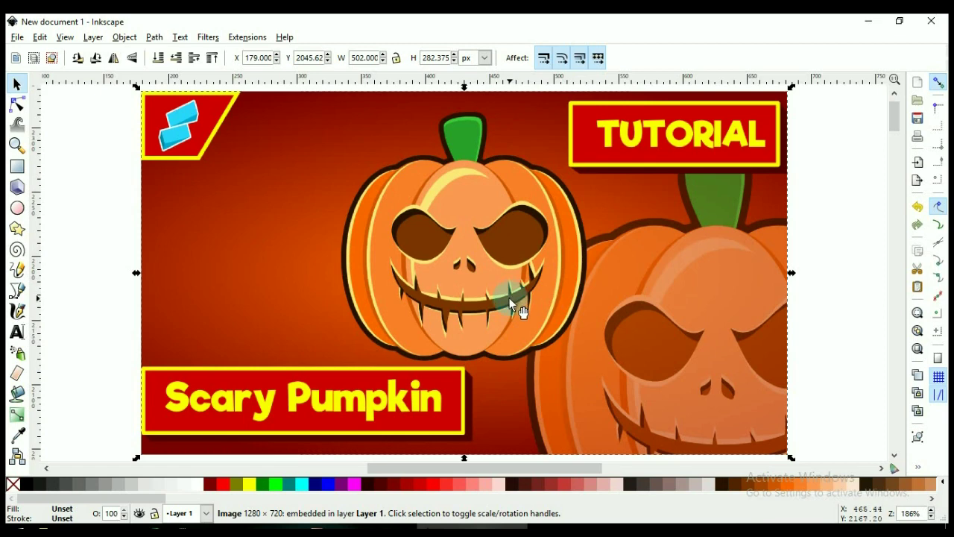
Scroll the canvas down past the reference image to blank space.
scroll(507, 304, down, 10)
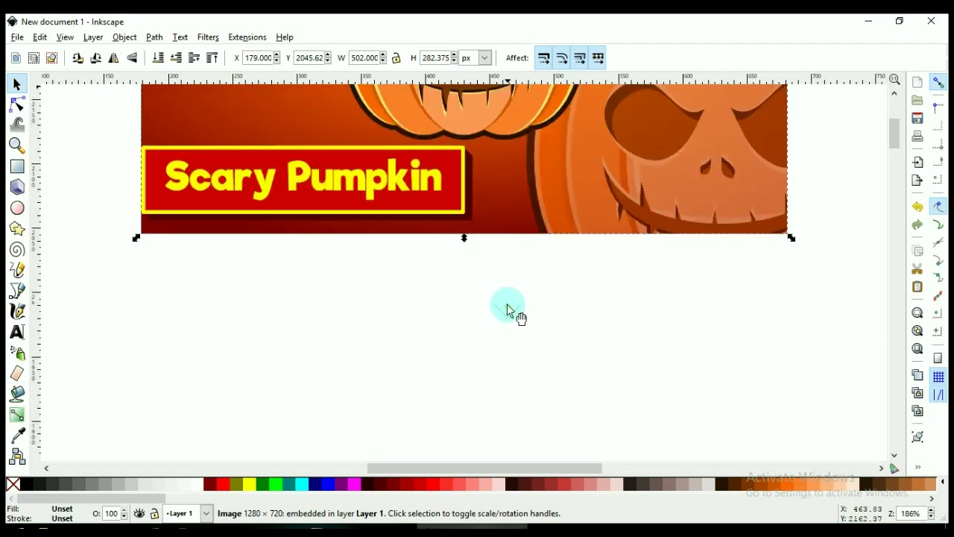
scroll(509, 309, down, 2)
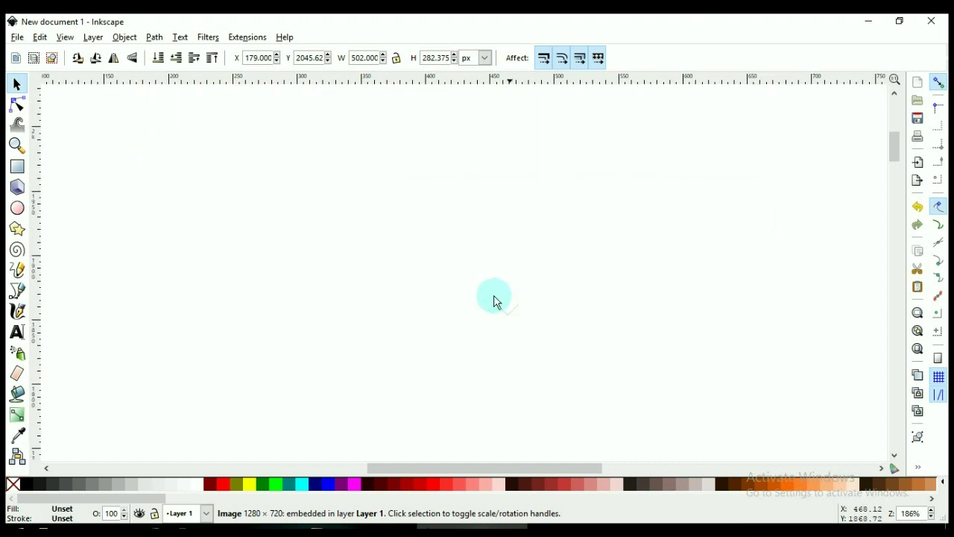
Draw an ellipse of about 81.6 × 151.4 px below the image, filled #FF9955 with no stroke.
click(18, 209)
mouse_move(437, 163)
mouse_down()
mouse_move(495, 341)
mouse_move(542, 359)
mouse_up()
key(s)
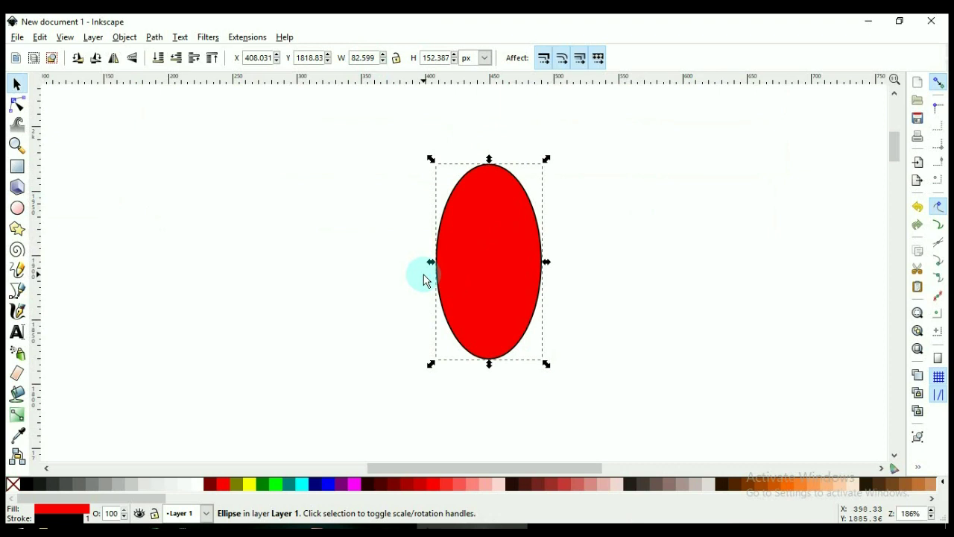
click(16, 486)
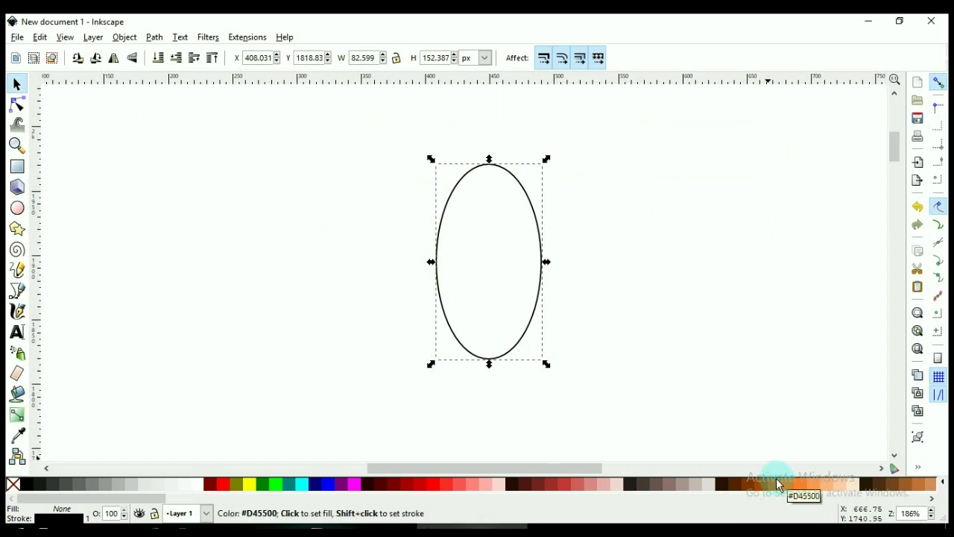
scroll(663, 275, up, 6)
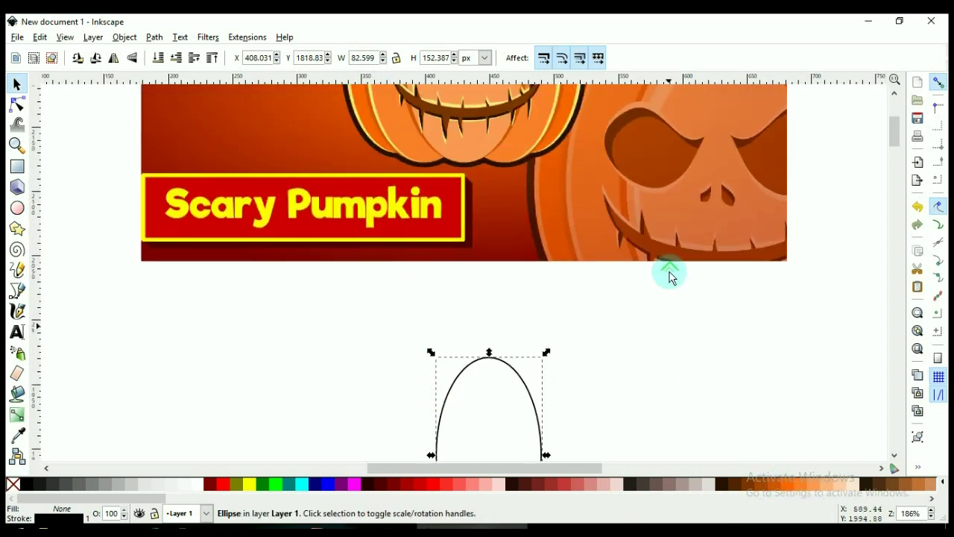
scroll(669, 277, down, 1)
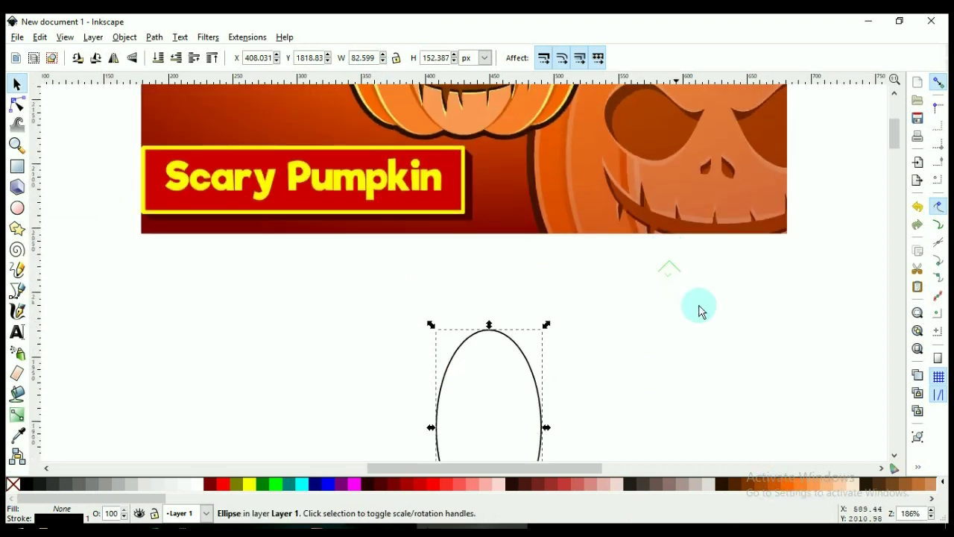
click(812, 485)
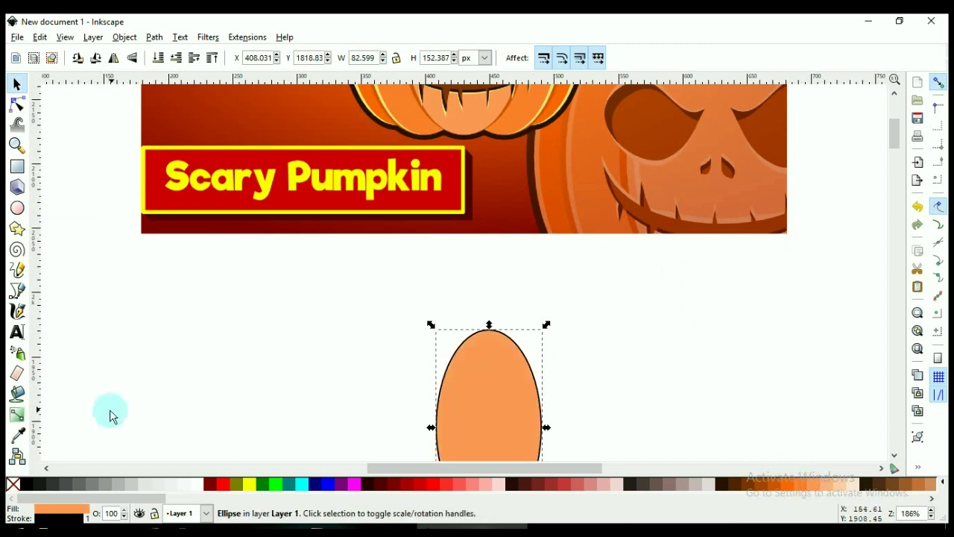
shift+click(13, 486)
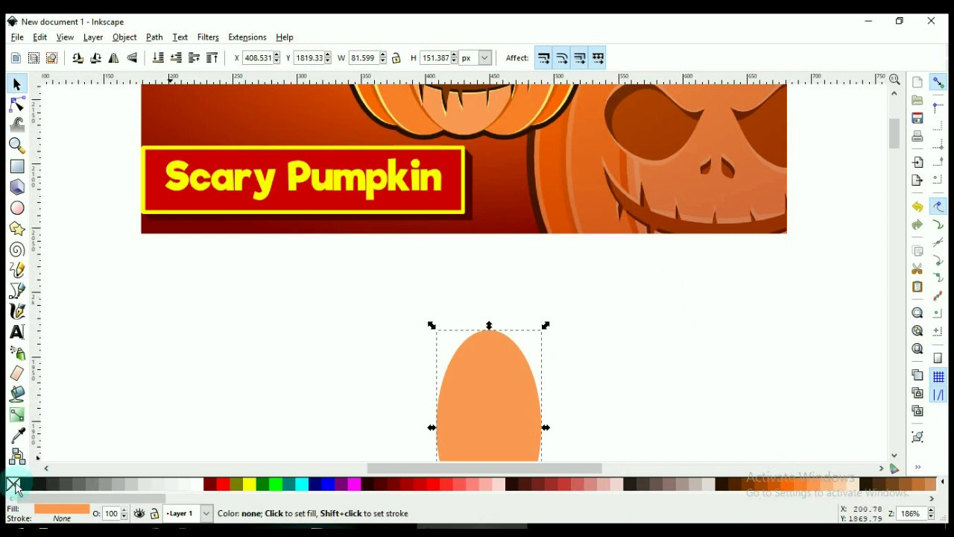
scroll(597, 358, down, 4)
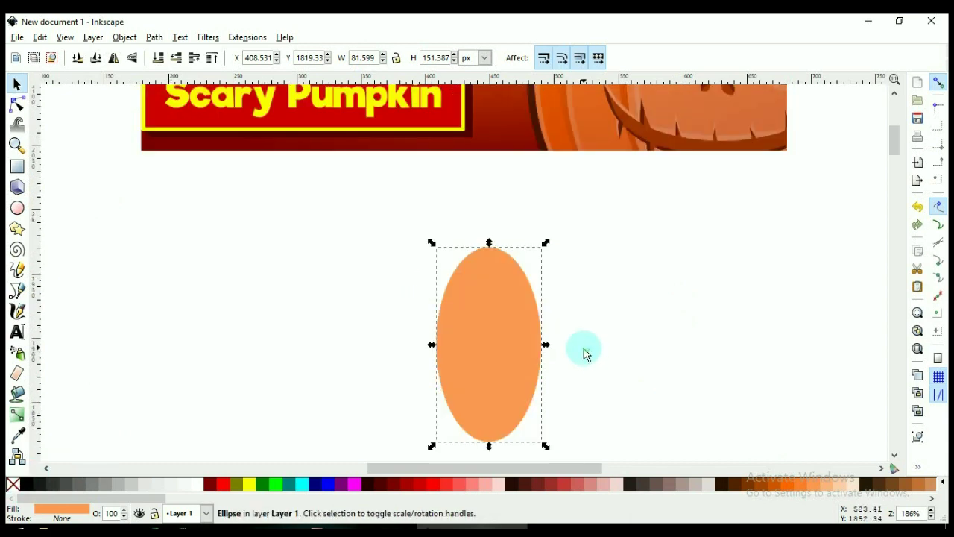
Make a deeper orange copy of the ellipse at X 443.425, lowered behind the light one.
click(611, 316)
click(497, 373)
scroll(496, 377, down, 2)
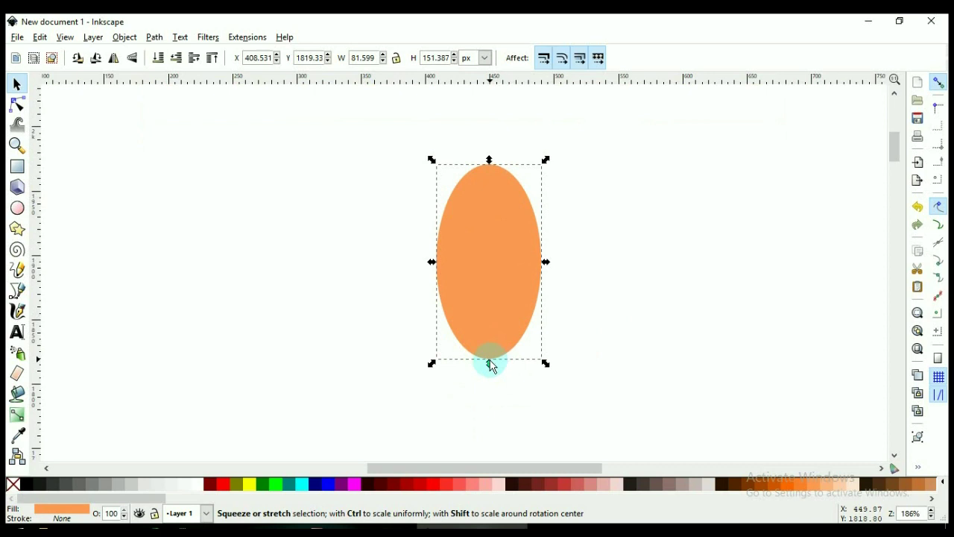
key(ctrl)
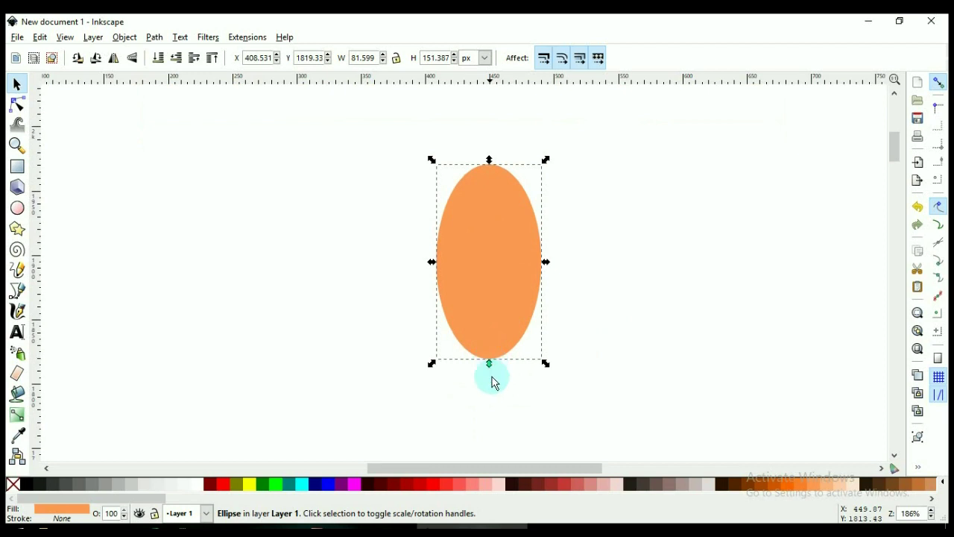
drag(509, 296, 721, 292)
key(ctrl+z)
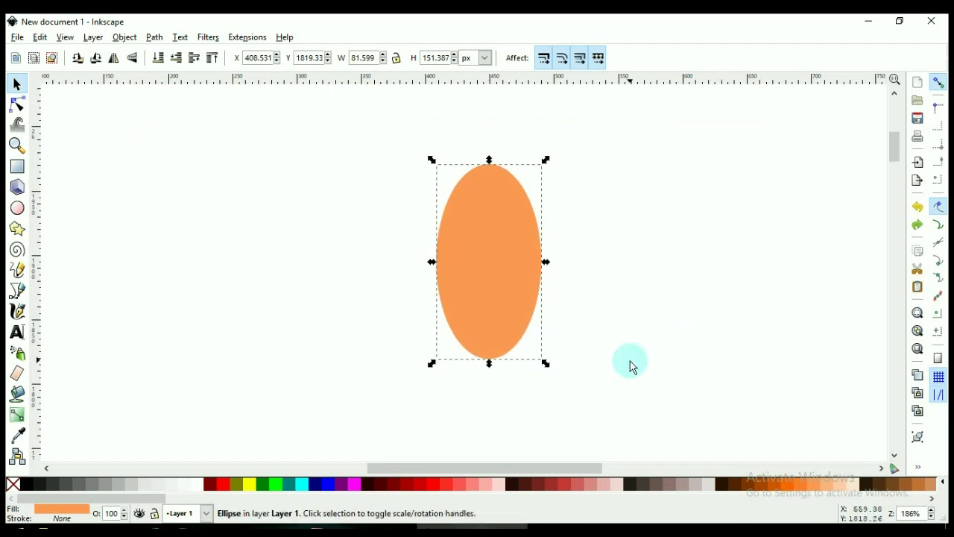
click(804, 489)
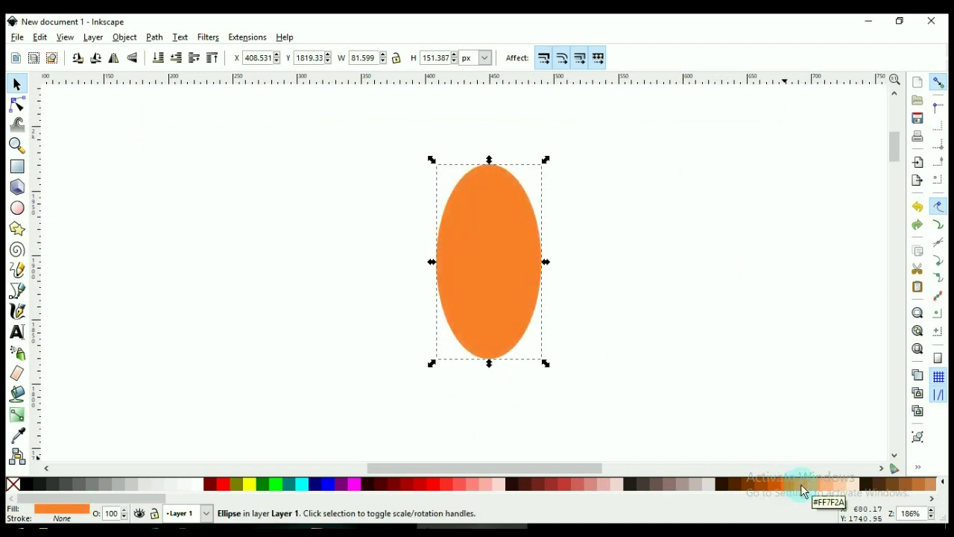
click(495, 263)
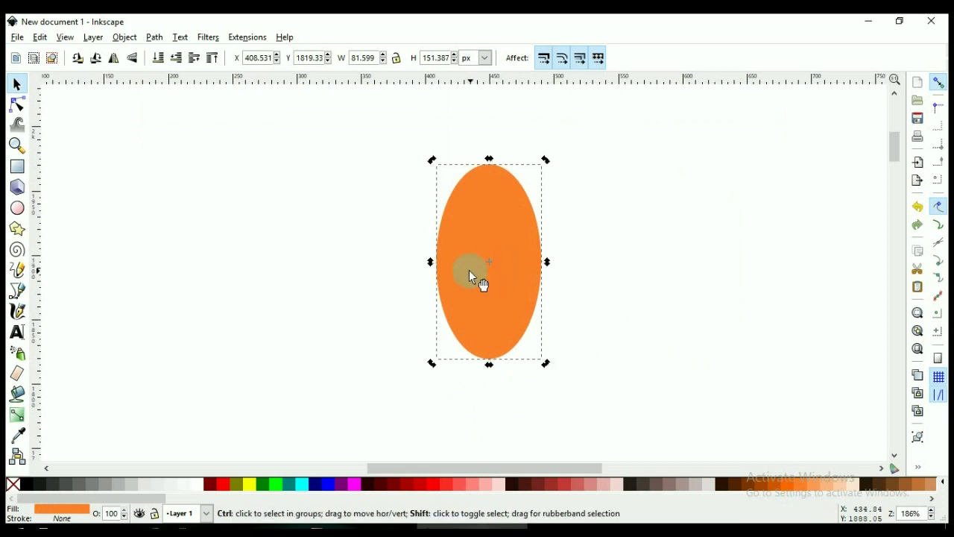
drag(469, 270, 507, 275)
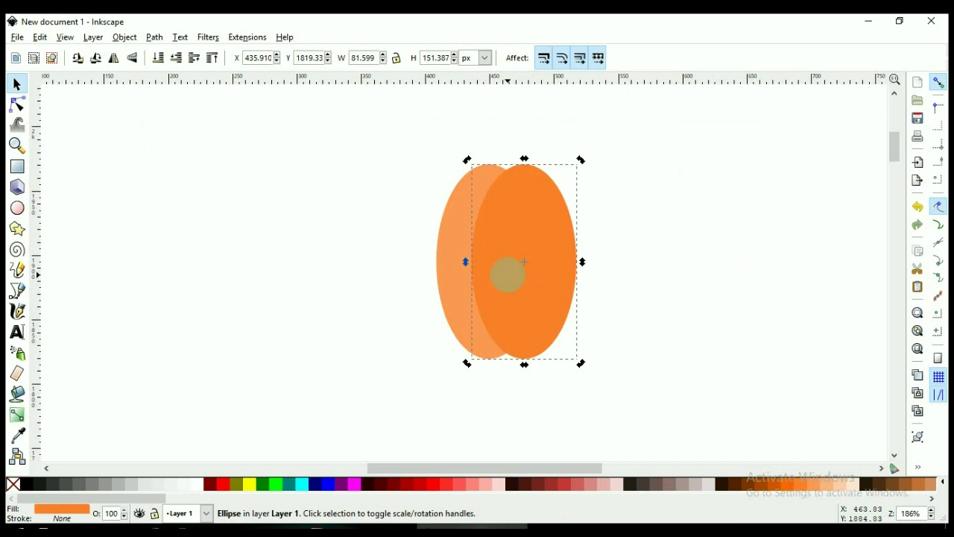
key(Page_Down)
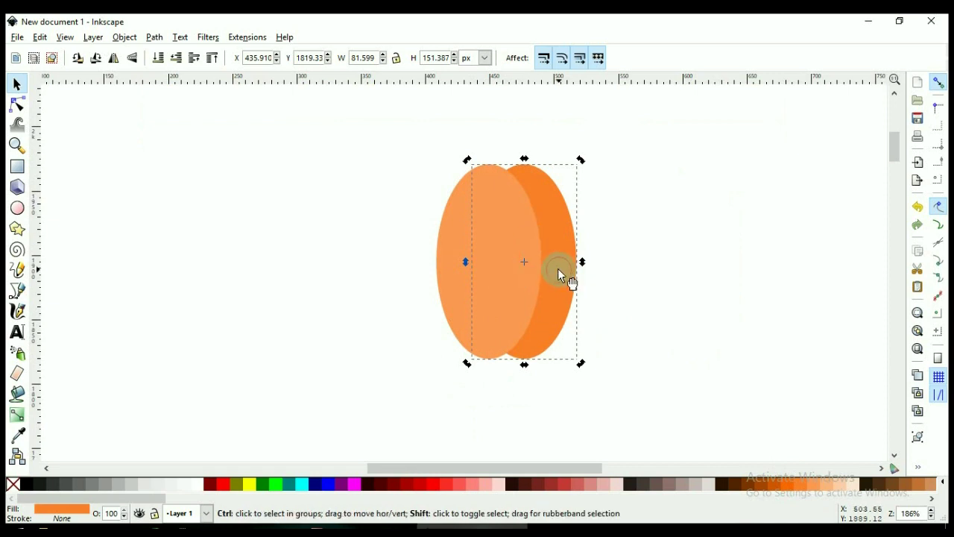
drag(558, 270, 569, 269)
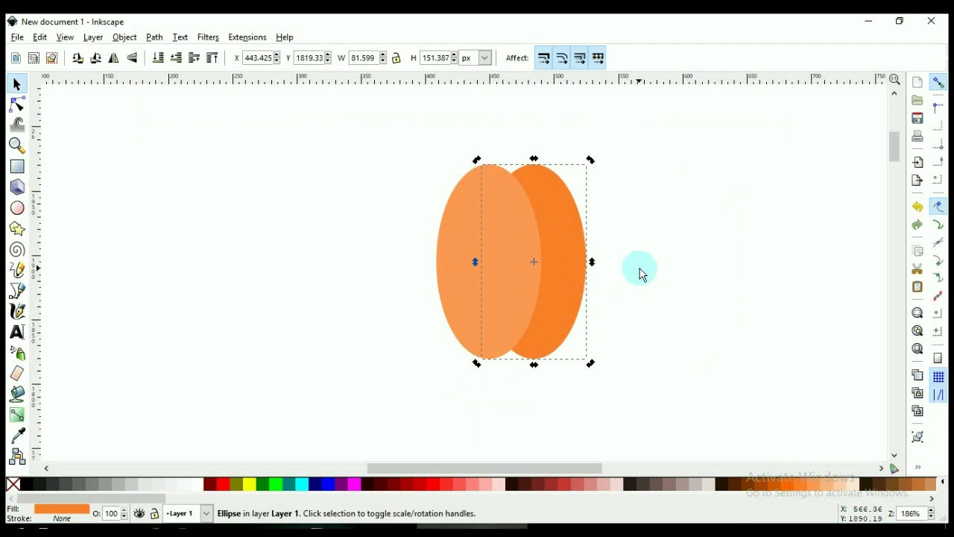
scroll(600, 309, up, 6)
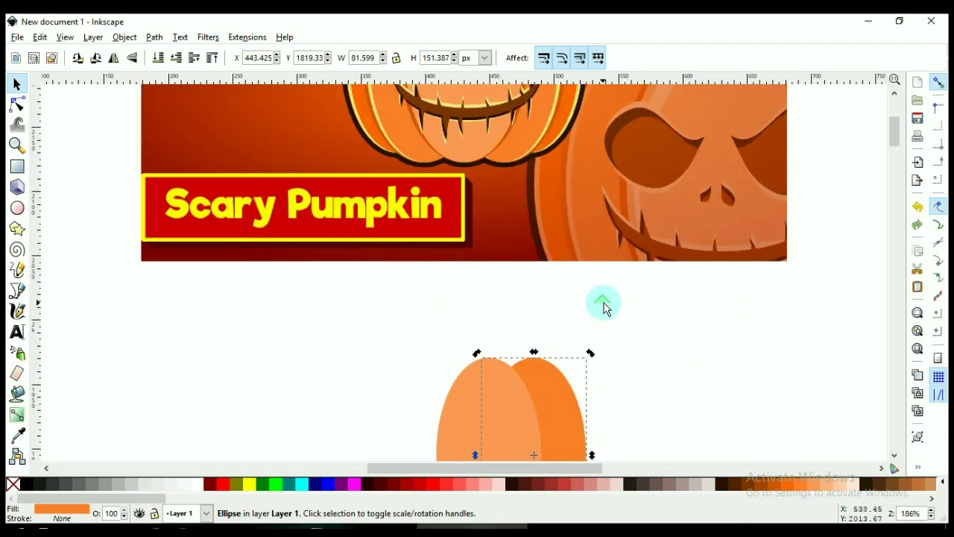
Duplicate the darker ellipse, move the copy left to X 371.490, and send it behind.
scroll(602, 305, up, 4)
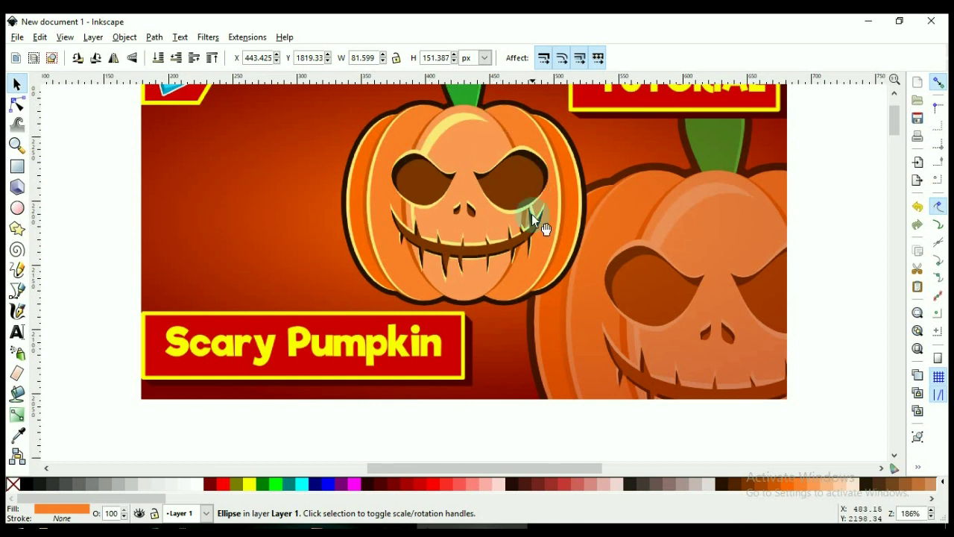
scroll(532, 211, down, 9)
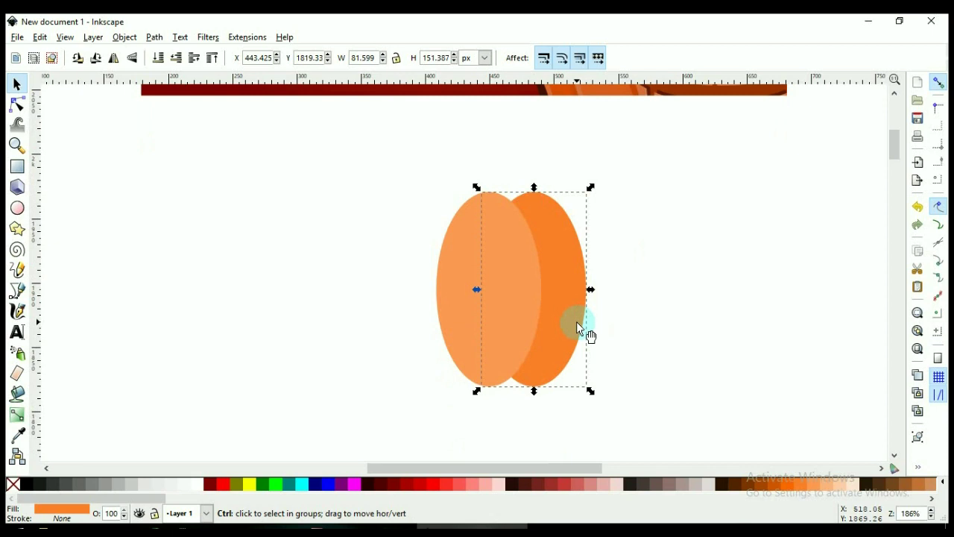
key(Page_Up)
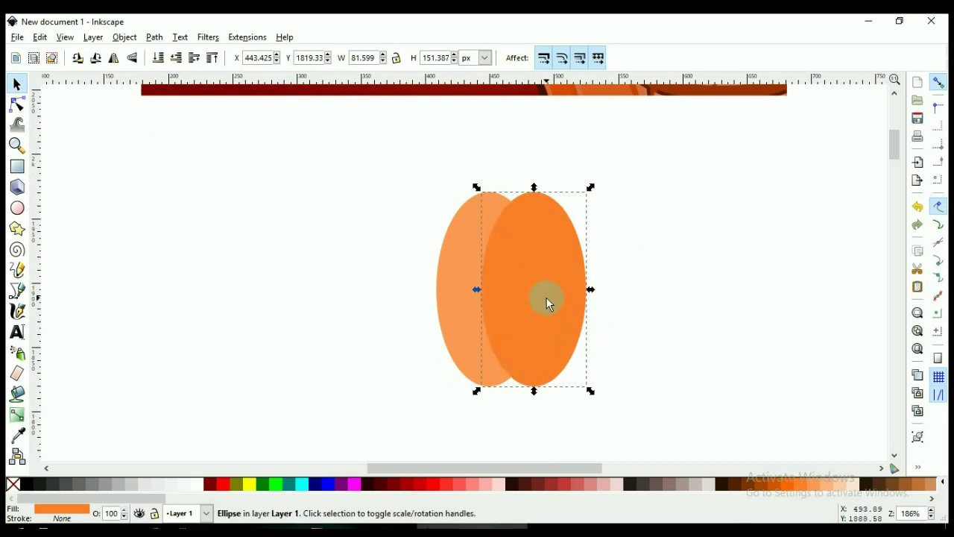
drag(546, 299, 445, 308)
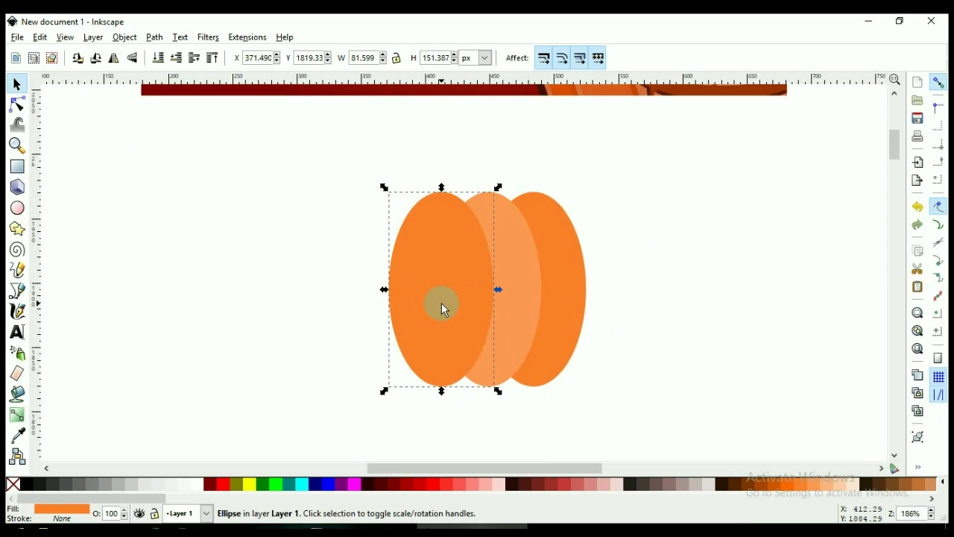
key(Page_Down)
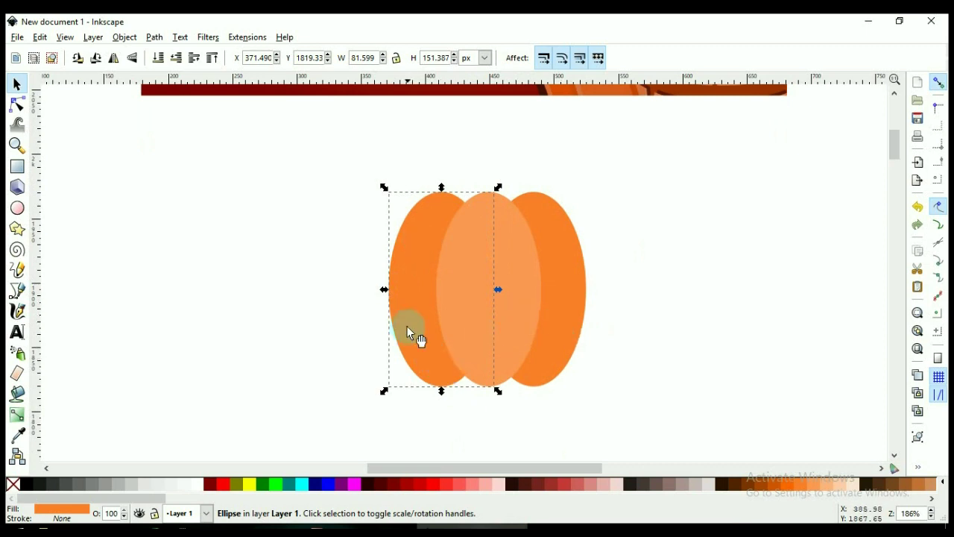
Group the two darker side lobes, select all pumpkin parts, and open Align and Distribute.
shift+click(574, 295)
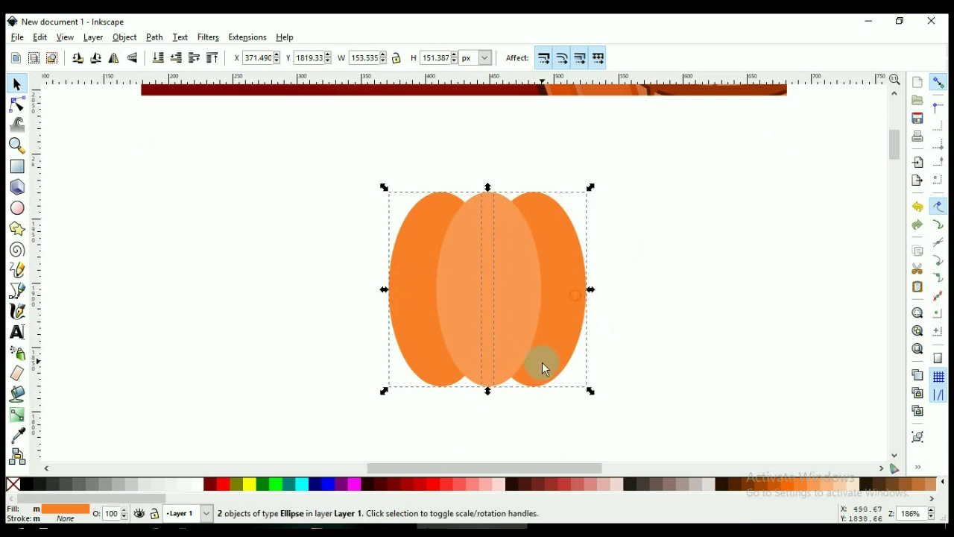
key(ctrl+g)
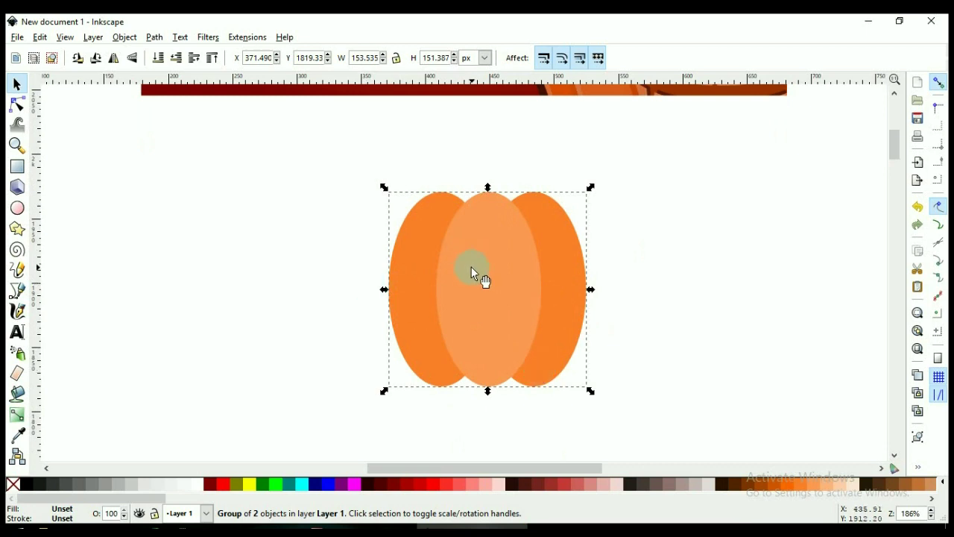
key(shift)
shift+click(502, 262)
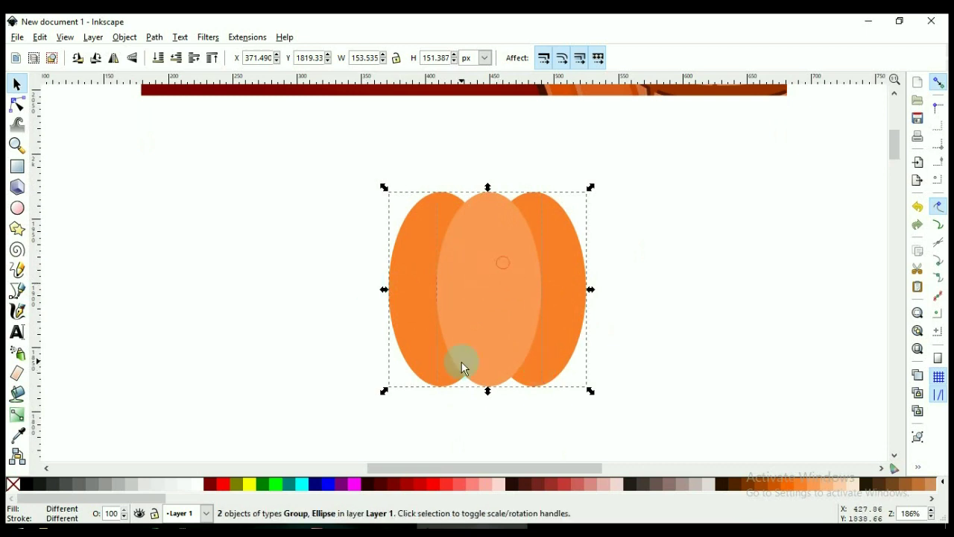
drag(319, 156, 671, 421)
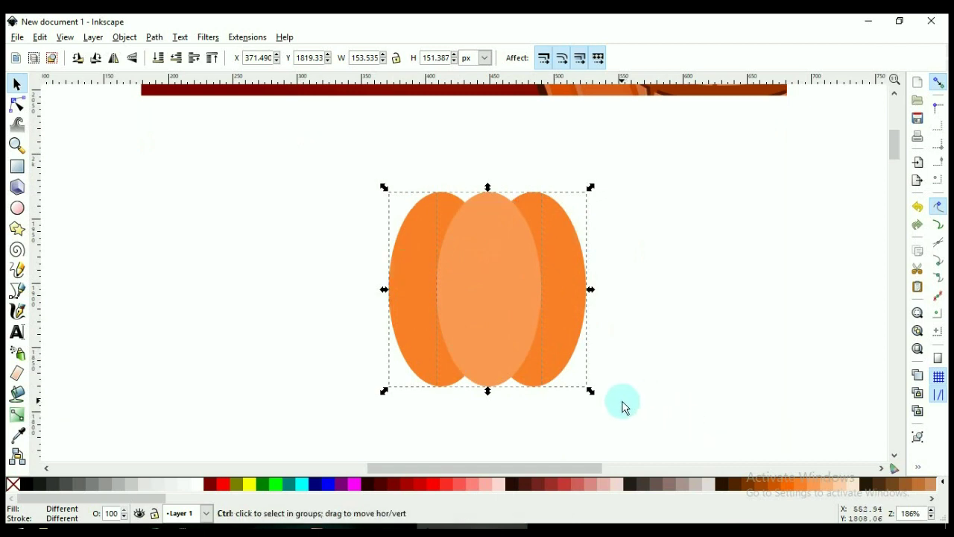
key(ctrl+shift+a)
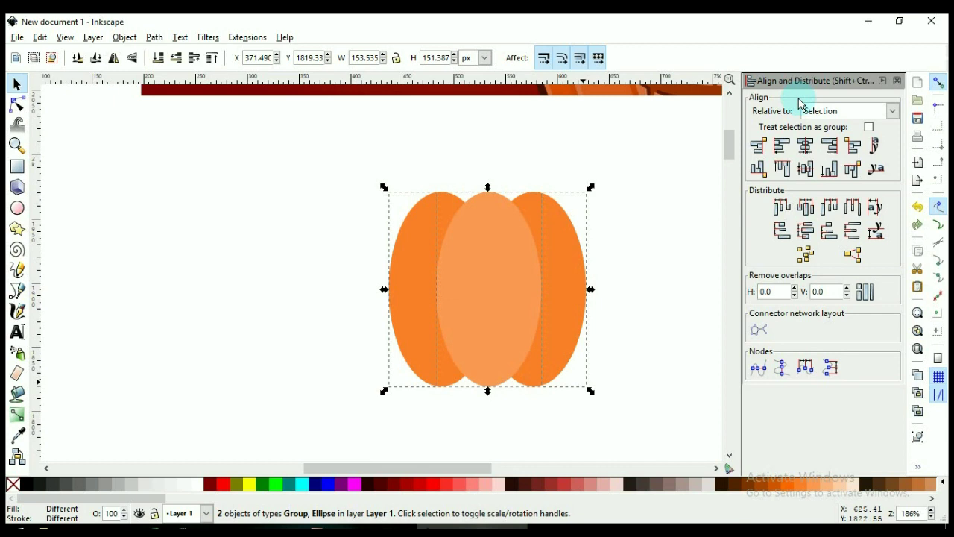
click(813, 151)
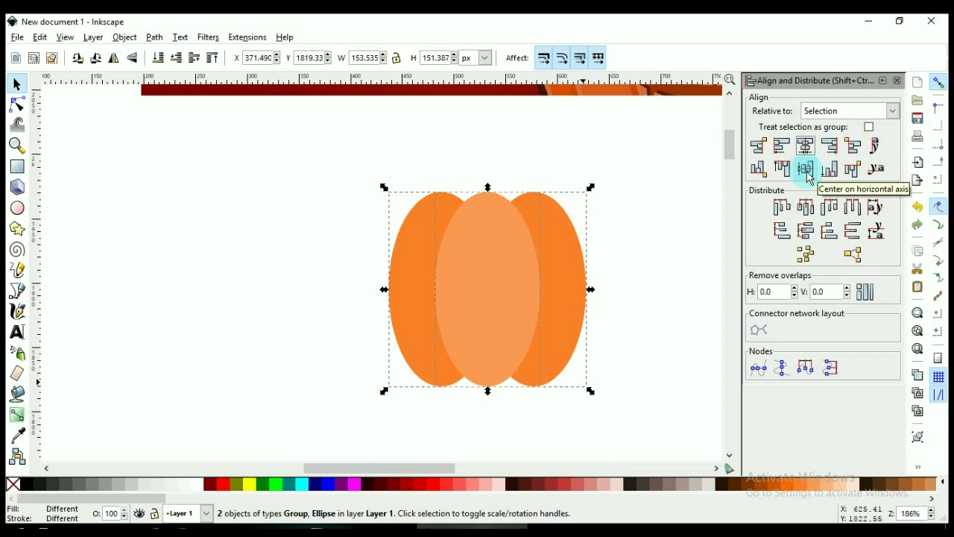
click(810, 174)
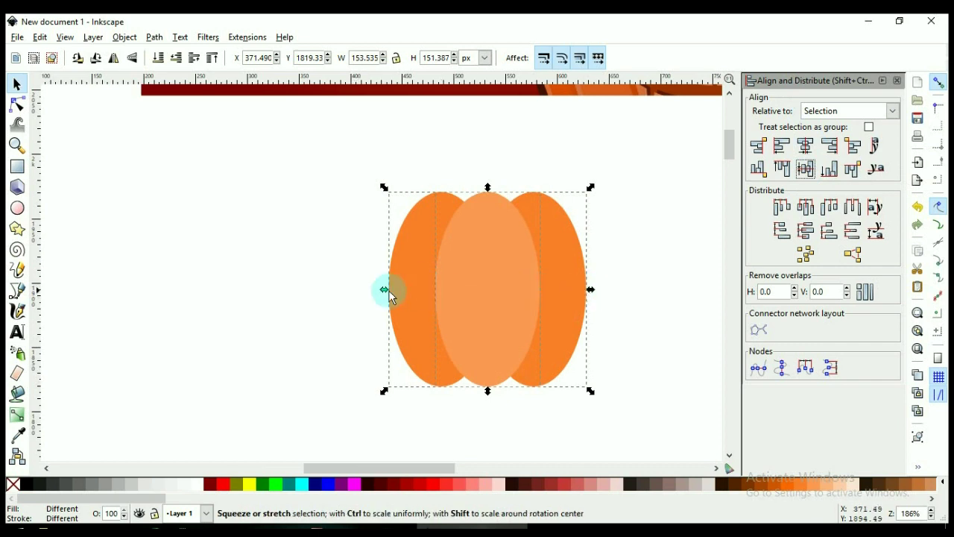
key(Escape)
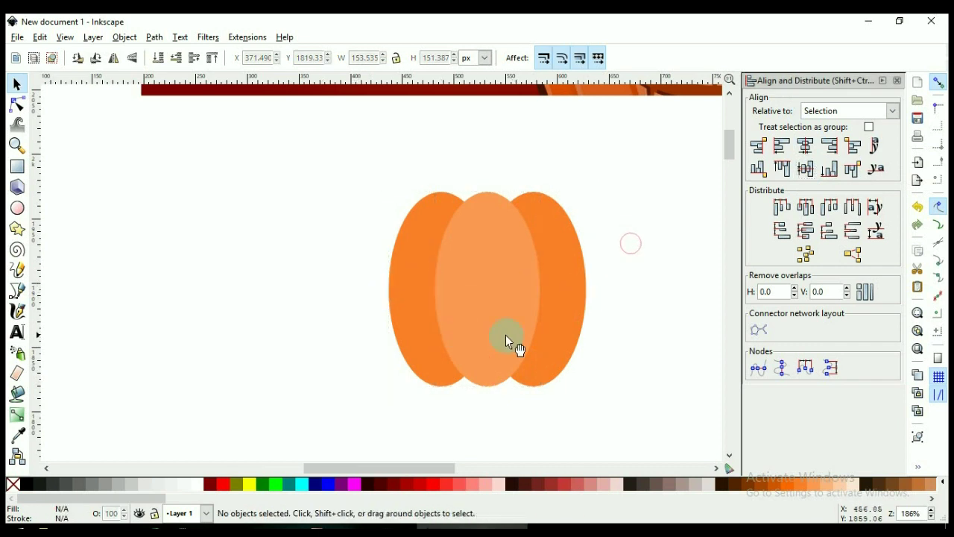
scroll(539, 346, up, 10)
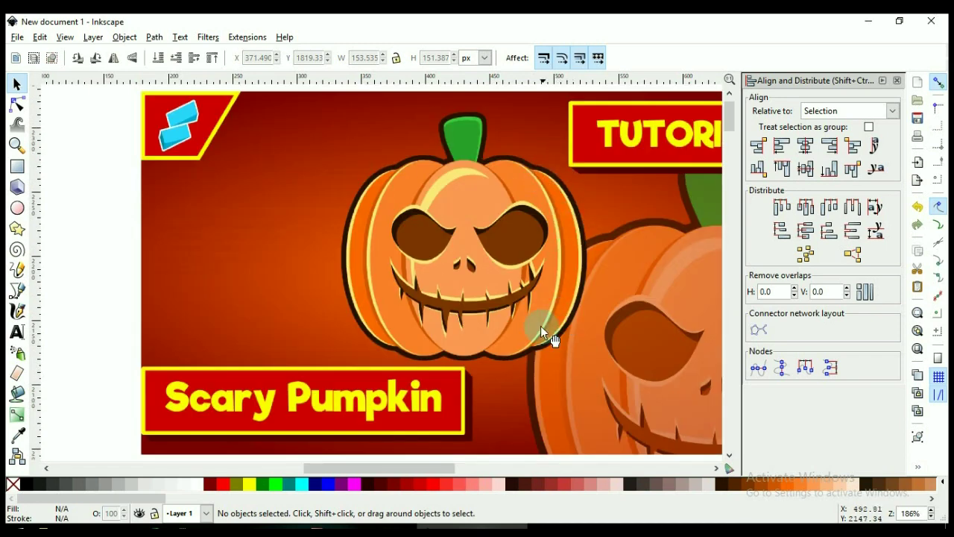
scroll(570, 254, down, 4)
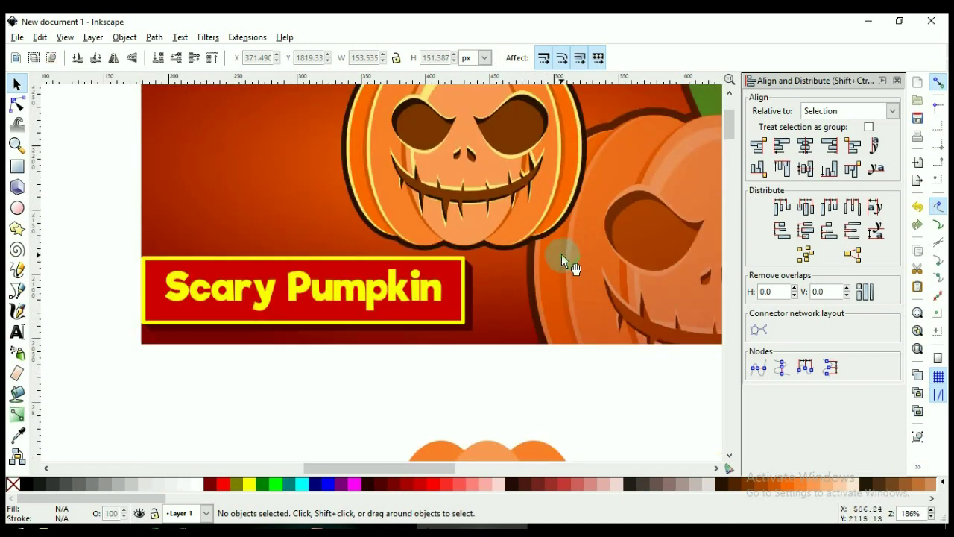
scroll(566, 257, down, 11)
click(568, 228)
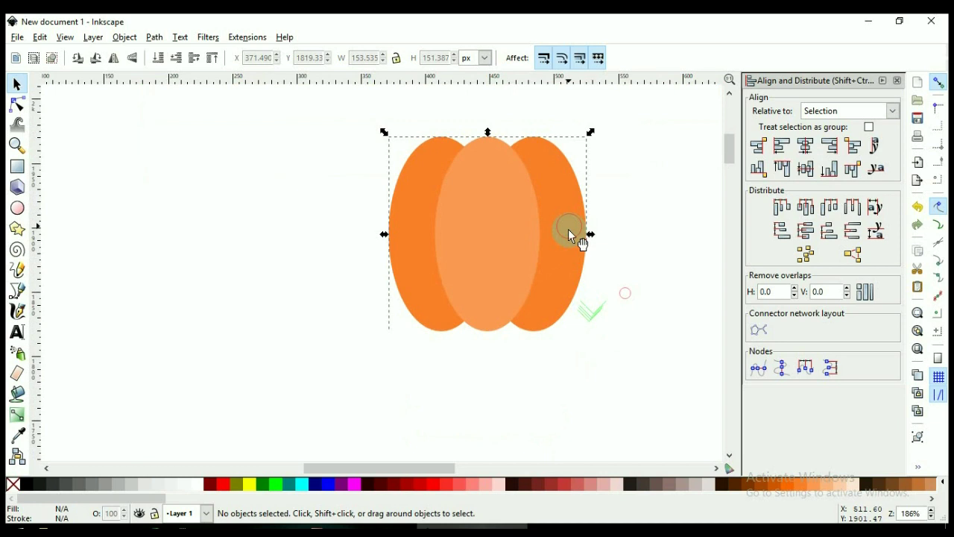
click(497, 235)
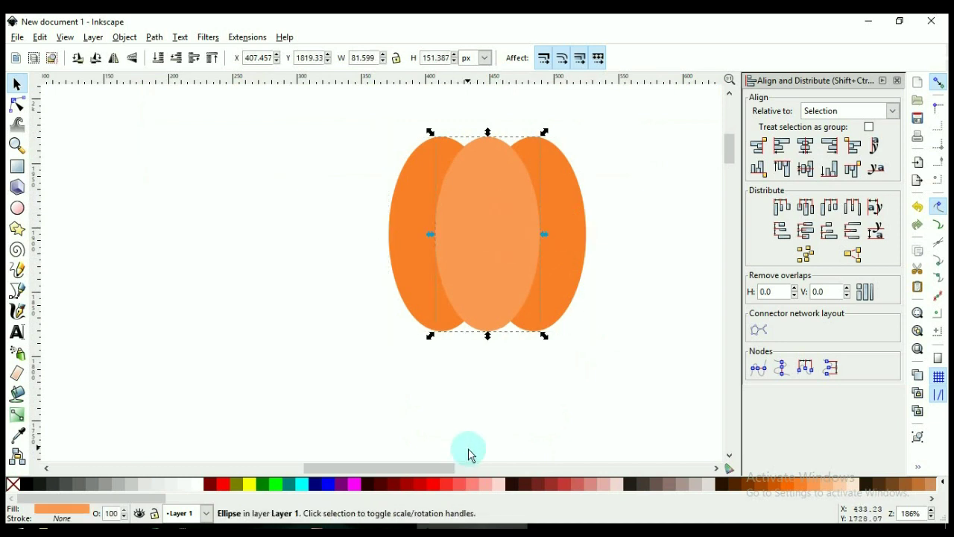
Colour the selected ellipse #FF6600, move it right, send it to the back, and shrink it proportionally.
click(788, 492)
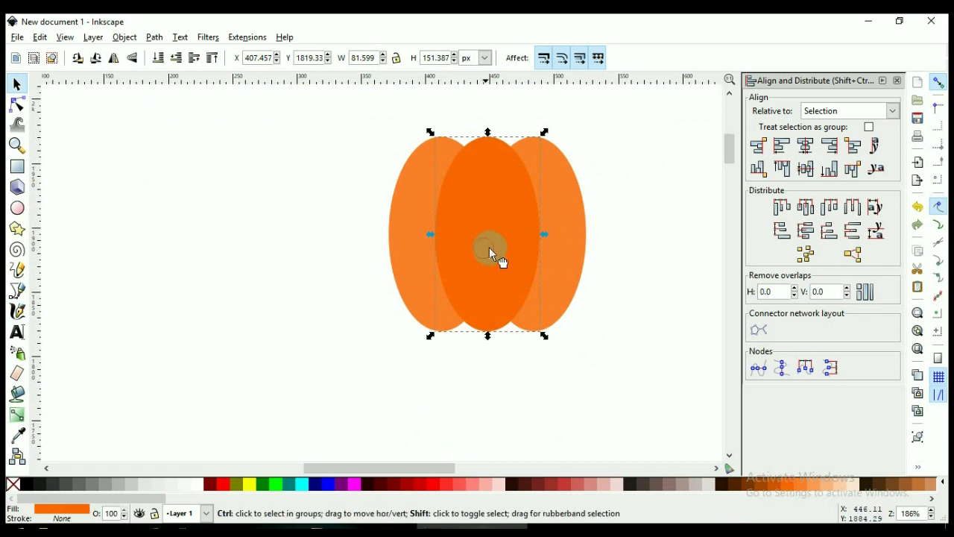
drag(489, 247, 559, 265)
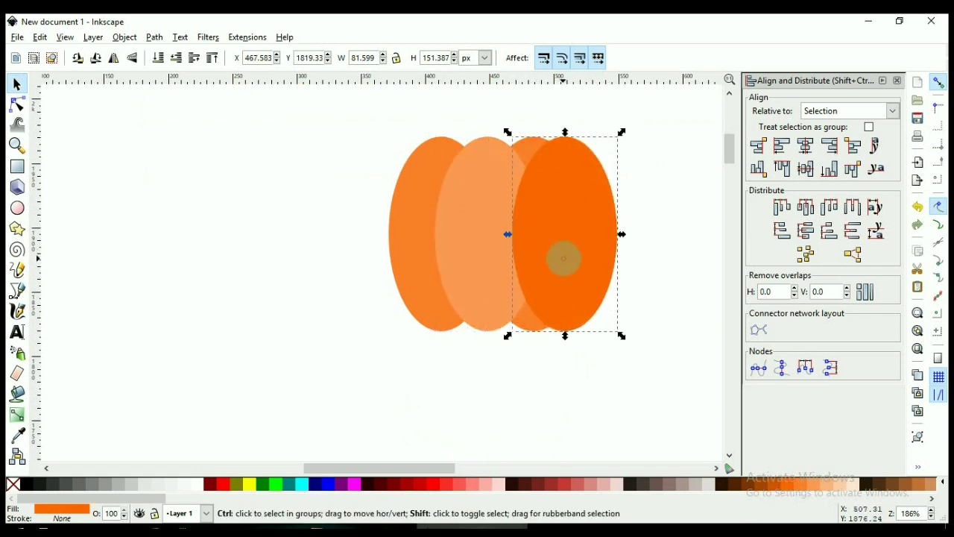
key(End)
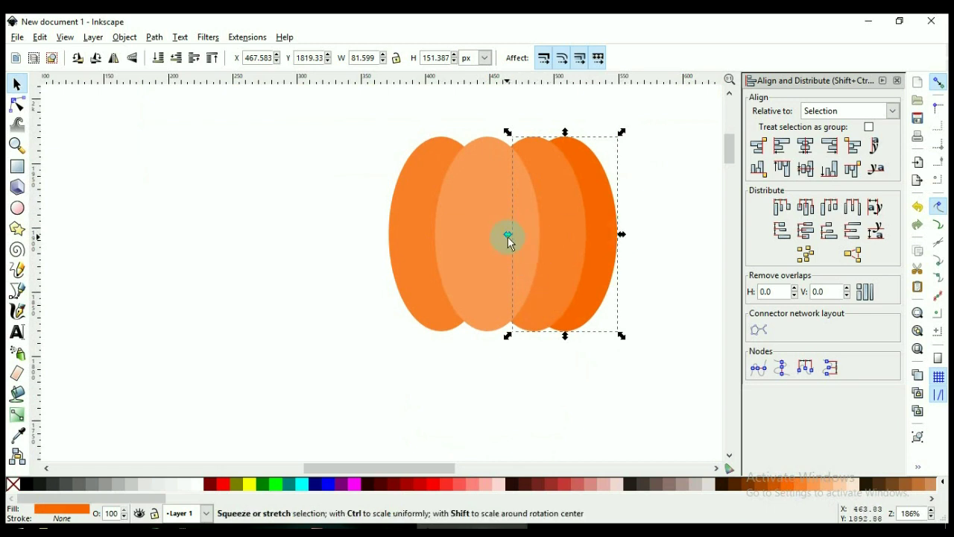
drag(510, 236, 513, 238)
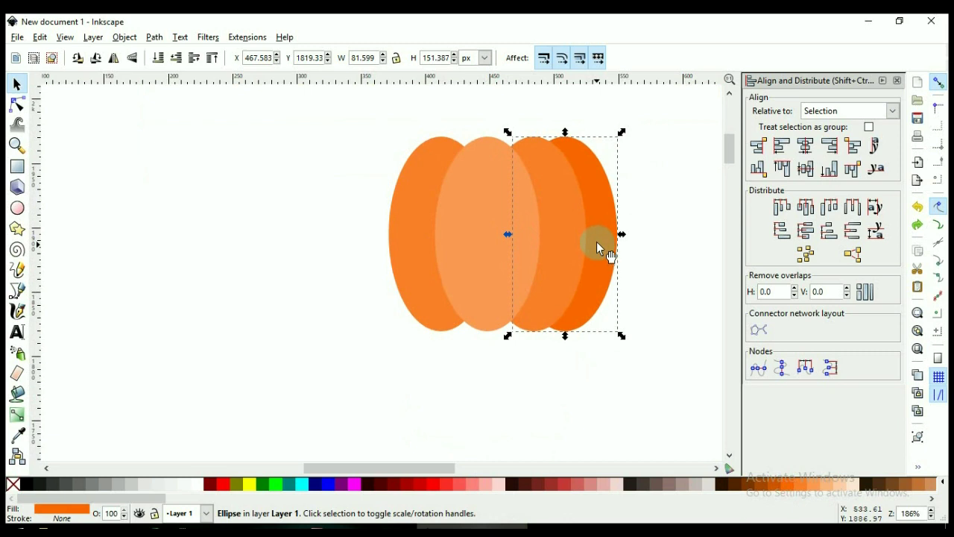
key(ctrl)
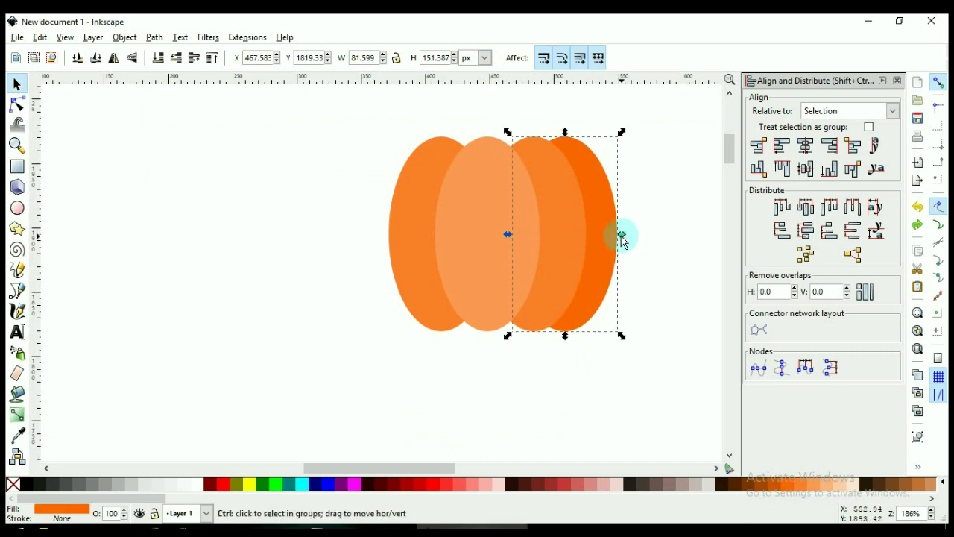
mouse_move(625, 243)
mouse_down()
mouse_move(607, 246)
mouse_move(620, 241)
mouse_up()
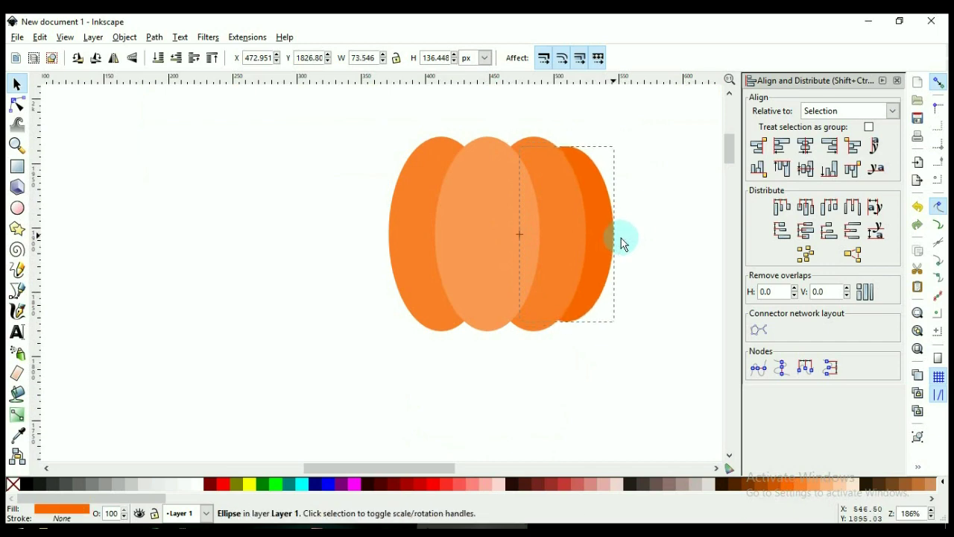
Nudge the dark orange right ellipse slightly left into position.
click(659, 257)
click(614, 261)
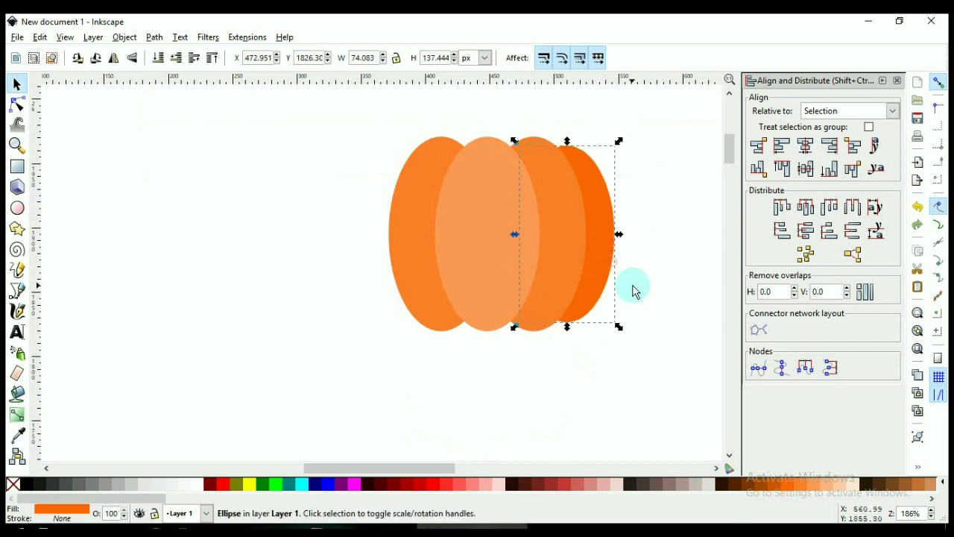
scroll(633, 287, up, 5)
scroll(633, 287, up, 3)
scroll(634, 279, down, 8)
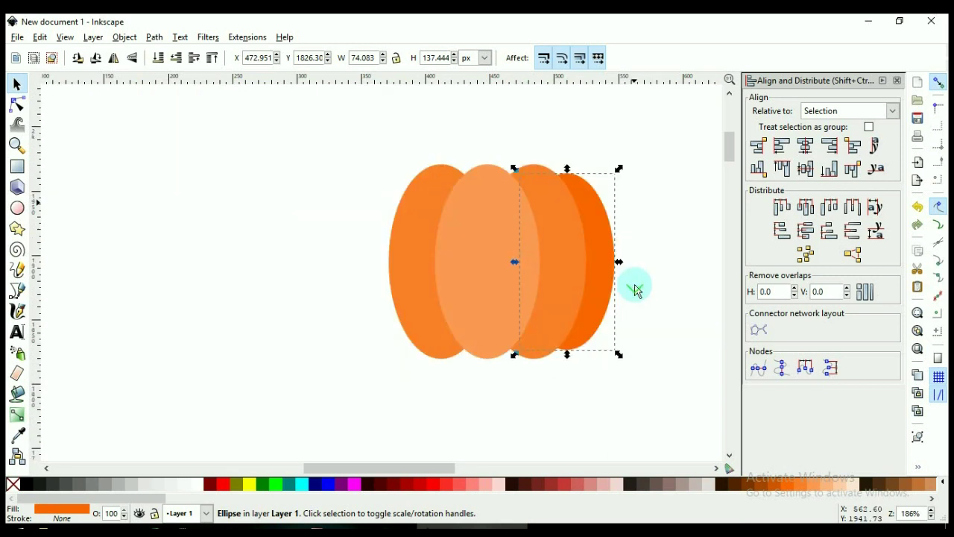
drag(608, 285, 605, 295)
click(644, 303)
click(606, 299)
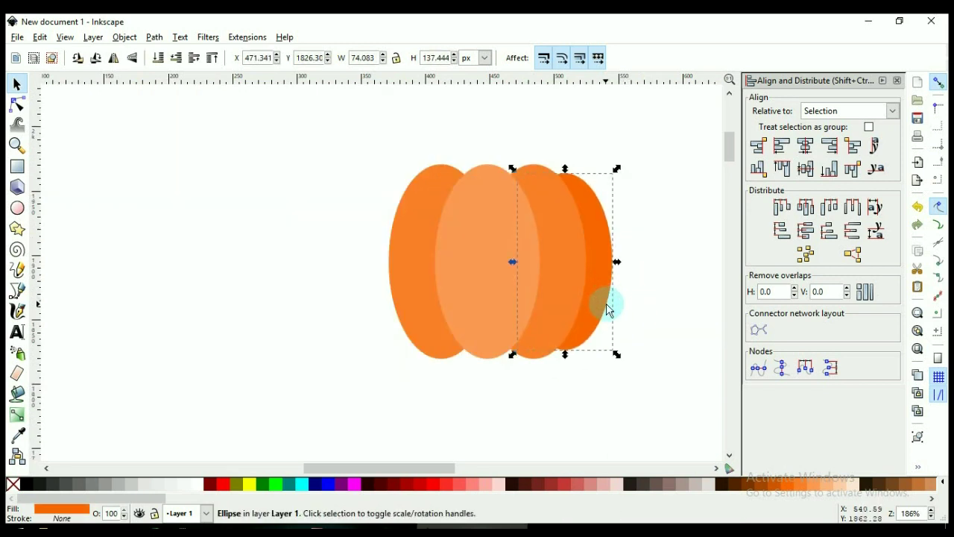
Duplicate the dark orange ellipse to the pumpkin's left side and send it to the back.
key(Home)
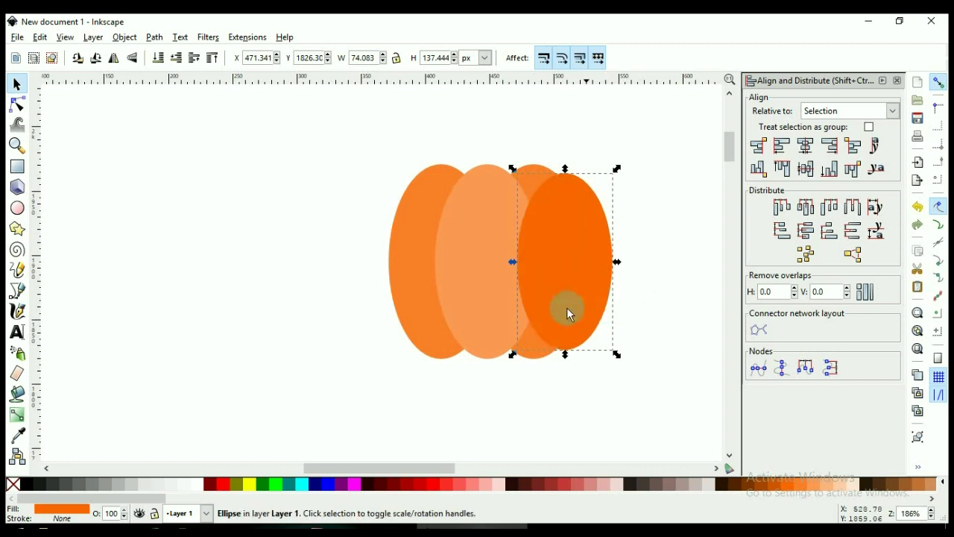
drag(594, 290, 432, 292)
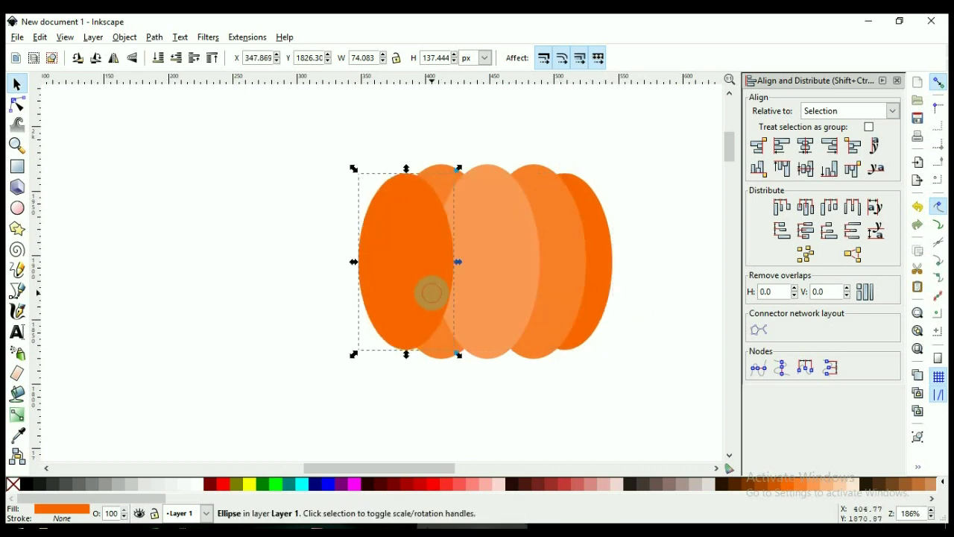
key(End)
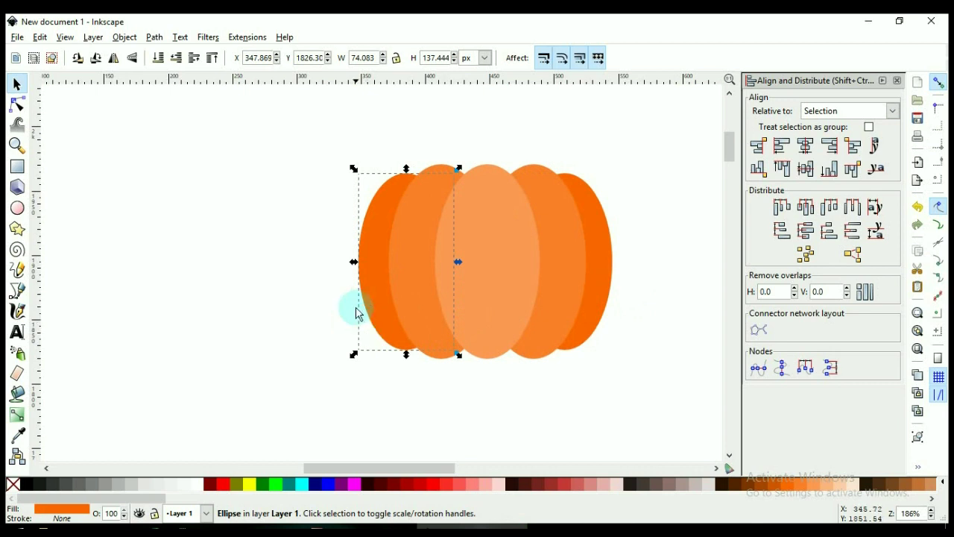
click(378, 248)
Group the two dark outer ellipses and centre them on the light middle ellipse on both axes.
shift+click(616, 261)
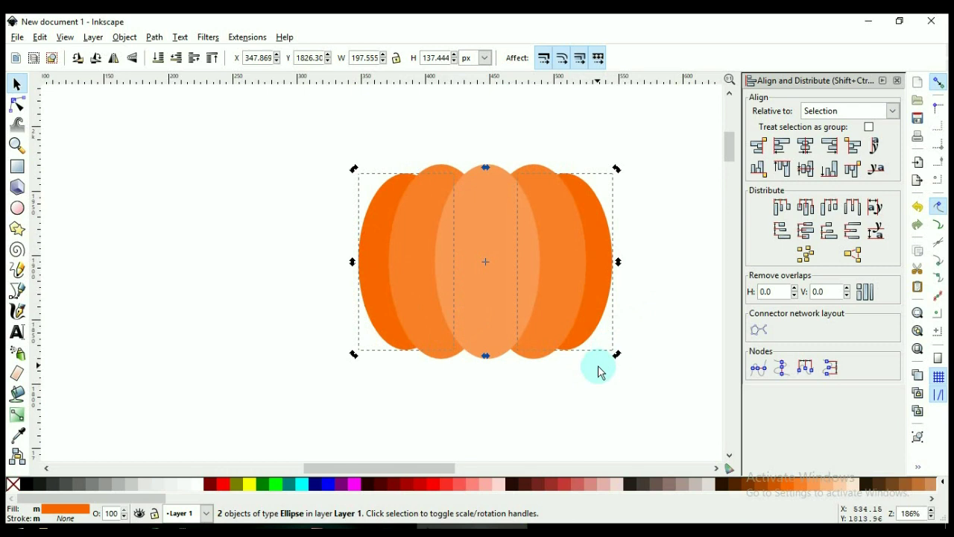
key(ctrl)
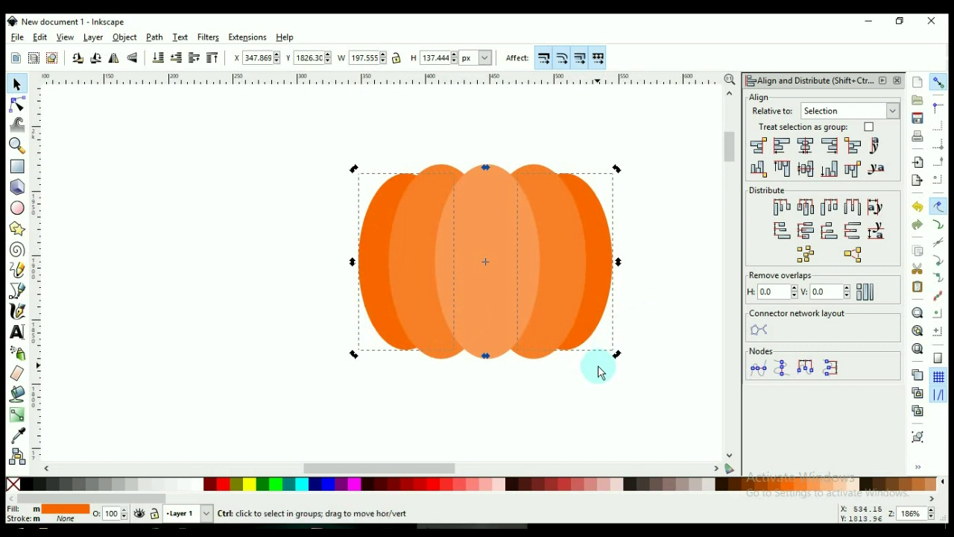
key(ctrl+g)
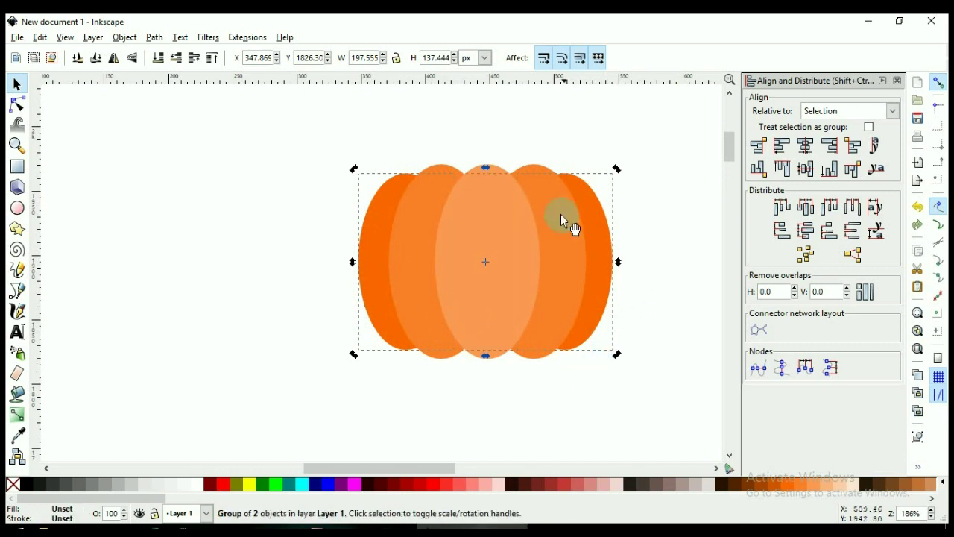
key(shift)
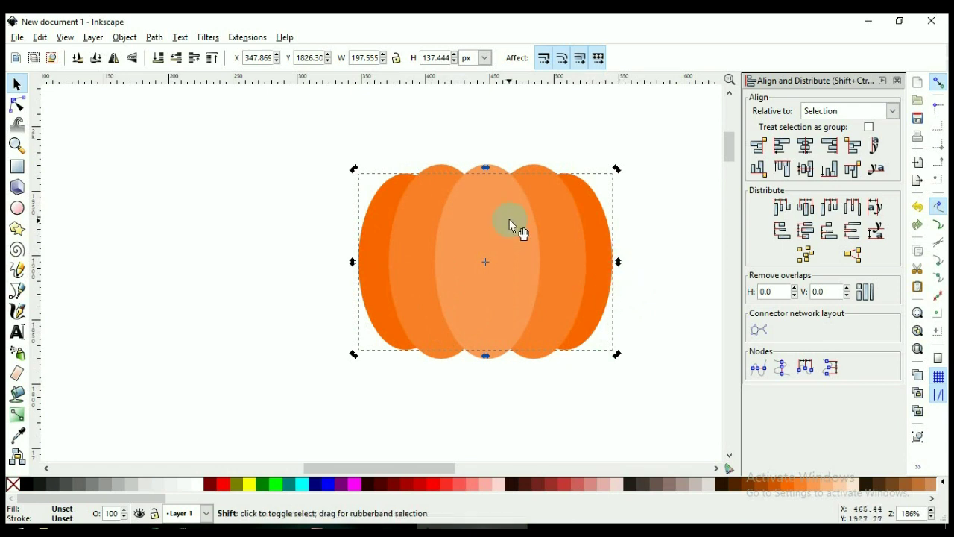
shift+click(511, 223)
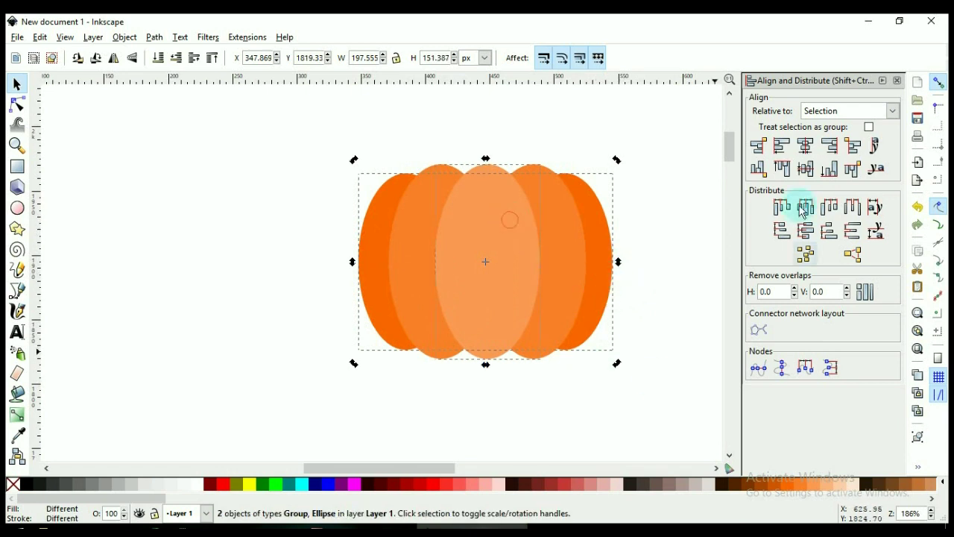
click(806, 145)
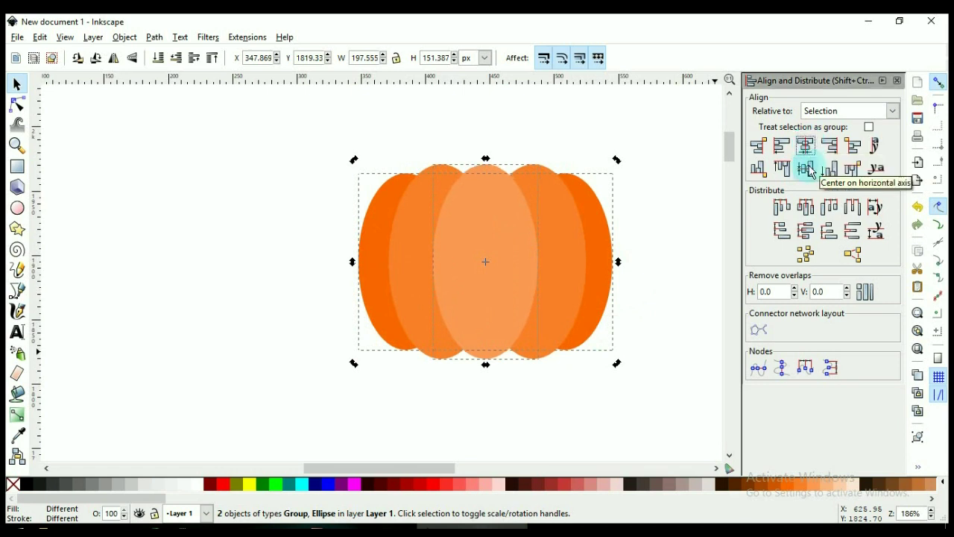
click(810, 174)
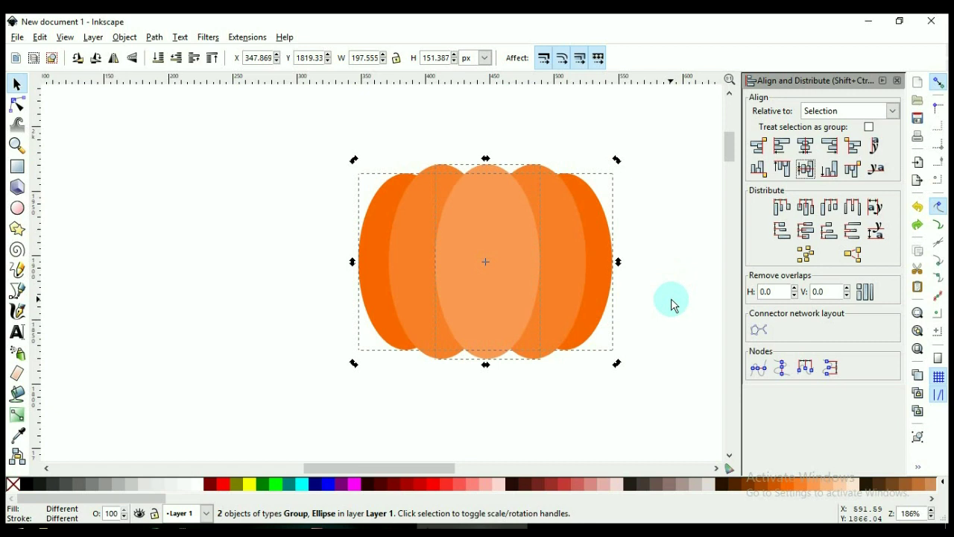
click(671, 302)
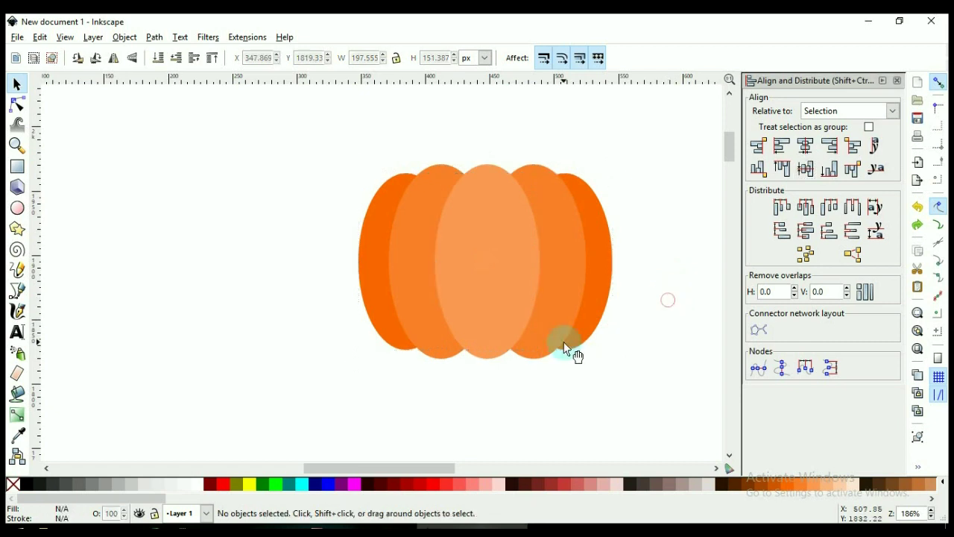
Align relative to Last selected and centre the lobe group on the middle ellipse's vertical axis.
click(820, 110)
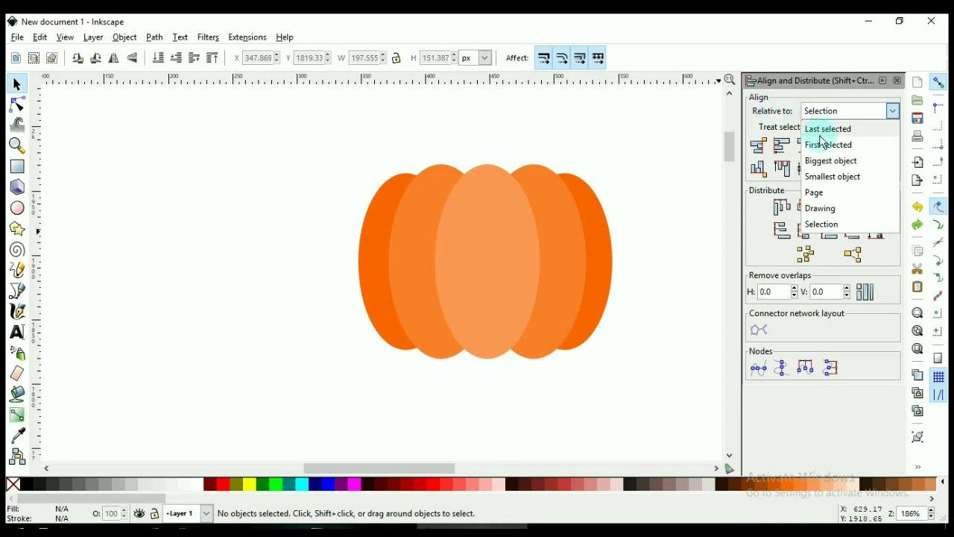
click(812, 131)
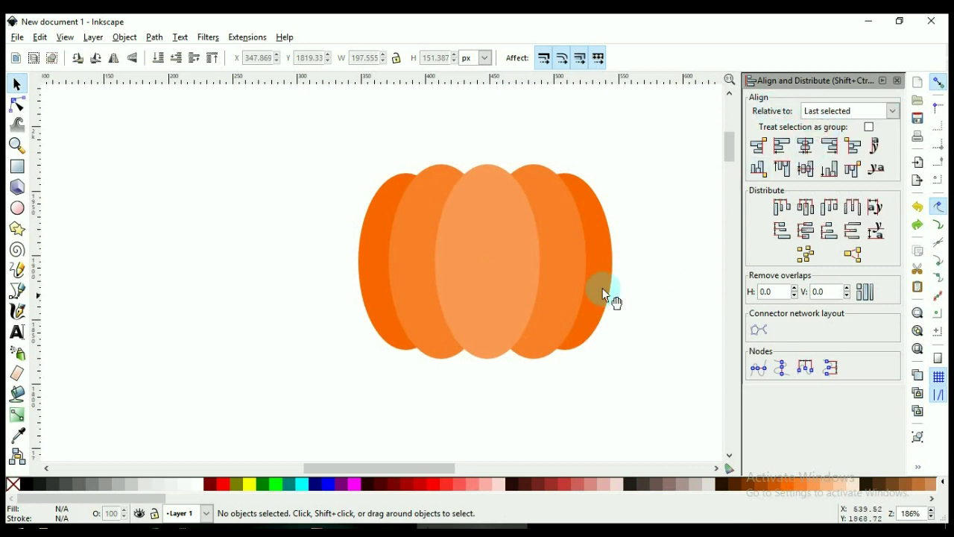
click(608, 227)
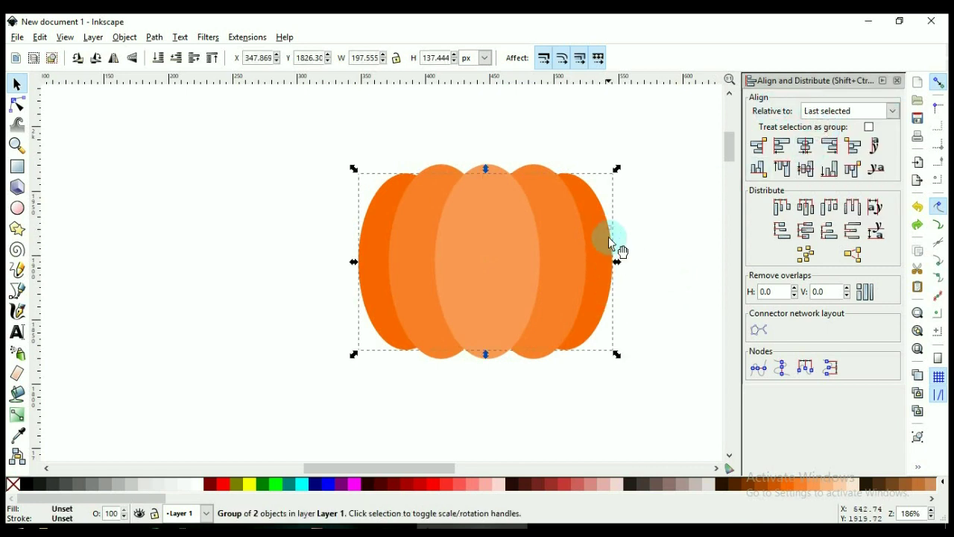
shift+click(478, 236)
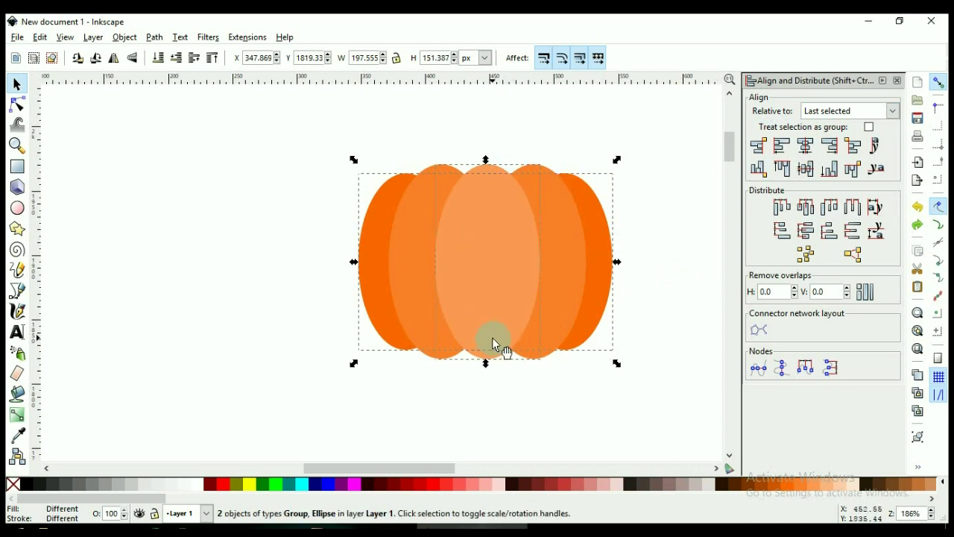
click(815, 154)
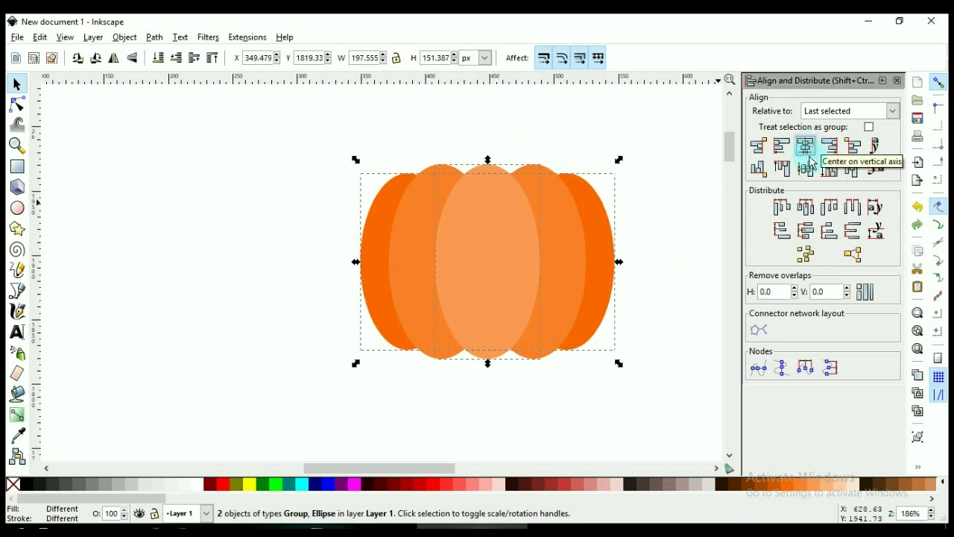
click(811, 172)
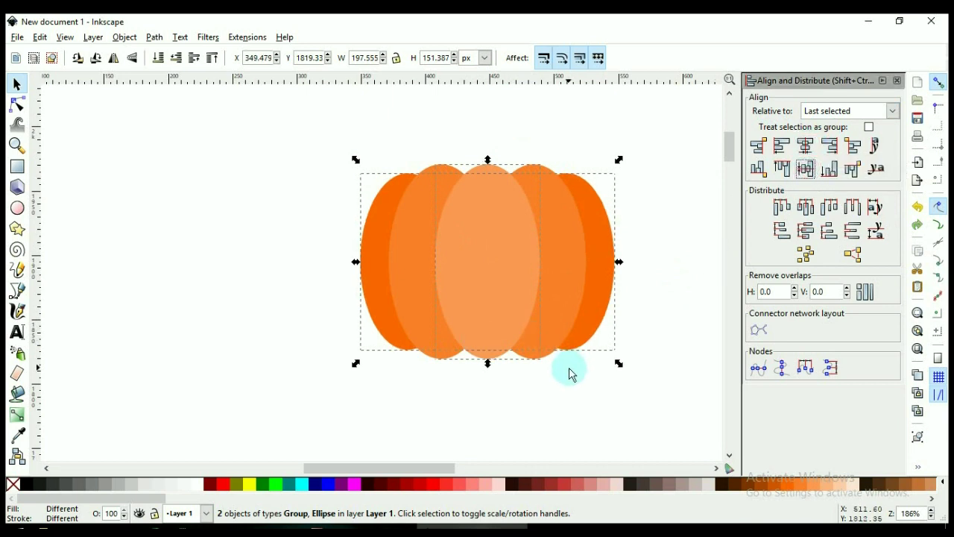
key(ctrl+z)
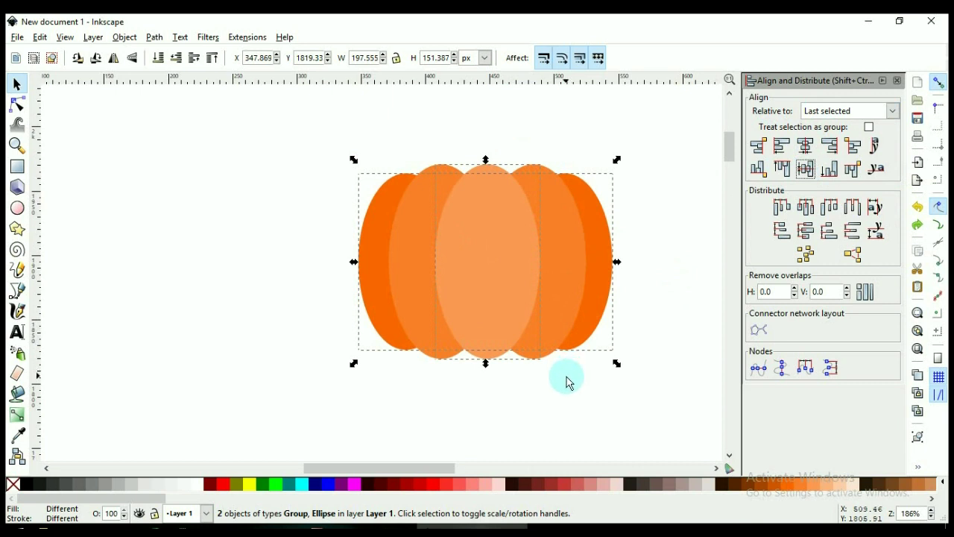
key(ctrl+shift+z)
click(571, 393)
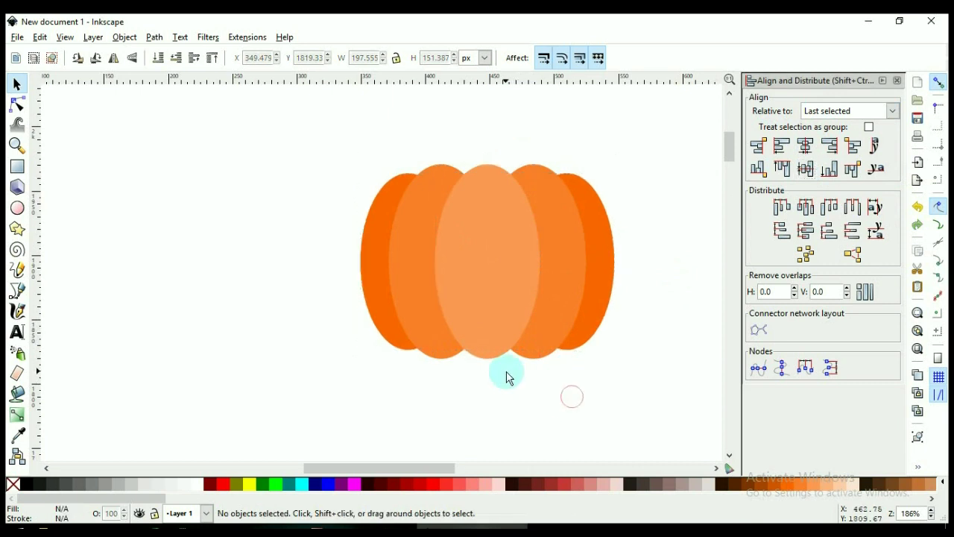
Select the grouped pumpkin lobes and ungroup them into separate ellipses.
ctrl+scroll(508, 377, down, 3)
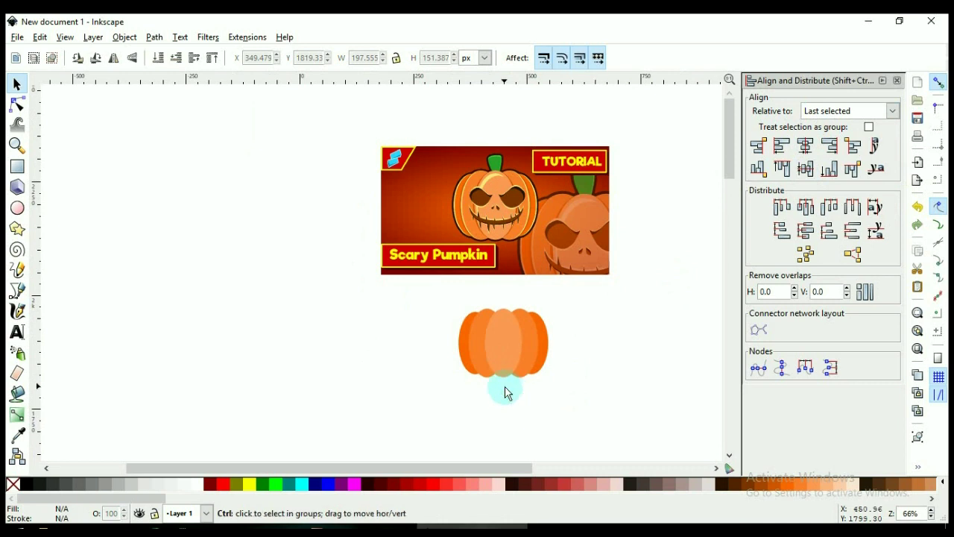
scroll(505, 393, up, 3)
ctrl+click(450, 314)
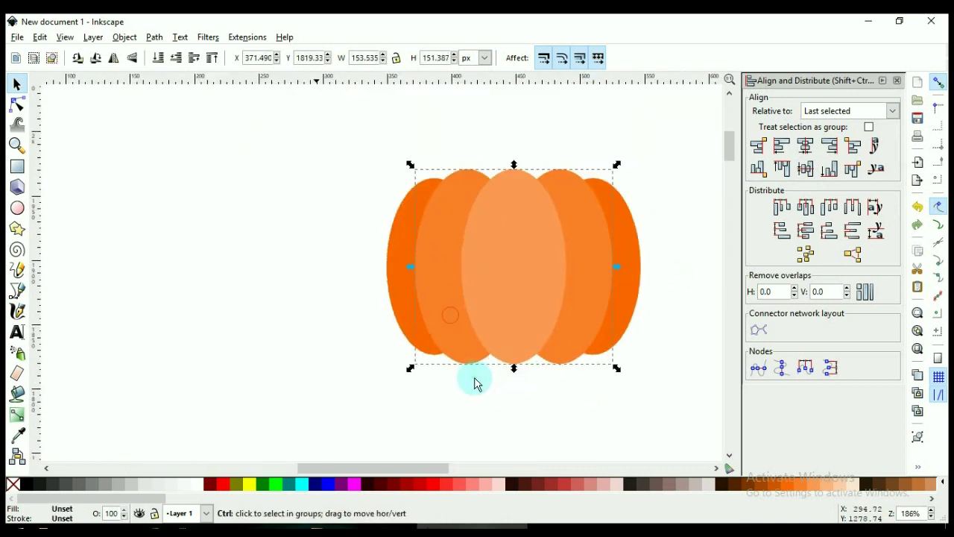
ctrl+shift+click(488, 399)
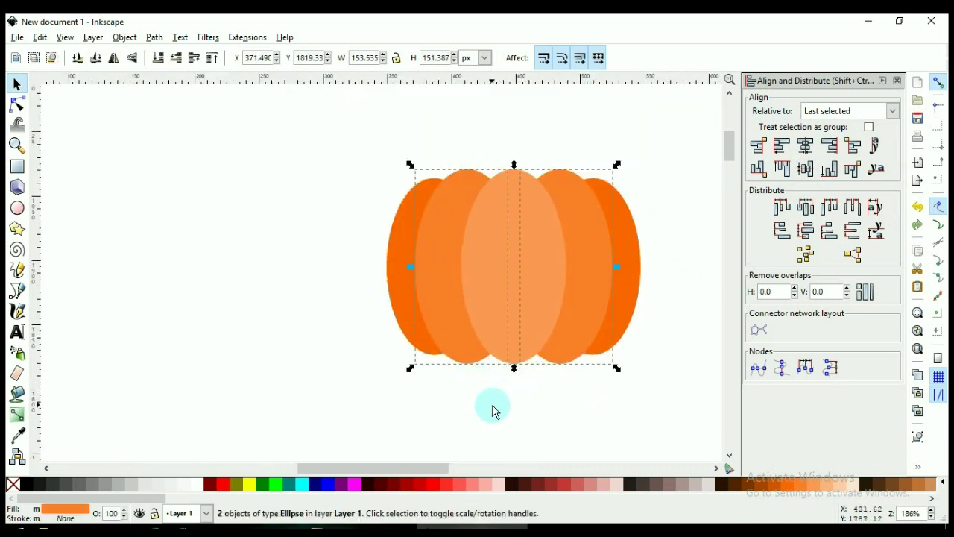
click(493, 393)
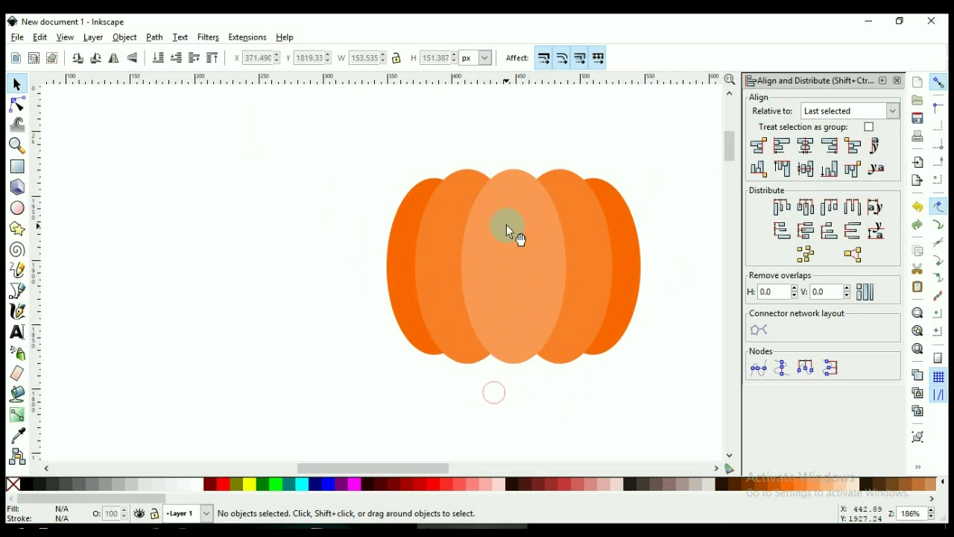
key(ctrl+a)
click(450, 388)
click(635, 271)
key(ctrl+shift+g)
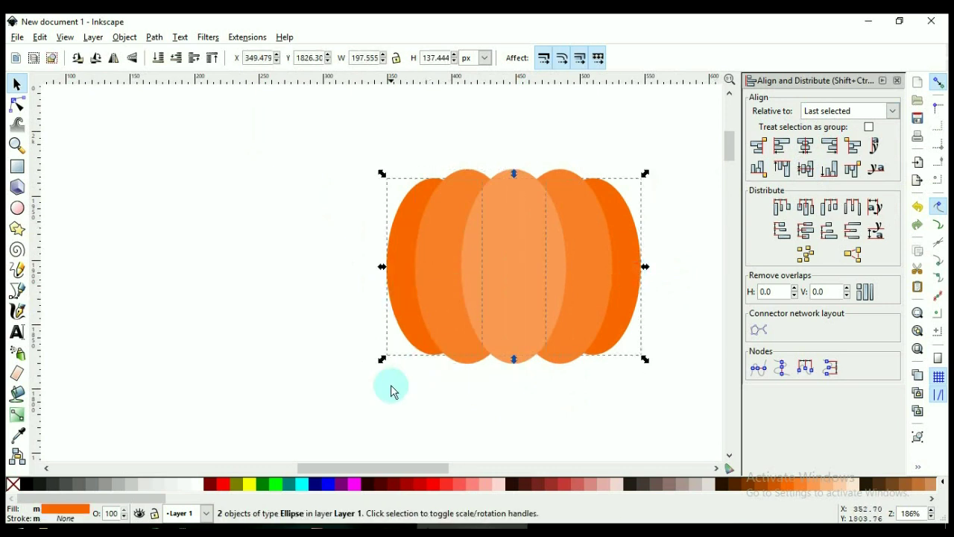
click(338, 399)
Nudge the left and right ellipse pairs inward with the arrow keys to balance the pumpkin.
drag(339, 400, 542, 191)
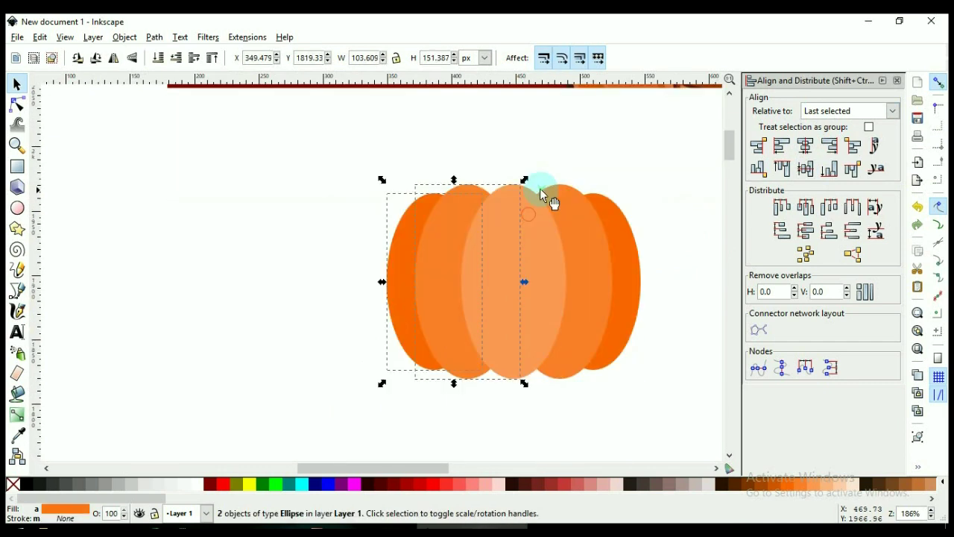
scroll(542, 193, down, 2)
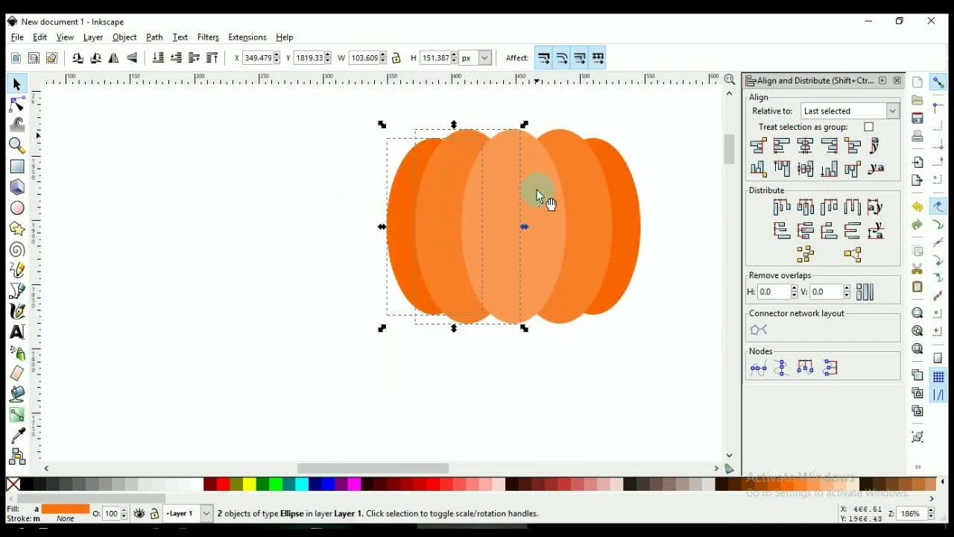
key(Right)
key(Right)
key(Right)
key(Right)
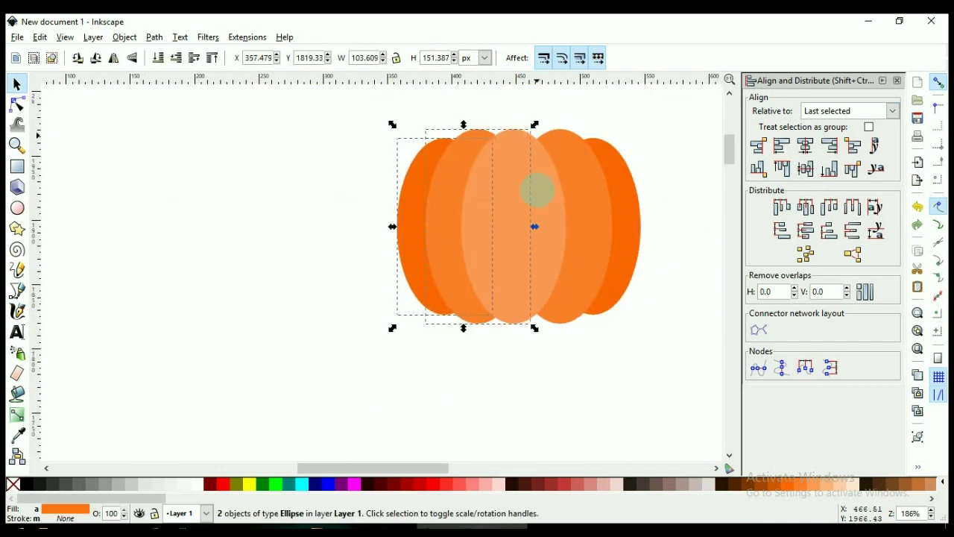
key(Left)
drag(517, 100, 686, 355)
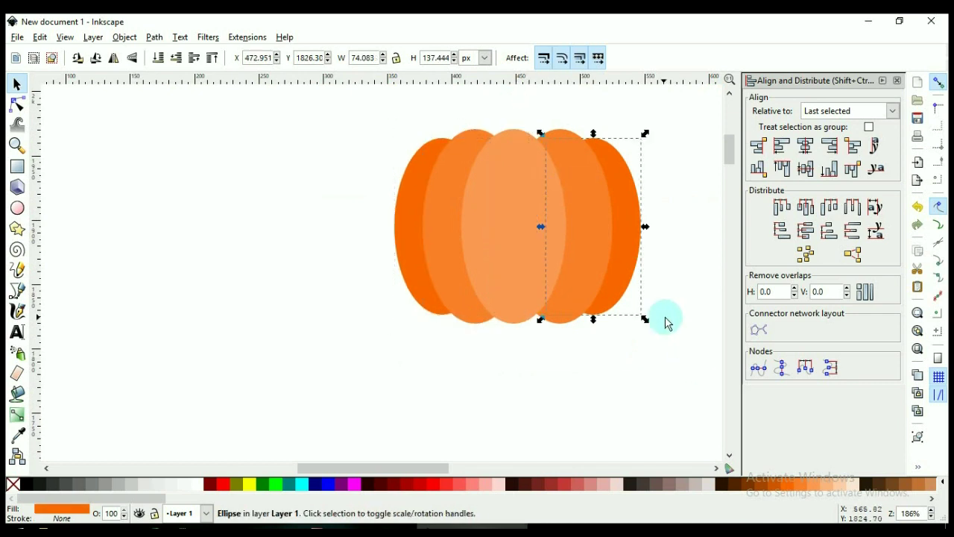
key(Left)
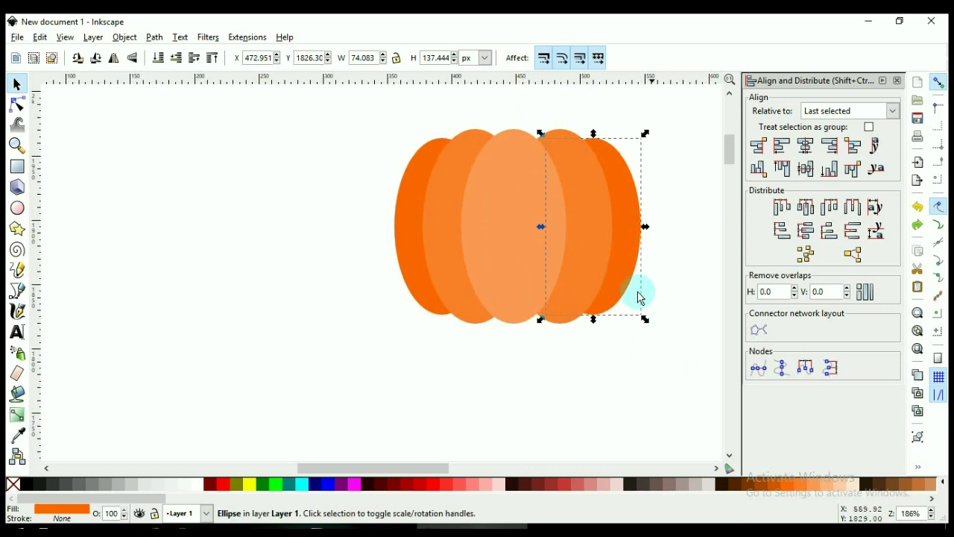
click(606, 254)
shift+click(624, 256)
key(Left)
key(Left)
key(Left)
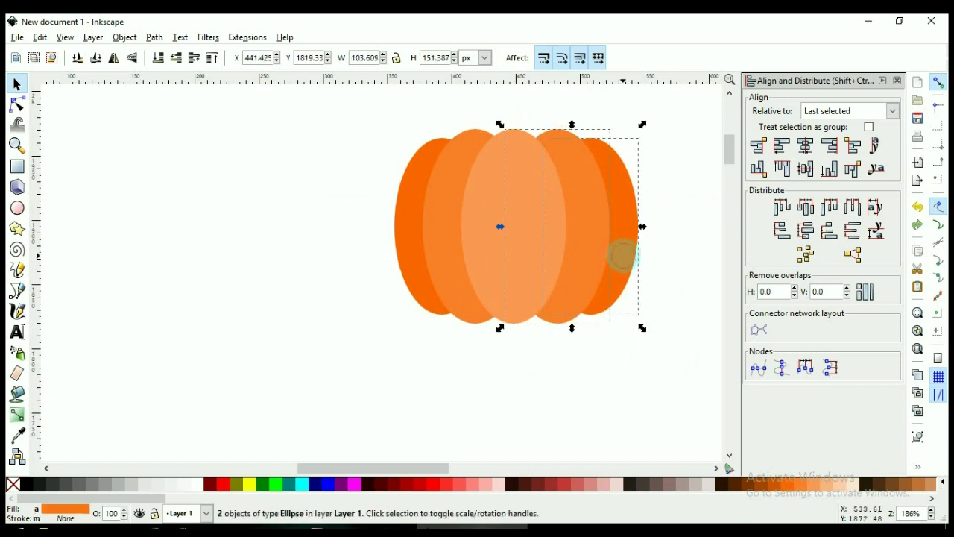
click(566, 373)
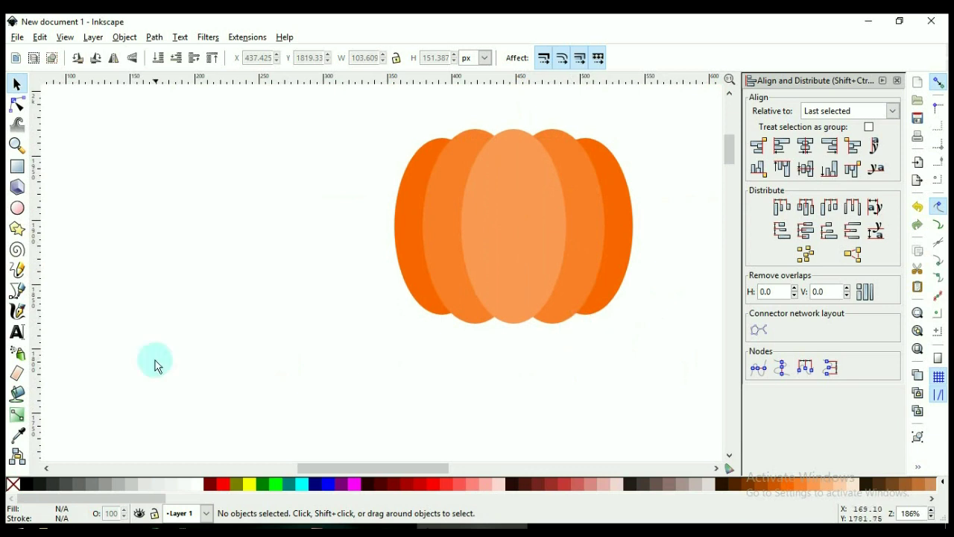
scroll(456, 373, up, 5)
scroll(456, 359, up, 4)
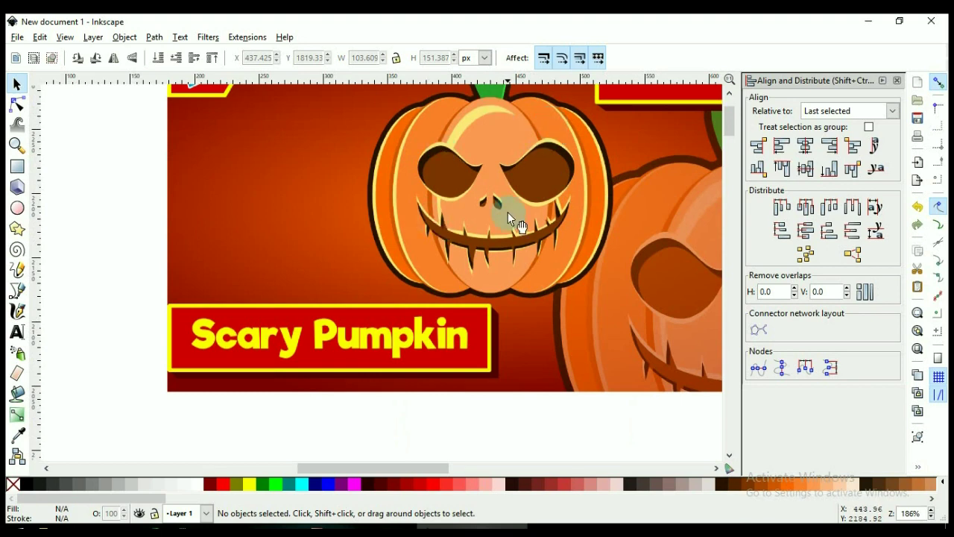
scroll(510, 217, down, 5)
scroll(506, 225, down, 2)
click(541, 341)
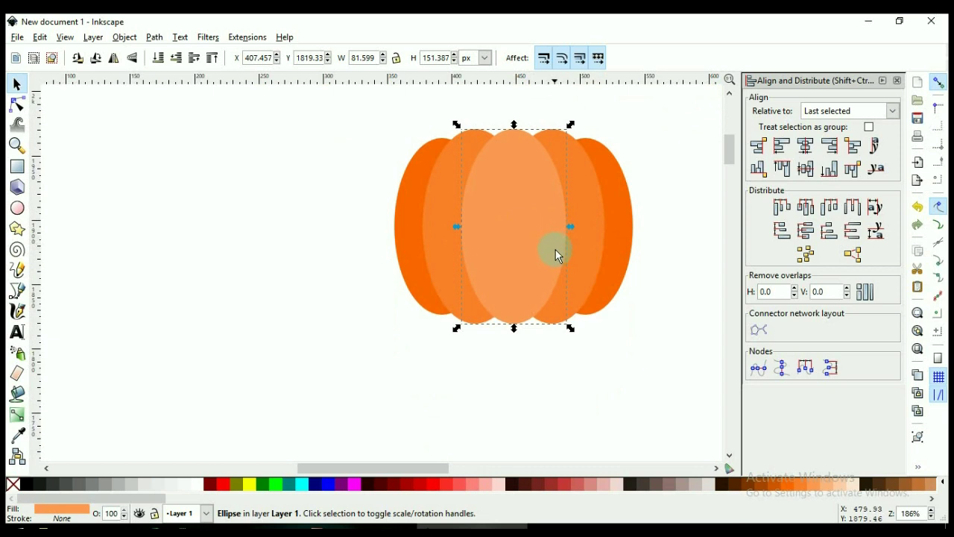
Fill the centre ellipse dark brown, widen it slightly, and lower it one level.
click(750, 485)
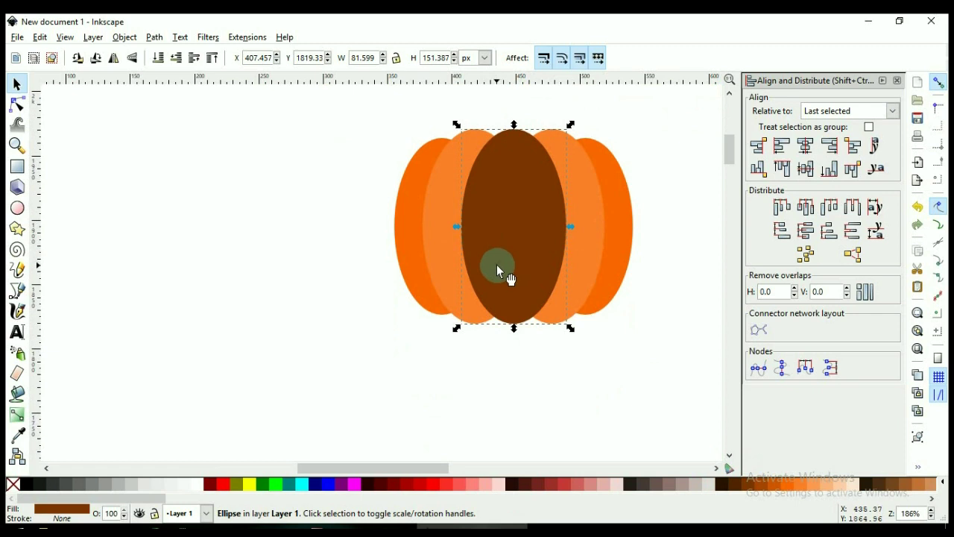
drag(571, 226, 577, 227)
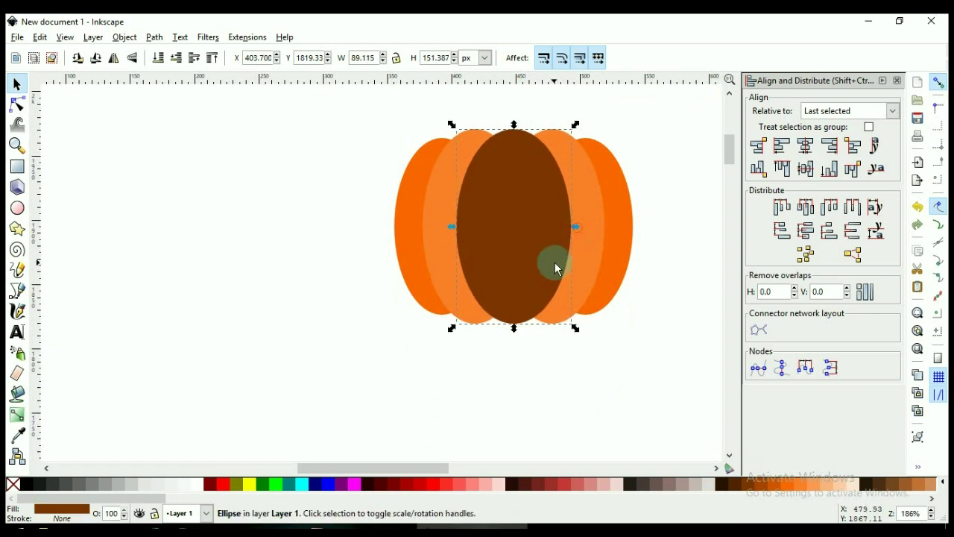
click(555, 246)
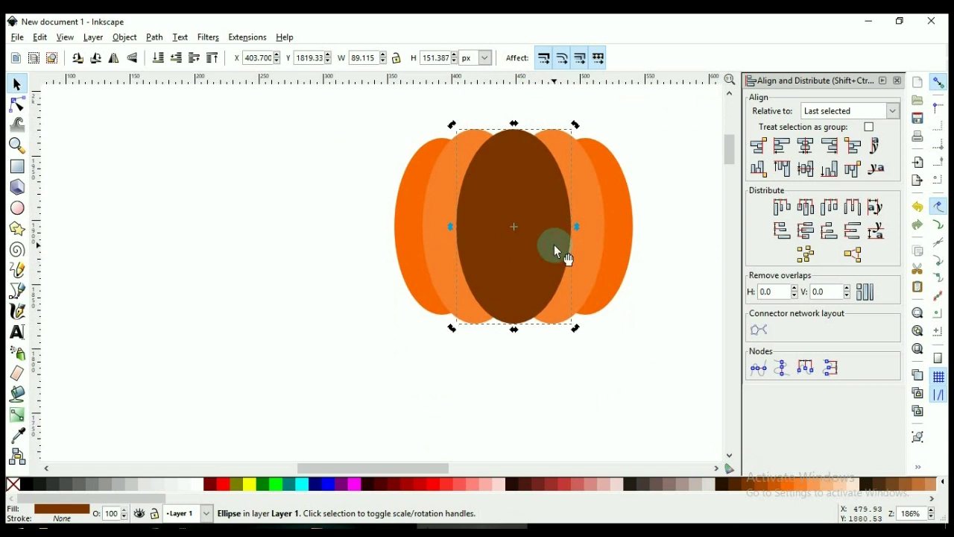
key(Page_Down)
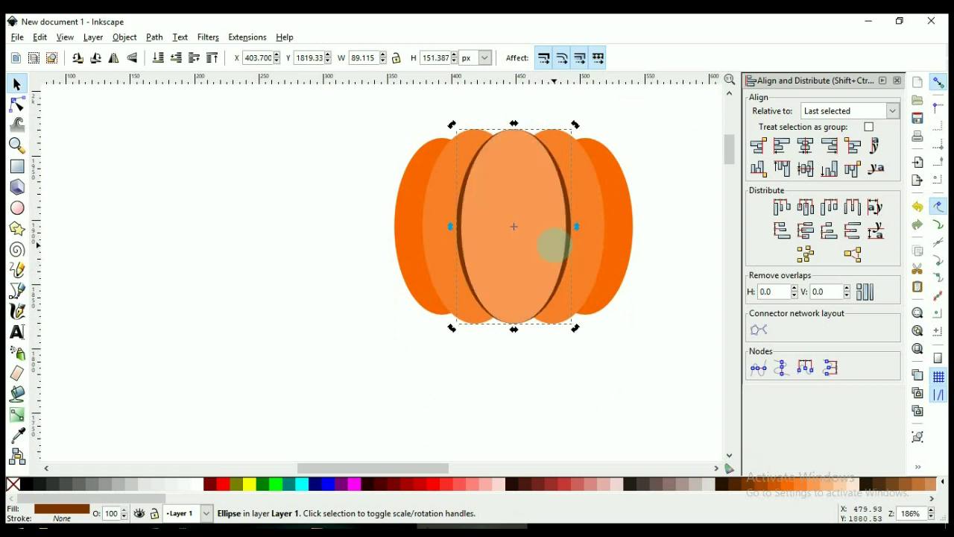
Raise the right-centre orange ellipse above the middle one.
click(570, 240)
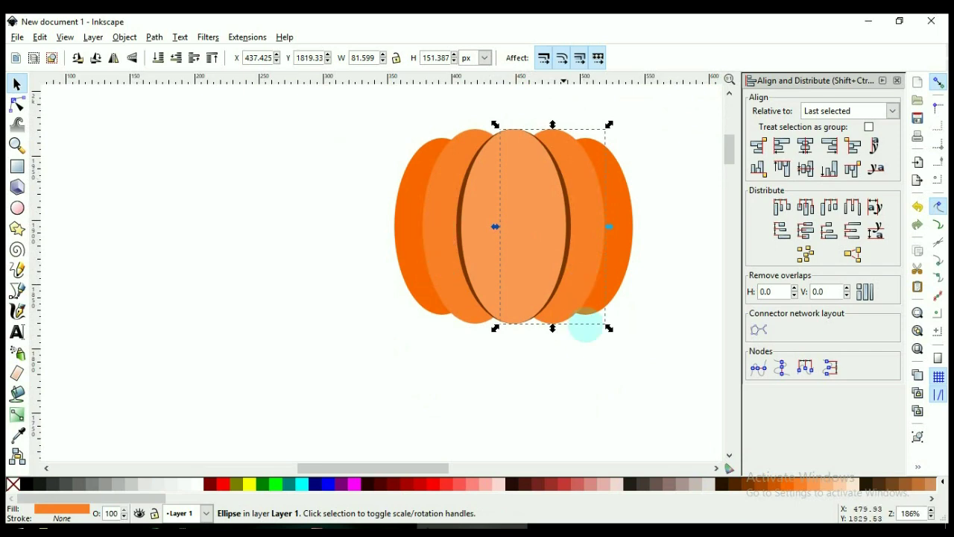
scroll(592, 327, up, 10)
scroll(591, 328, up, 4)
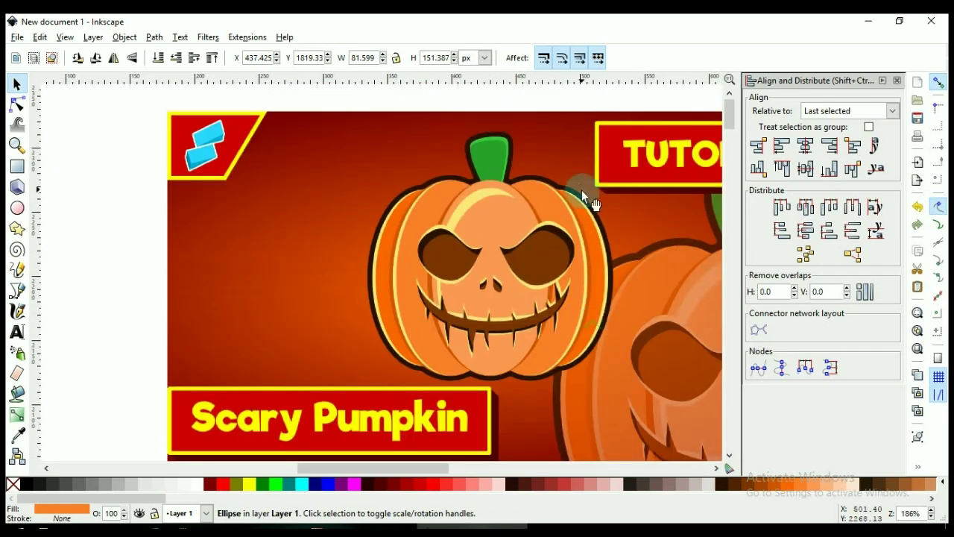
scroll(581, 208, down, 14)
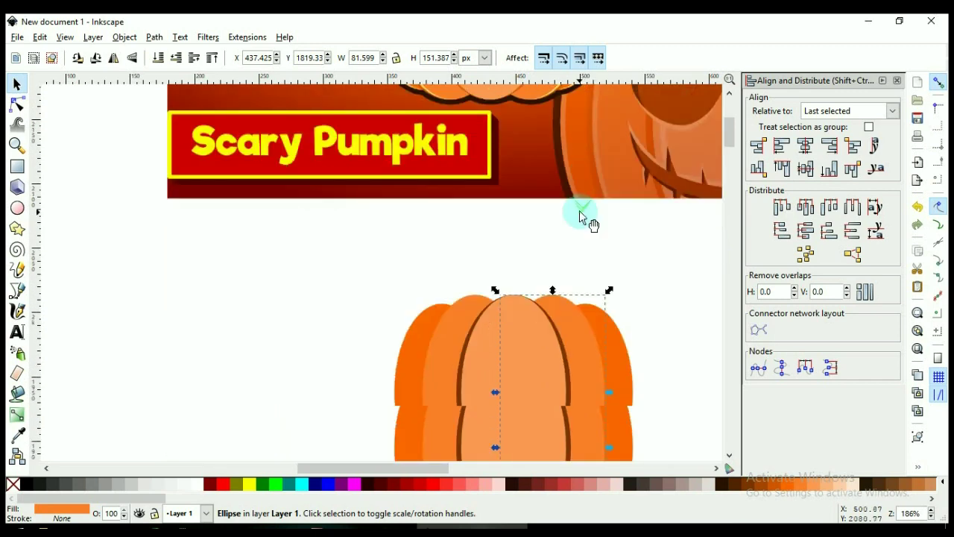
key(Home)
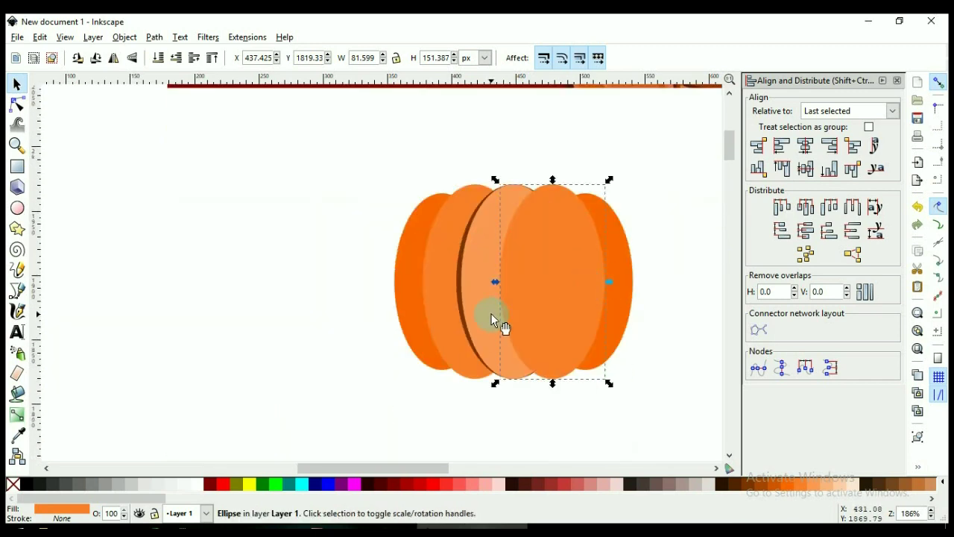
scroll(529, 292, up, 2)
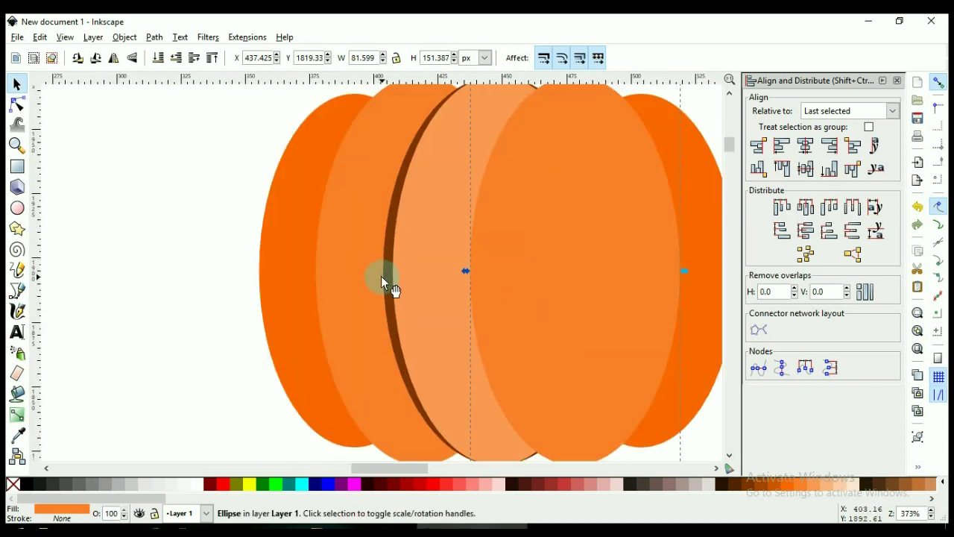
Fill the ellipse with dark brown #803300 using the Dropper, lower it two levels, nudge it right.
key(d)
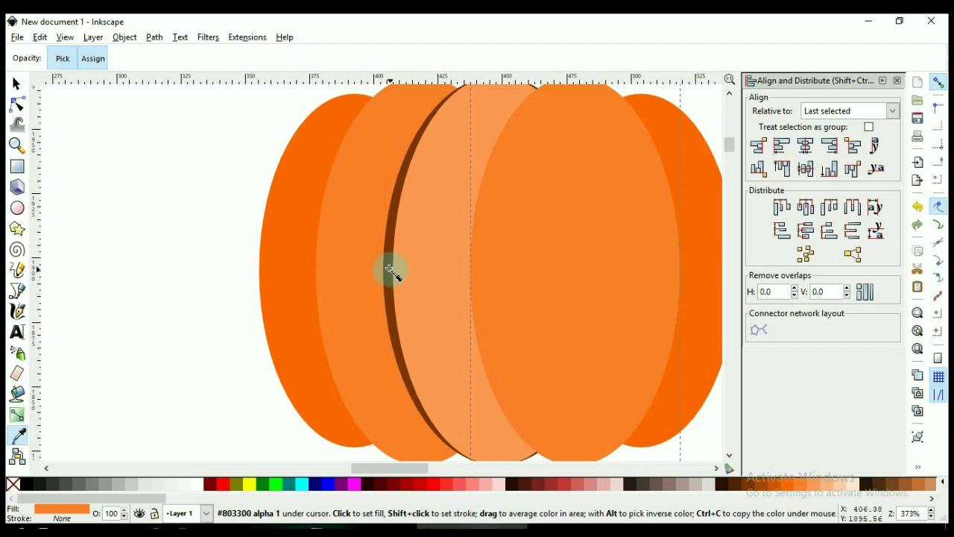
click(390, 266)
key(s)
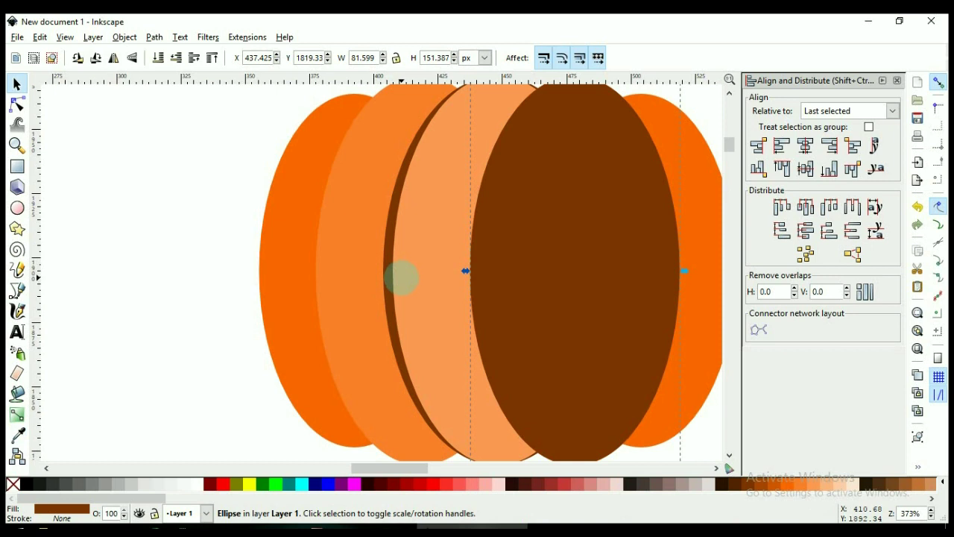
scroll(473, 258, down, 2)
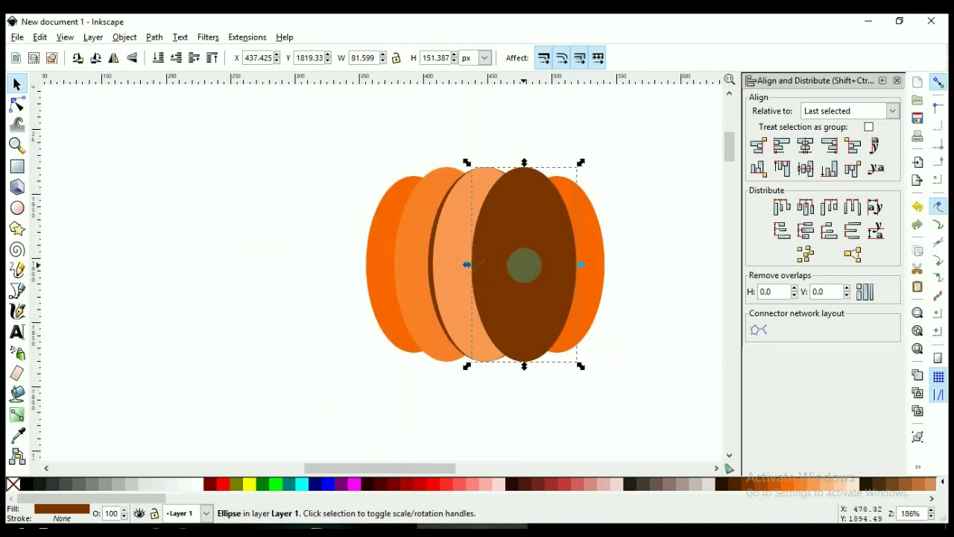
click(524, 286)
key(Page_Down)
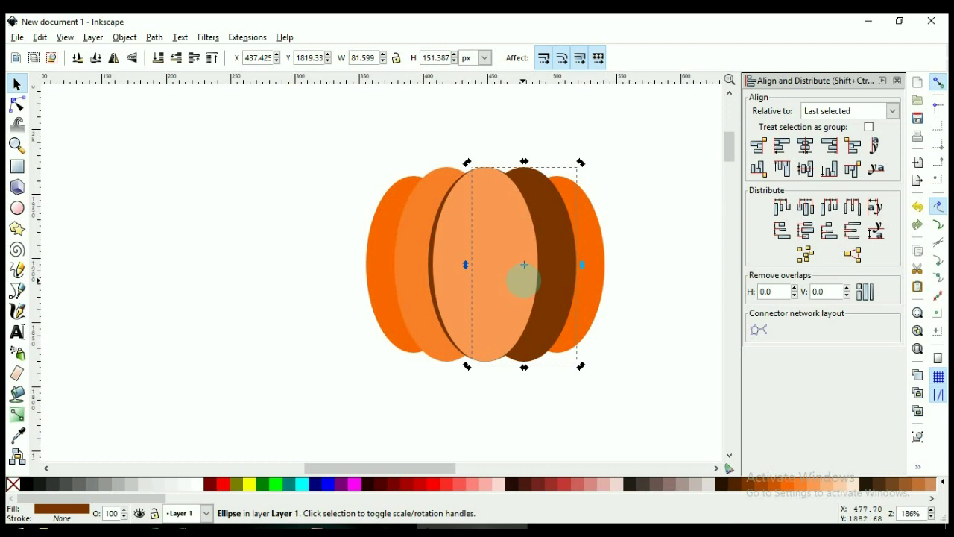
key(Page_Down)
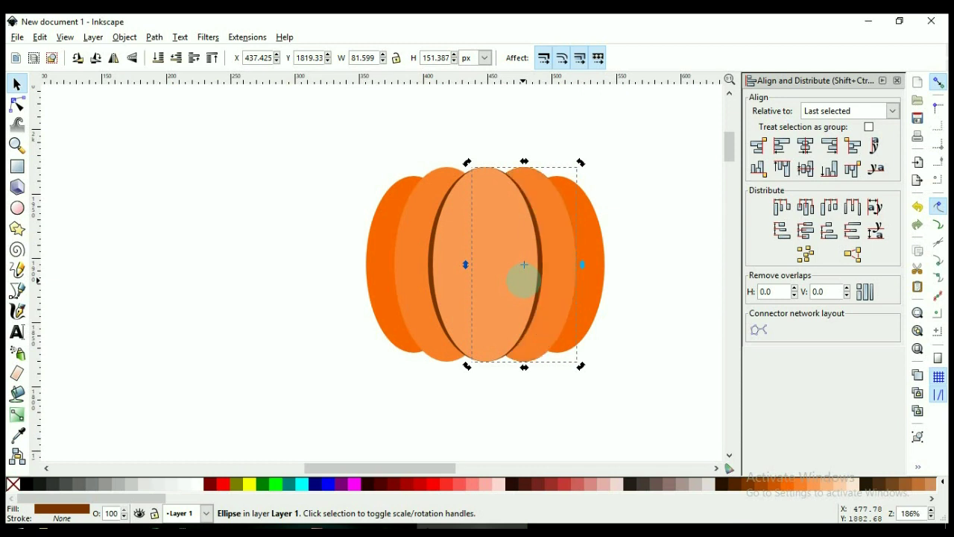
key(Right)
key(Right)
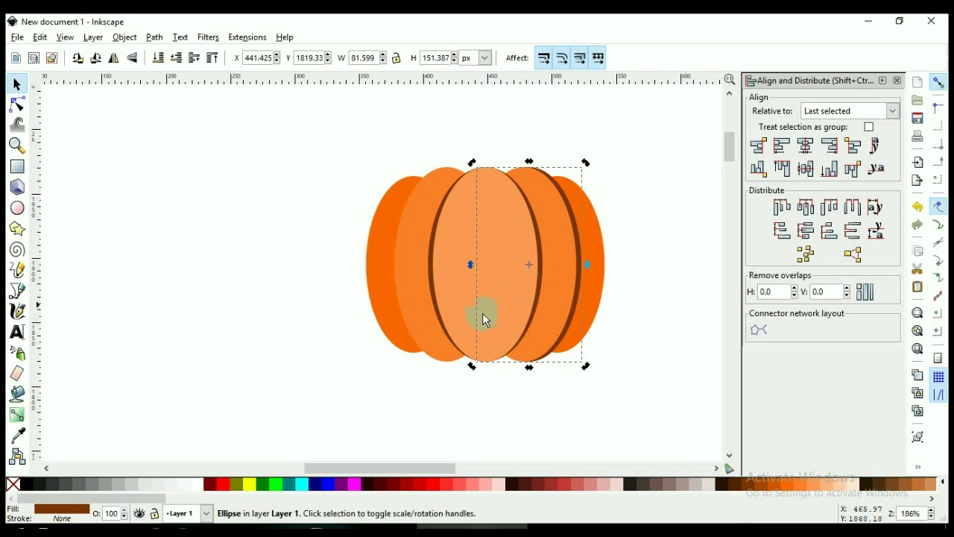
Duplicate the left inner rib and fill the copy with the sampled dark brown.
click(402, 267)
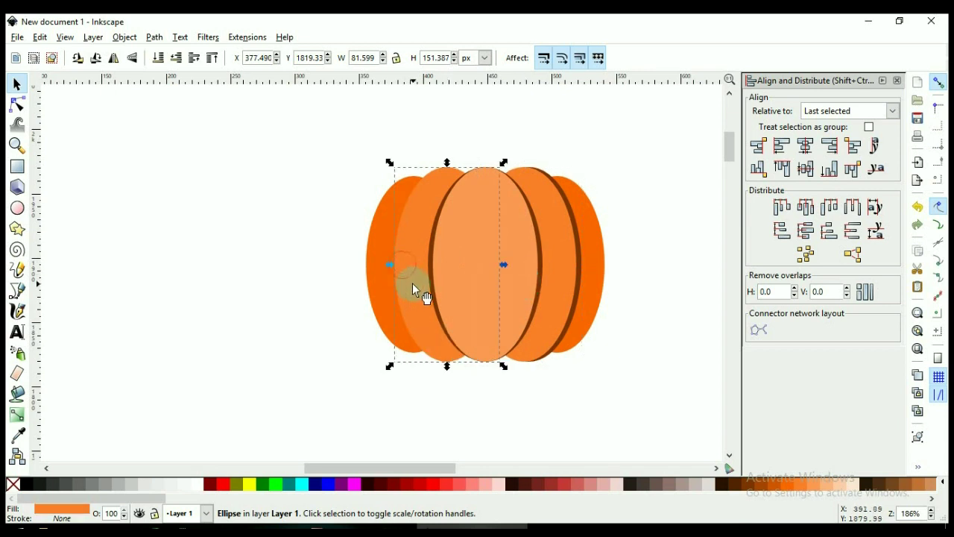
key(ctrl)
key(Home)
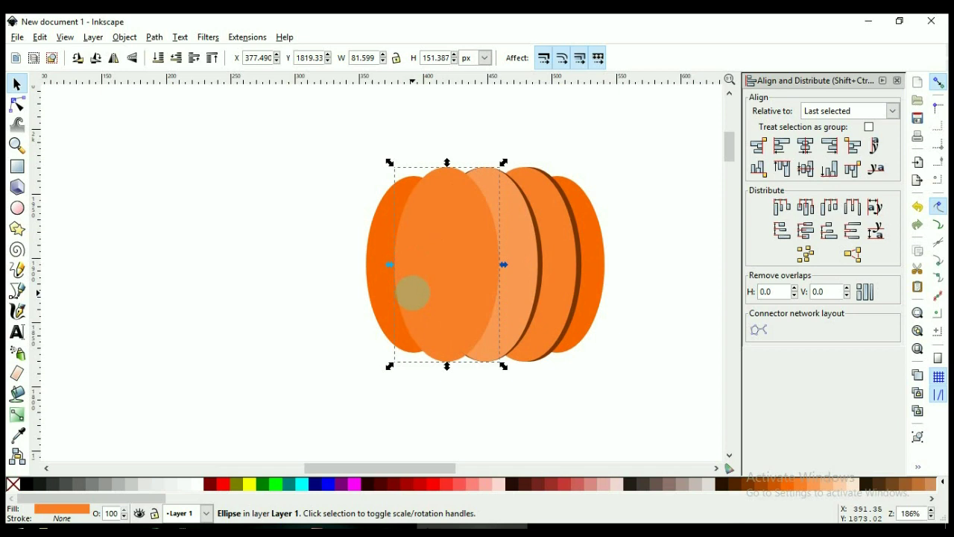
key(d)
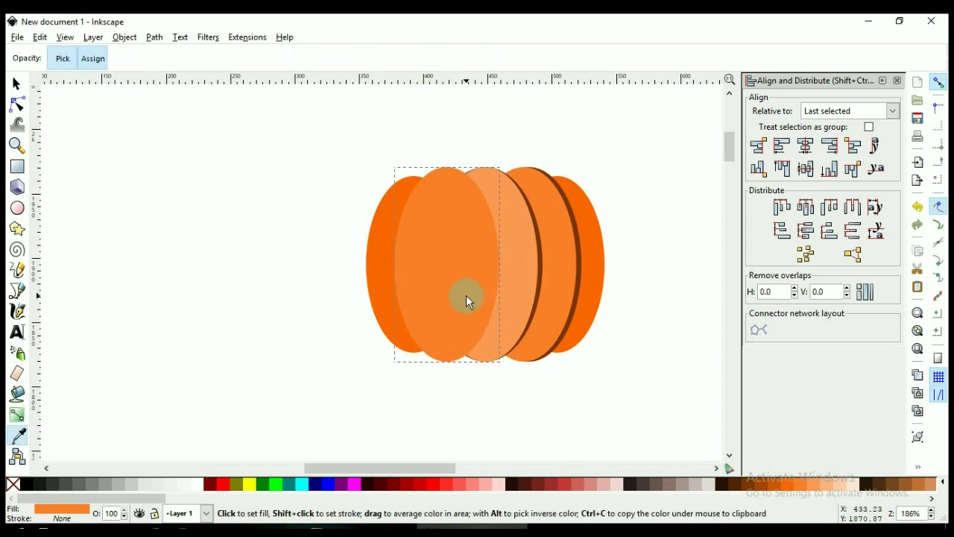
click(542, 265)
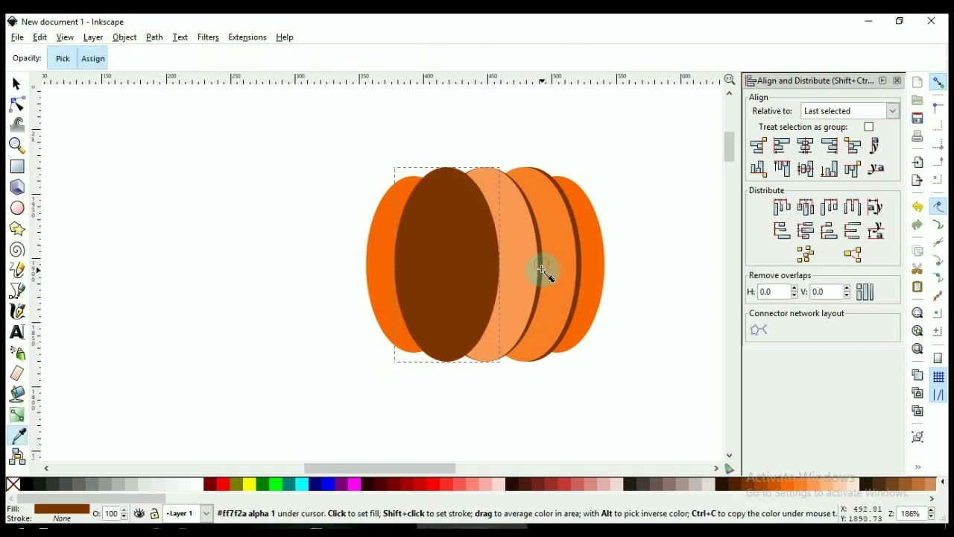
key(s)
Send the brown copy behind the orange rib and nudge it left as a shadow edge.
key(Page_Down)
key(ctrl+z)
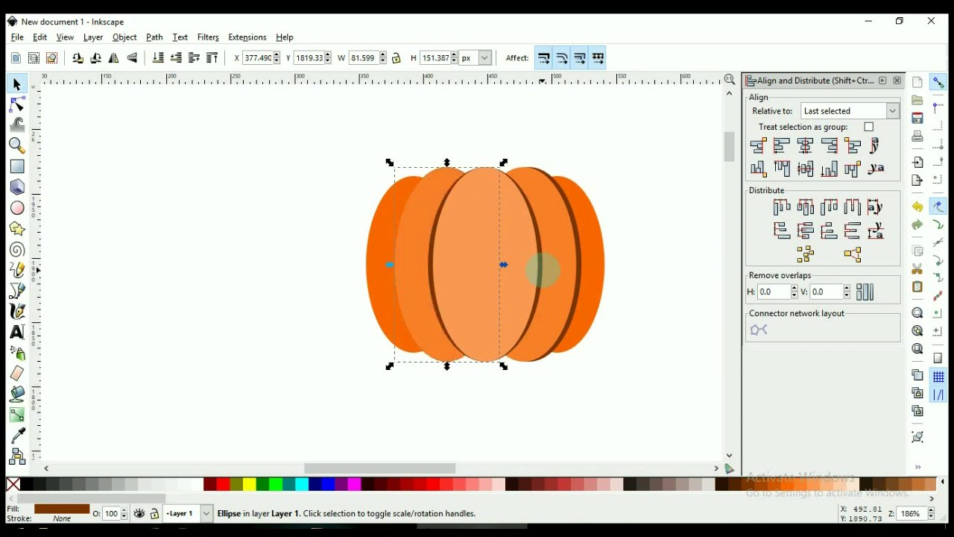
key(Left)
key(Left)
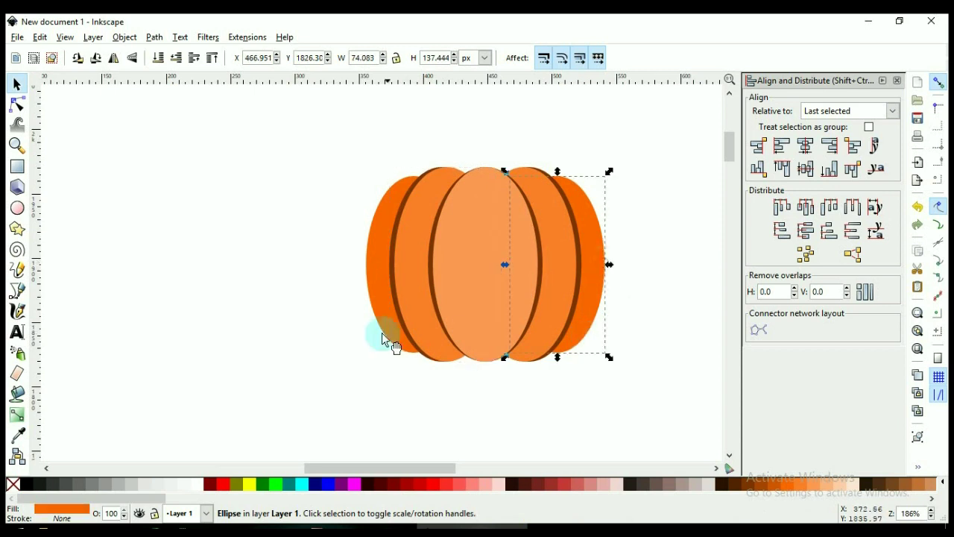
shift+click(368, 286)
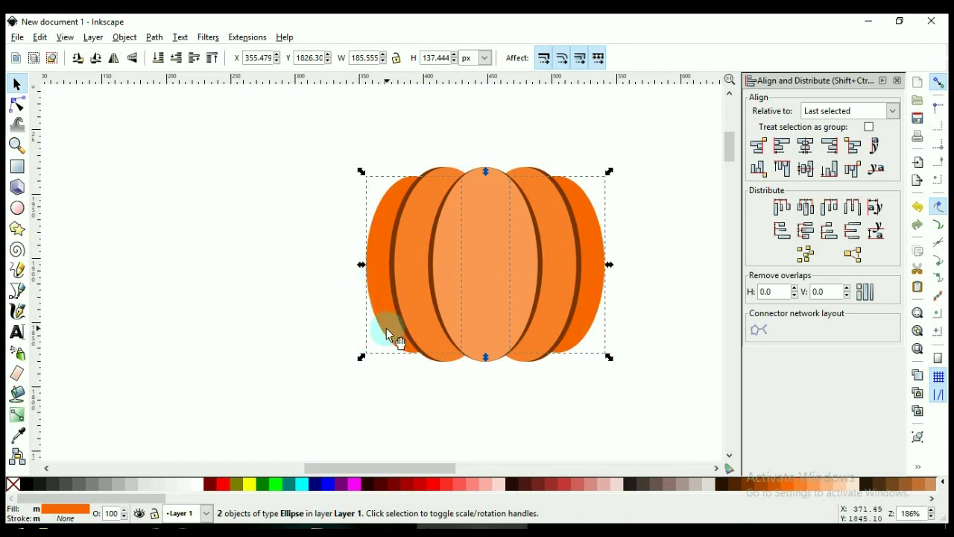
click(381, 366)
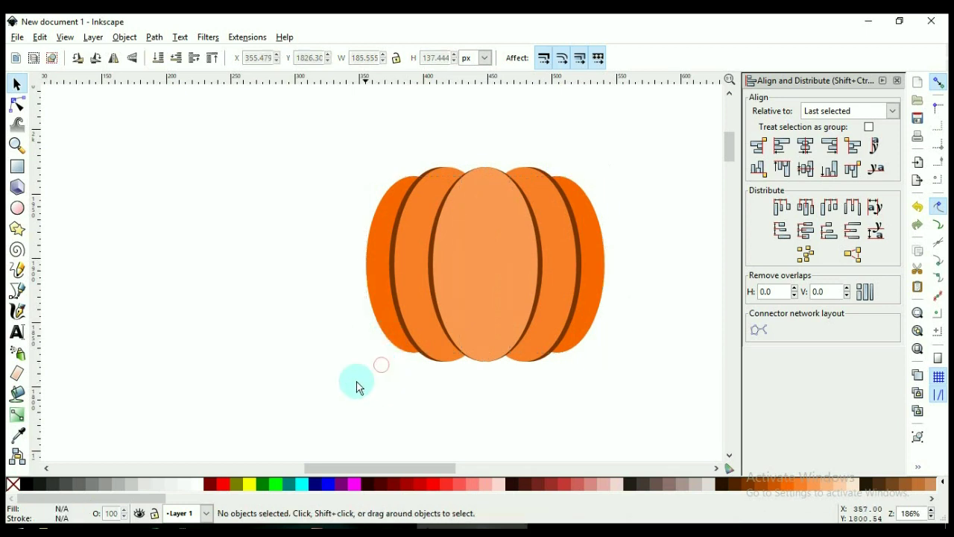
ctrl+scroll(331, 377, down, 1)
ctrl+scroll(417, 379, down, 1)
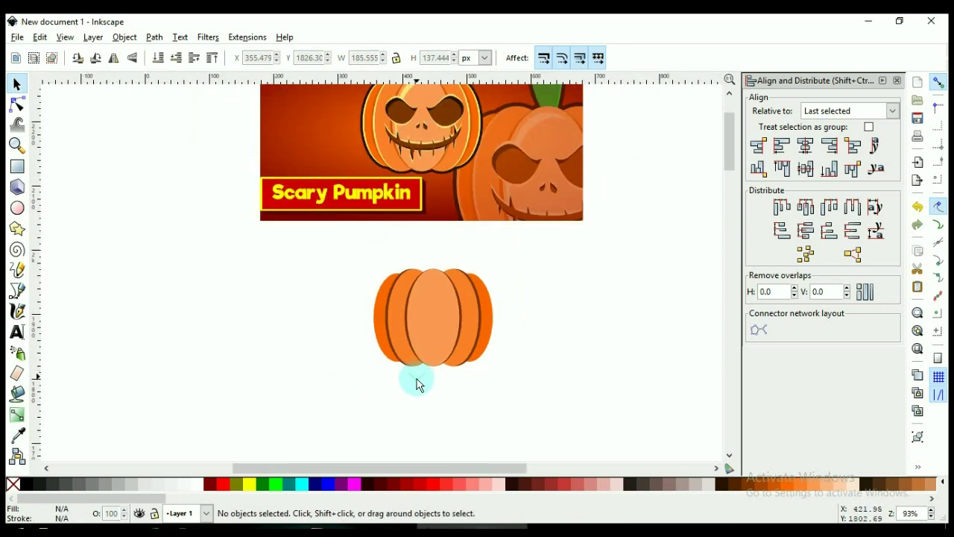
scroll(417, 378, up, 1)
ctrl+scroll(479, 110, up, 3)
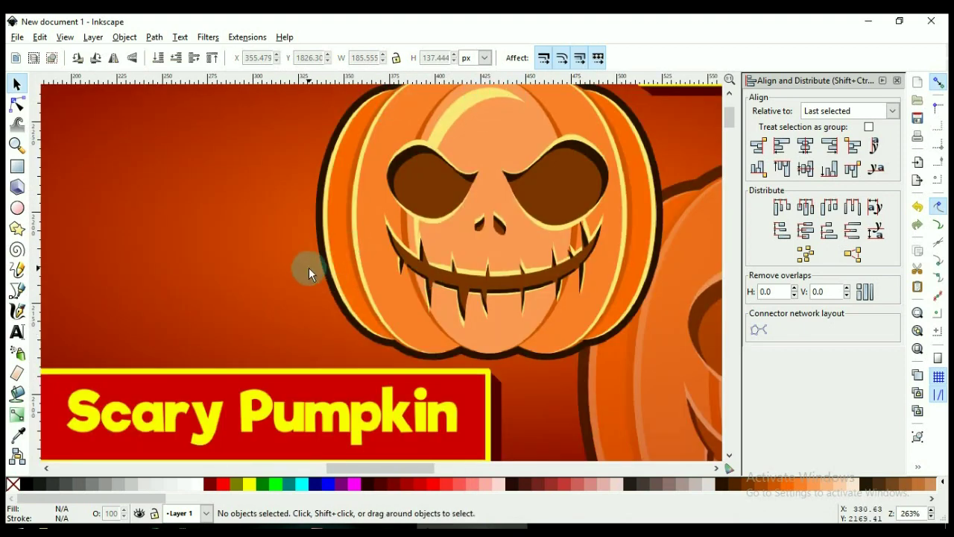
ctrl+scroll(308, 268, down, 2)
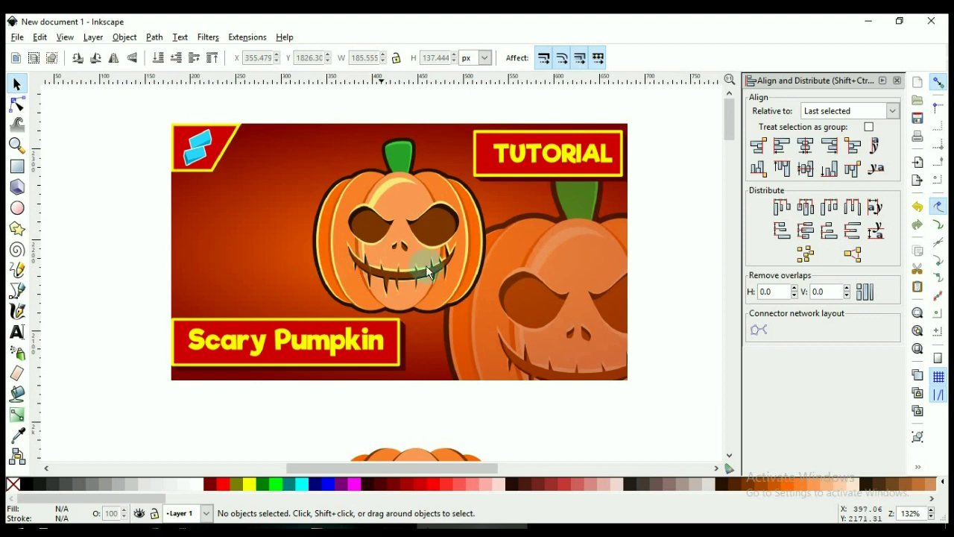
scroll(555, 268, down, 3)
scroll(557, 271, up, 1)
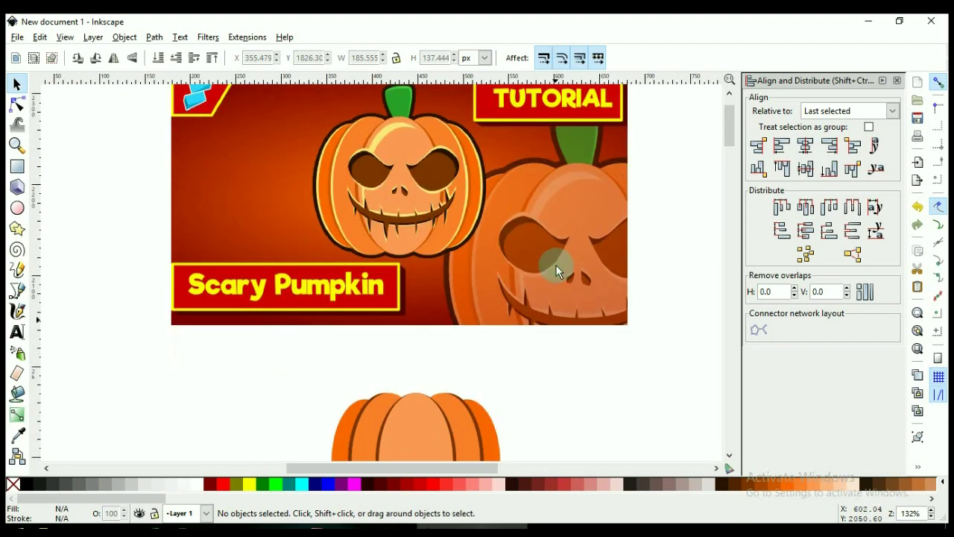
scroll(556, 271, down, 3)
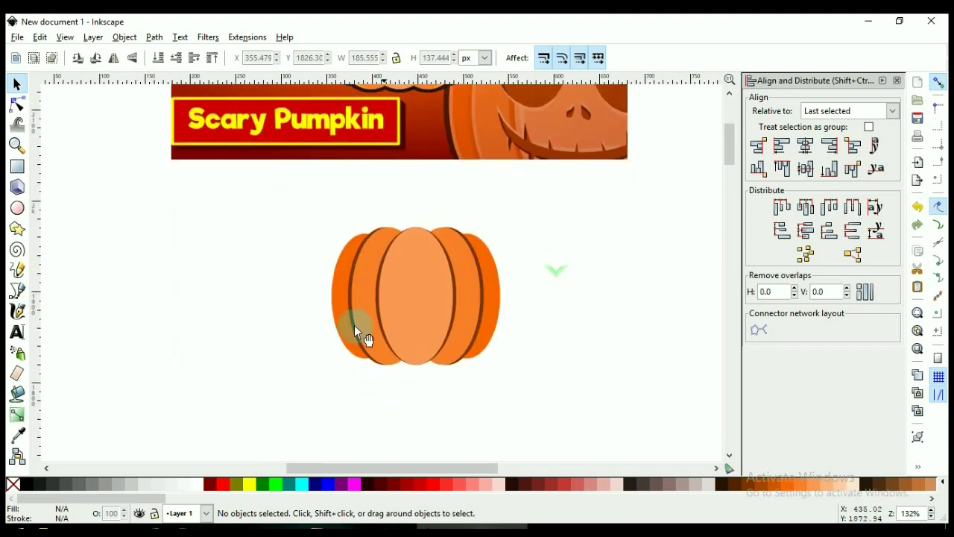
ctrl+scroll(330, 325, up, 2)
click(526, 258)
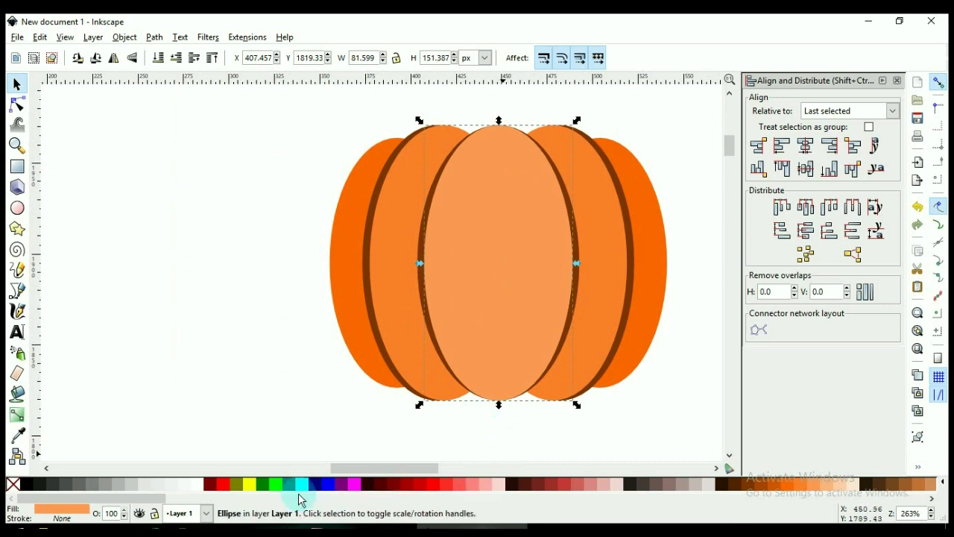
Make the middle ellipse blue, shrink it to about 92%, and offset a red copy right and down.
click(330, 485)
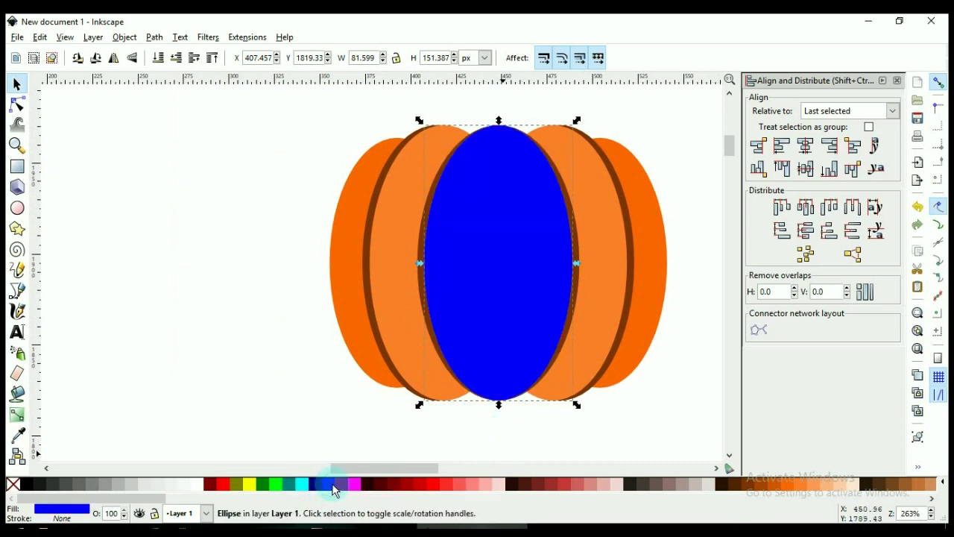
drag(573, 405, 571, 408)
click(571, 409)
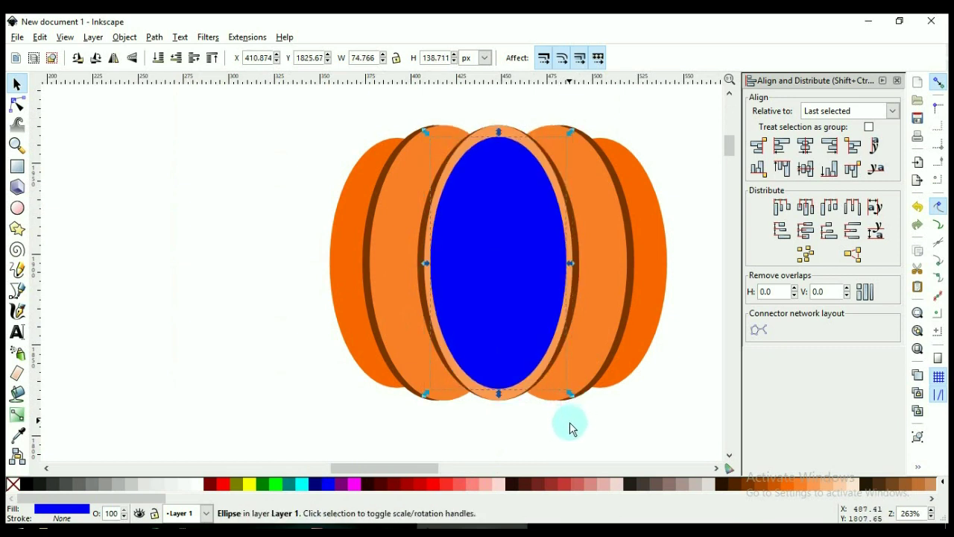
key(ctrl)
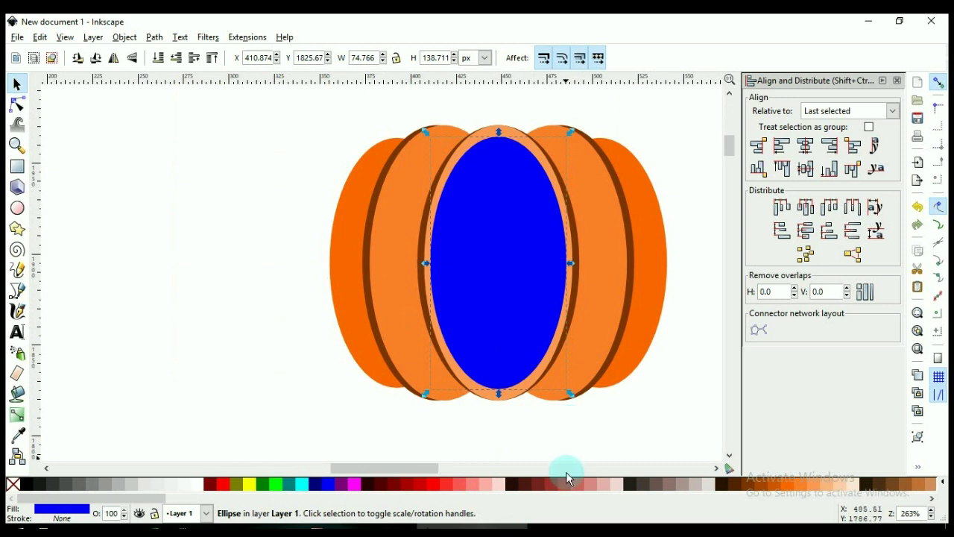
click(437, 486)
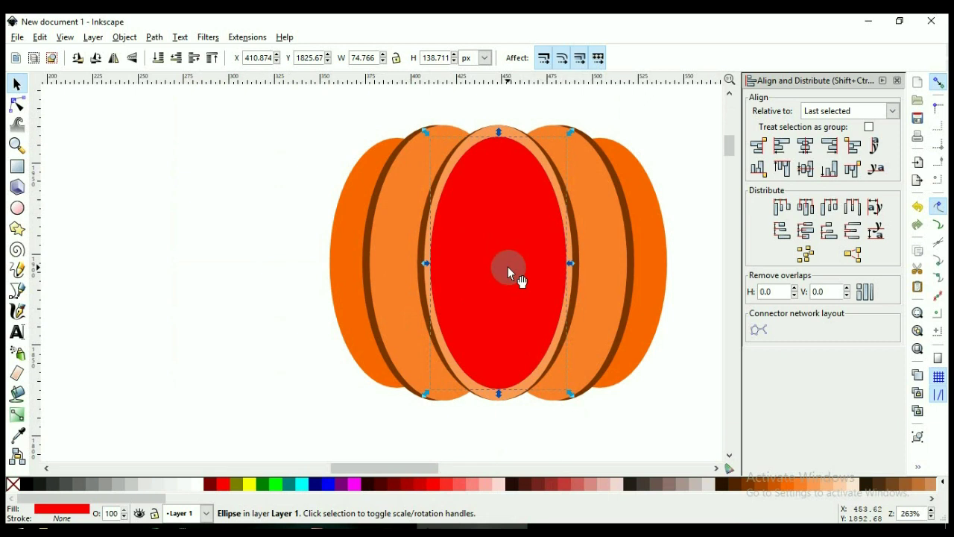
key(Right)
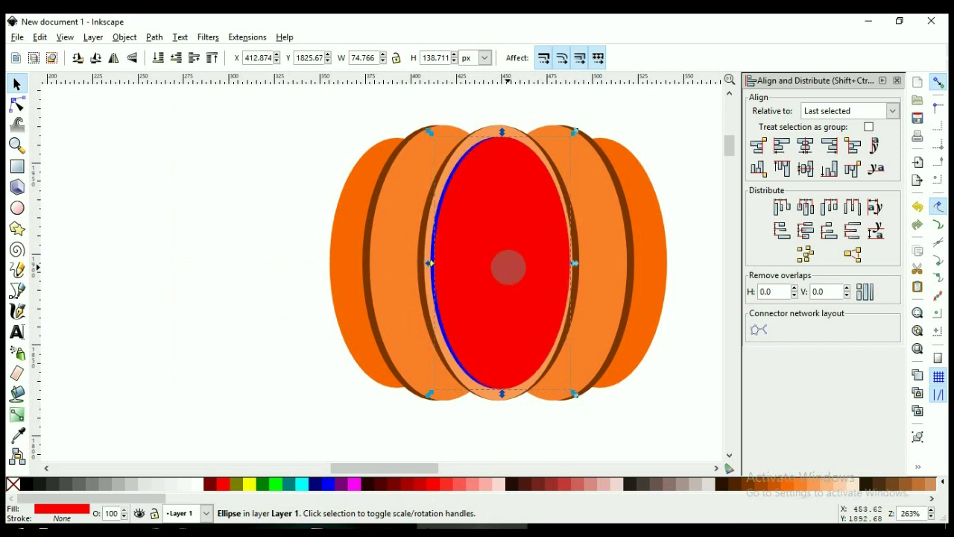
key(Right)
key(Right)
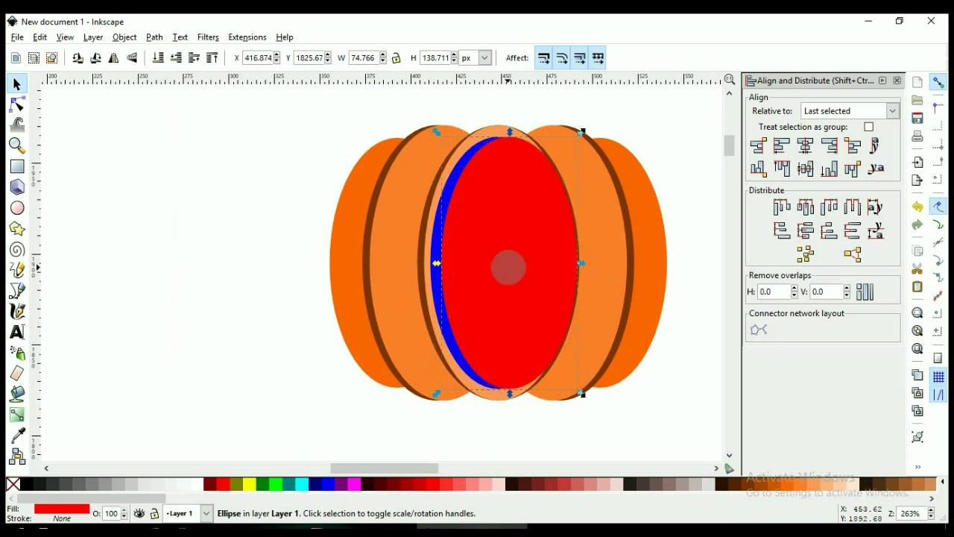
key(Down)
key(Down)
key(Down)
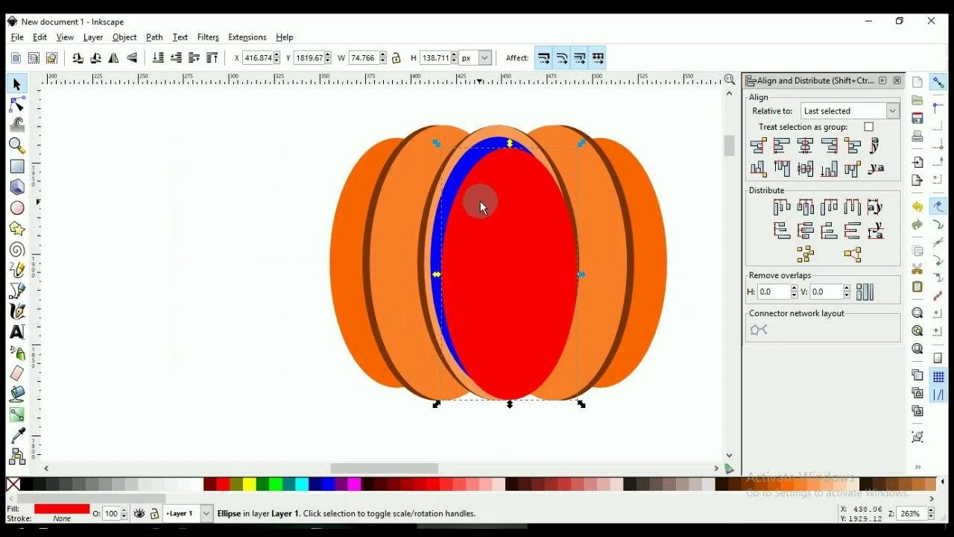
Subtract the red ellipse from the blue with Path > Difference and colour the crescent #FFCCAA.
key(shift)
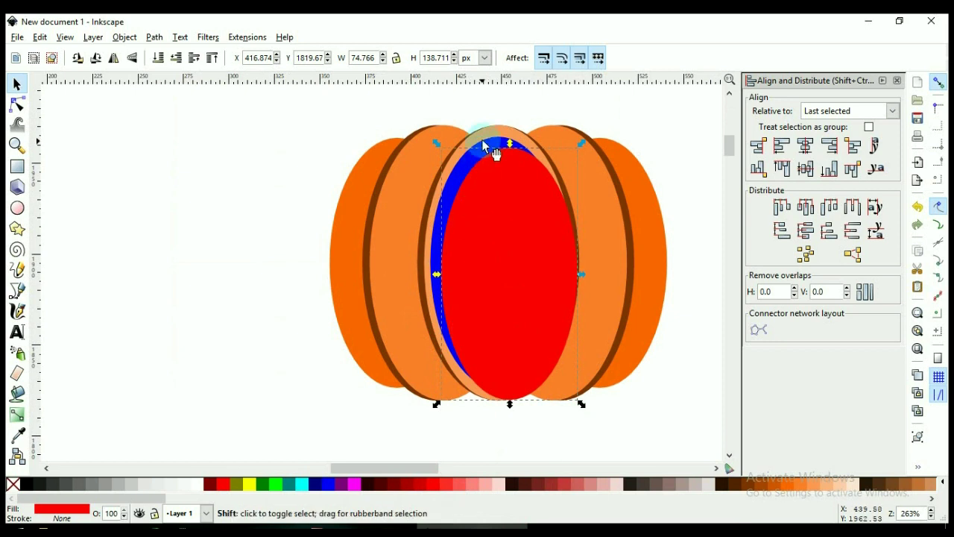
shift+click(482, 139)
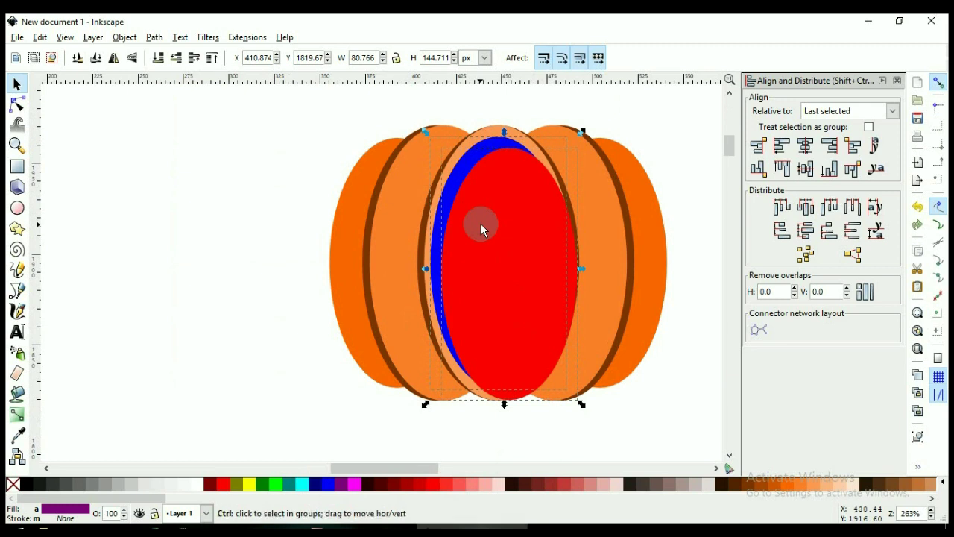
key(ctrl+minus)
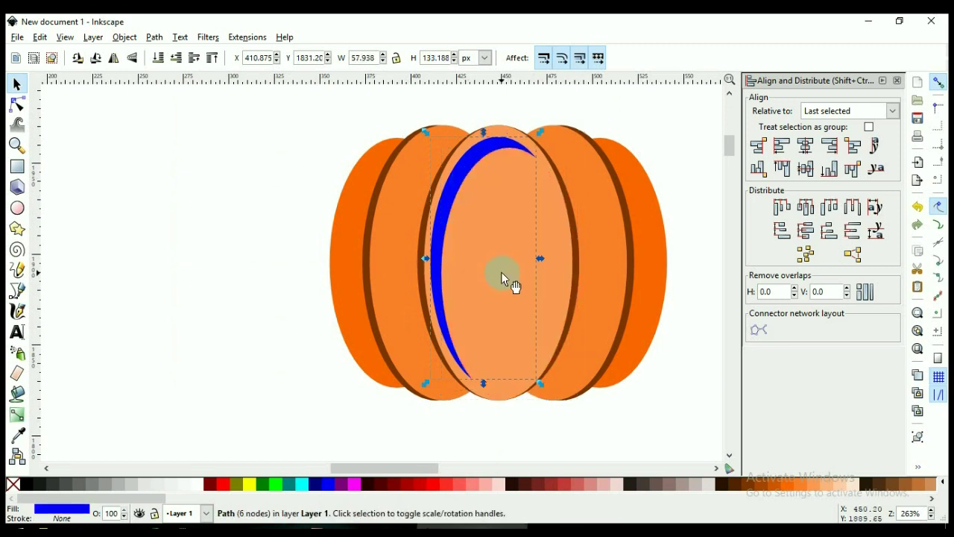
key(ctrl+z)
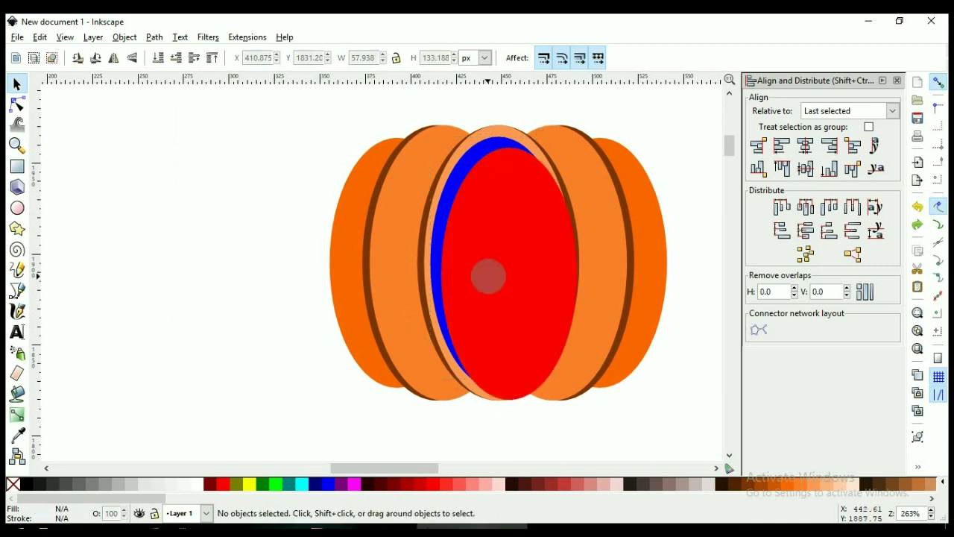
click(478, 165)
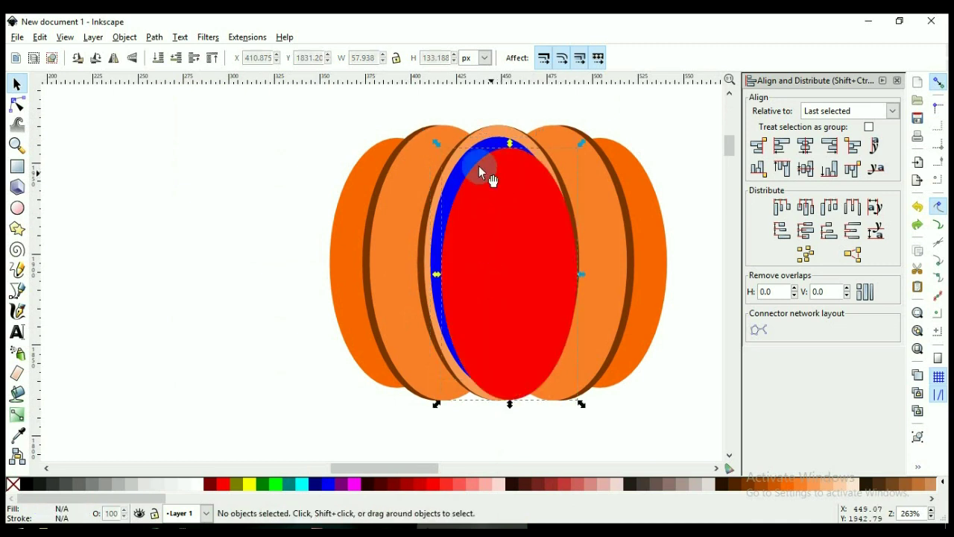
shift+click(465, 163)
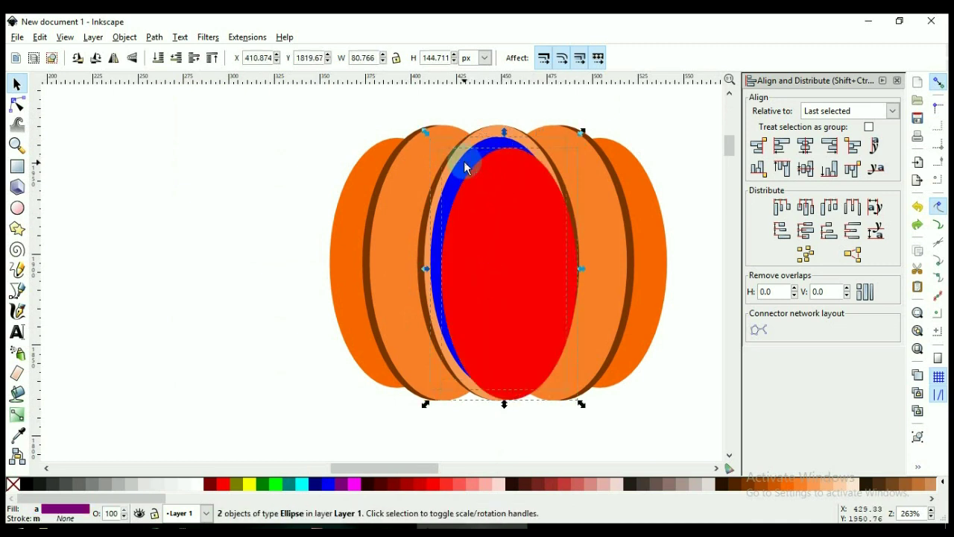
click(154, 37)
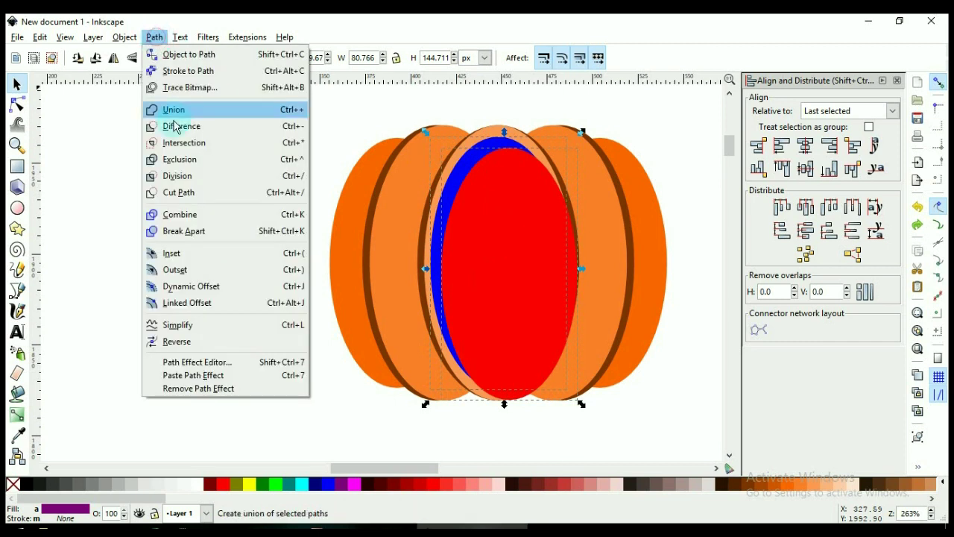
click(294, 133)
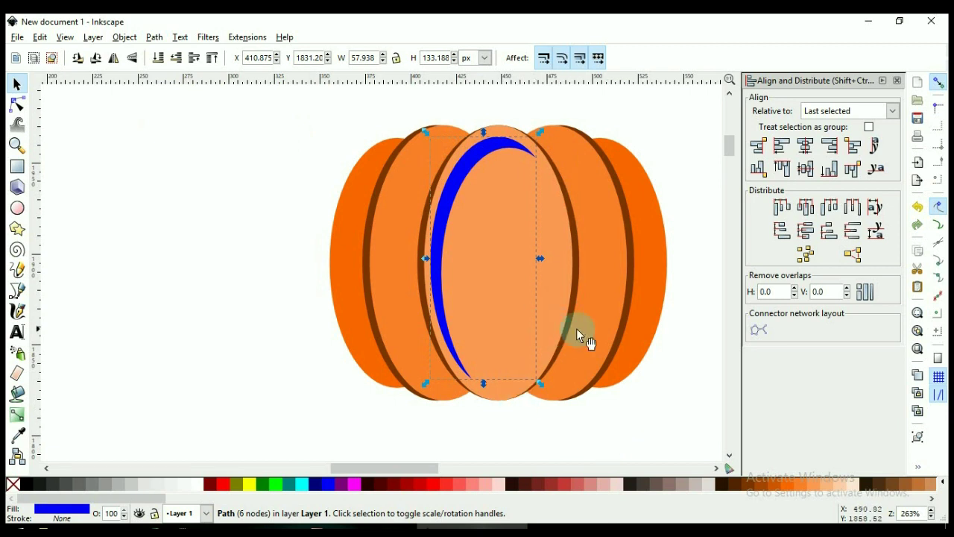
click(841, 491)
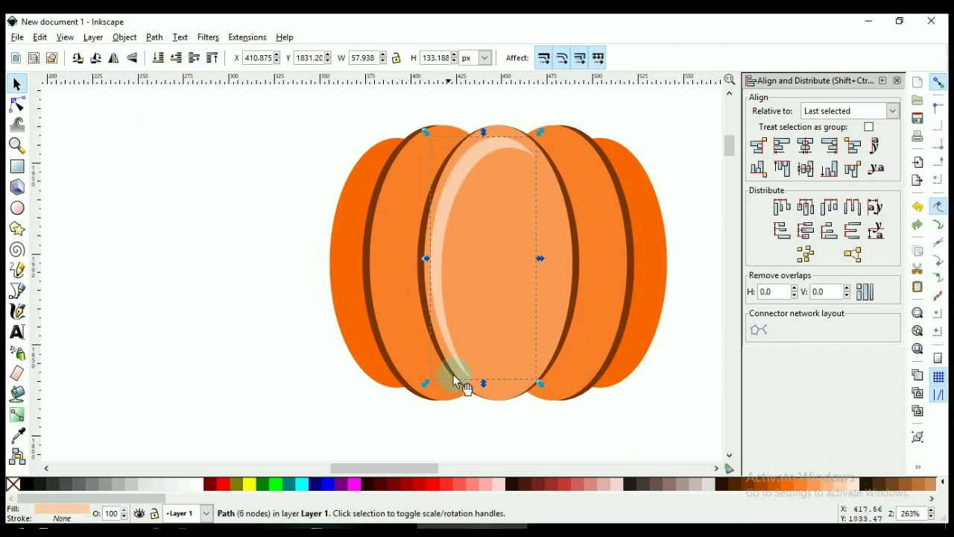
click(443, 431)
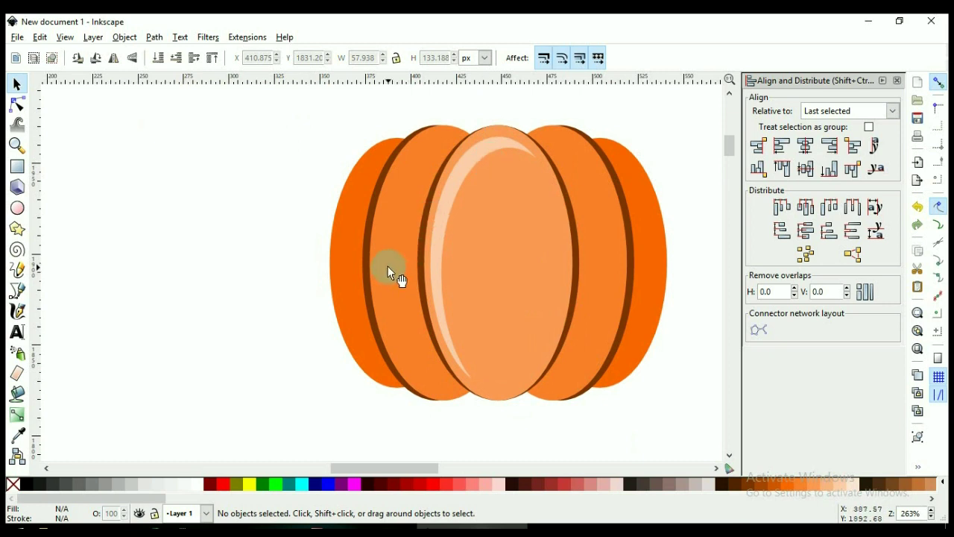
Bring the left-middle lobe ellipse to the front, fill it red, and nudge it 4 px right.
click(388, 295)
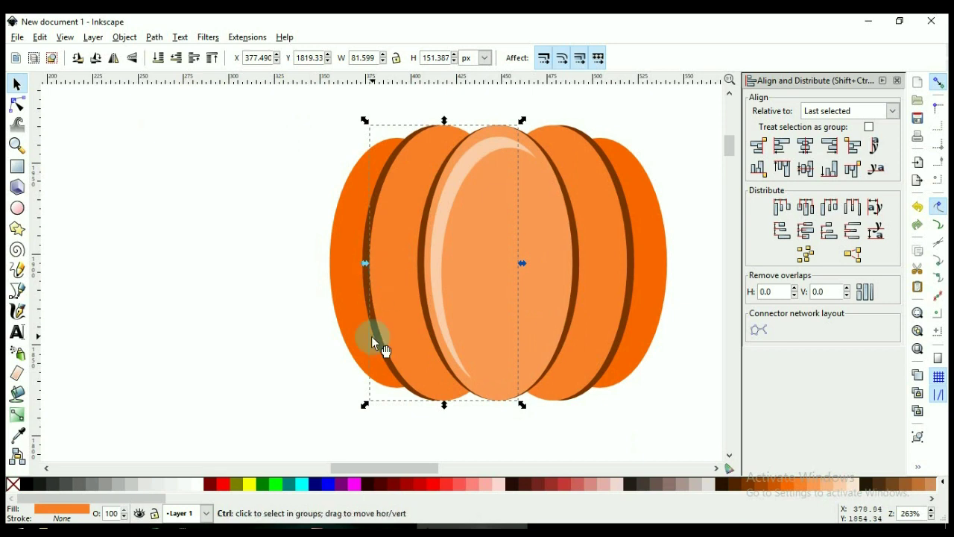
key(Page_Up)
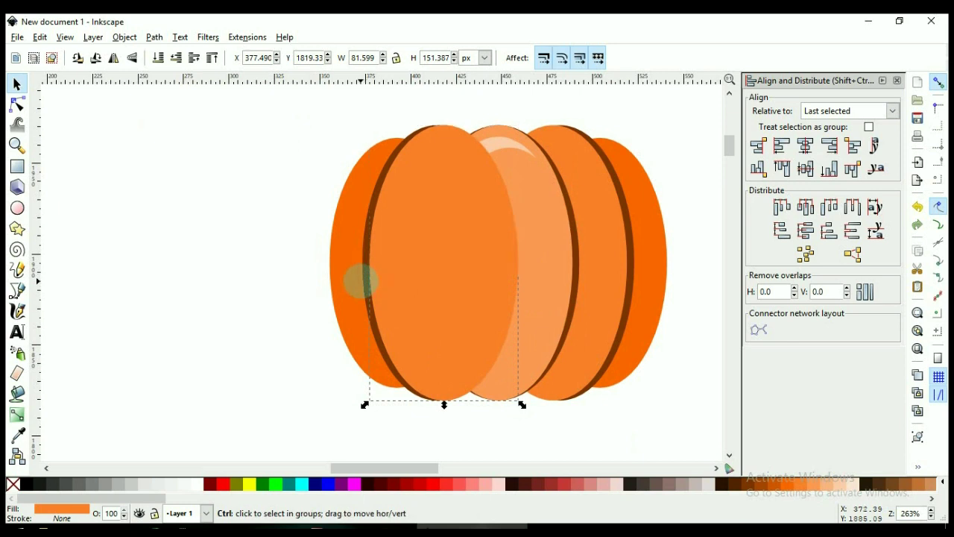
click(436, 485)
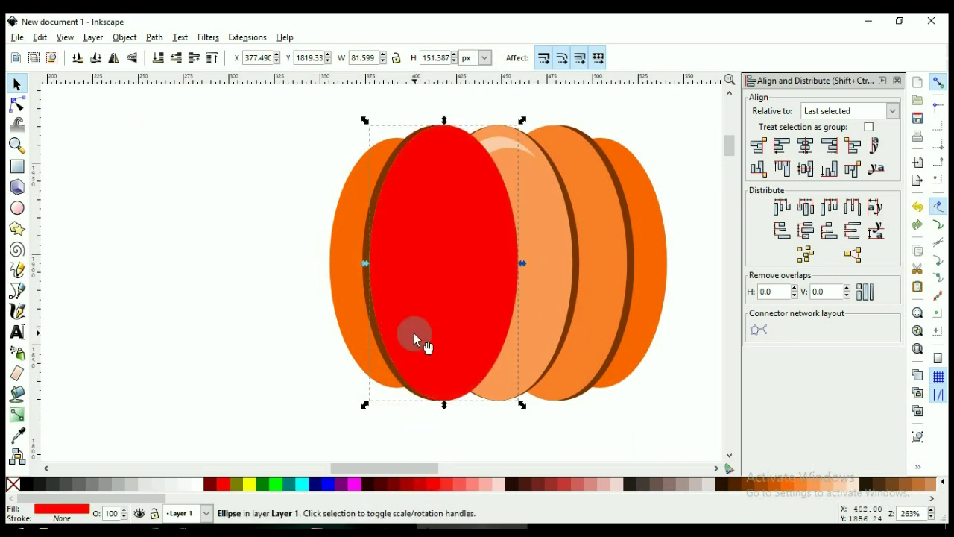
key(Right)
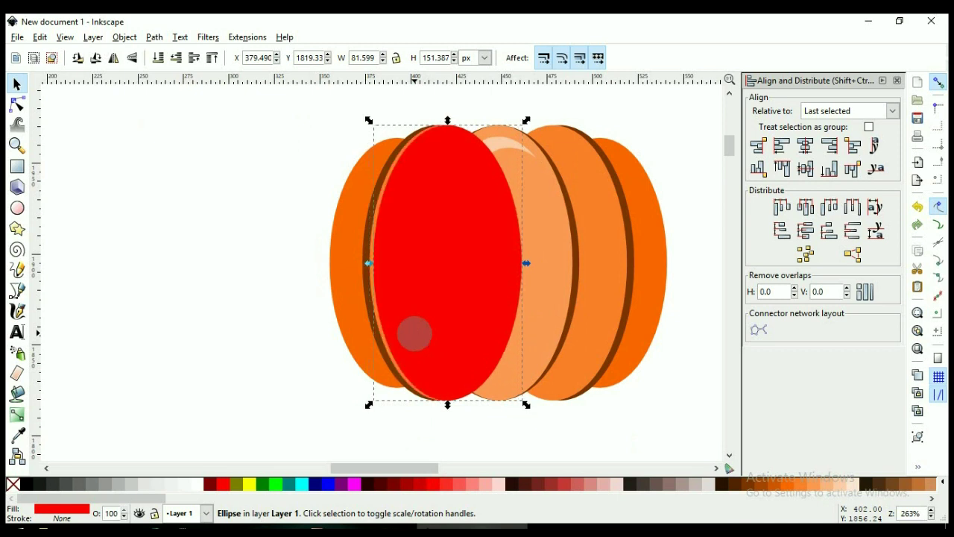
key(Right)
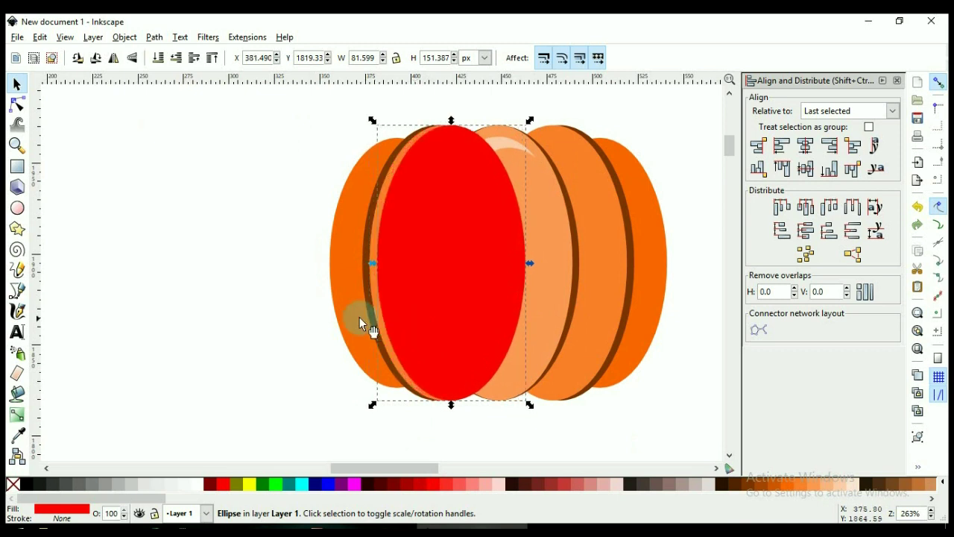
scroll(358, 319, up, 3)
scroll(282, 272, down, 1)
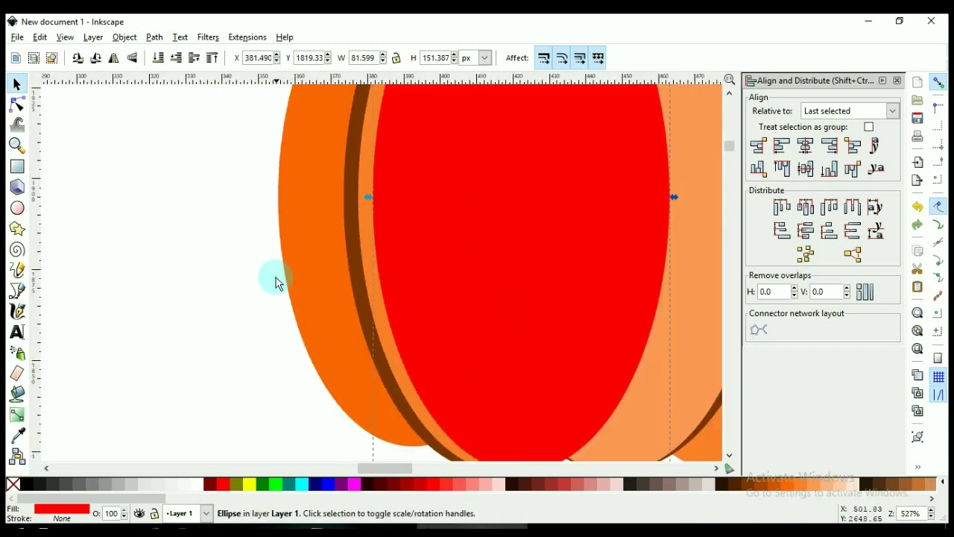
scroll(328, 287, down, 2)
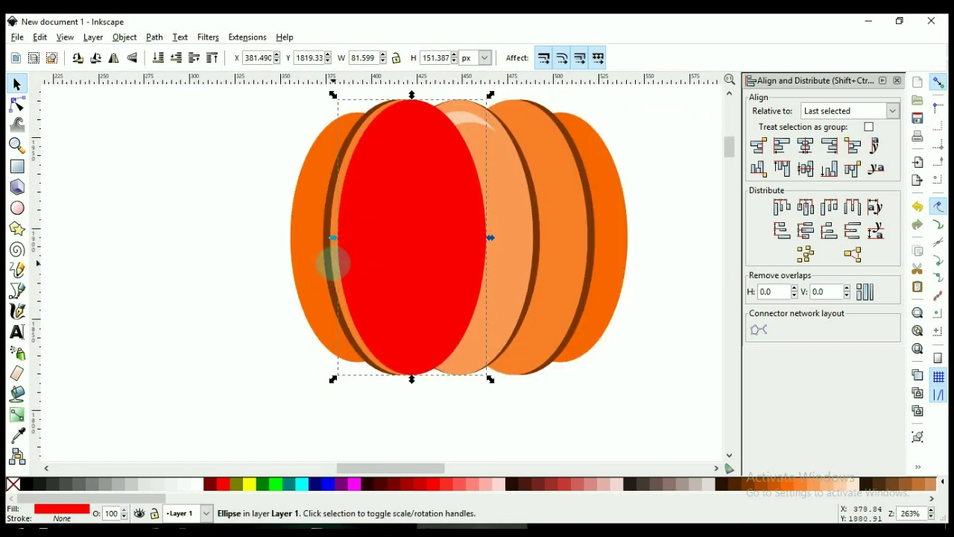
Cut the red ellipse from the orange lobe and fill the crescent with the peach highlight colour.
drag(333, 261, 332, 261)
click(334, 261)
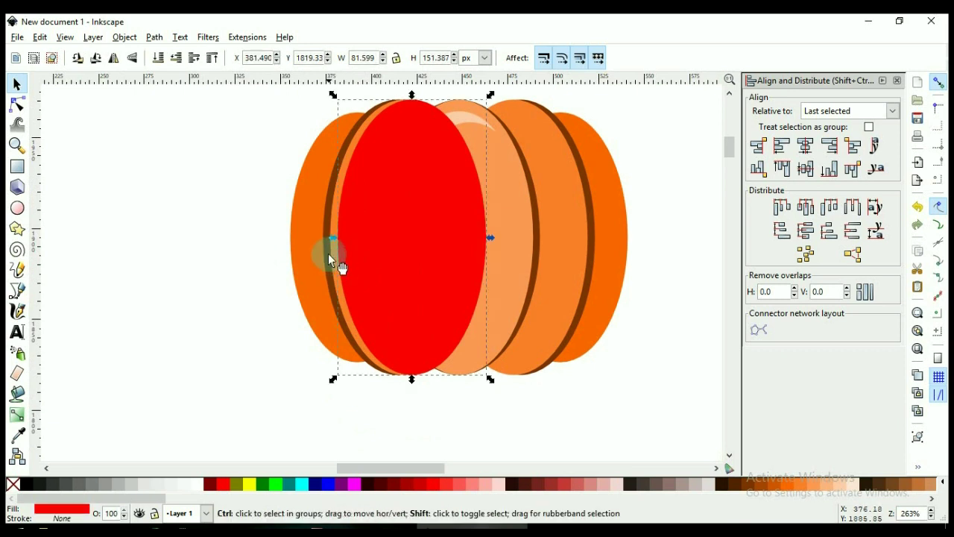
ctrl+alt+click(329, 254)
shift+click(326, 291)
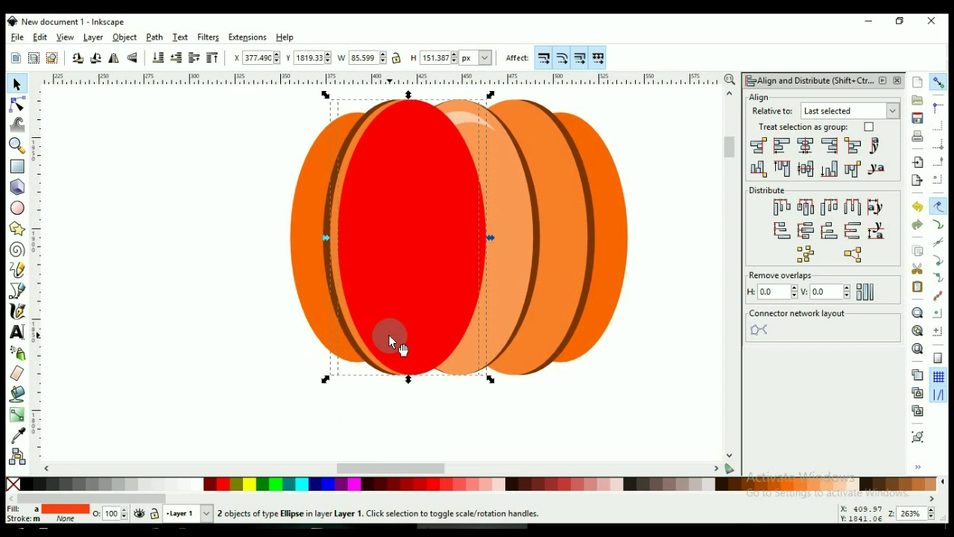
key(ctrl)
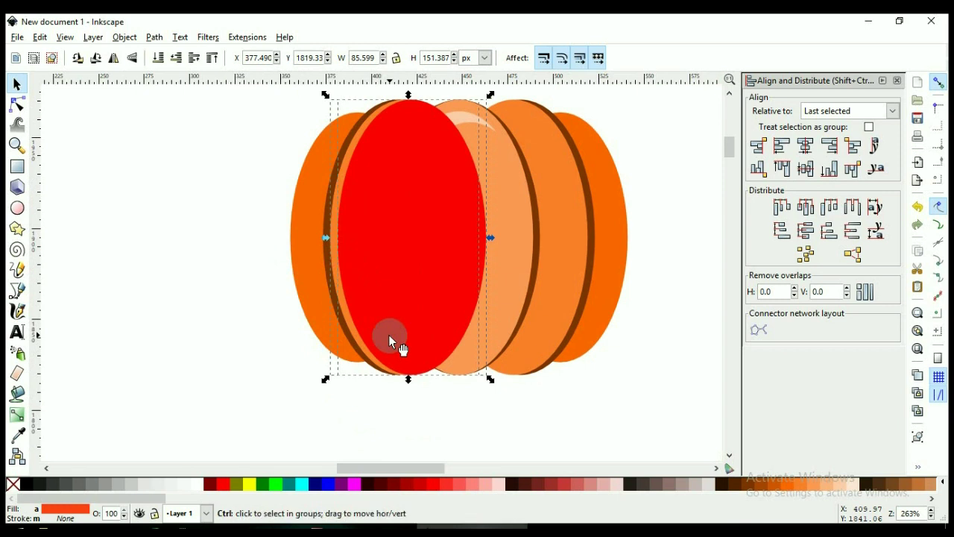
key(ctrl+minus)
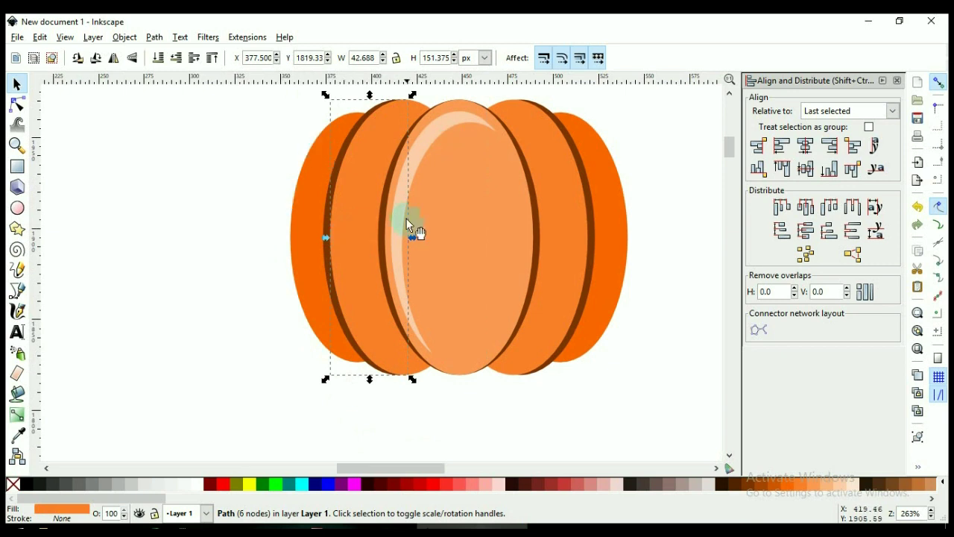
key(d)
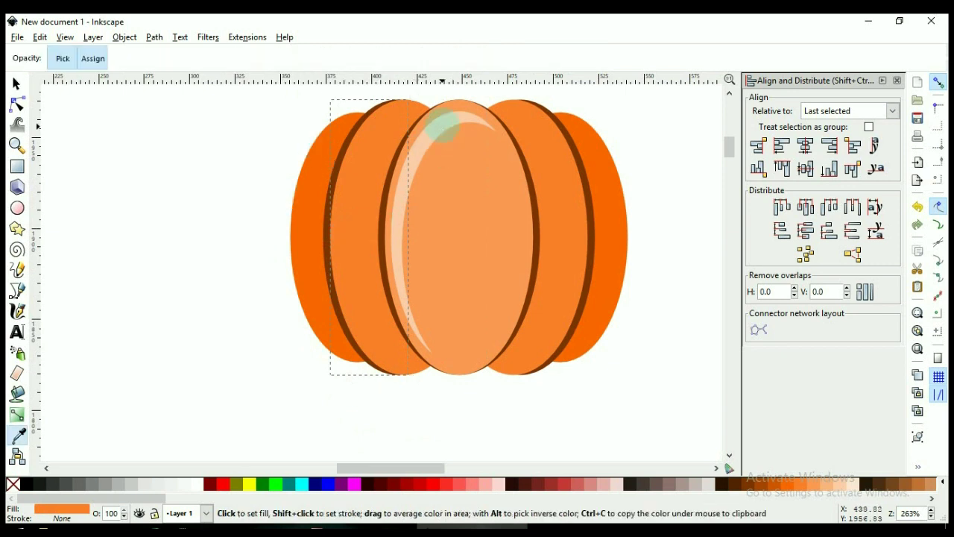
click(433, 138)
key(s)
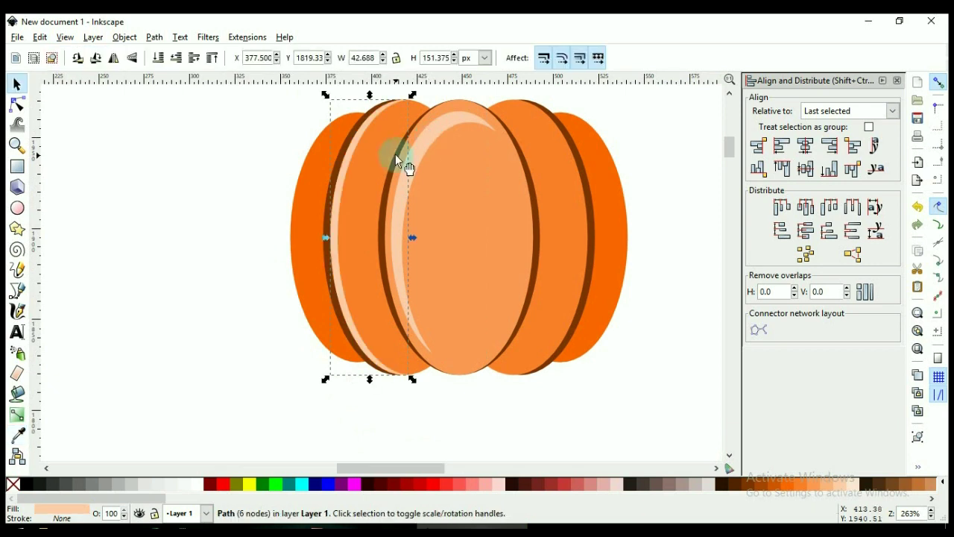
click(565, 197)
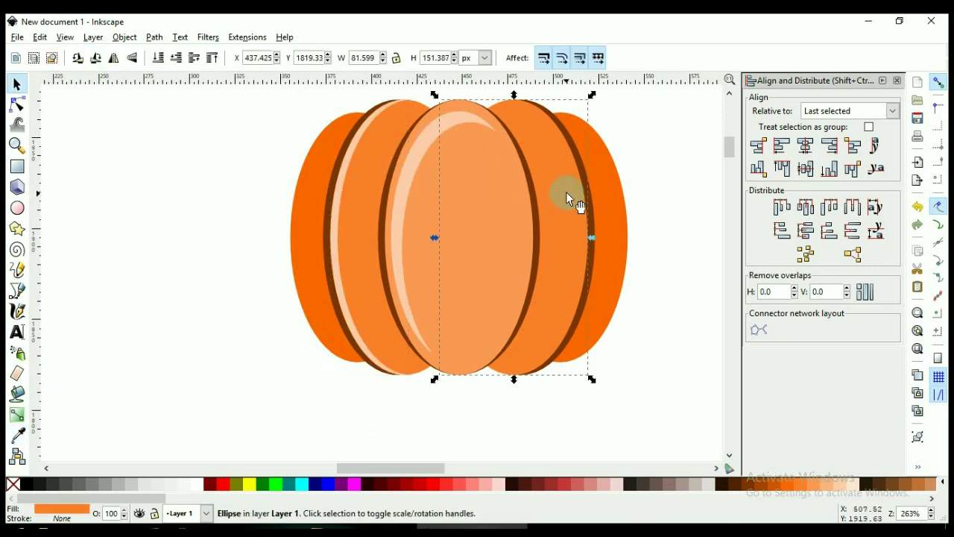
Raise the right lobe ellipse, fill it red, and nudge a fuchsia copy slightly left.
key(Page_Up)
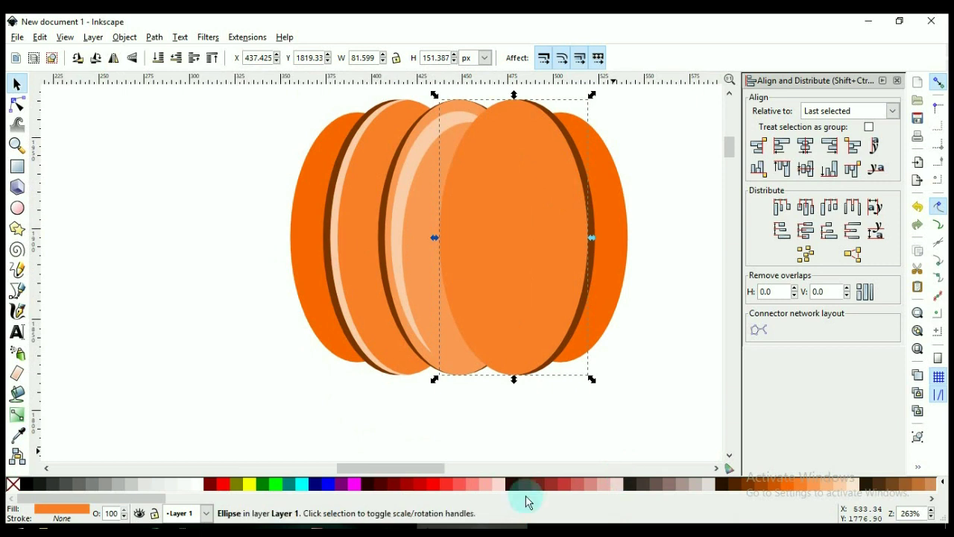
click(439, 486)
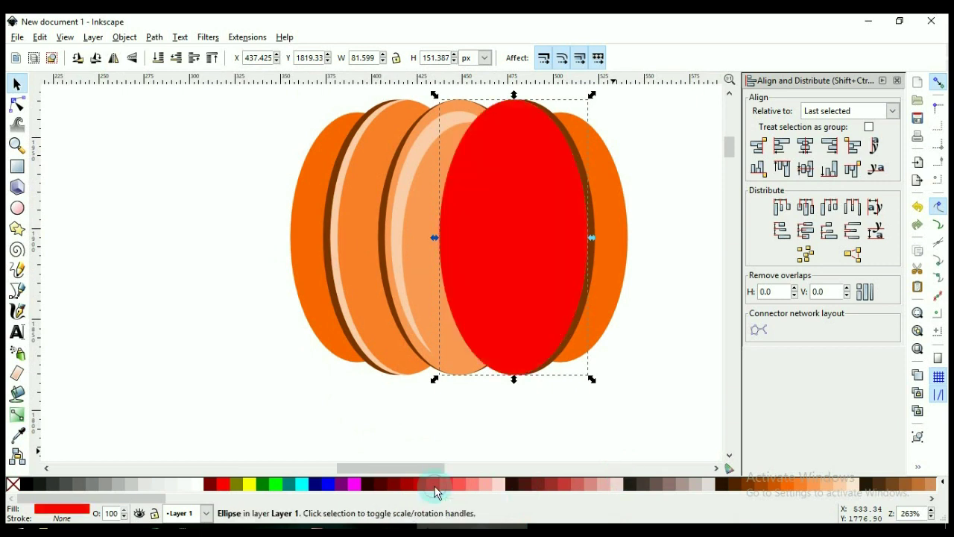
click(547, 251)
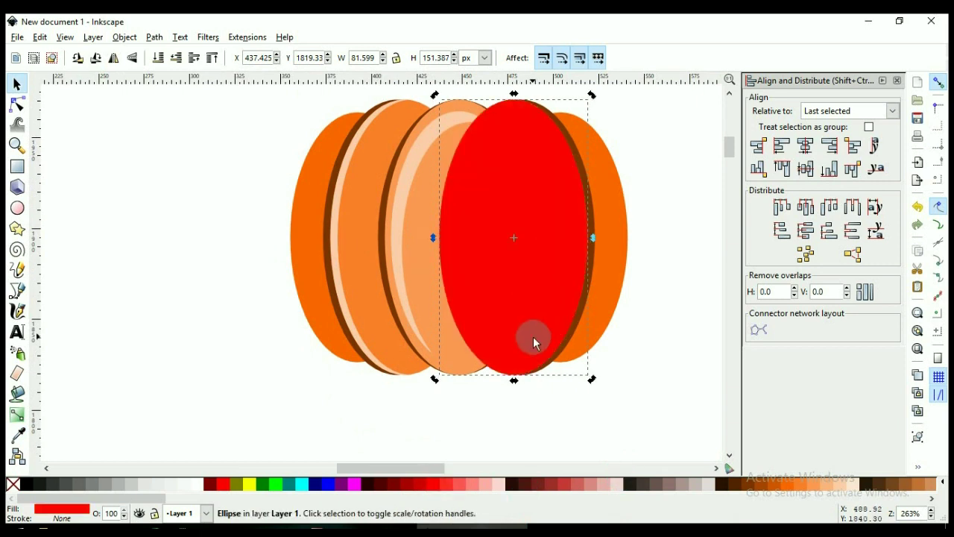
click(354, 484)
key(d)
key(d)
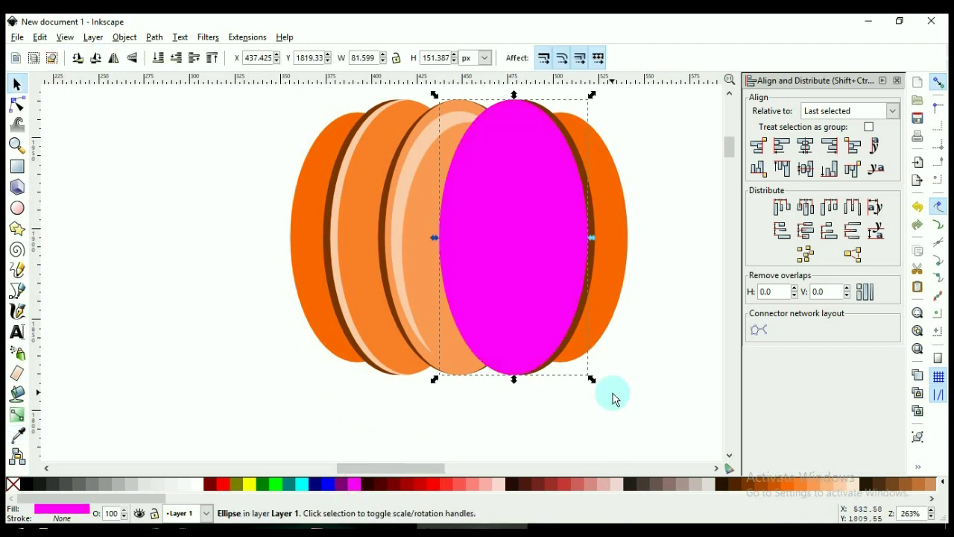
key(Left)
key(Left)
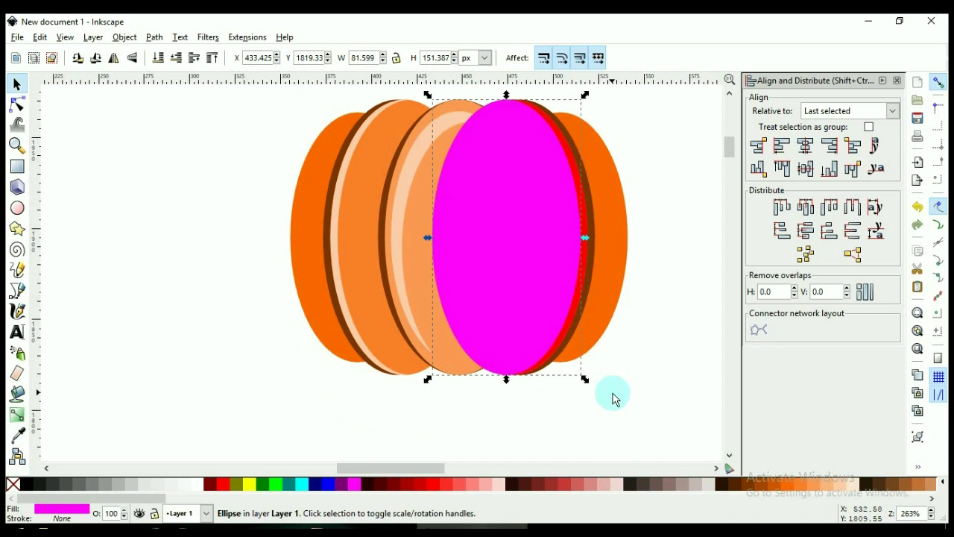
Subtract the magenta ellipse from the red one and fill the crescent light peach.
shift+click(588, 217)
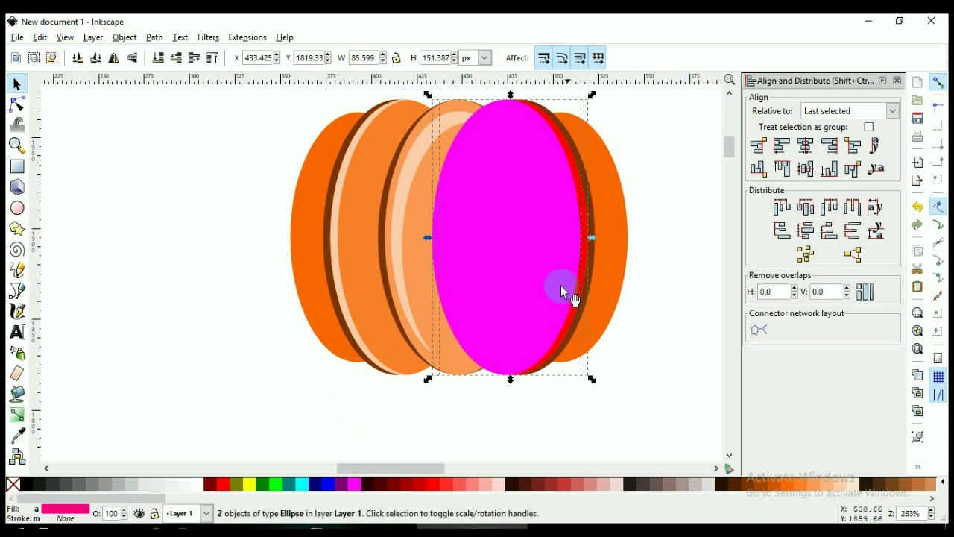
click(154, 36)
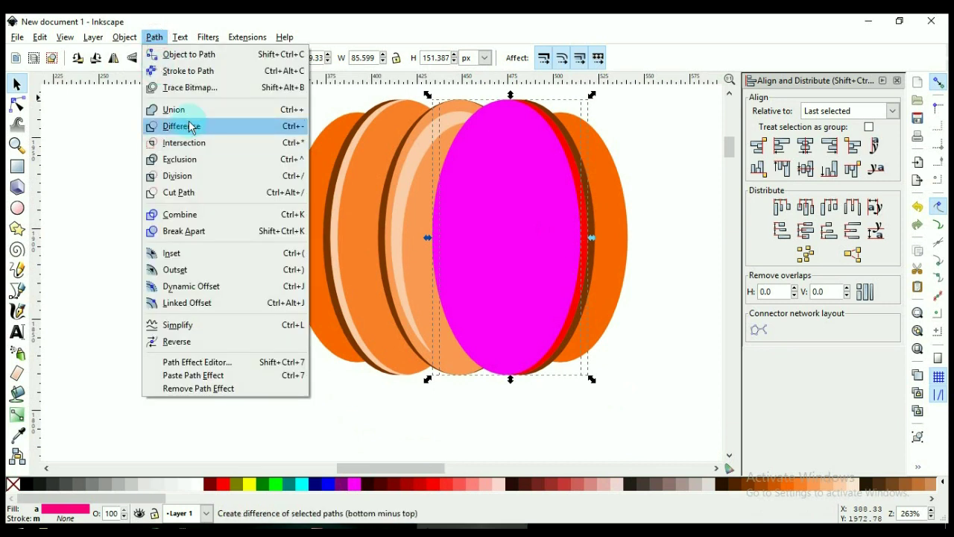
click(153, 36)
click(156, 37)
click(571, 214)
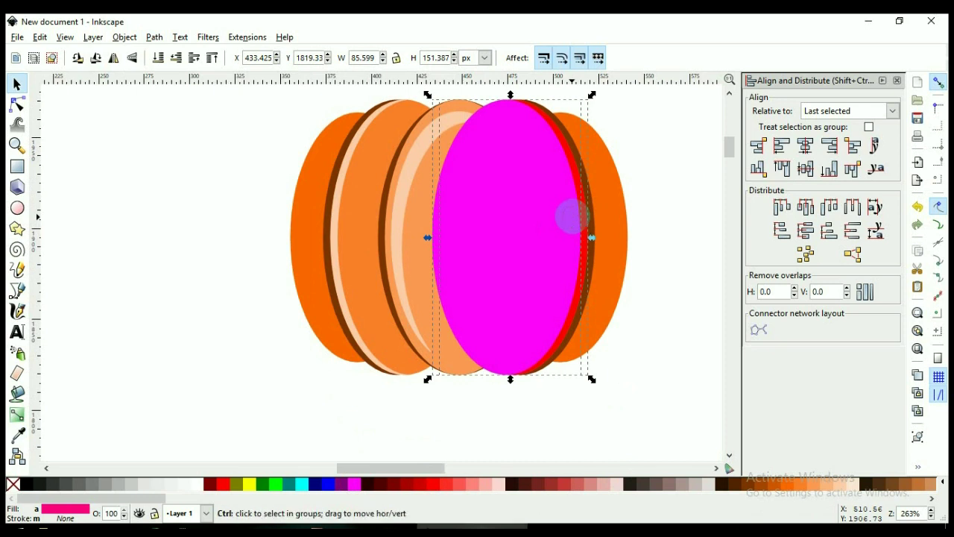
key(ctrl+minus)
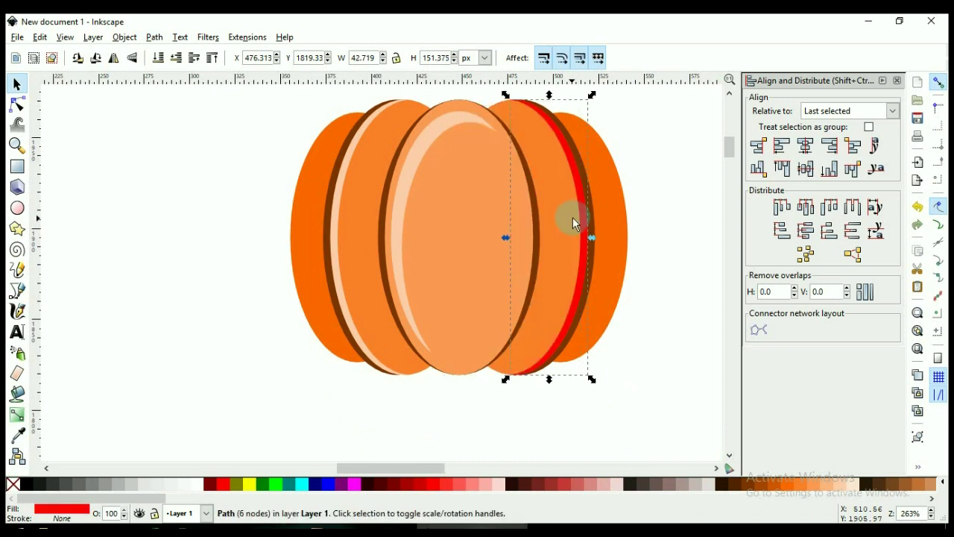
key(d)
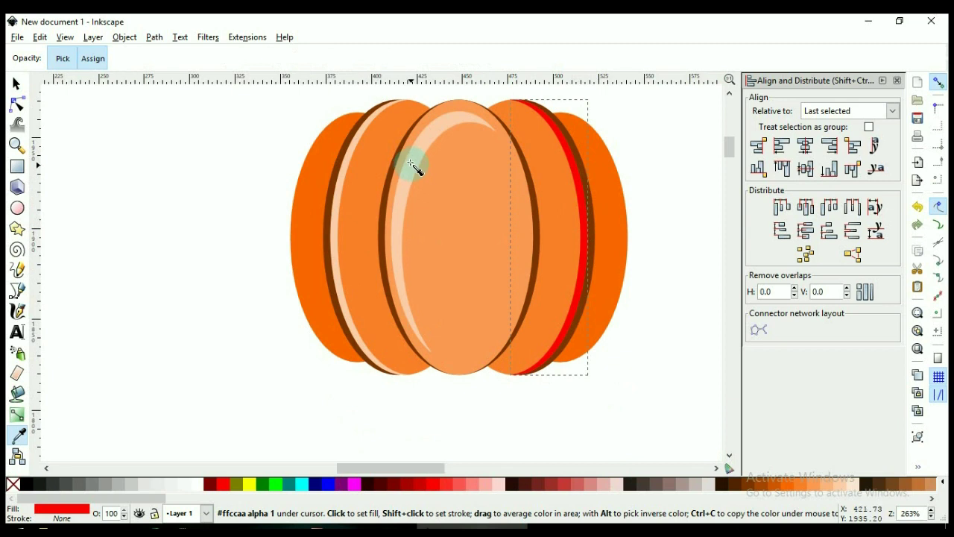
click(412, 167)
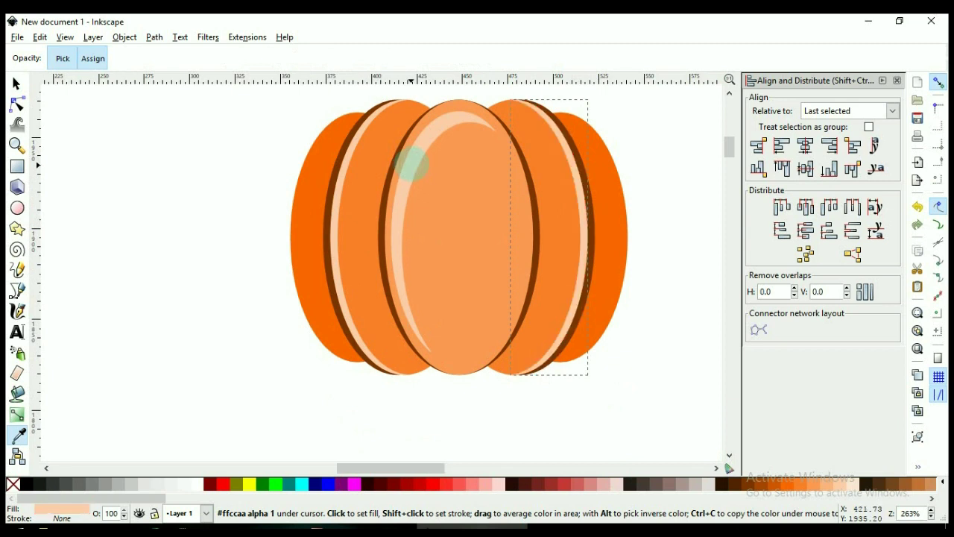
key(s)
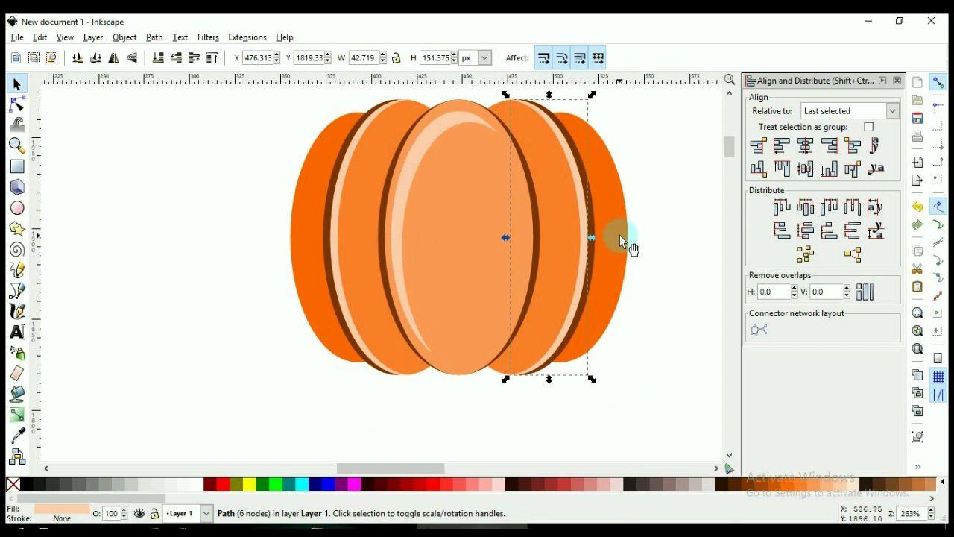
click(611, 272)
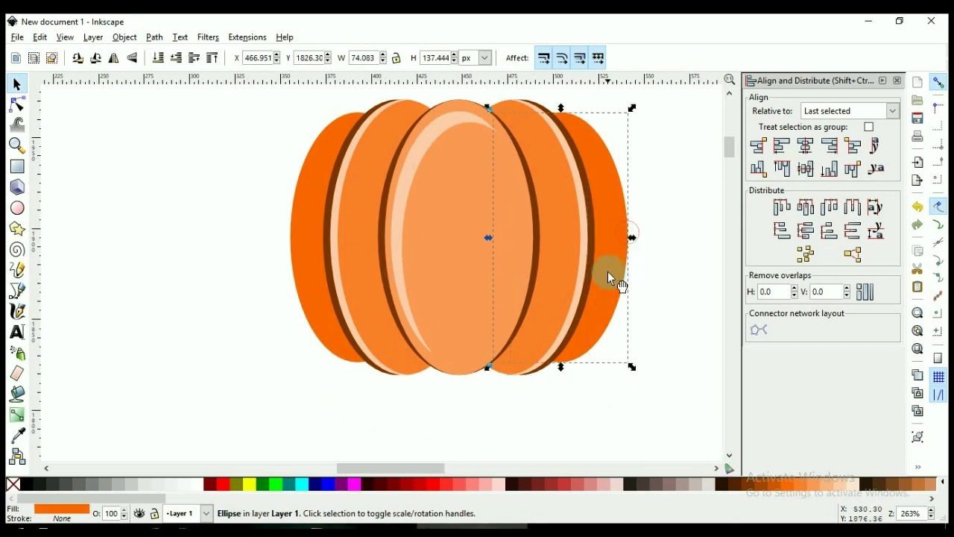
Raise the rightmost ellipse, fill it teal, and nudge a red copy slightly left.
key(Home)
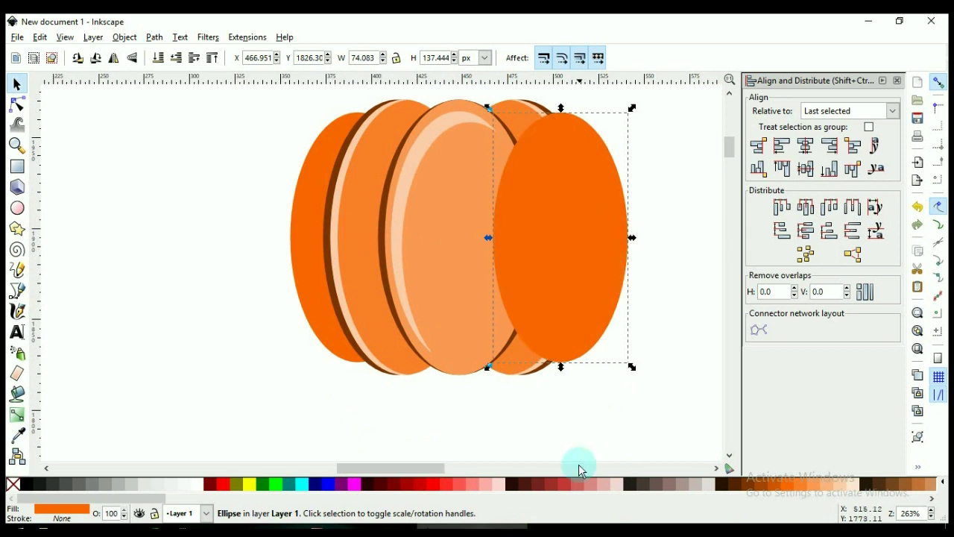
click(292, 486)
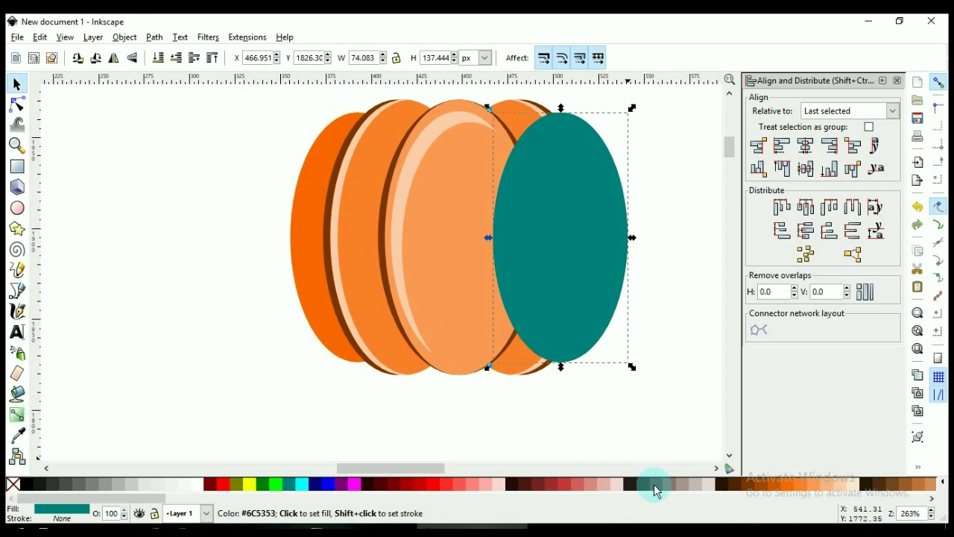
click(761, 486)
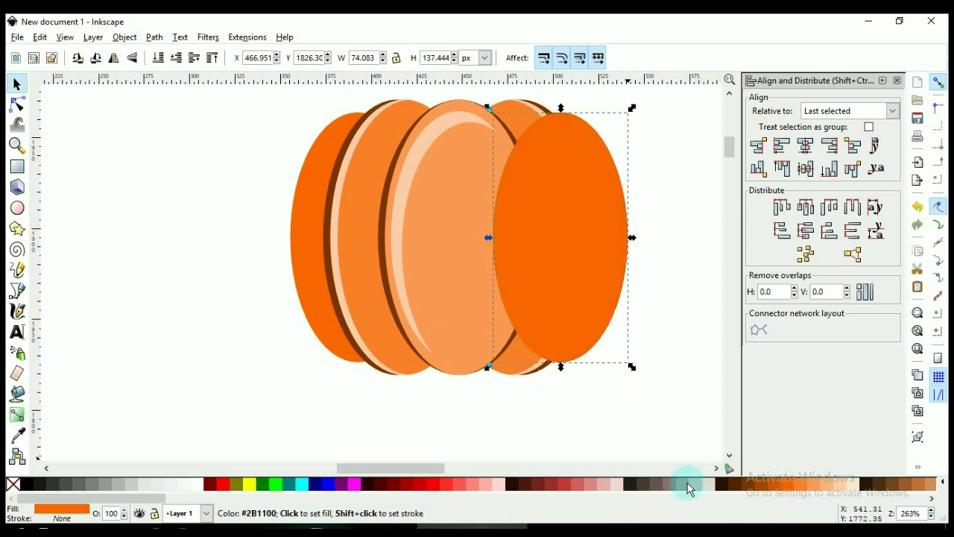
click(437, 485)
key(d)
key(d)
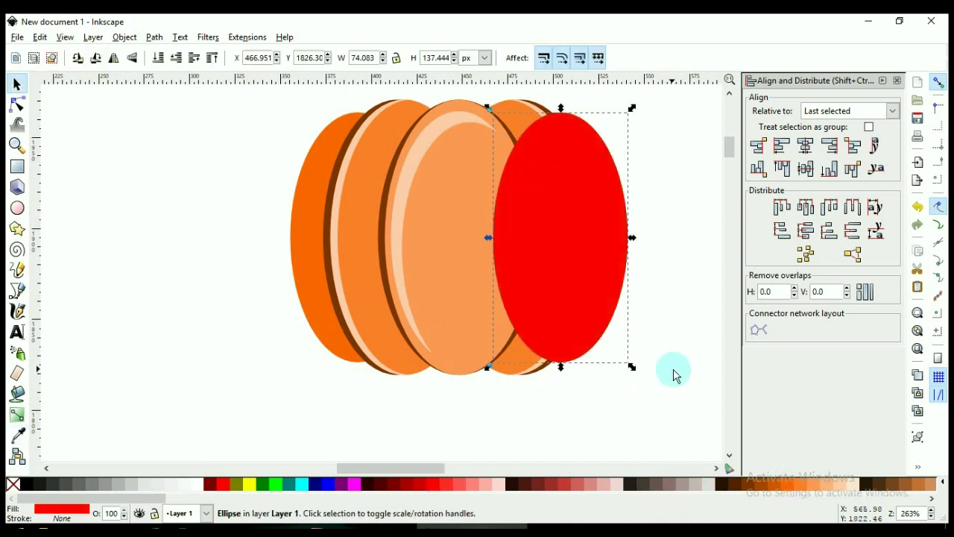
key(Left)
key(Left)
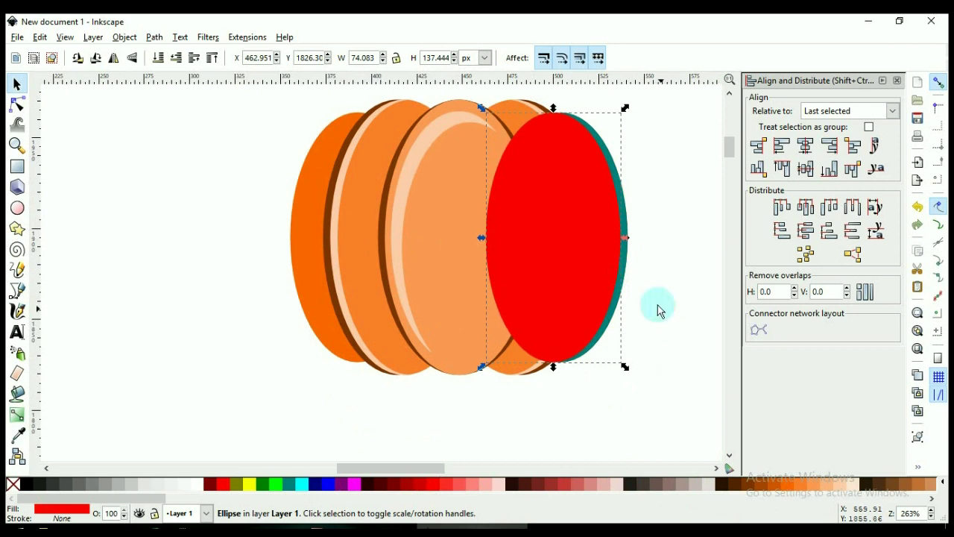
Subtract the red ellipse from the teal one and fill the crescent light peach.
shift+click(626, 261)
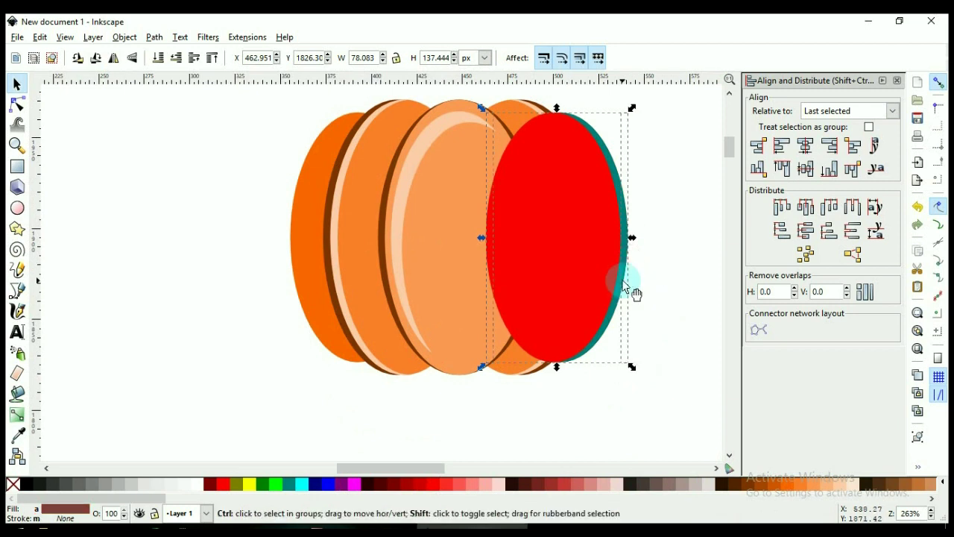
key(ctrl+minus)
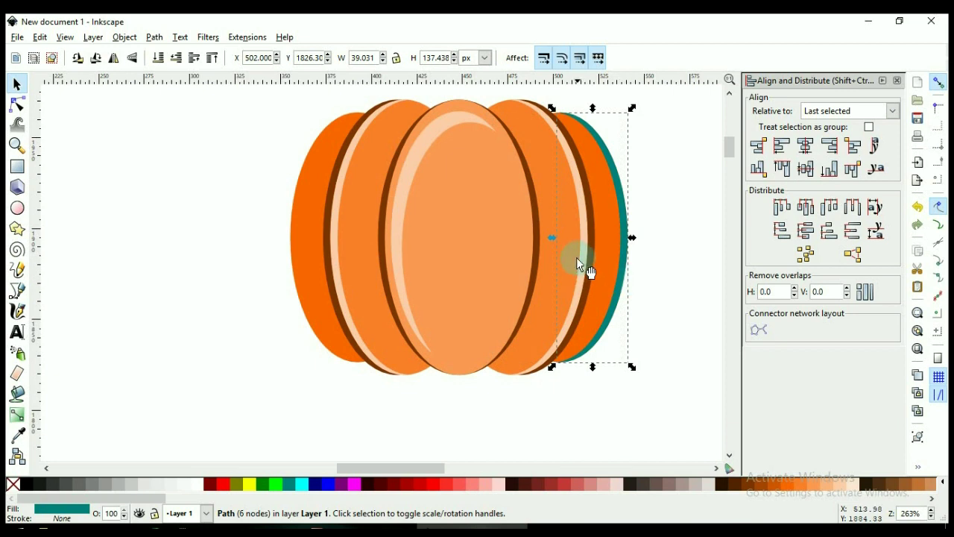
key(d)
click(417, 153)
key(d)
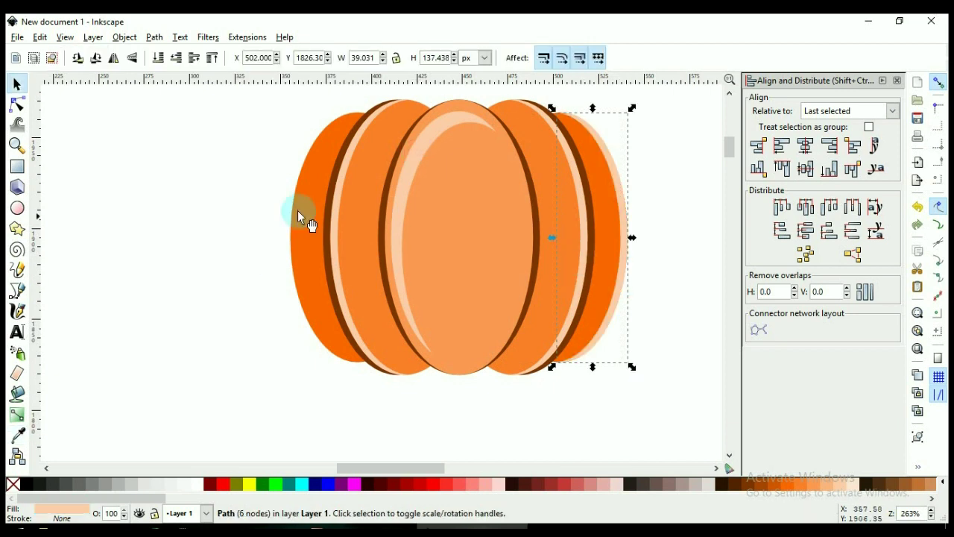
click(299, 215)
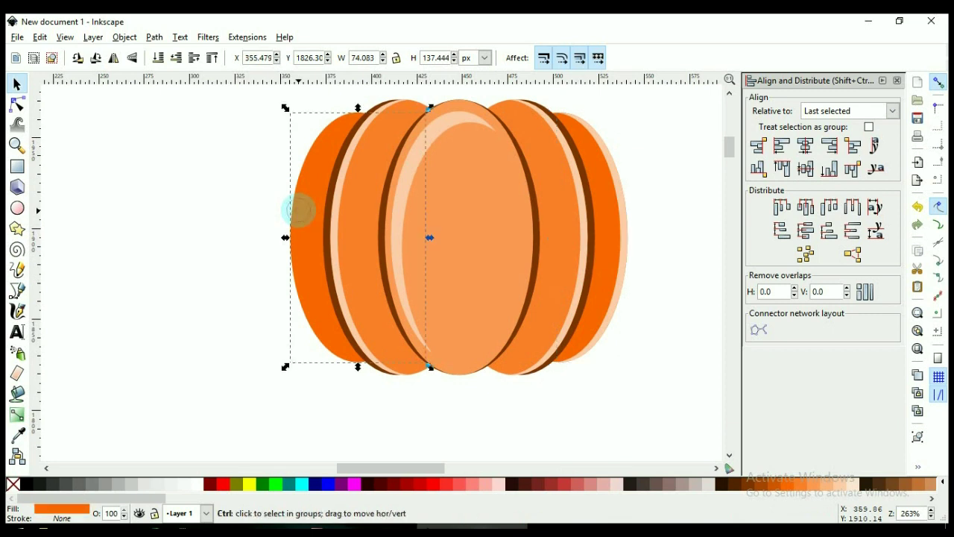
Raise the leftmost ellipse, fill it fuchsia, and nudge a maroon copy slightly right.
key(Home)
click(356, 485)
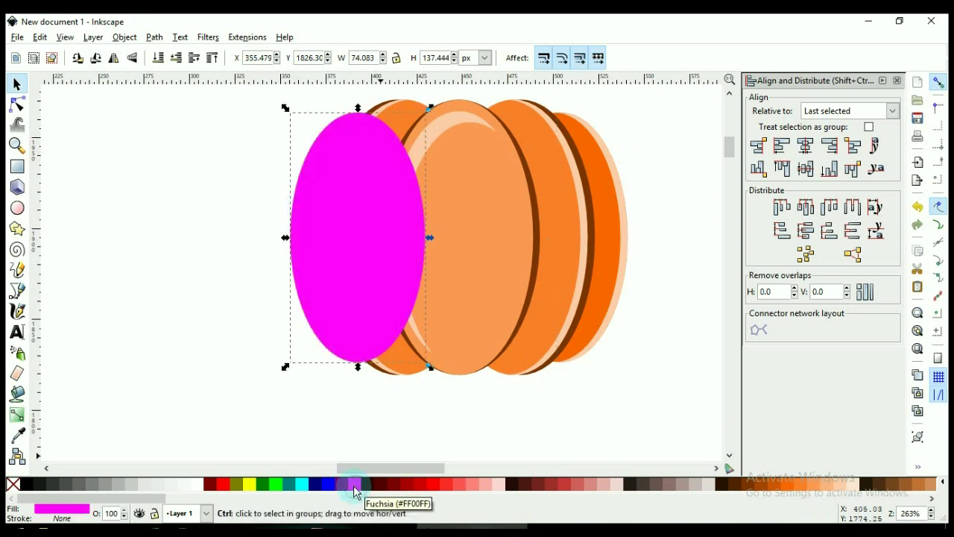
click(390, 486)
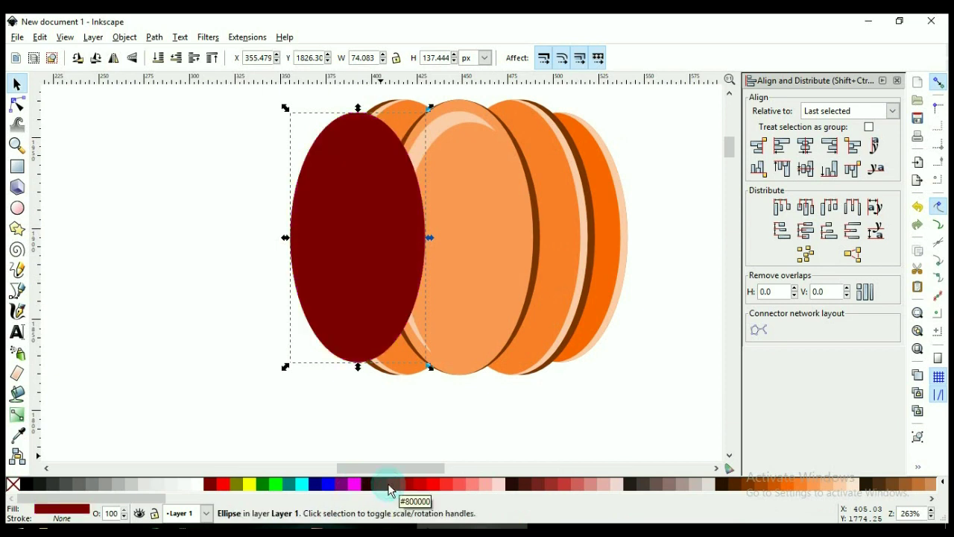
key(Right)
key(Right)
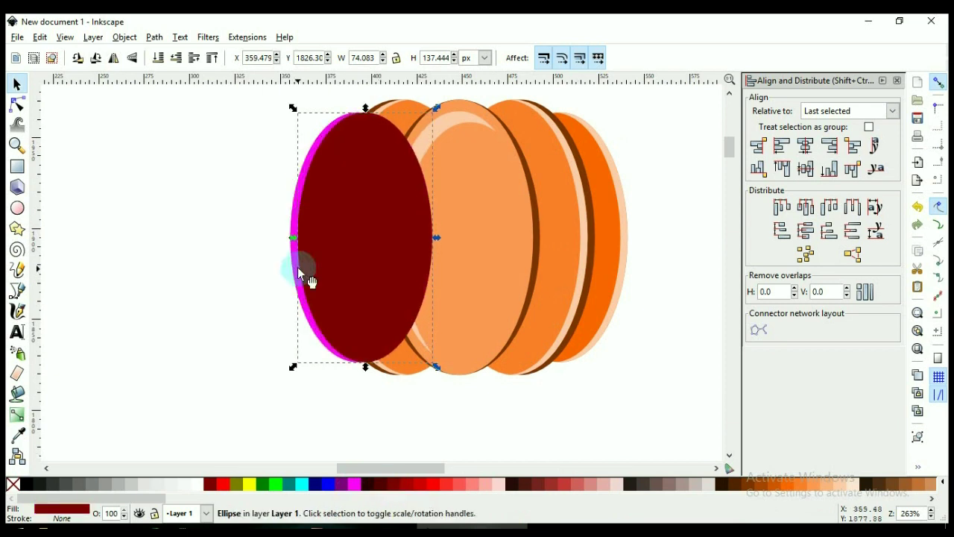
Subtract the maroon ellipse from the fuchsia one and fill the crescent light peach.
shift+click(293, 256)
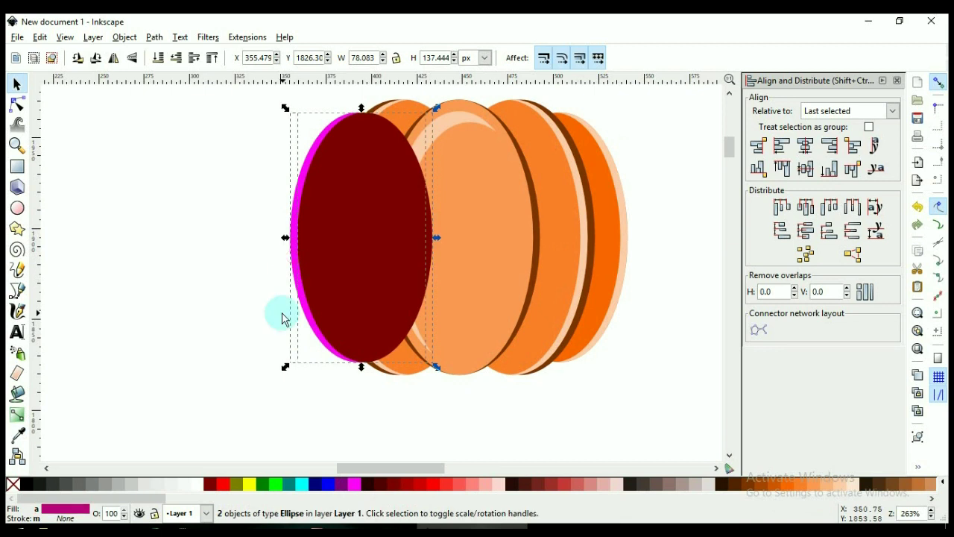
key(ctrl+minus)
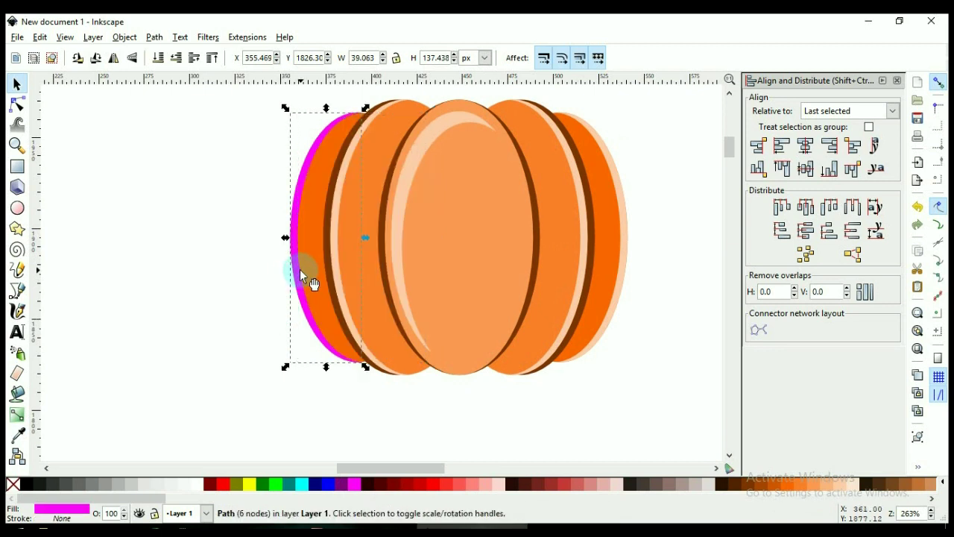
key(d)
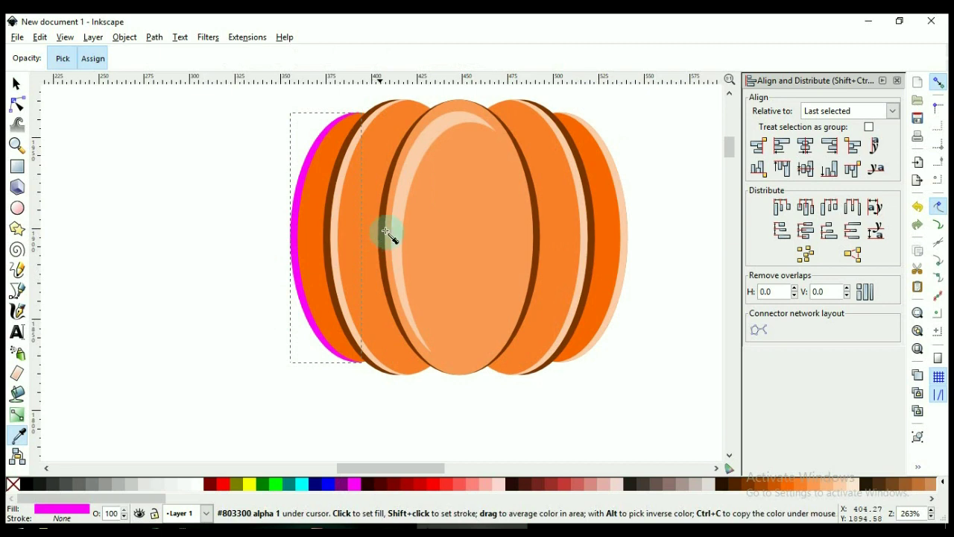
click(415, 160)
key(s)
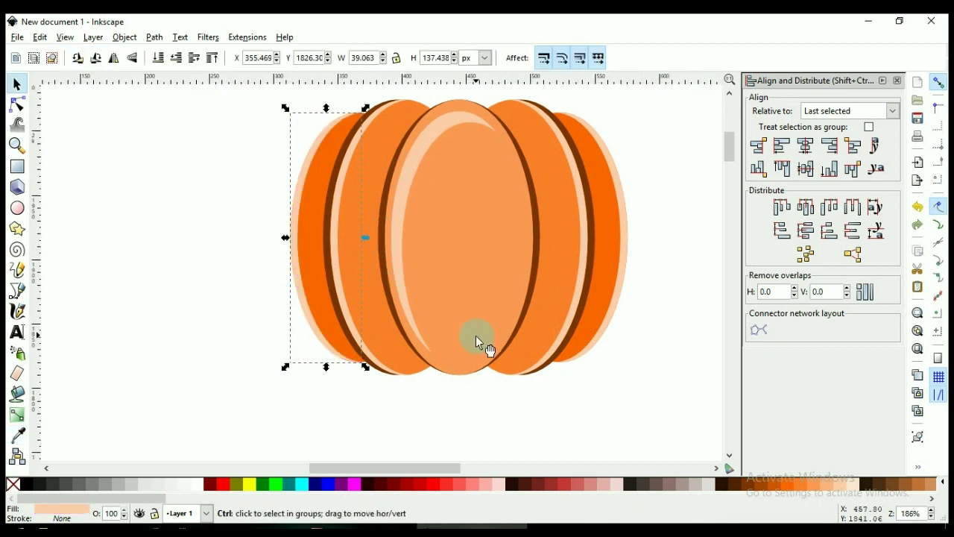
ctrl+scroll(476, 336, down, 2)
Rubber-band select all 13 pumpkin body pieces and group them with Ctrl+G.
drag(304, 400, 654, 203)
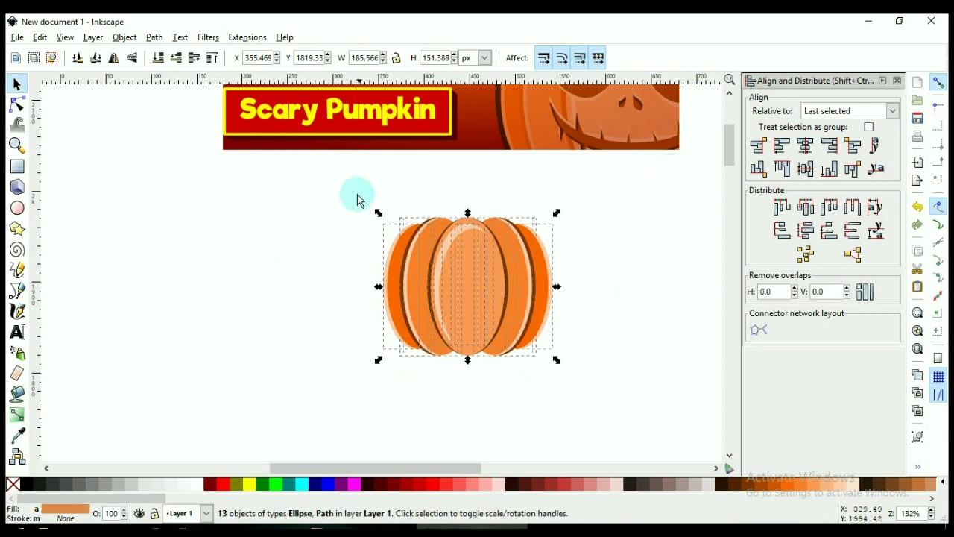
drag(337, 195, 618, 375)
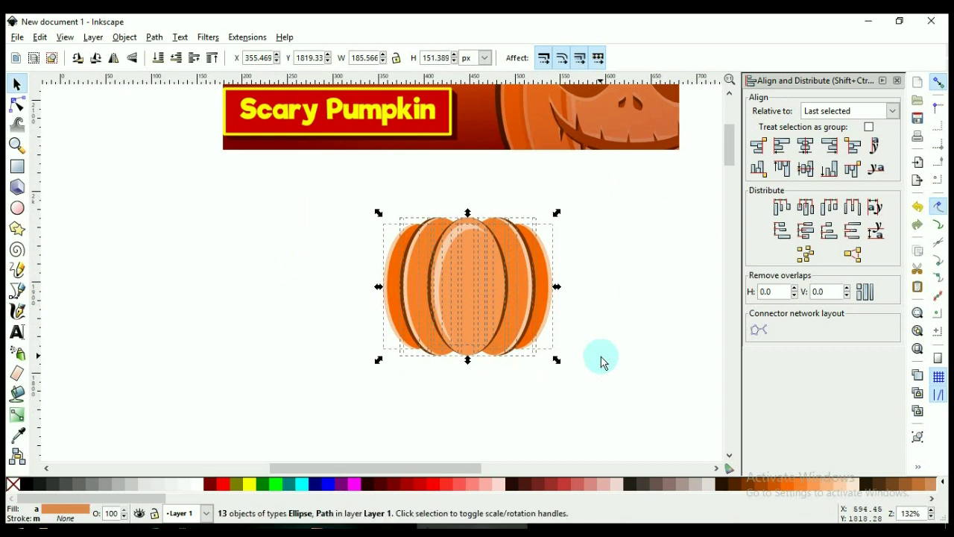
key(ctrl+g)
scroll(630, 359, up, 2)
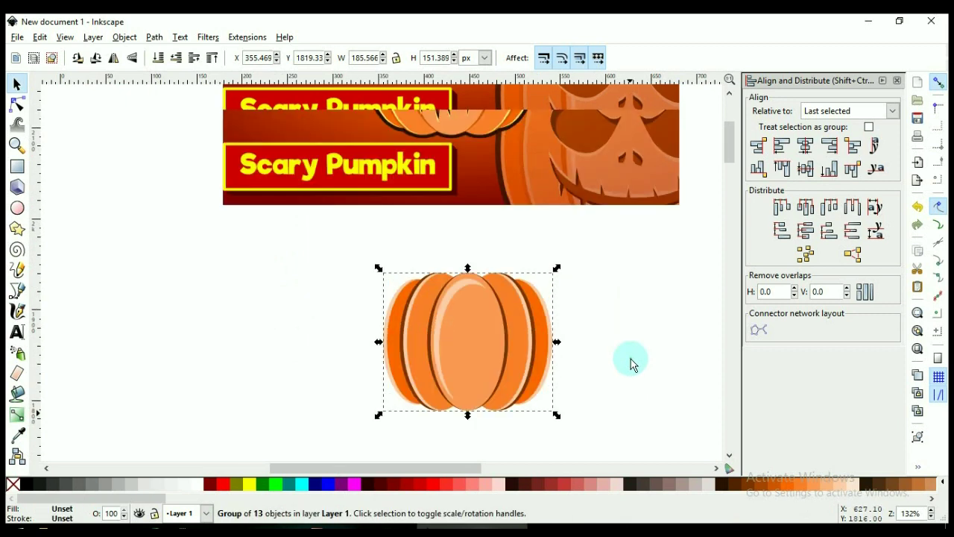
scroll(517, 136, up, 8)
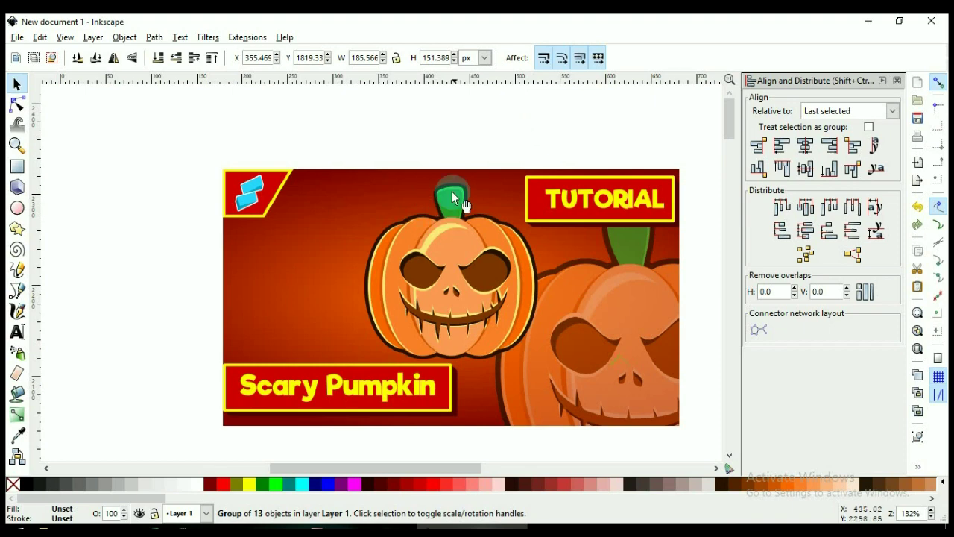
scroll(554, 321, down, 5)
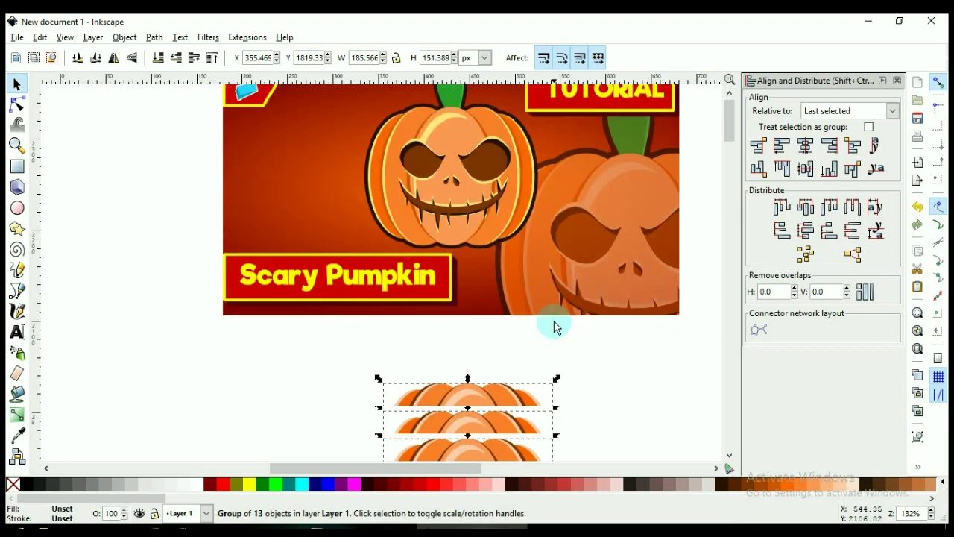
scroll(477, 157, down, 6)
Draw a closed four-corner stem outline with the Bezier tool above the pumpkin top.
scroll(477, 158, up, 1)
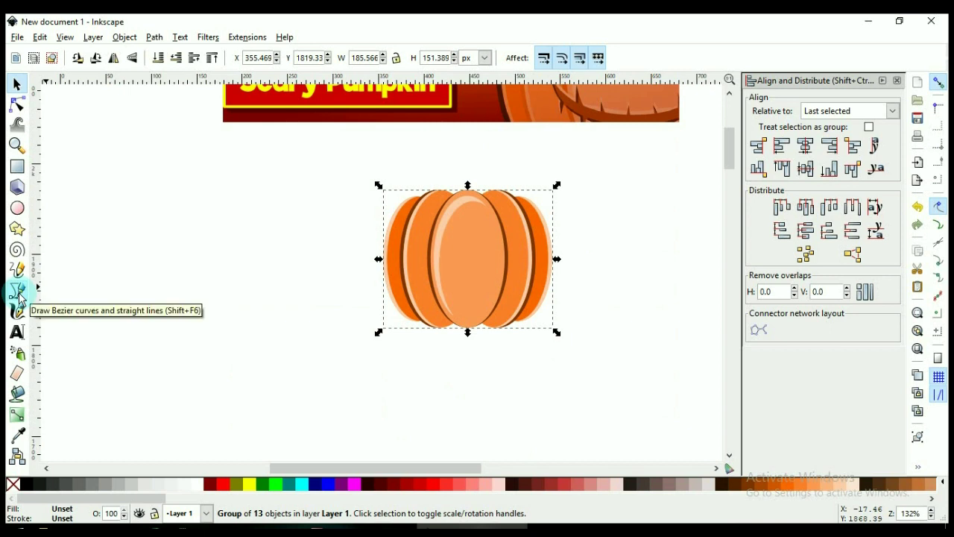
click(18, 292)
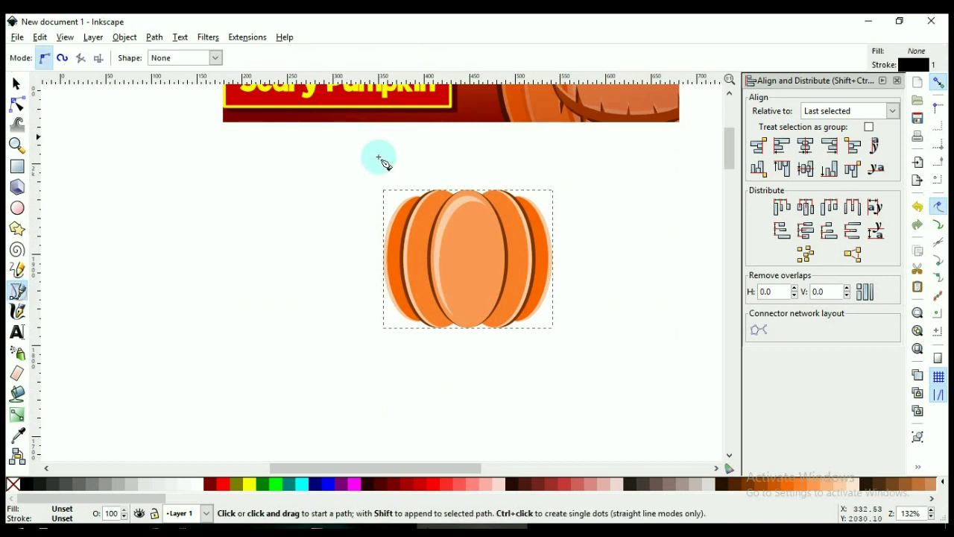
click(451, 206)
click(451, 170)
click(485, 160)
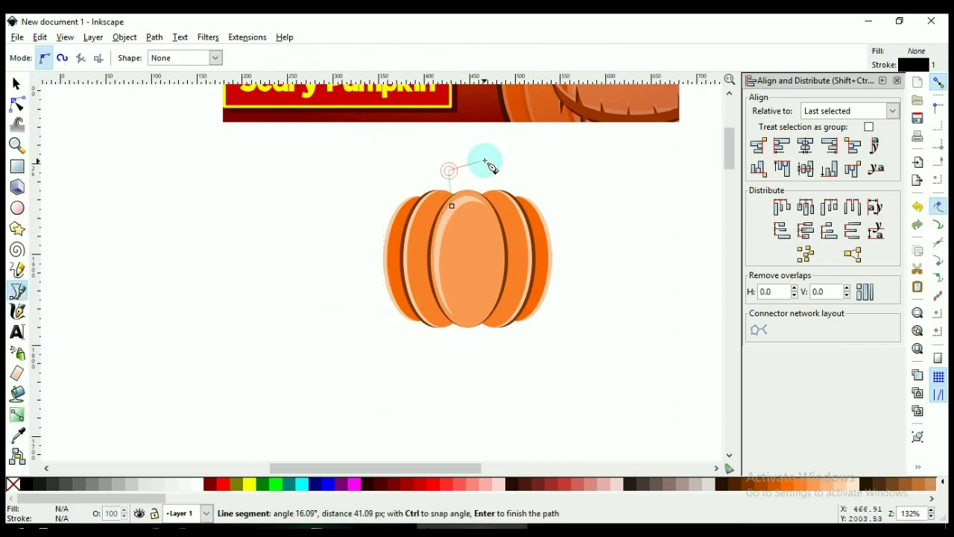
click(474, 208)
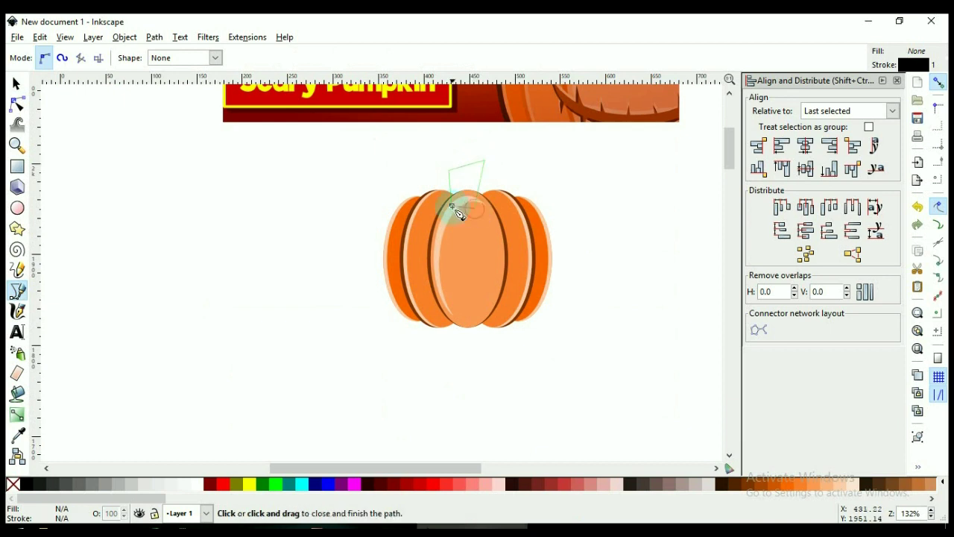
click(451, 206)
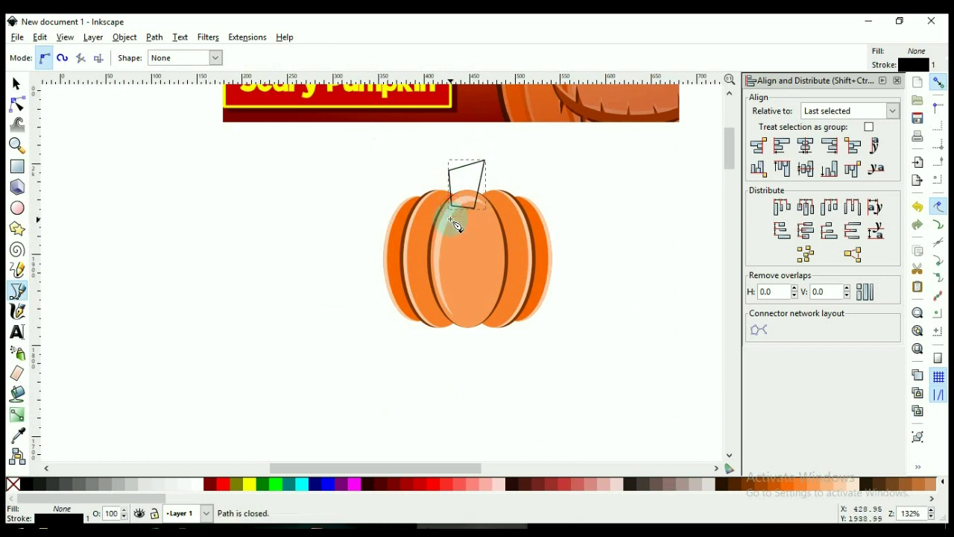
Lower the stem's bottom-left corner and make the top nodes smooth, shaping a rounded cap.
key(n)
ctrl+scroll(472, 148, up, 2)
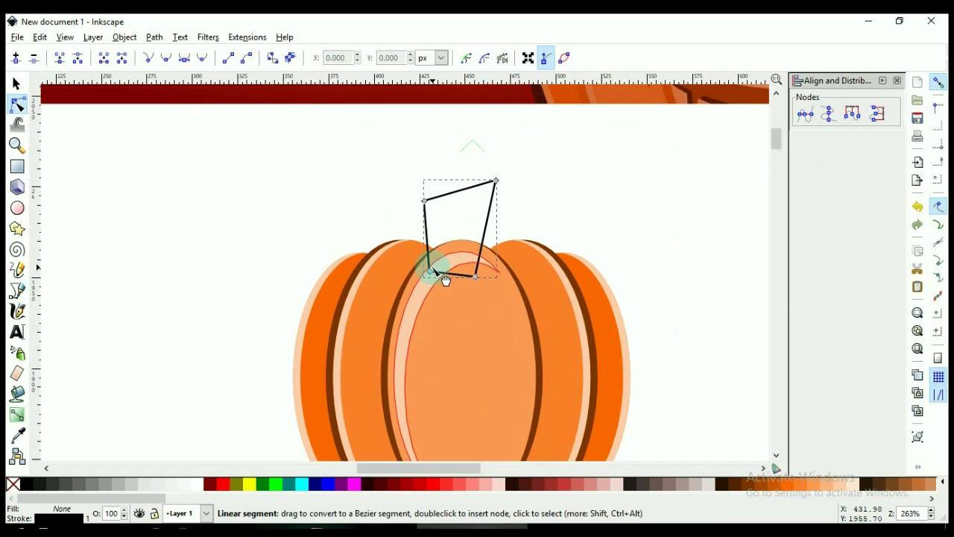
drag(430, 271, 437, 287)
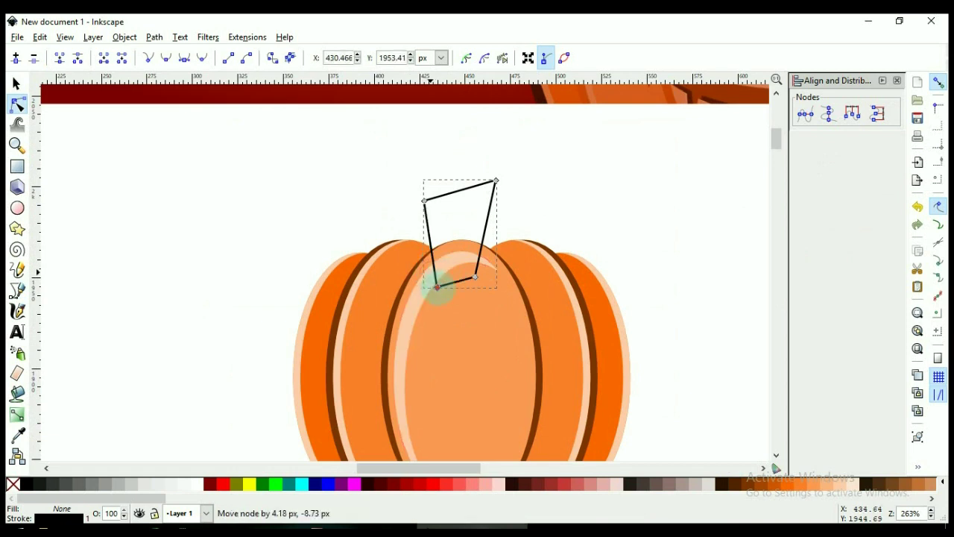
drag(374, 140, 526, 224)
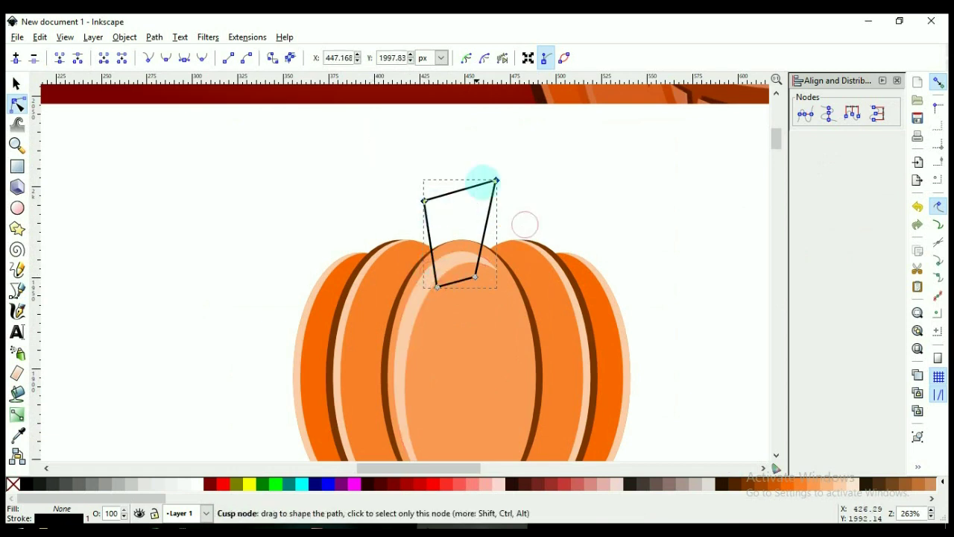
click(169, 59)
drag(409, 225, 416, 218)
drag(436, 179, 428, 183)
drag(480, 163, 485, 163)
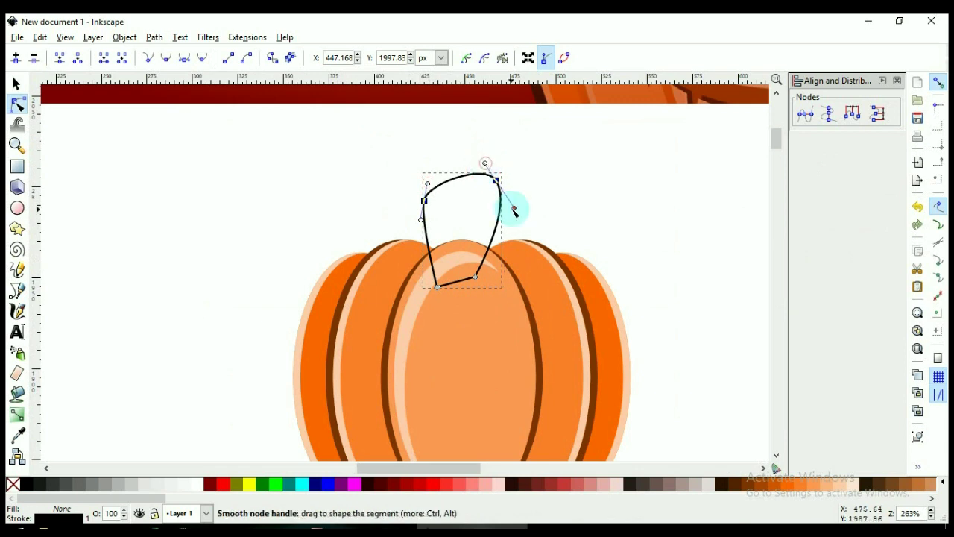
drag(513, 209, 502, 192)
key(s)
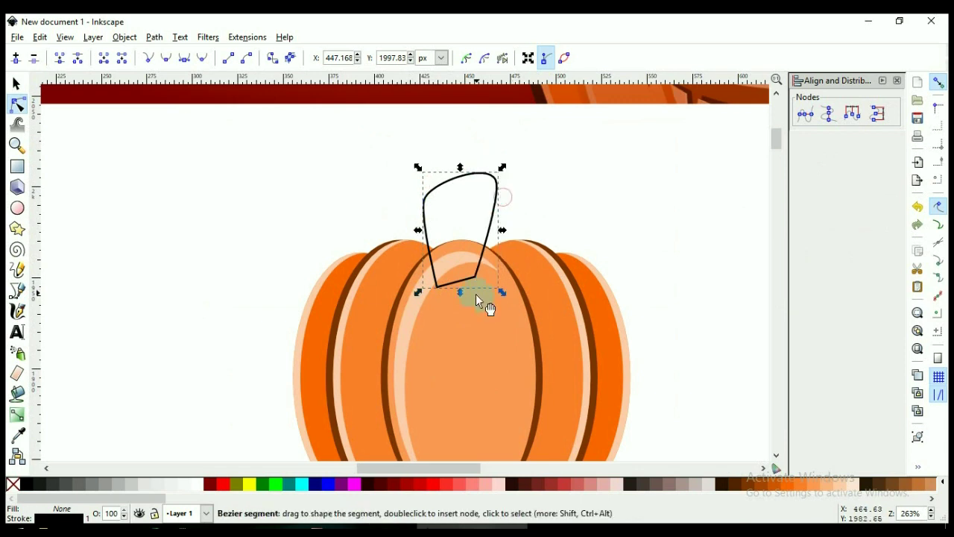
double_click(429, 203)
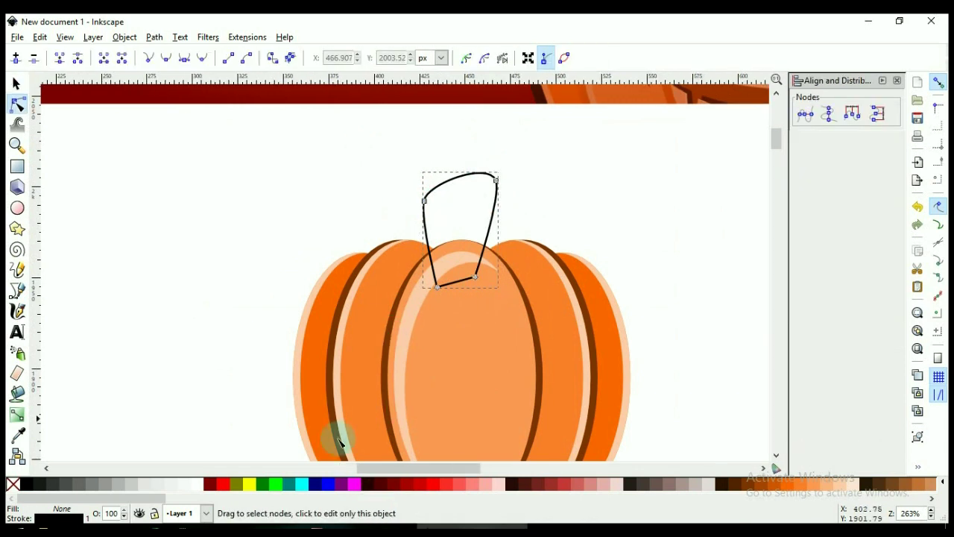
Fill the stem bright green and remove its black outline.
click(266, 489)
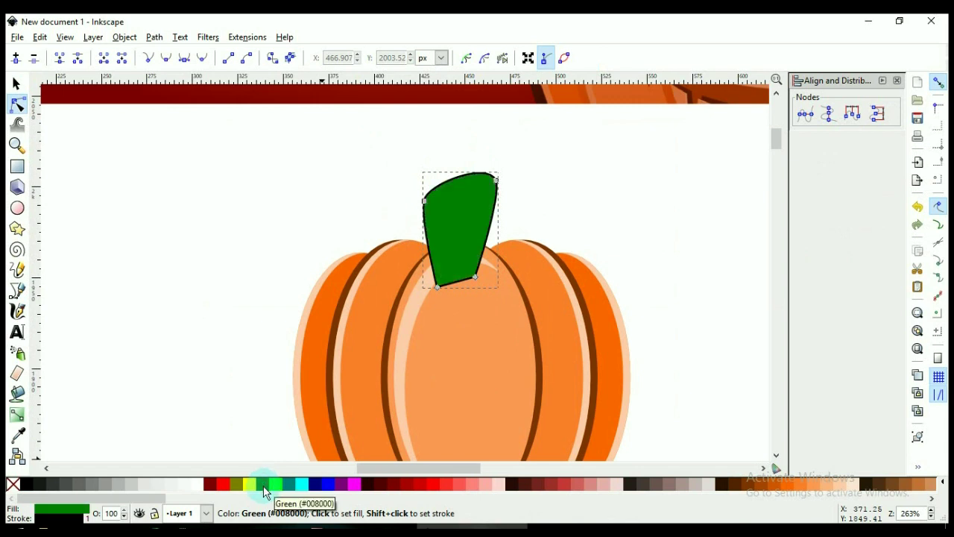
scroll(264, 488, right, 5)
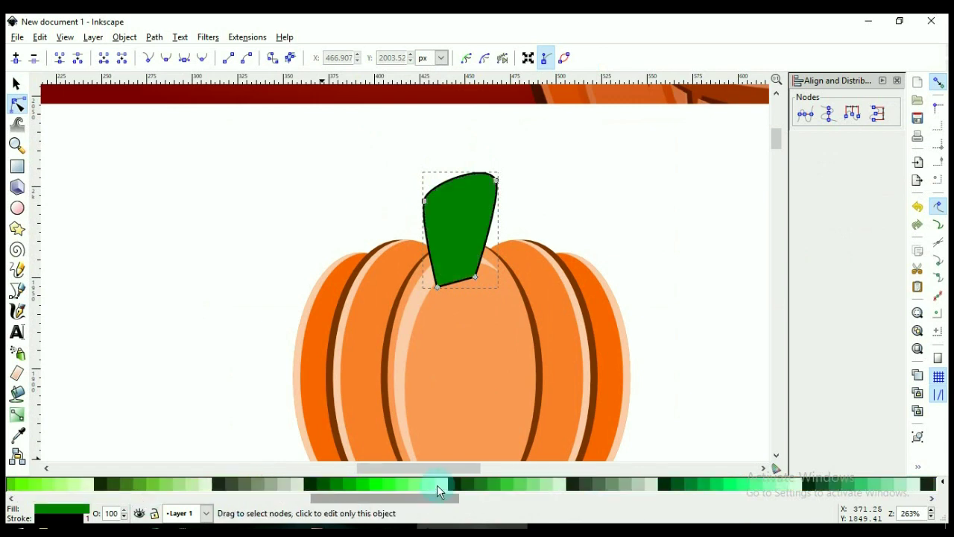
click(345, 488)
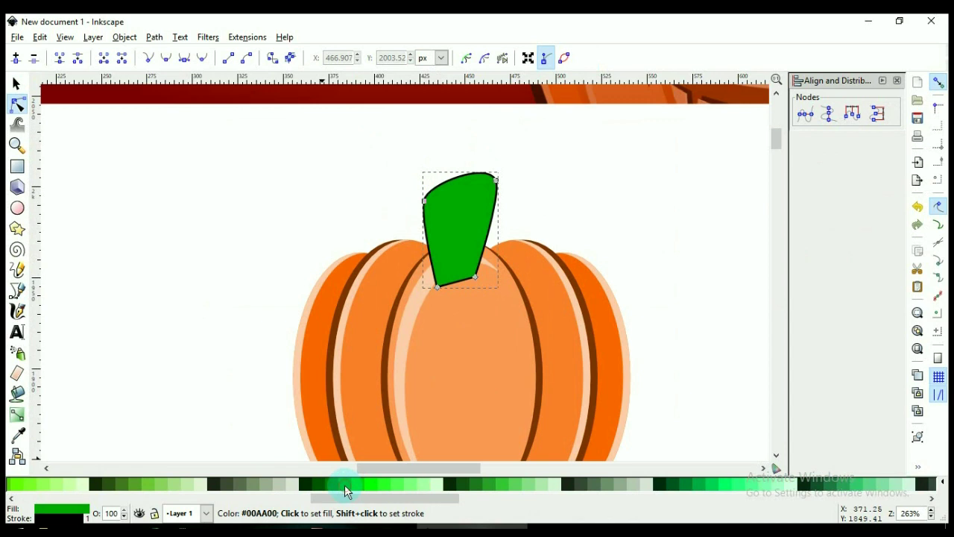
scroll(82, 498, left, 5)
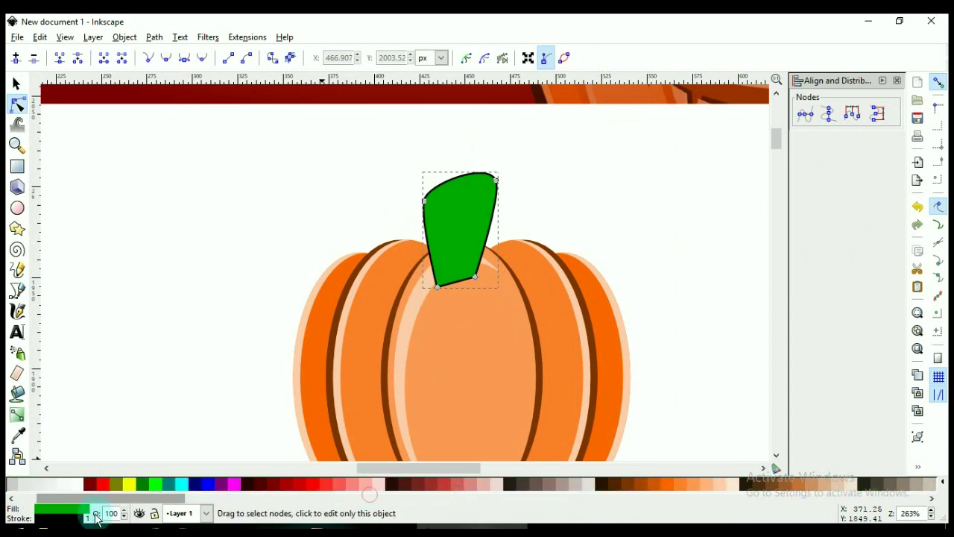
scroll(44, 488, left, 2)
shift+click(13, 485)
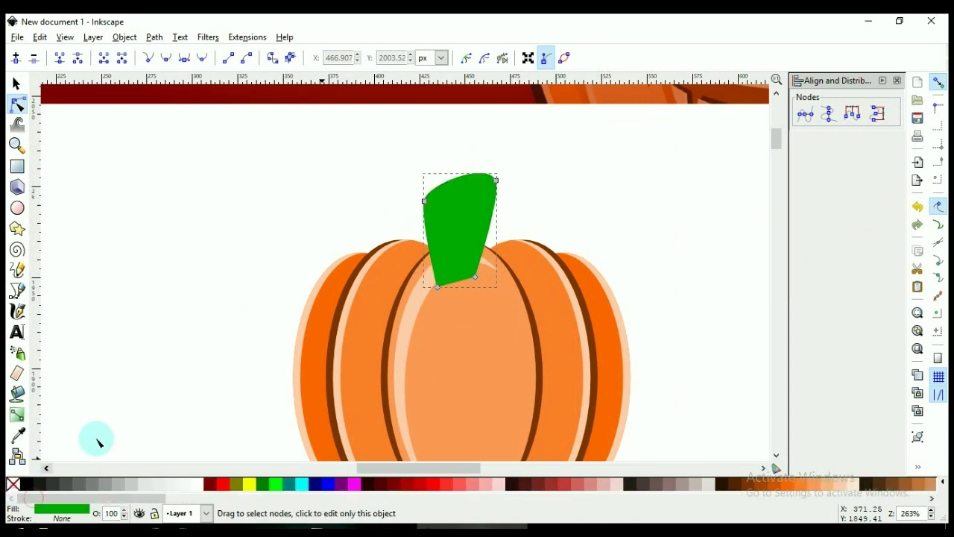
Send the stem behind the centre lobe, shrink it slightly, and reposition it on top.
key(s)
scroll(535, 307, down, 3)
scroll(533, 302, up, 3)
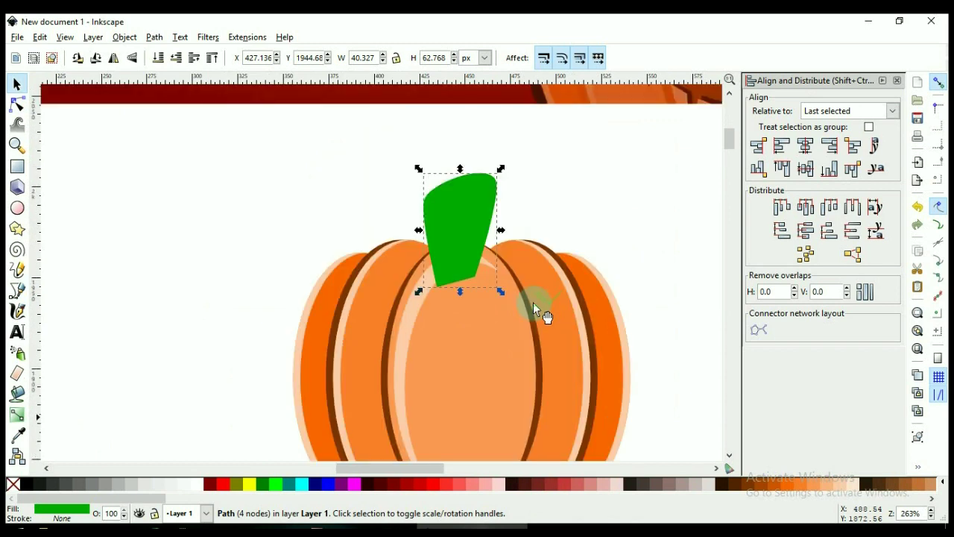
key(Page_Down)
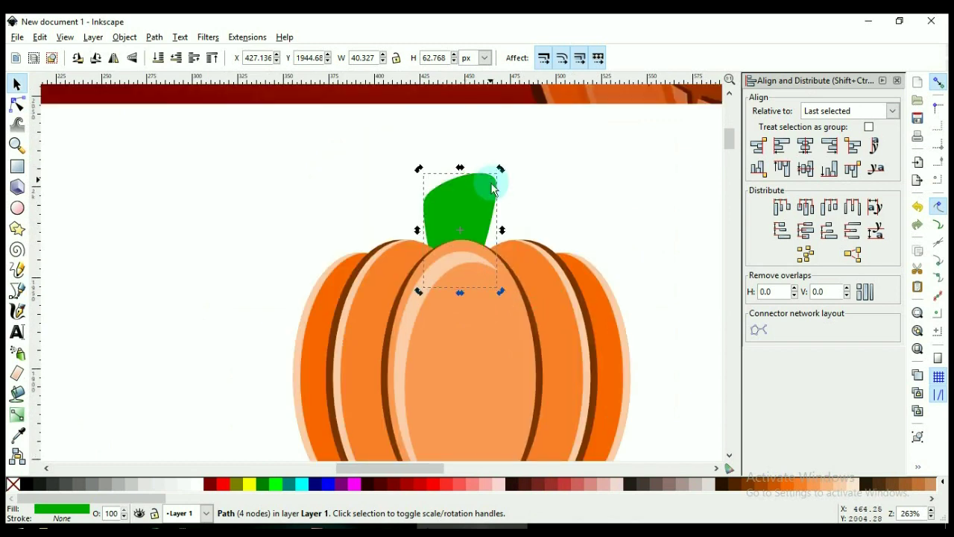
drag(491, 188, 495, 184)
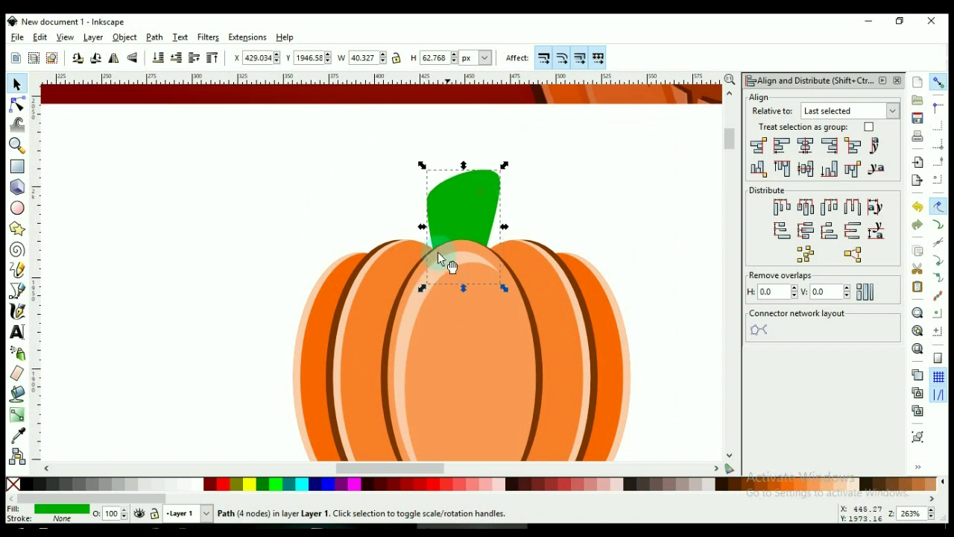
drag(422, 288, 429, 278)
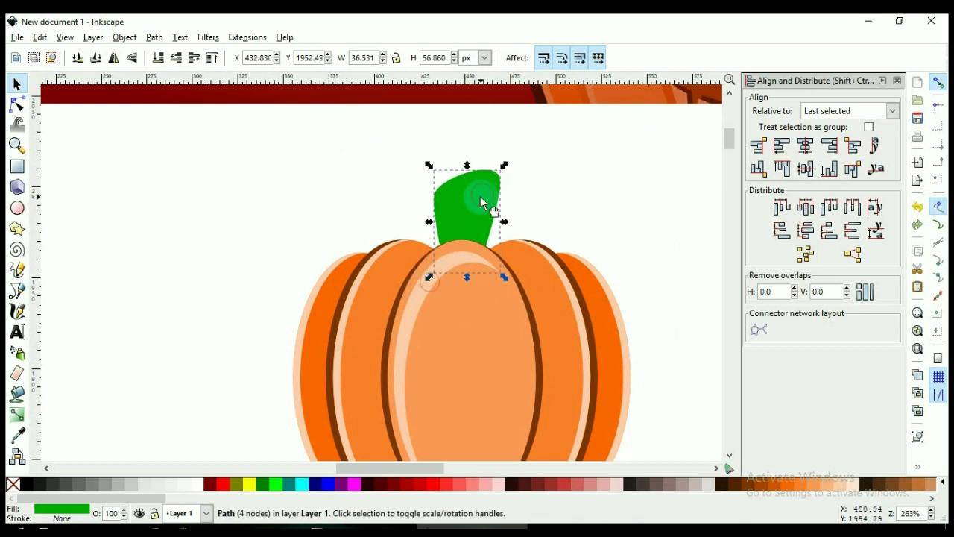
drag(482, 198, 478, 202)
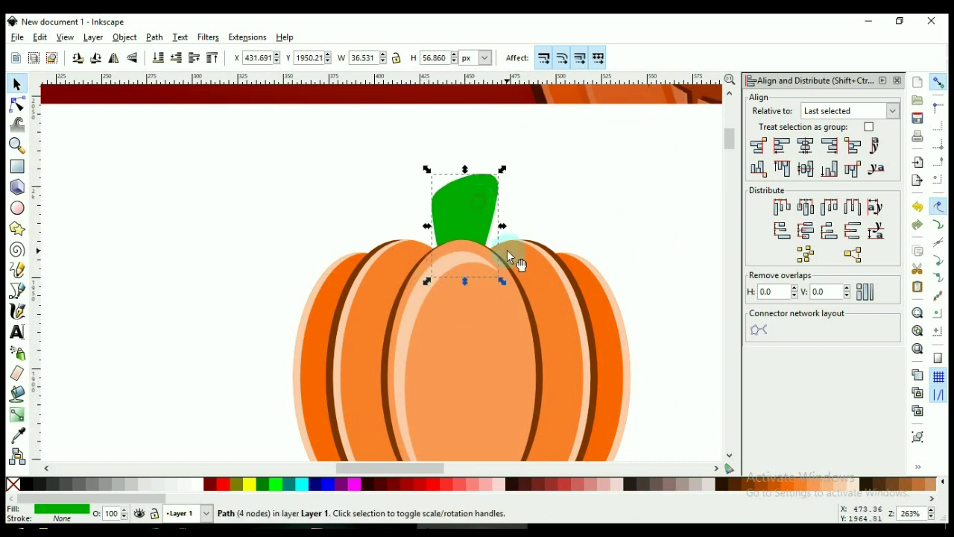
Try a darker green on the stem, then revert to the brighter green.
scroll(506, 243, up, 6)
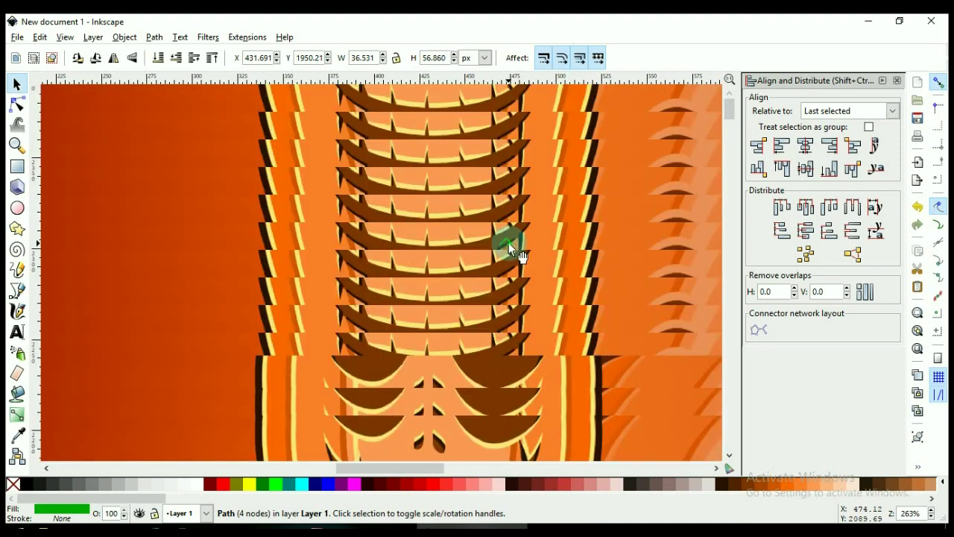
scroll(510, 244, down, 8)
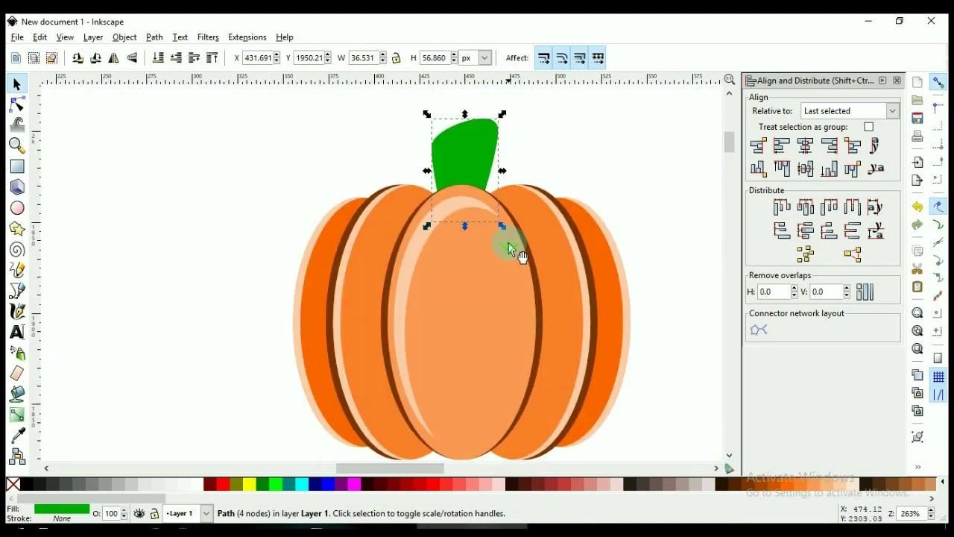
drag(153, 498, 390, 498)
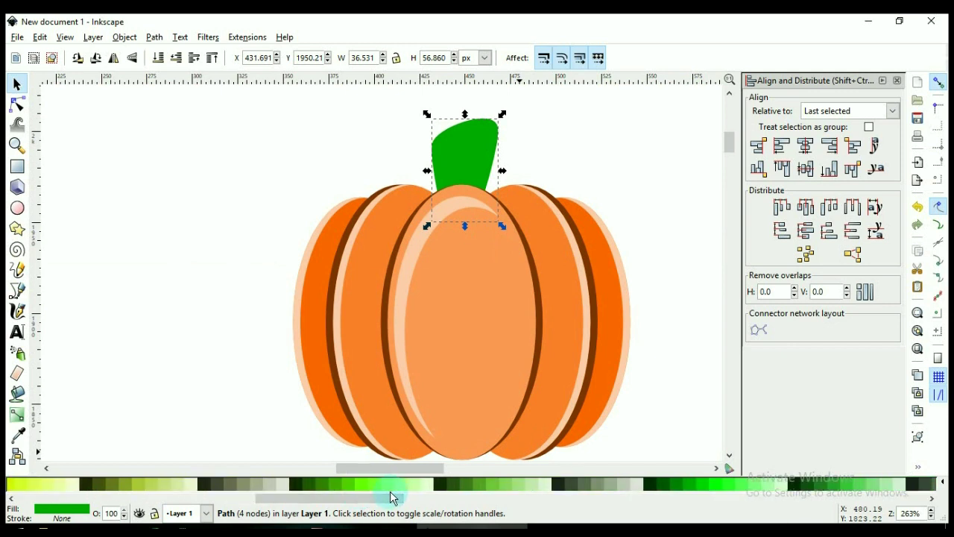
click(677, 490)
click(690, 489)
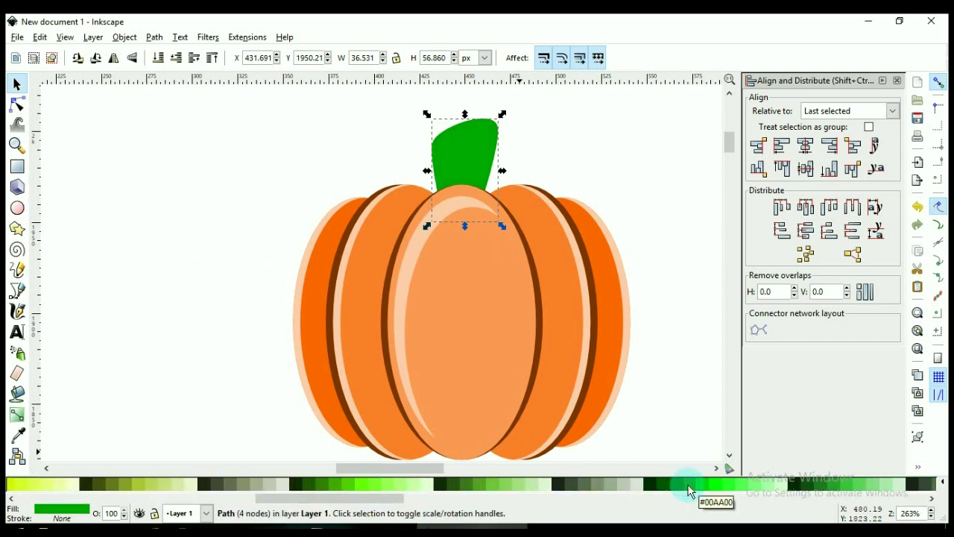
click(616, 184)
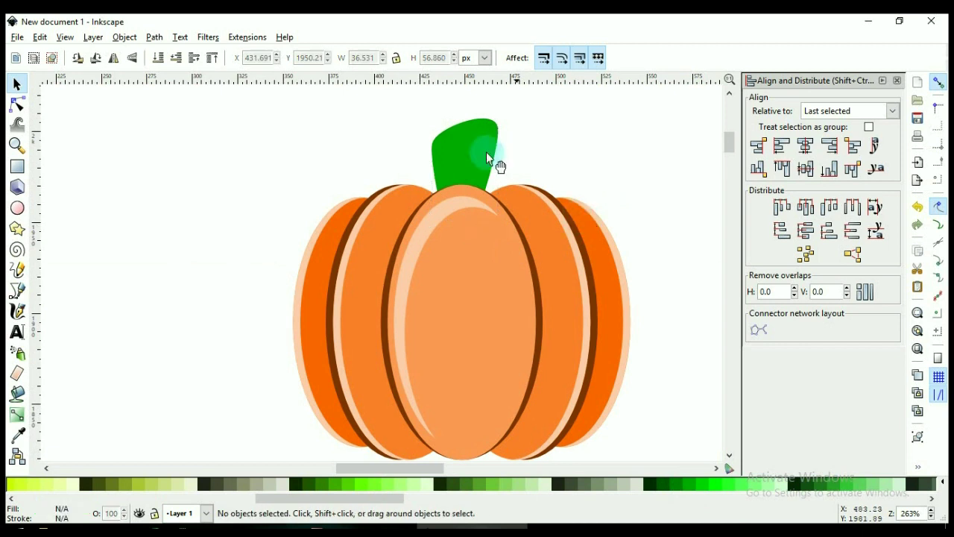
Recolour the two stem copies, one red outline and one aqua.
click(481, 150)
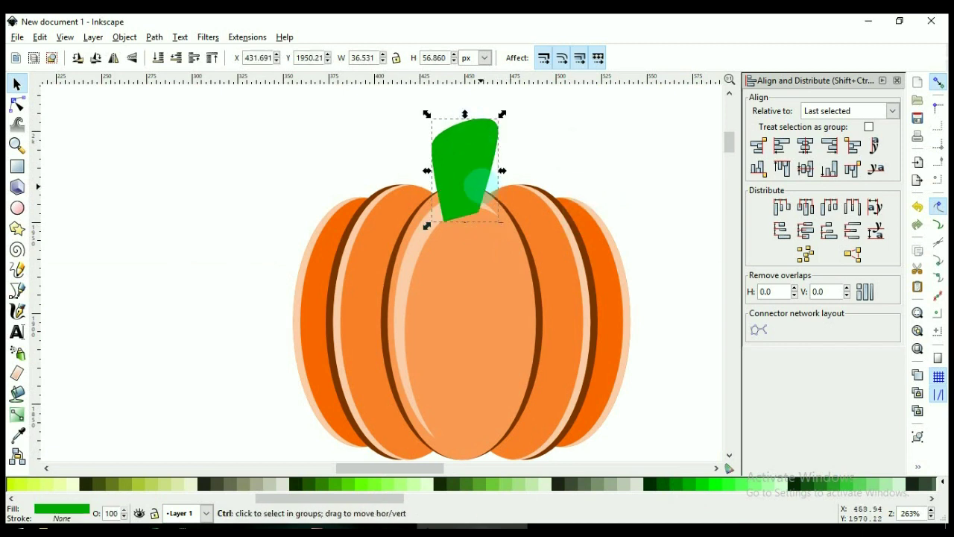
drag(397, 504, 158, 500)
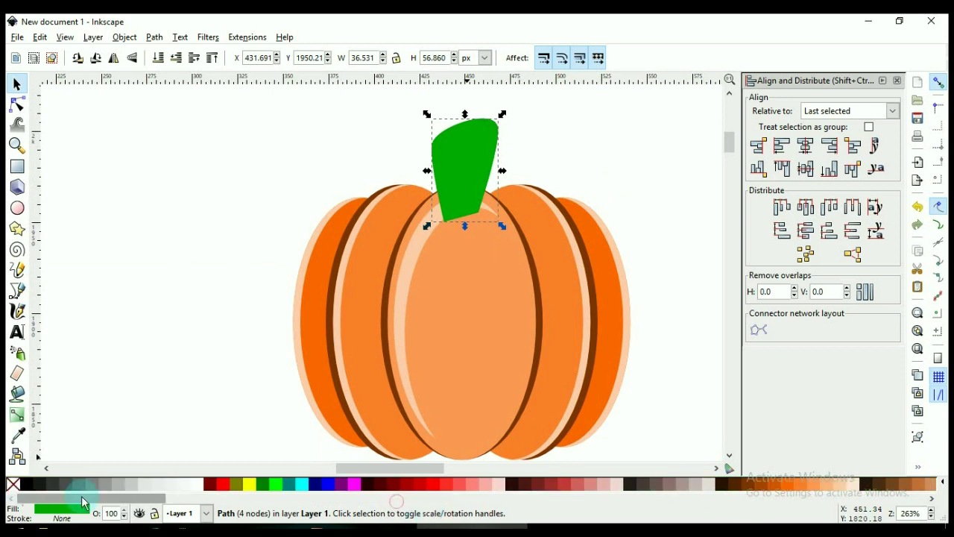
click(226, 487)
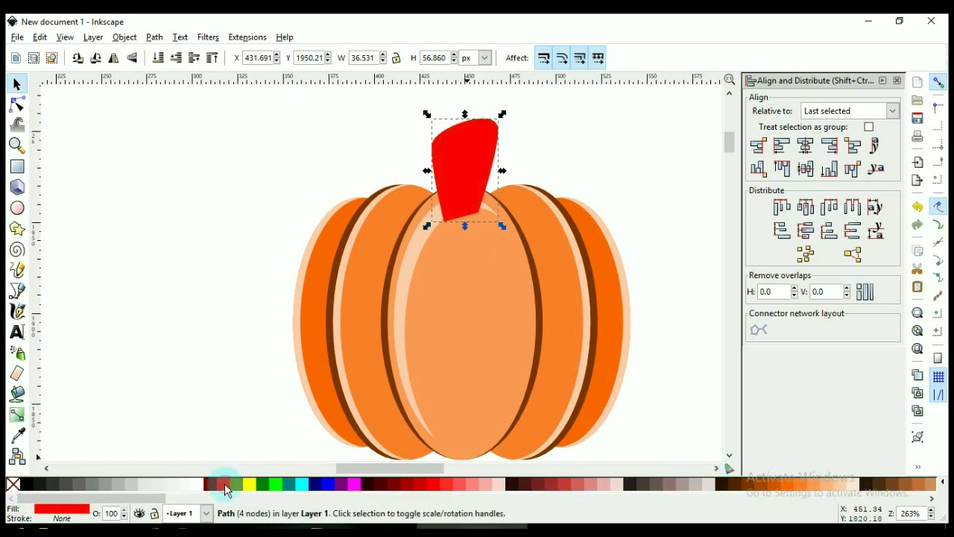
key(n)
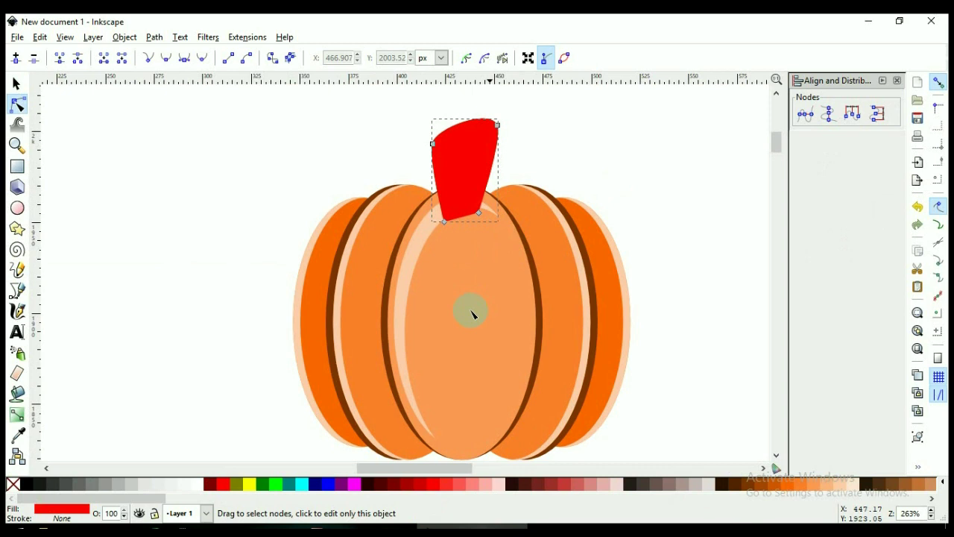
click(303, 485)
key(s)
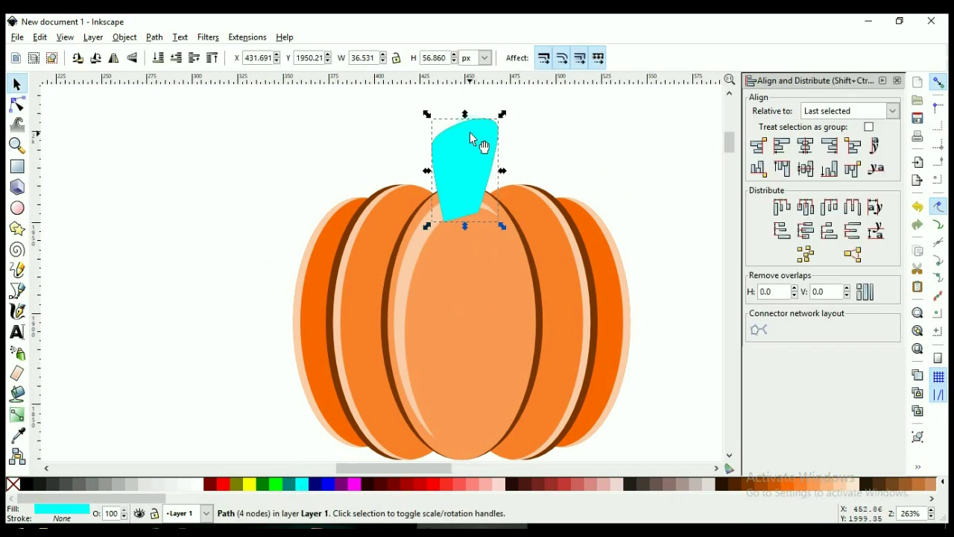
Nudge the aqua copy left and down, then subtract it from the red outline.
key(Down)
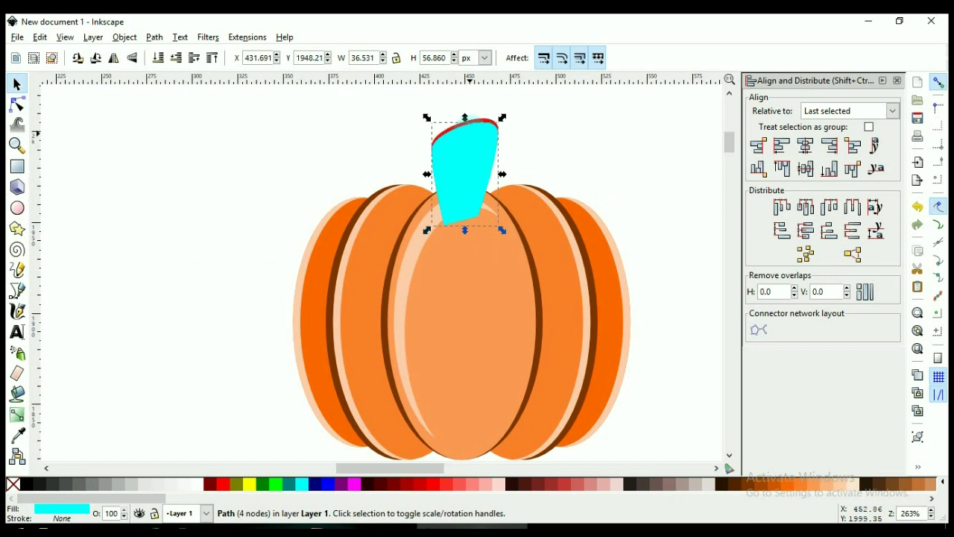
key(Left)
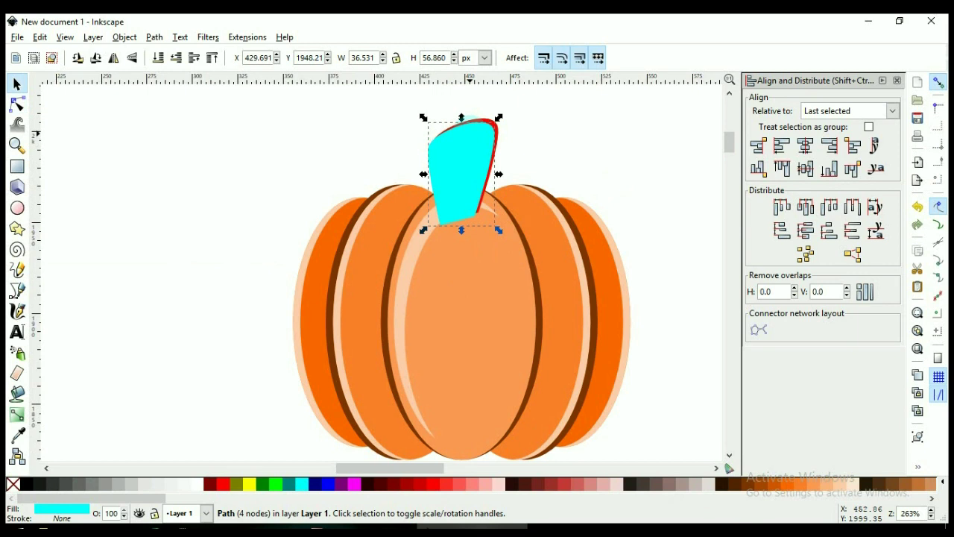
key(Left)
key(Down)
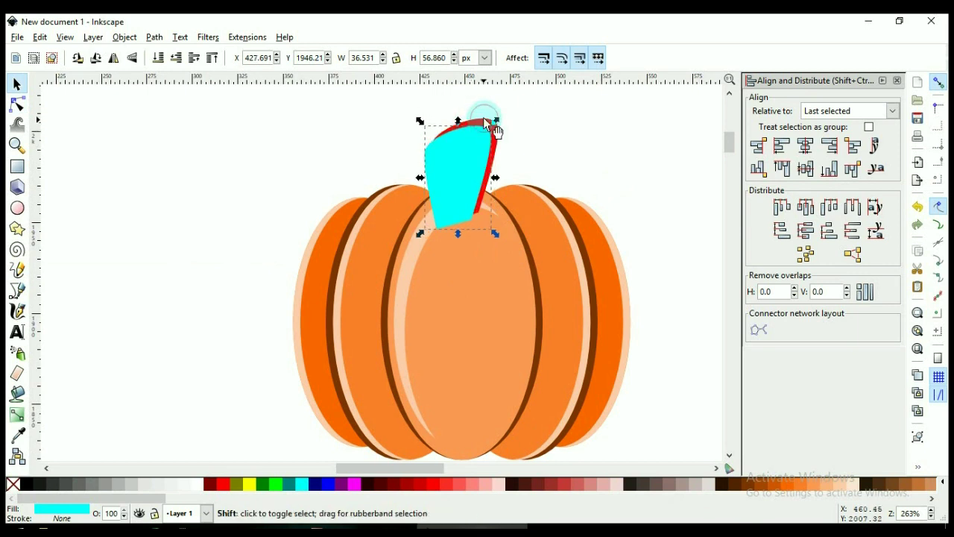
shift+click(488, 170)
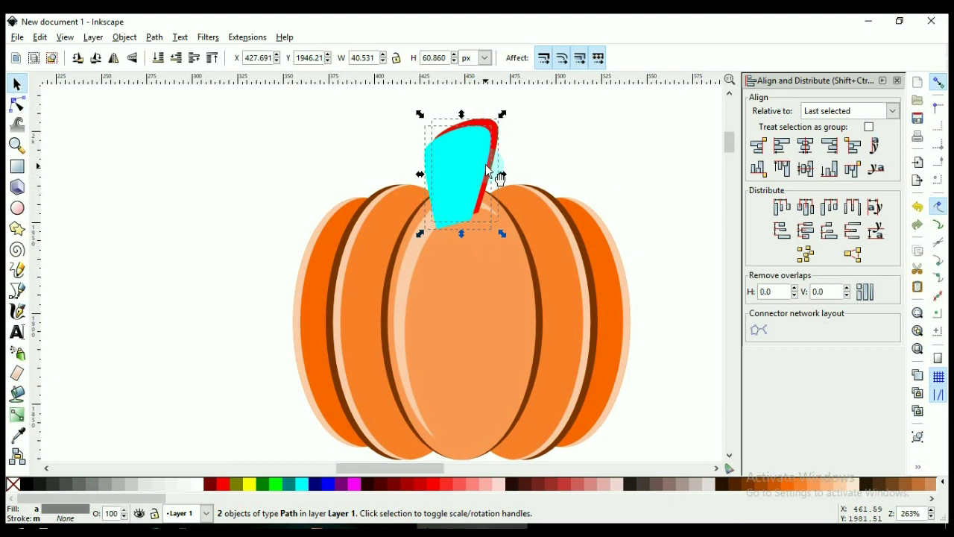
key(ctrl+asterisk)
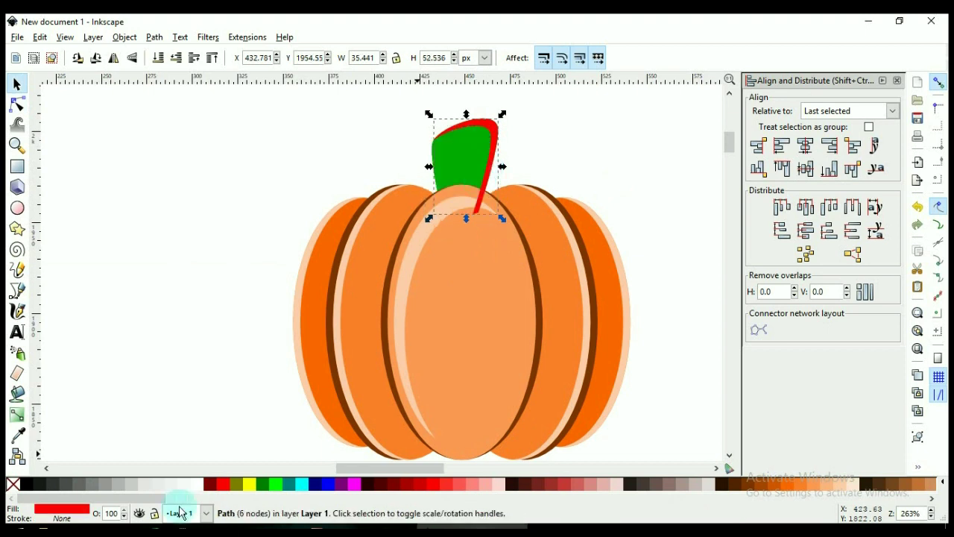
drag(165, 500, 393, 503)
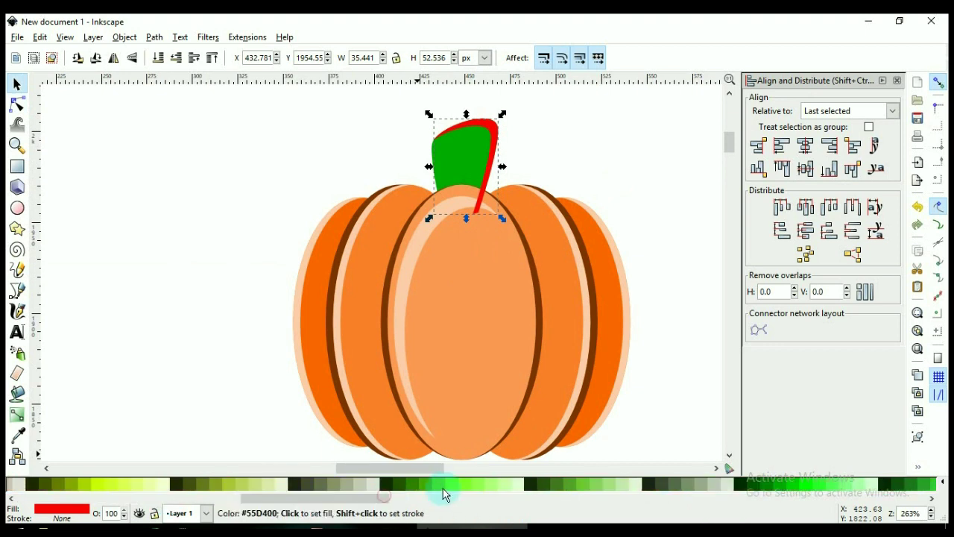
Fill the highlight strip bright green #55D400, keep it in front, and group it with the stem.
click(443, 488)
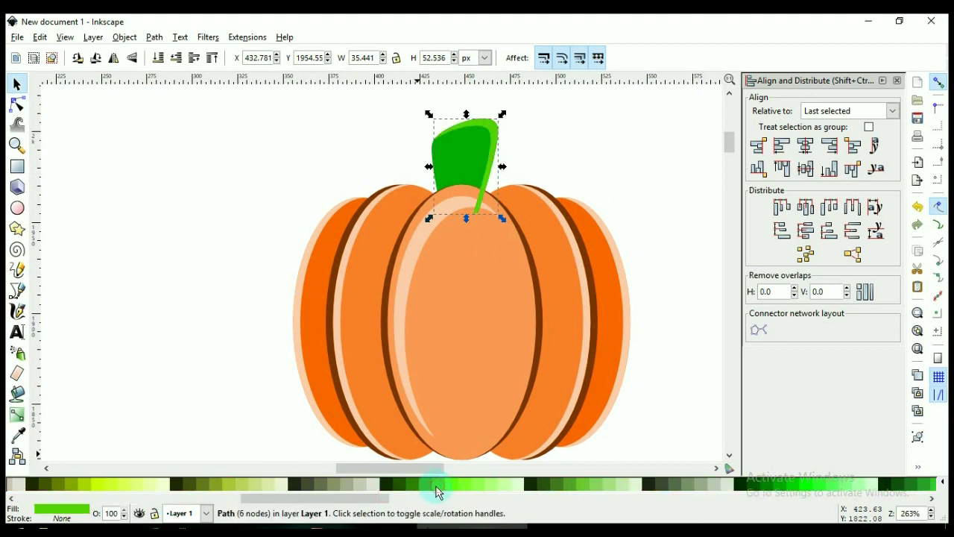
click(798, 490)
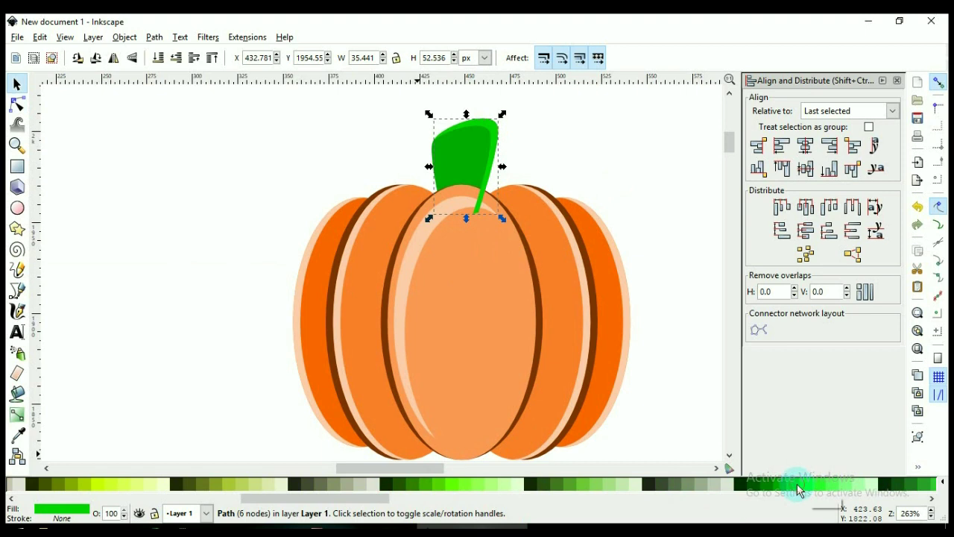
click(442, 488)
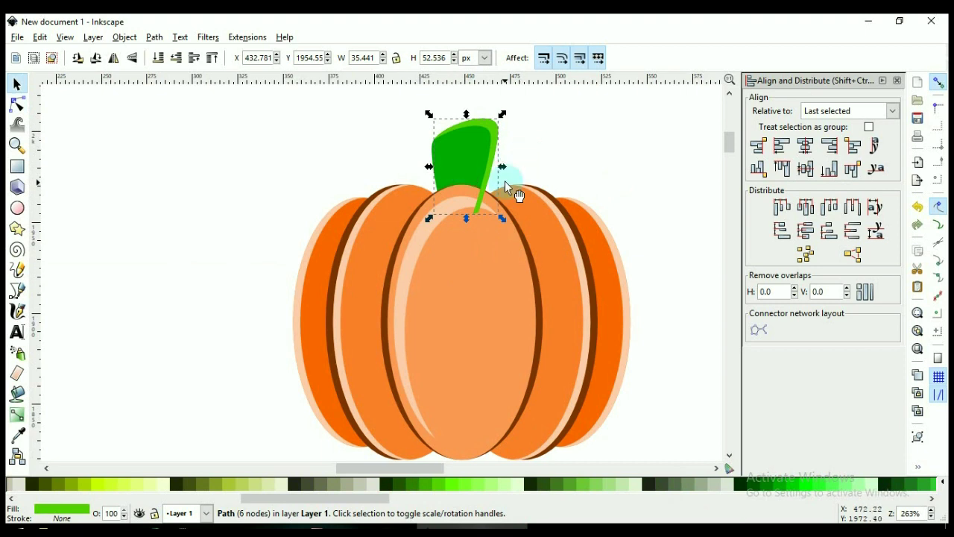
key(Page_Down)
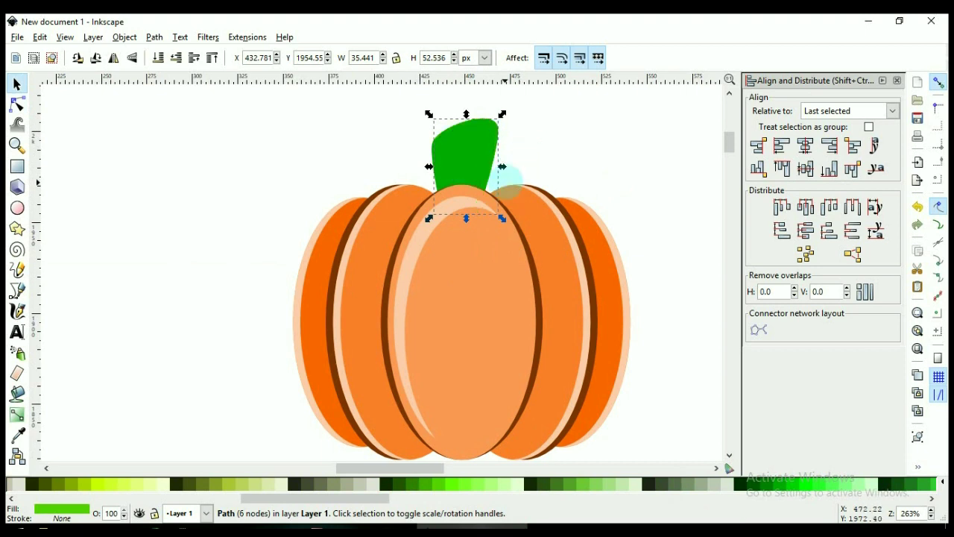
key(Page_Up)
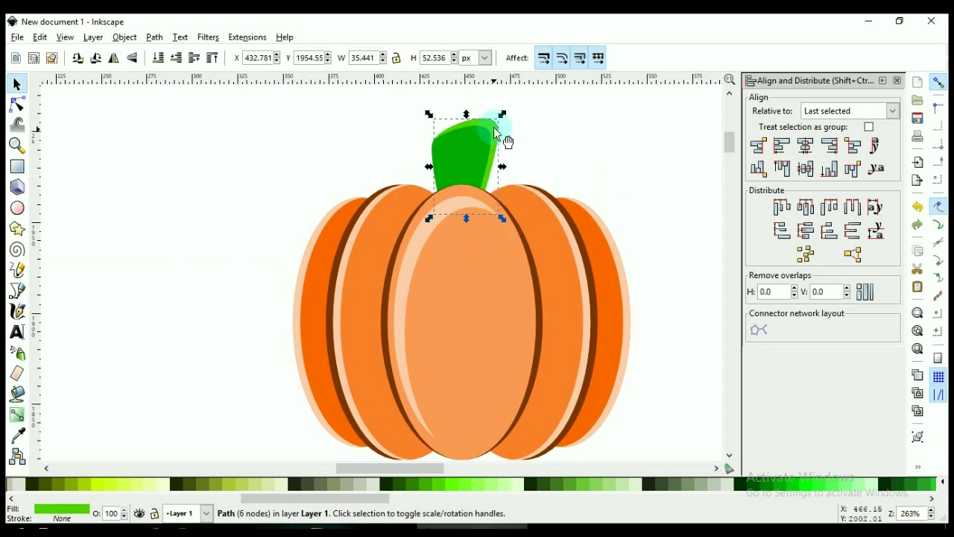
shift+click(462, 178)
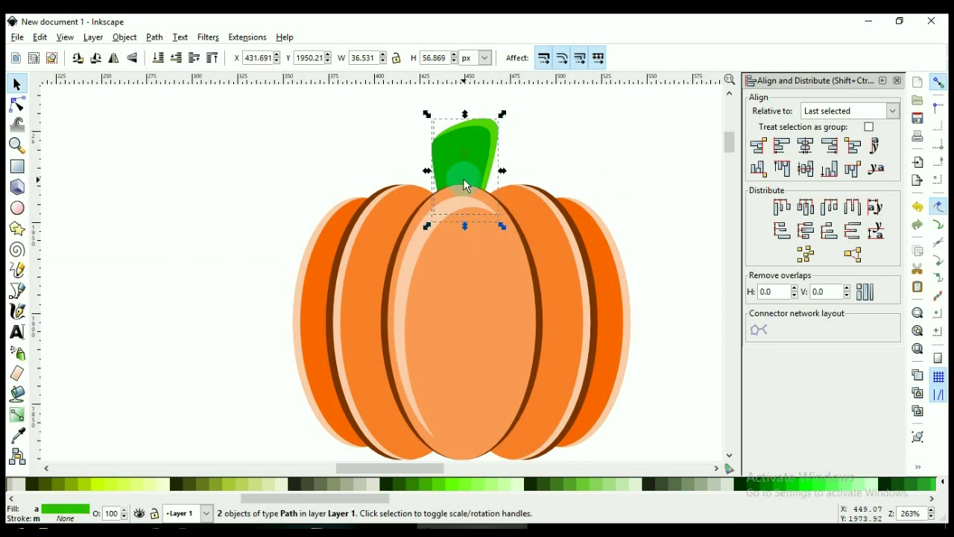
key(ctrl+g)
Zoom out to compare with the reference jack-o'-lantern, zoom back in, and pick the Ellipse tool.
scroll(448, 261, down, 4)
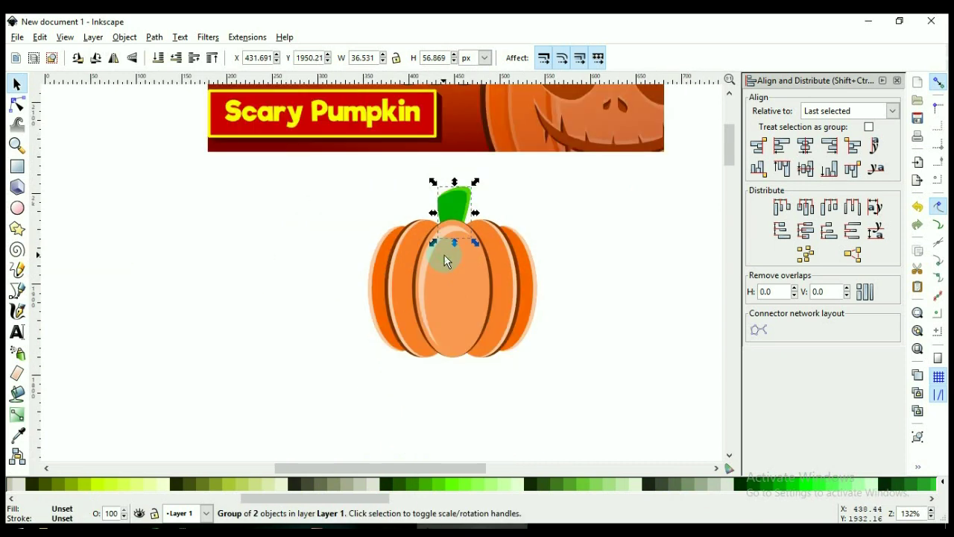
scroll(471, 285, up, 2)
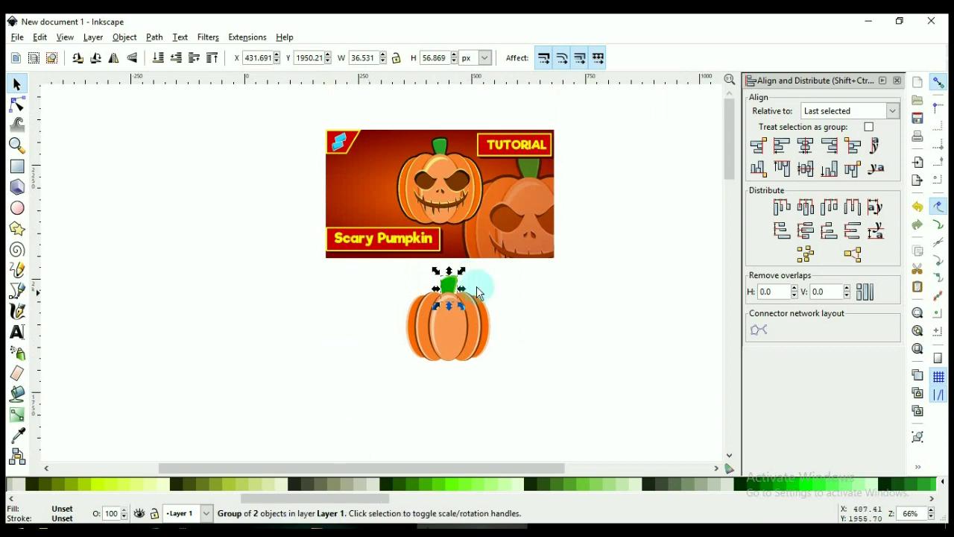
scroll(409, 213, up, 2)
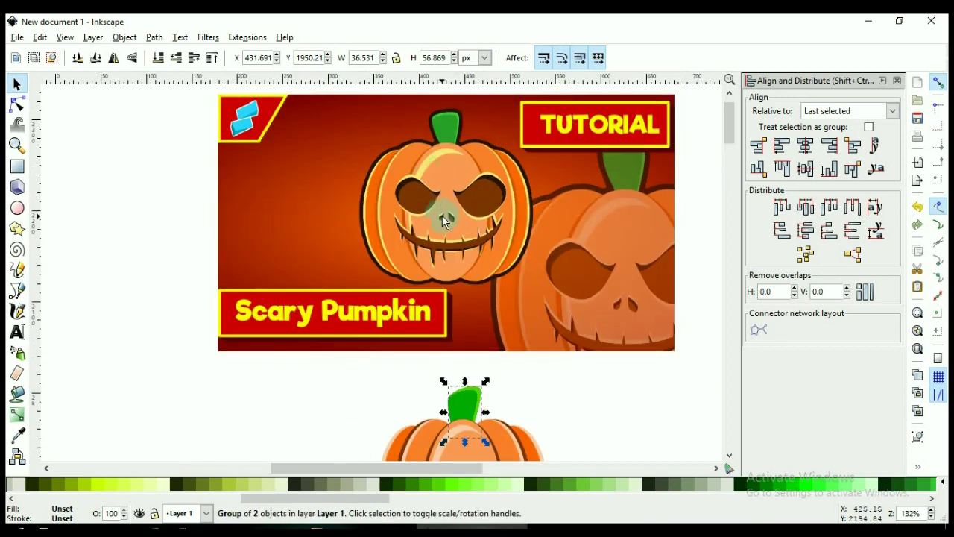
scroll(462, 253, down, 2)
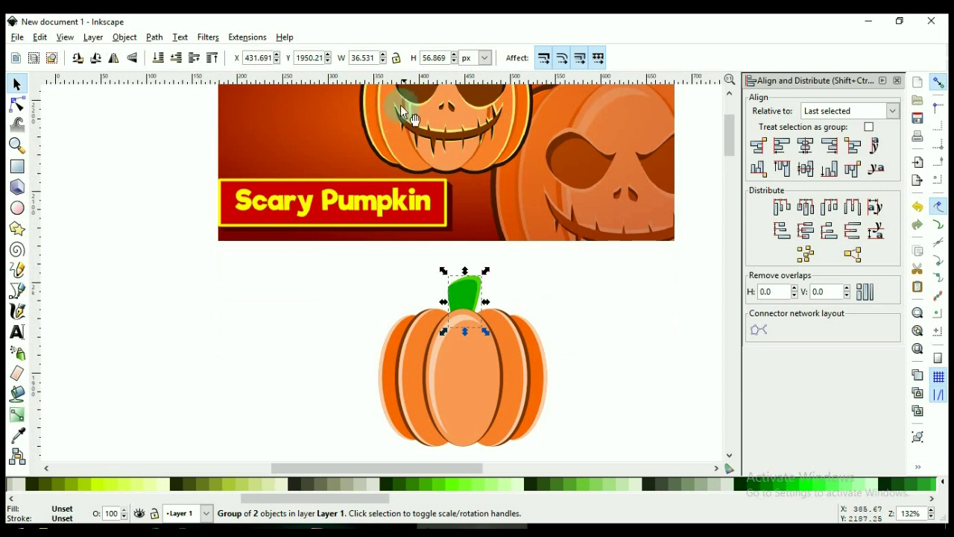
click(17, 209)
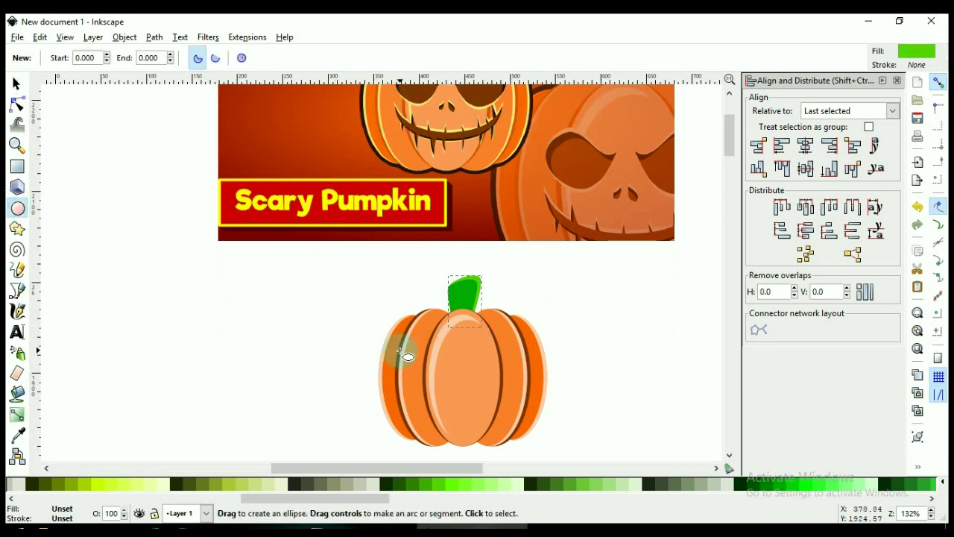
Draw a red circle over the pumpkin's face and stretch it into a wide ellipse.
drag(458, 366, 527, 420)
scroll(485, 448, down, 4)
drag(379, 500, 64, 500)
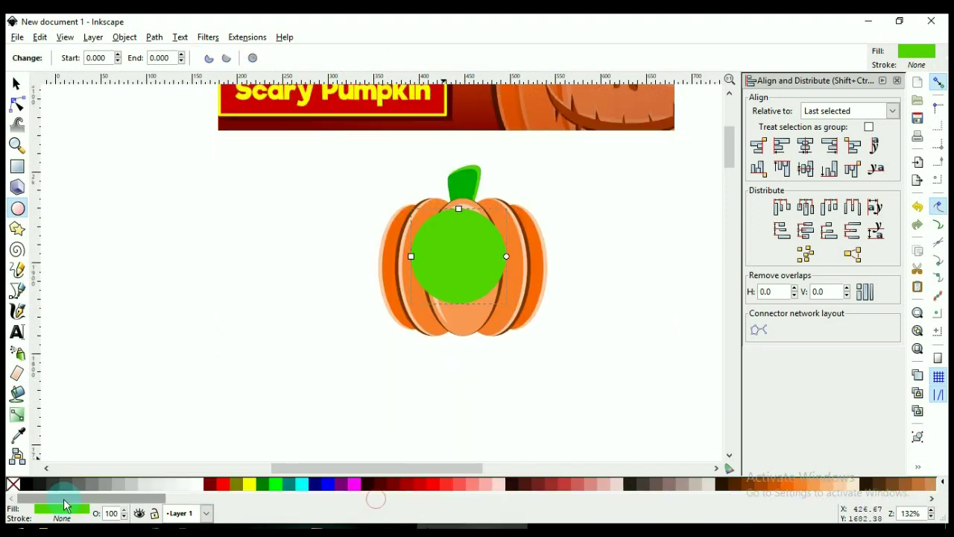
click(222, 489)
key(s)
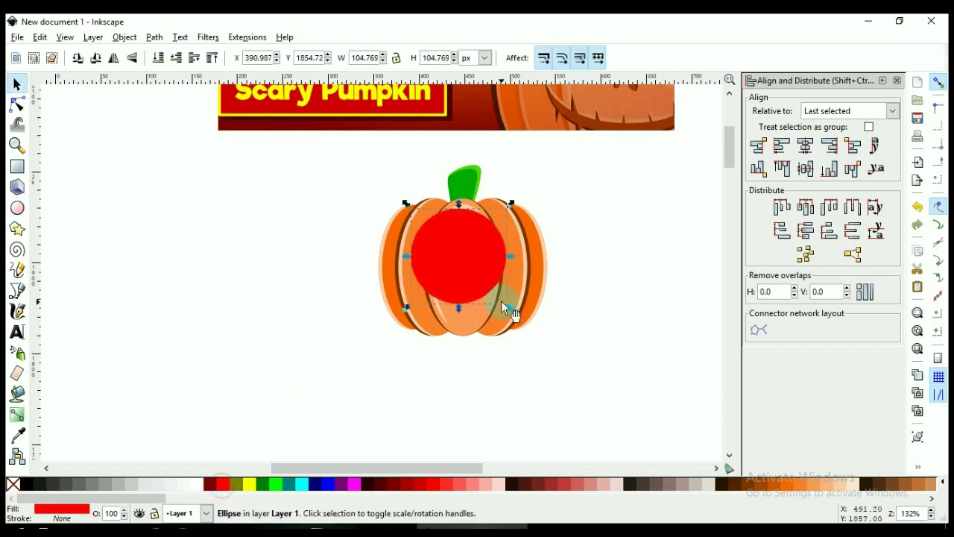
scroll(462, 265, up, 2)
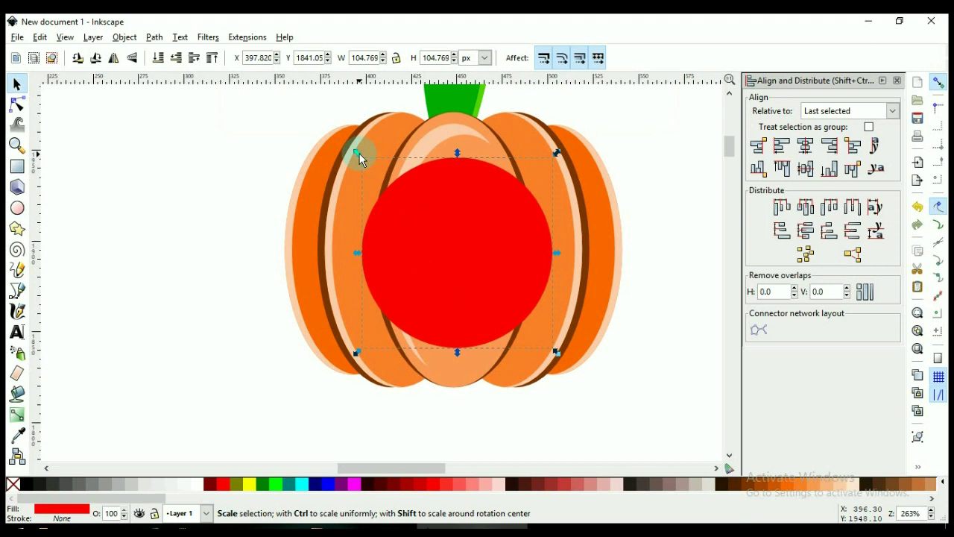
drag(359, 153, 337, 145)
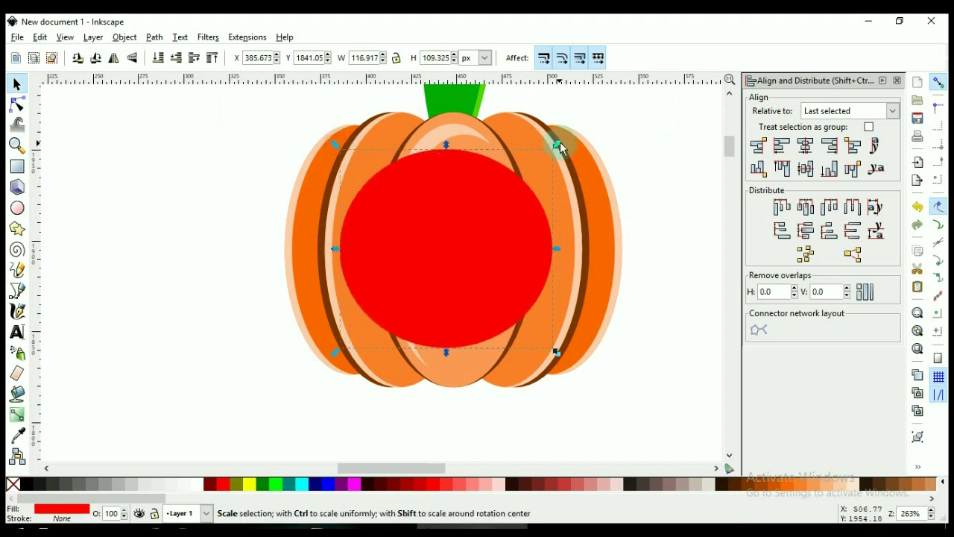
drag(563, 149, 571, 141)
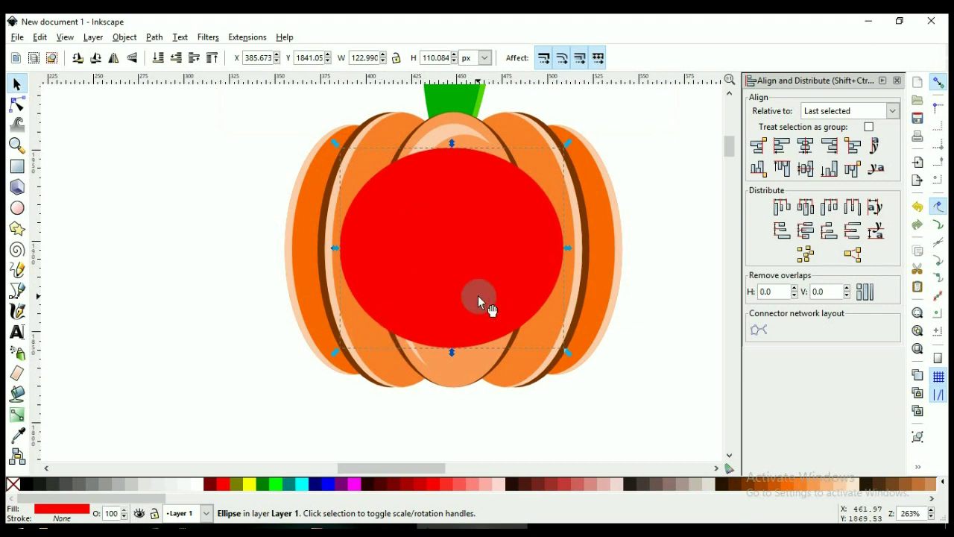
Colour the ellipse copy blue and move it slightly higher.
scroll(478, 295, down, 2)
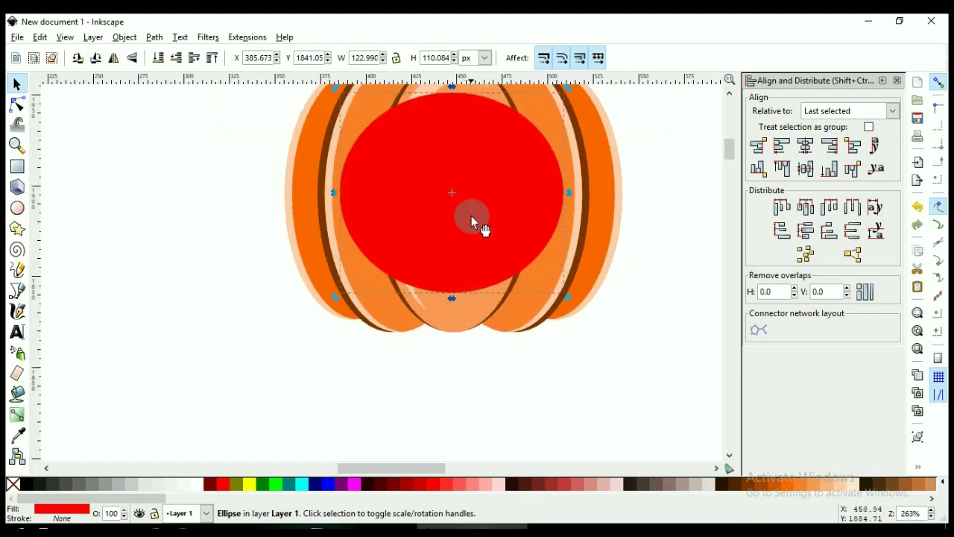
click(329, 486)
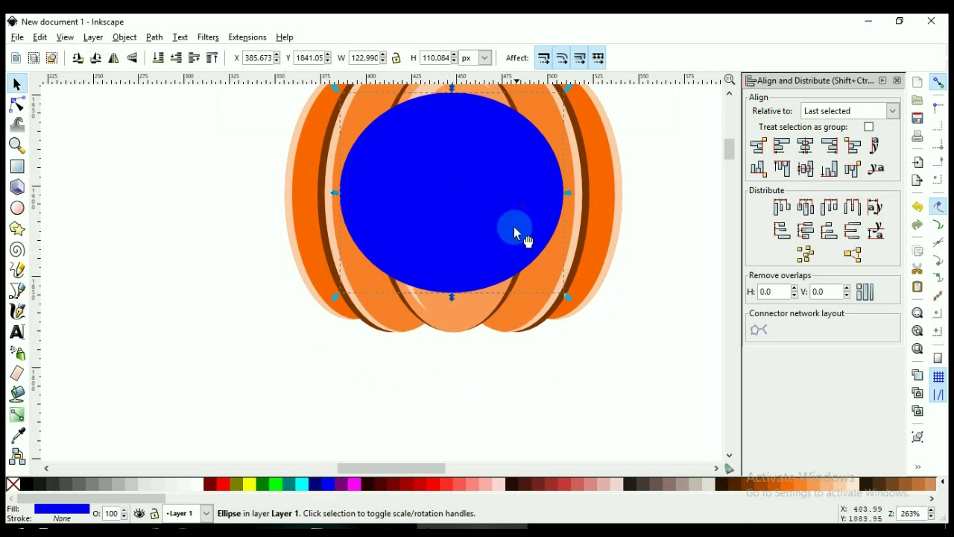
drag(489, 250, 490, 233)
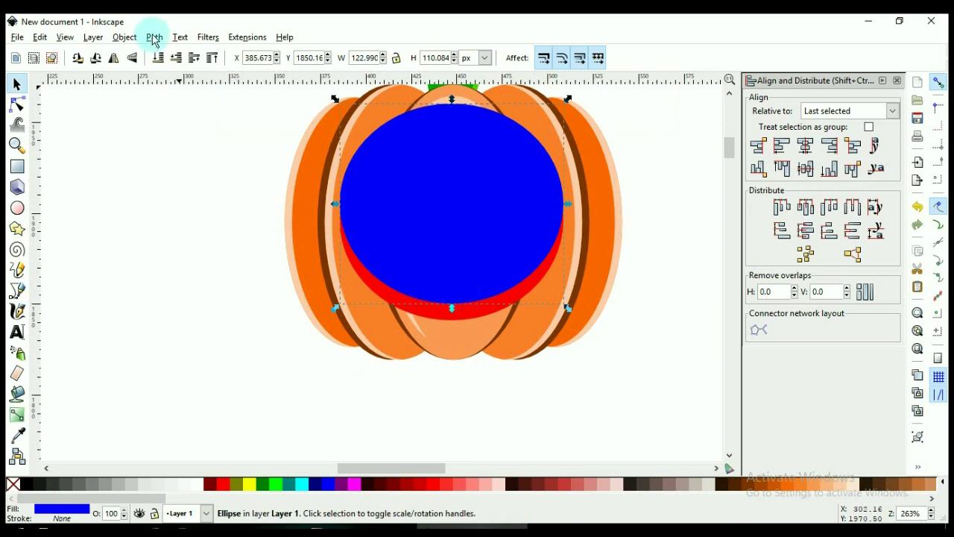
Subtract the blue ellipse from the red one, review the result, then undo the cut.
shift+click(481, 313)
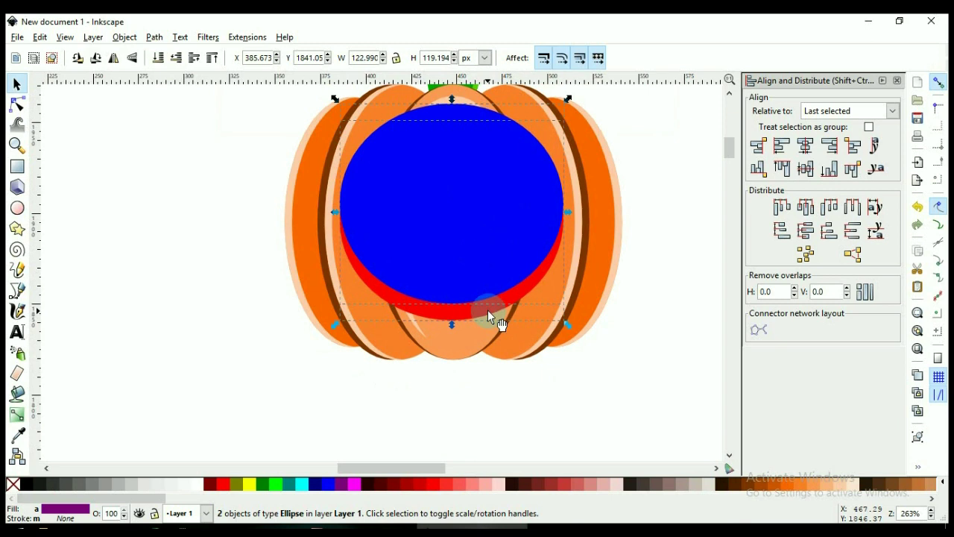
key(ctrl+minus)
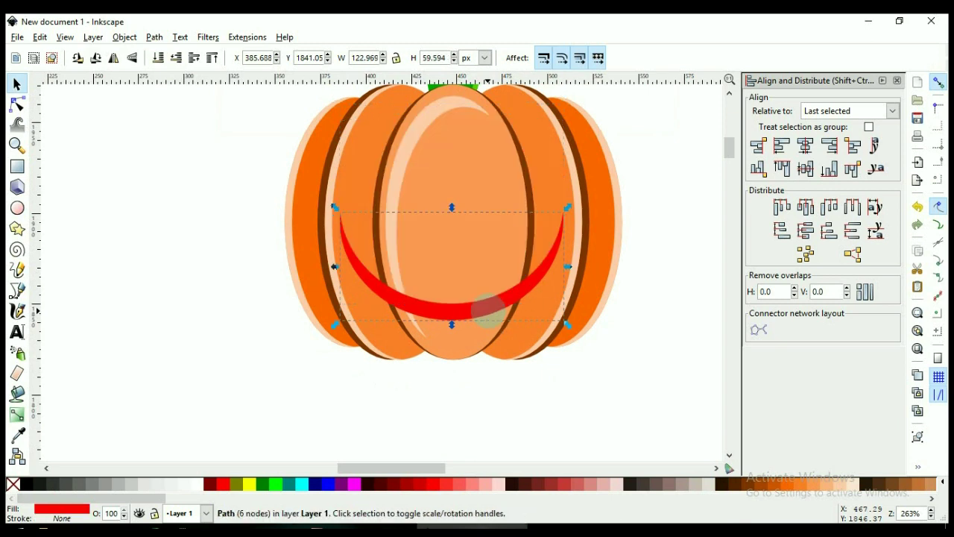
click(154, 37)
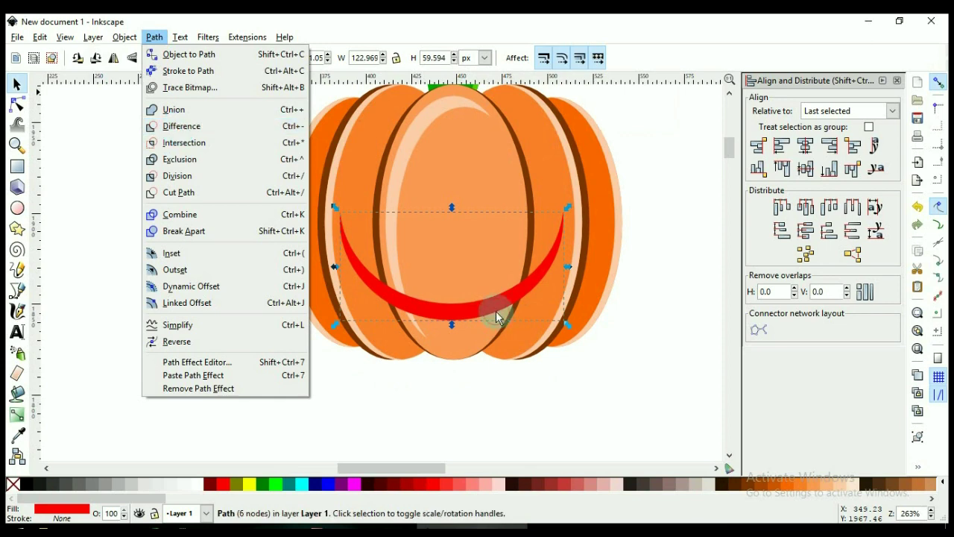
click(427, 391)
scroll(411, 394, down, 3)
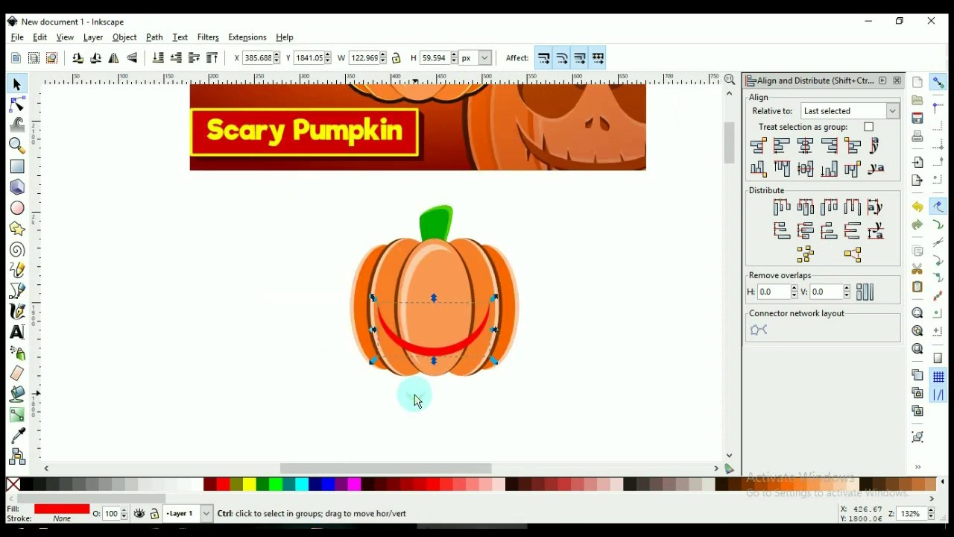
scroll(427, 366, up, 4)
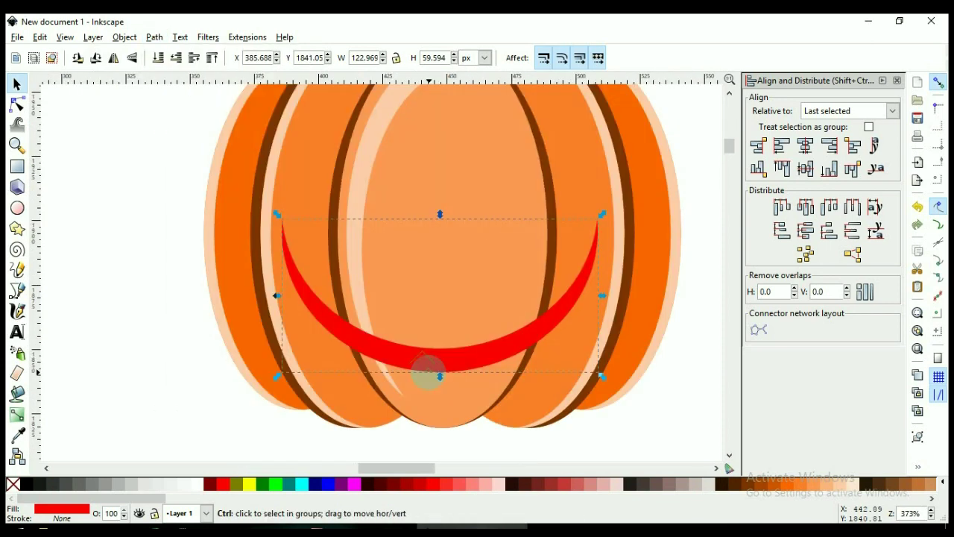
key(ctrl+z)
Enlarge the blue ellipse proportionally upward and subtract it again, leaving a thin 116 × 37 px smile.
click(471, 196)
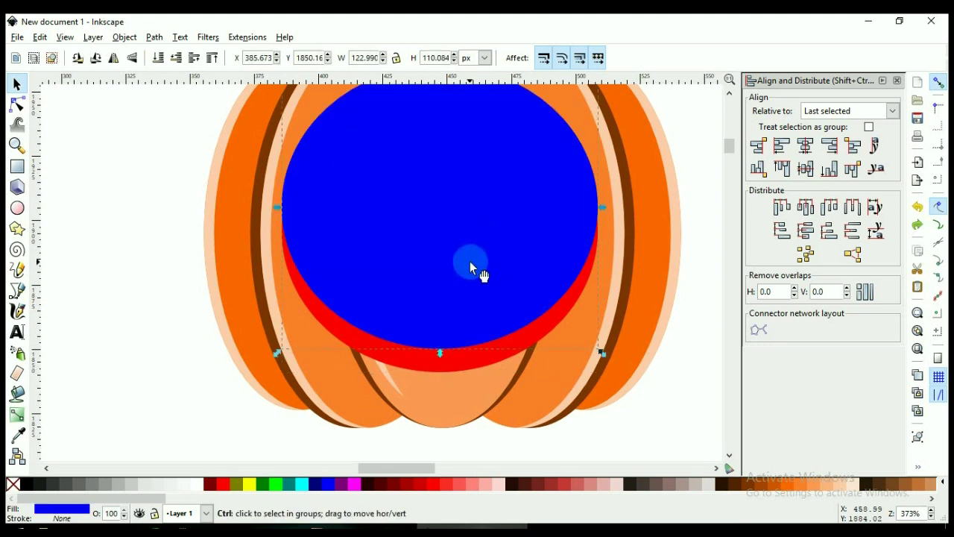
scroll(470, 260, down, 2)
drag(460, 166, 456, 140)
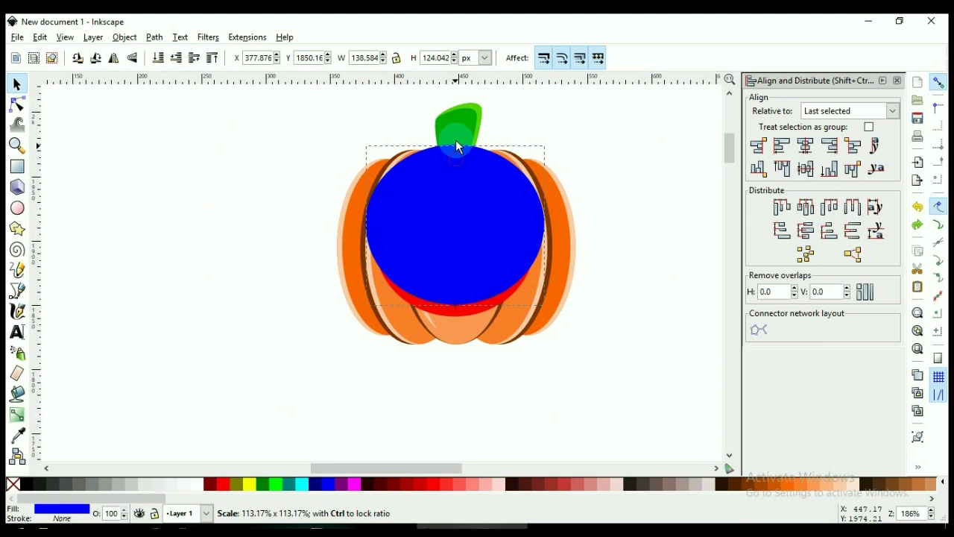
scroll(456, 140, up, 2)
shift+click(474, 322)
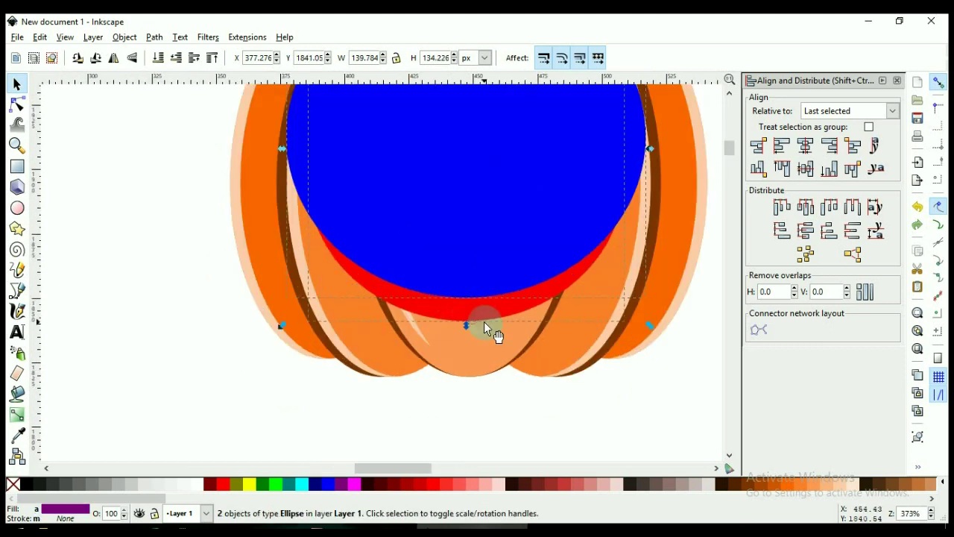
key(ctrl+minus)
scroll(456, 376, down, 3)
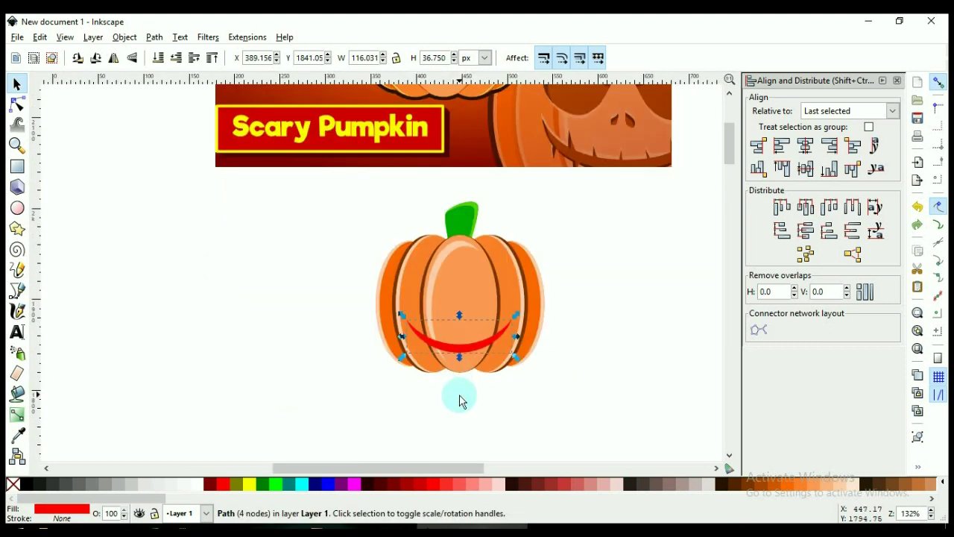
scroll(462, 397, up, 1)
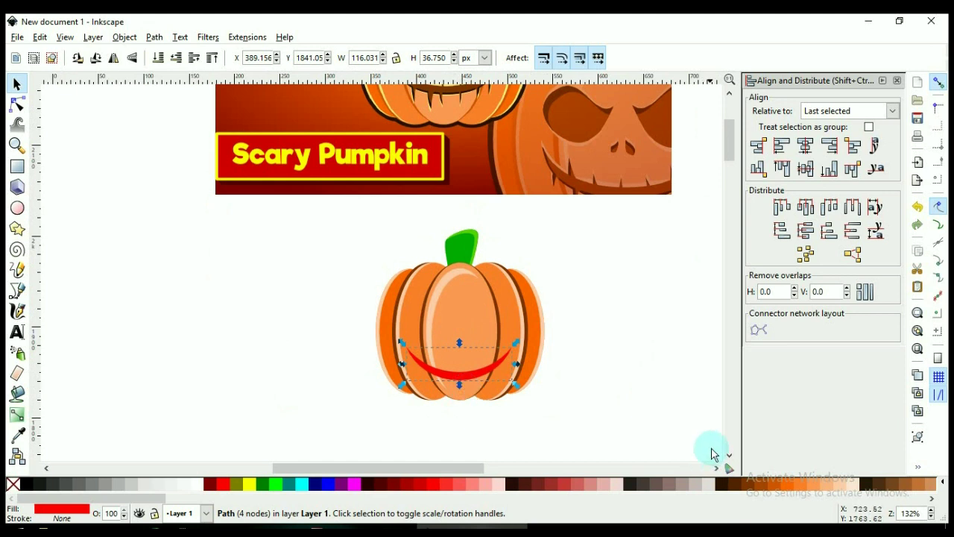
Fill the smile dark brown #552200 and drop it slightly lower to Y 1848.02 px.
scroll(732, 471, down, 1)
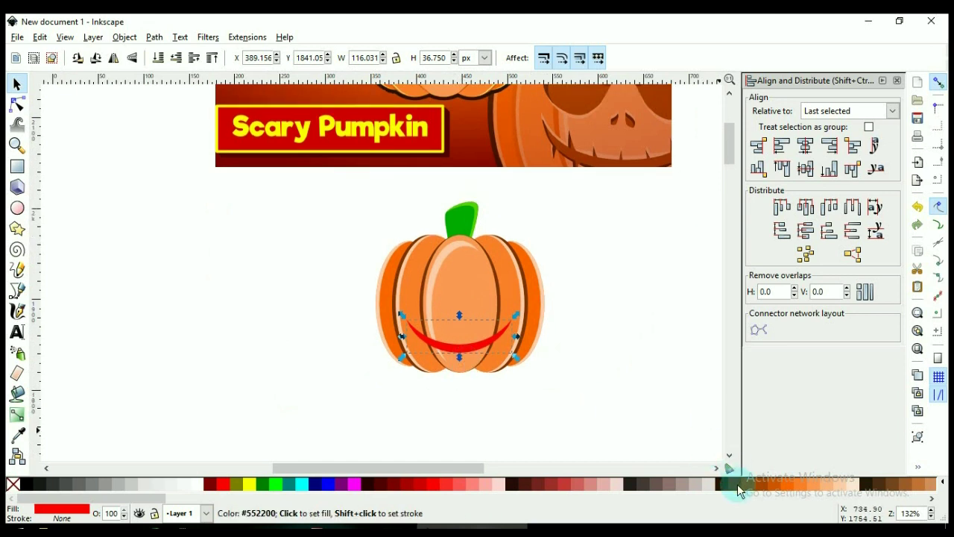
click(738, 489)
scroll(533, 367, down, 1)
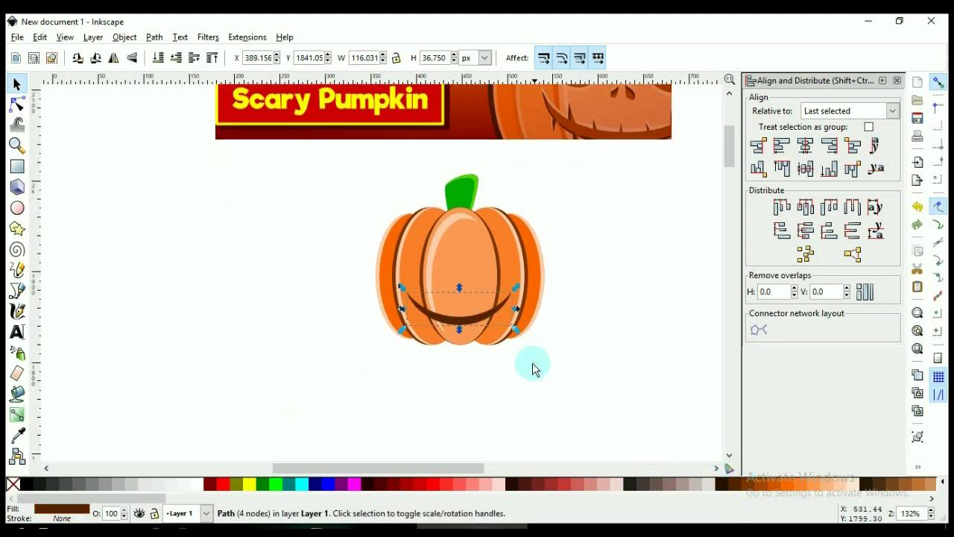
scroll(451, 365, down, 1)
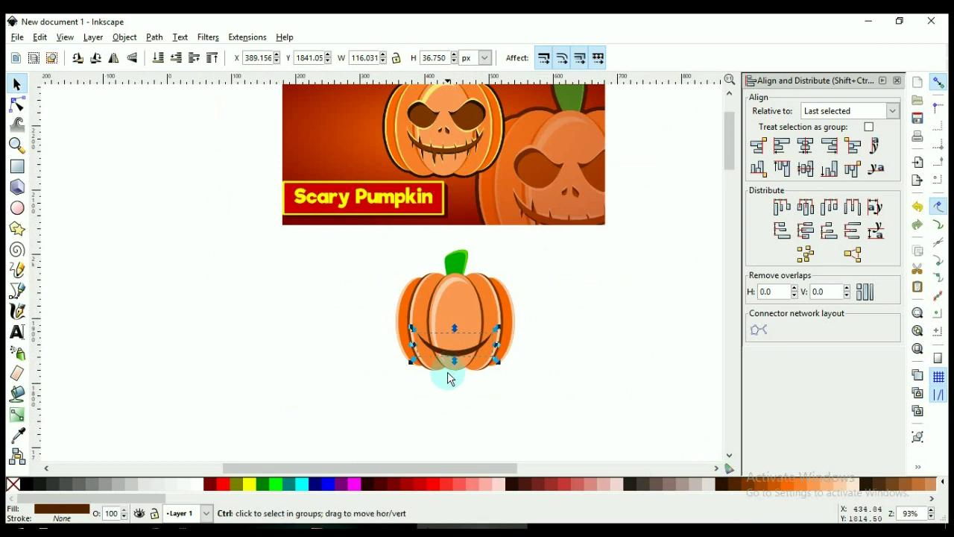
scroll(452, 363, up, 2)
drag(471, 330, 471, 332)
scroll(468, 337, up, 2)
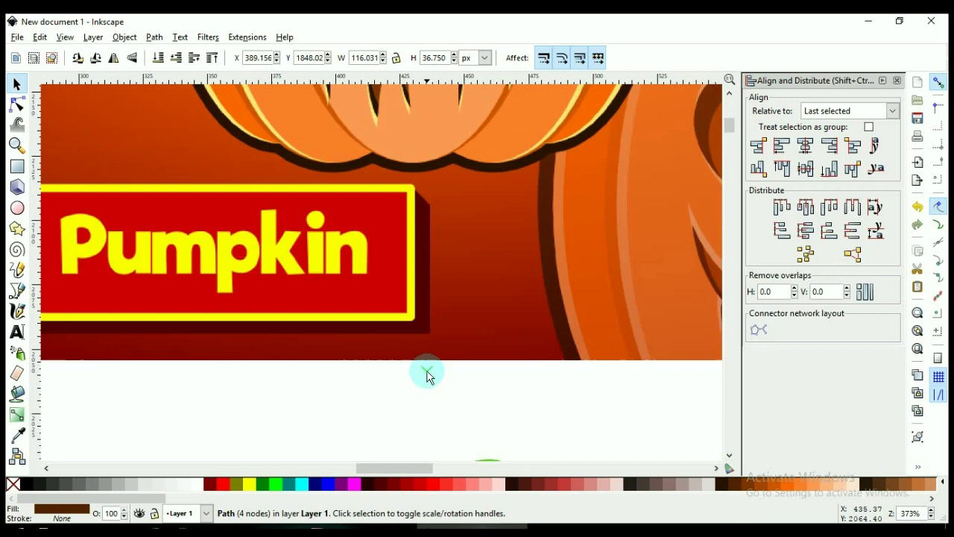
scroll(420, 377, up, 2)
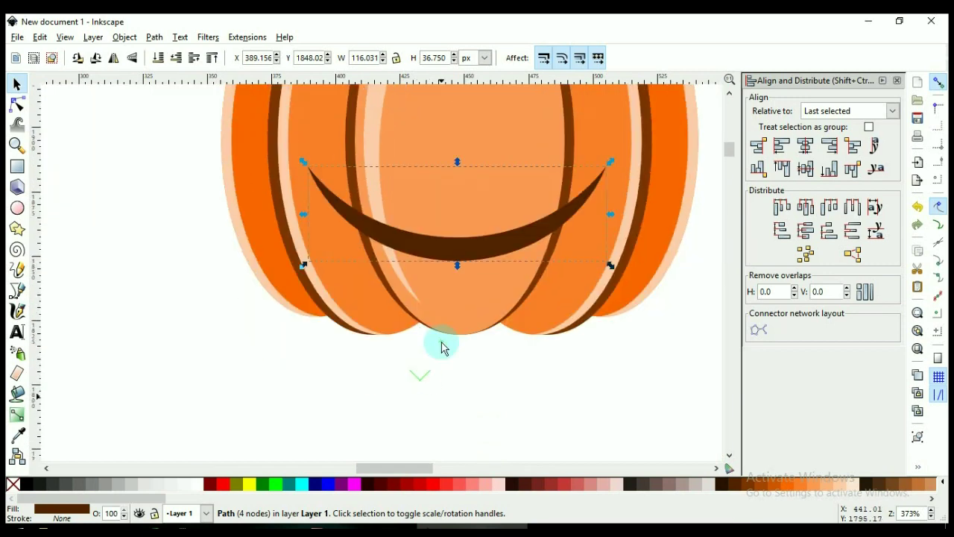
With the Pen tool, draw three triangular teeth along the right side of the smile.
click(17, 291)
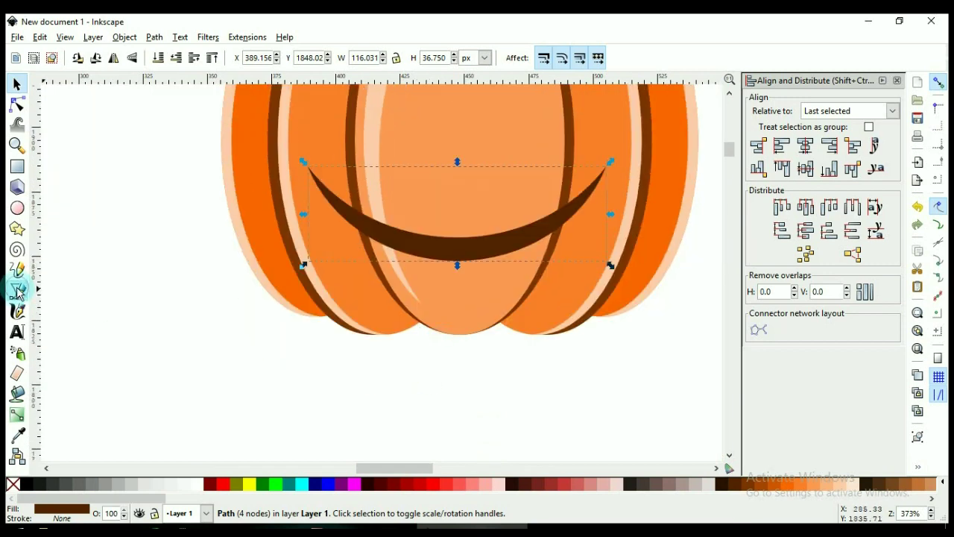
click(518, 235)
click(524, 190)
click(533, 232)
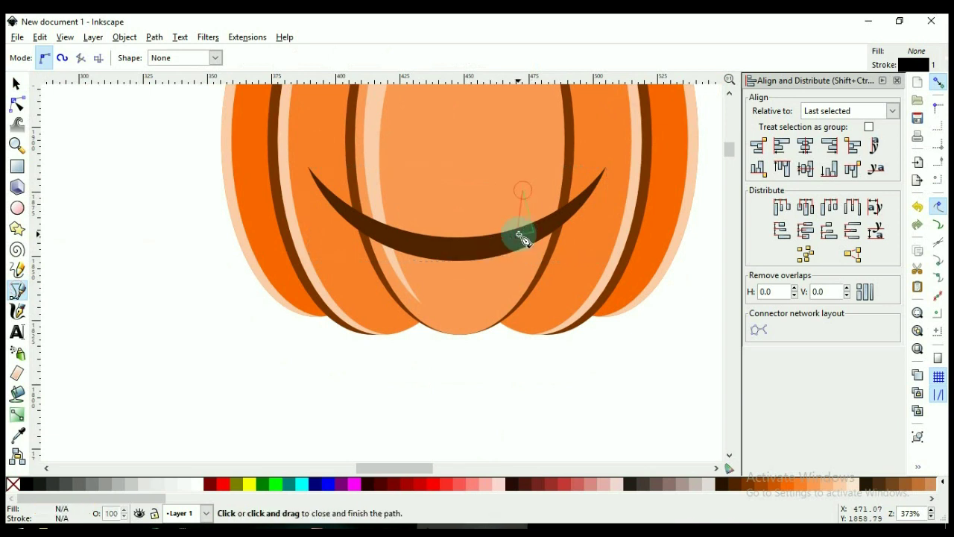
click(518, 235)
click(554, 226)
click(569, 233)
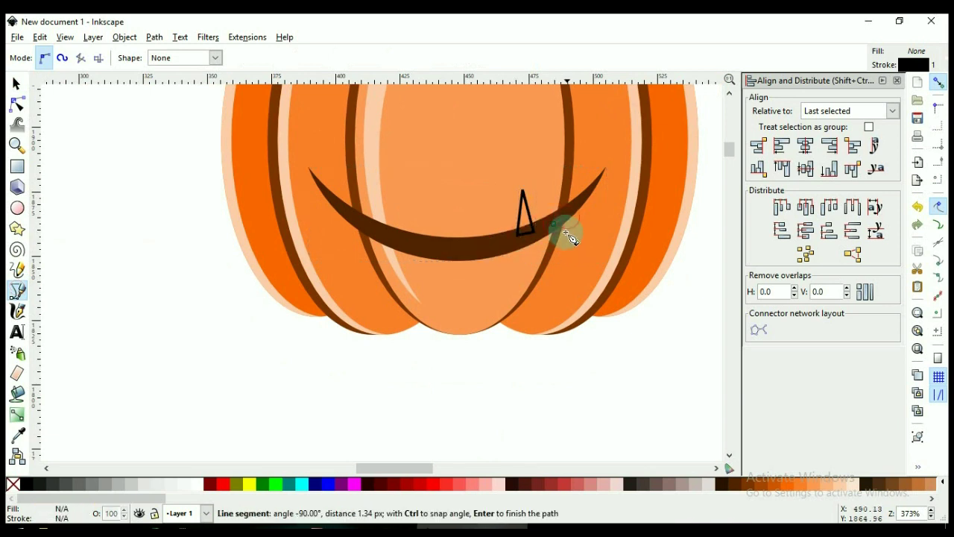
click(559, 256)
click(554, 224)
click(573, 208)
click(580, 161)
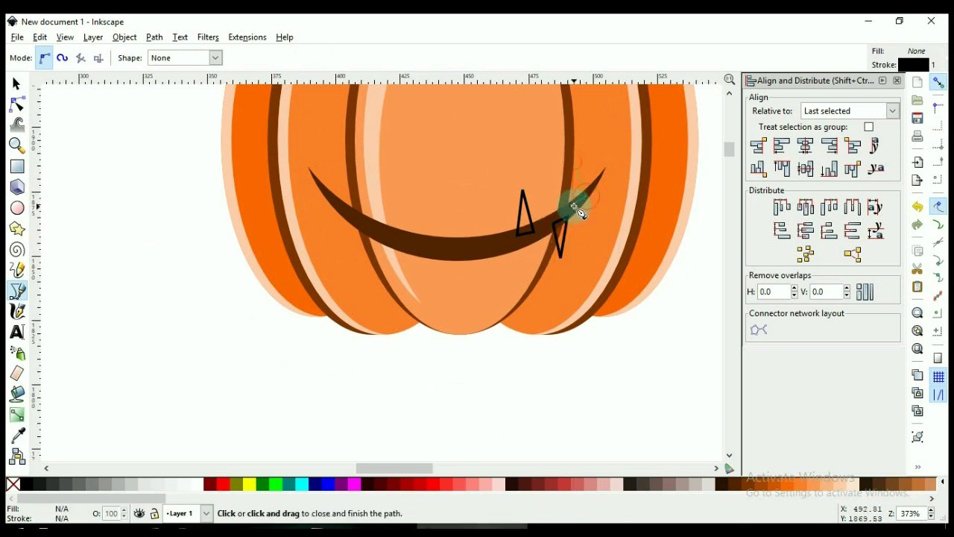
click(576, 209)
Draw alternating downward and upward triangular teeth across the middle of the mouth.
click(498, 246)
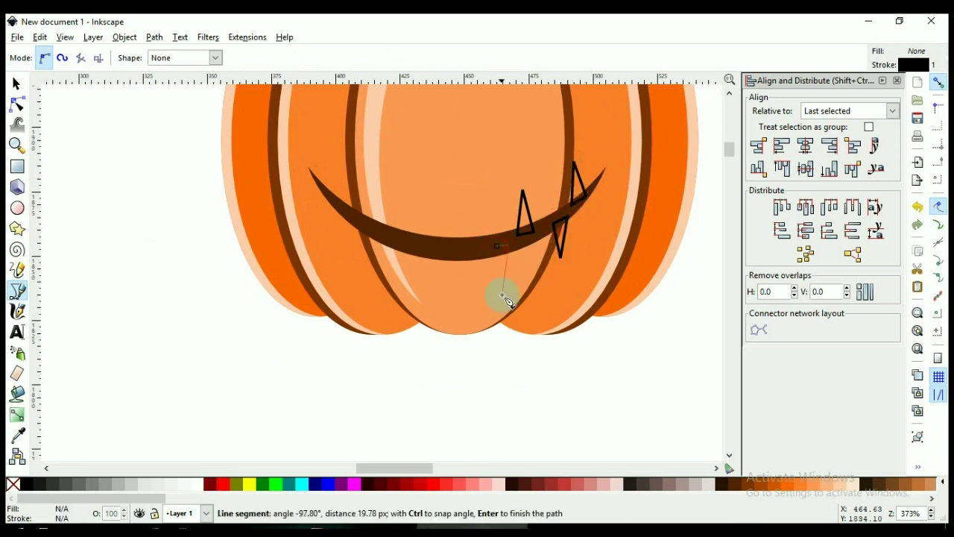
click(506, 298)
click(497, 250)
click(479, 251)
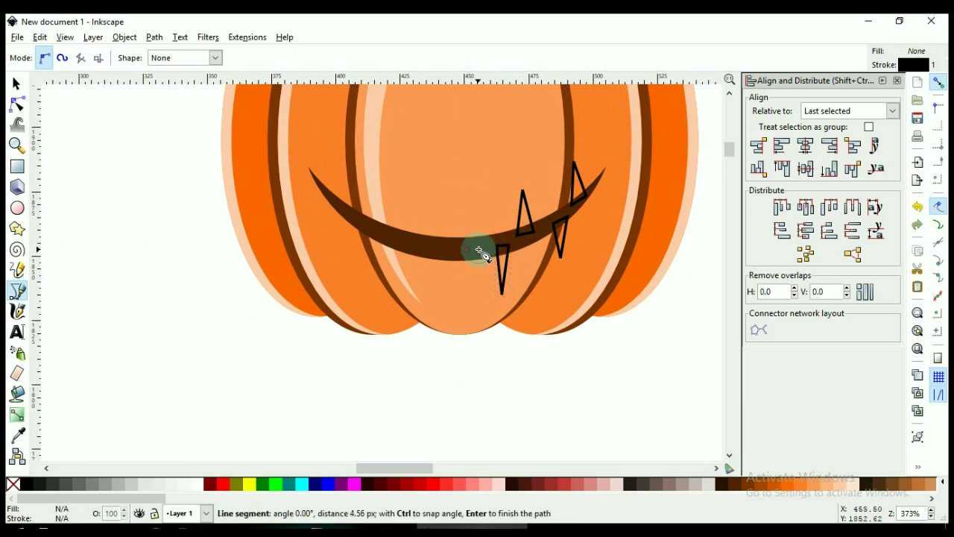
click(471, 206)
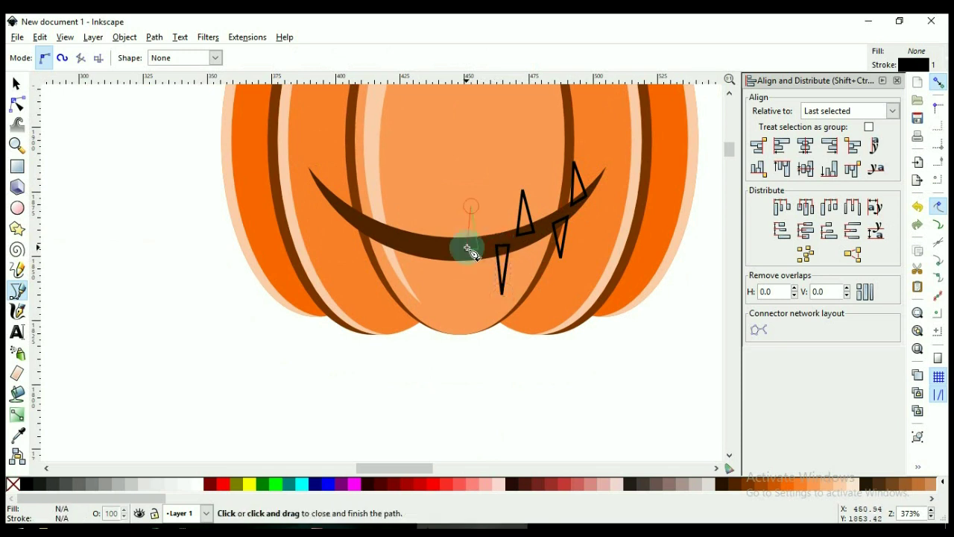
click(468, 251)
click(426, 253)
click(436, 301)
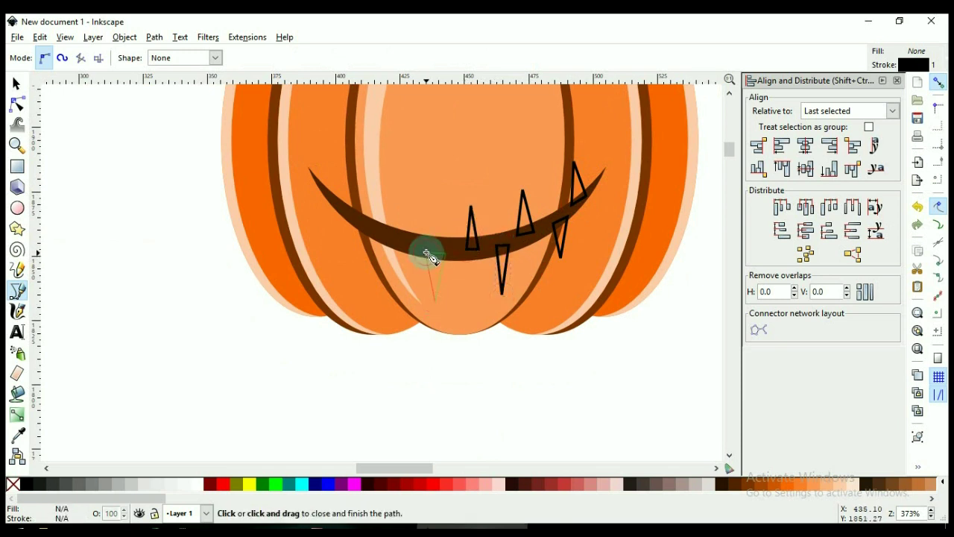
click(430, 255)
click(395, 238)
click(402, 192)
click(410, 237)
click(395, 236)
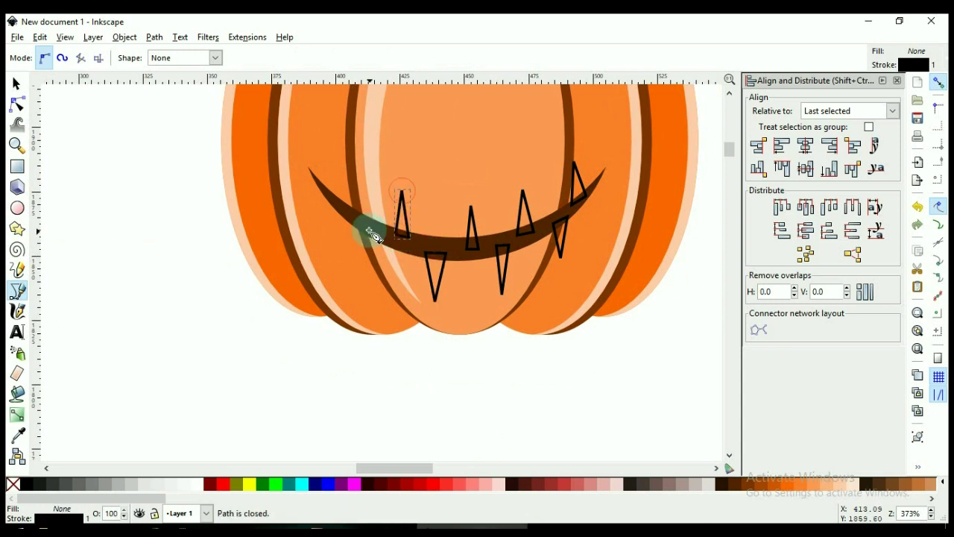
Add a small upward tooth and a narrow downward tooth on the mouth's left side.
click(371, 230)
click(373, 201)
click(377, 227)
click(372, 230)
click(367, 233)
click(389, 237)
click(383, 283)
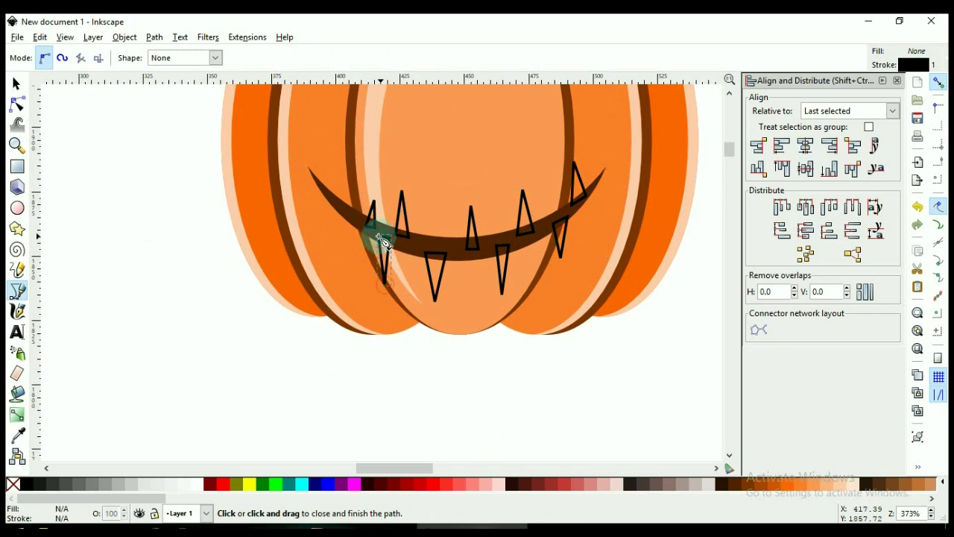
click(378, 237)
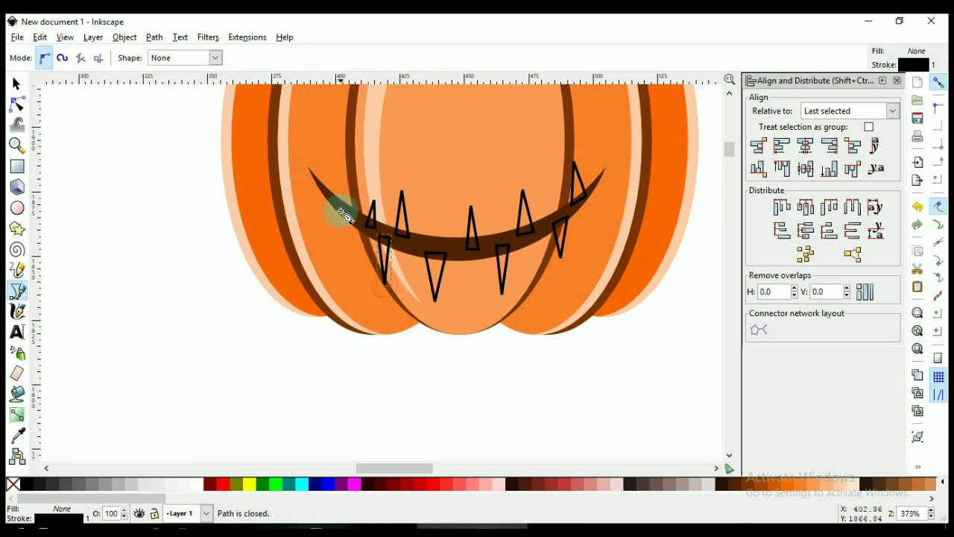
Dismiss the error, restart the path, and draw the leftmost downward tooth.
click(356, 217)
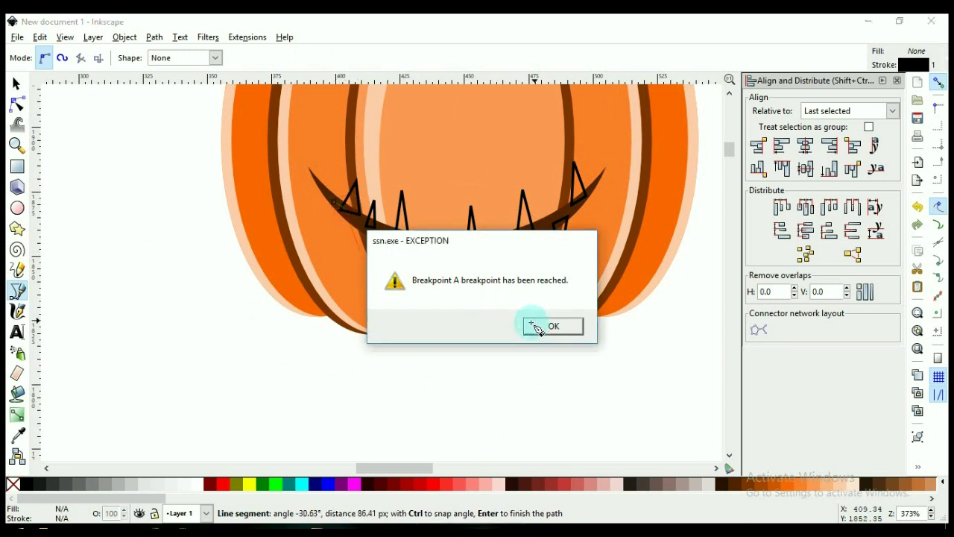
click(542, 326)
key(s)
key(b)
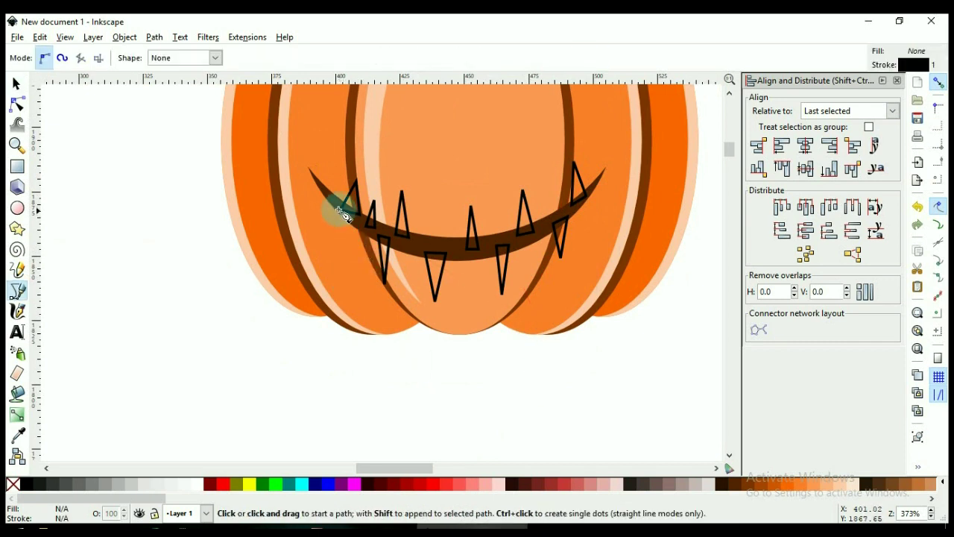
click(334, 206)
click(354, 200)
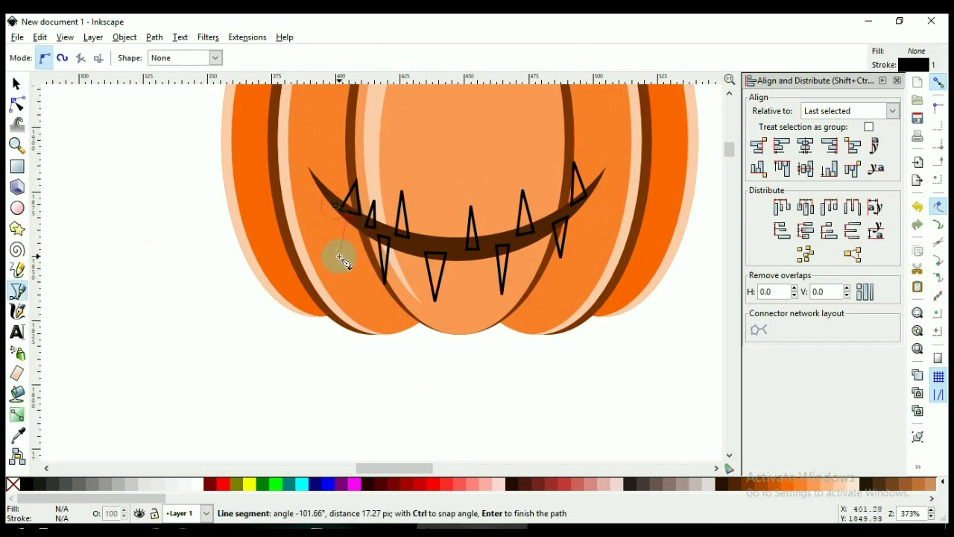
click(341, 261)
click(335, 202)
key(s)
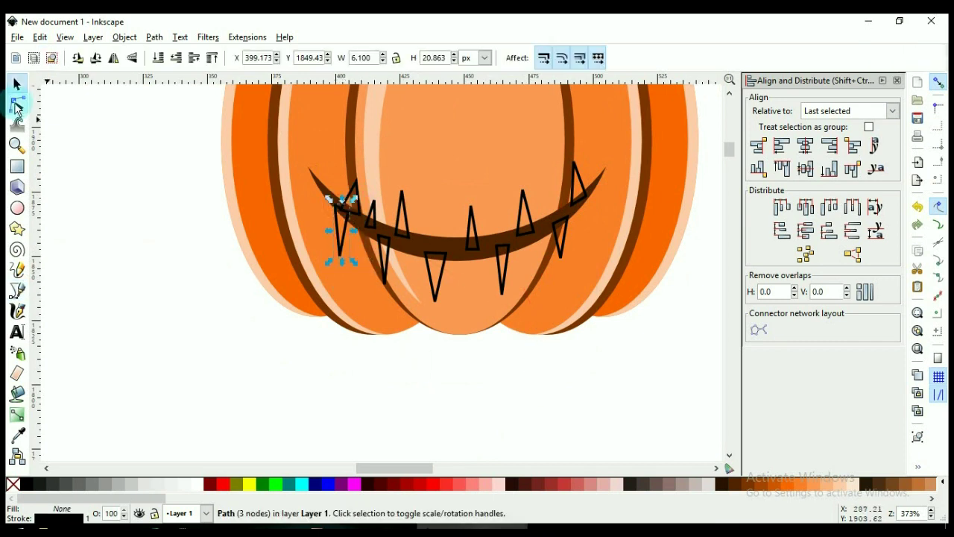
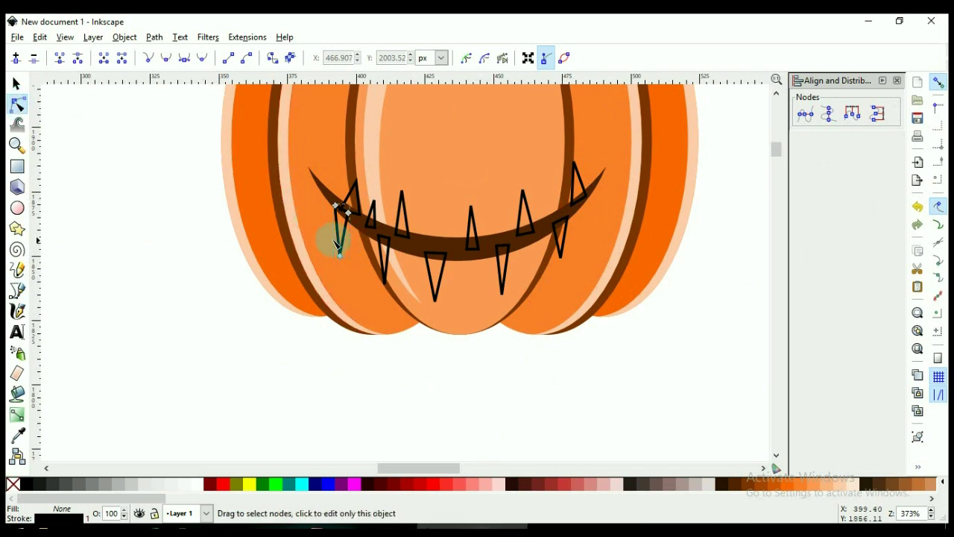
Curve the sides of the leftmost, small, lower-left and next upper teeth into fangs.
drag(343, 242, 351, 243)
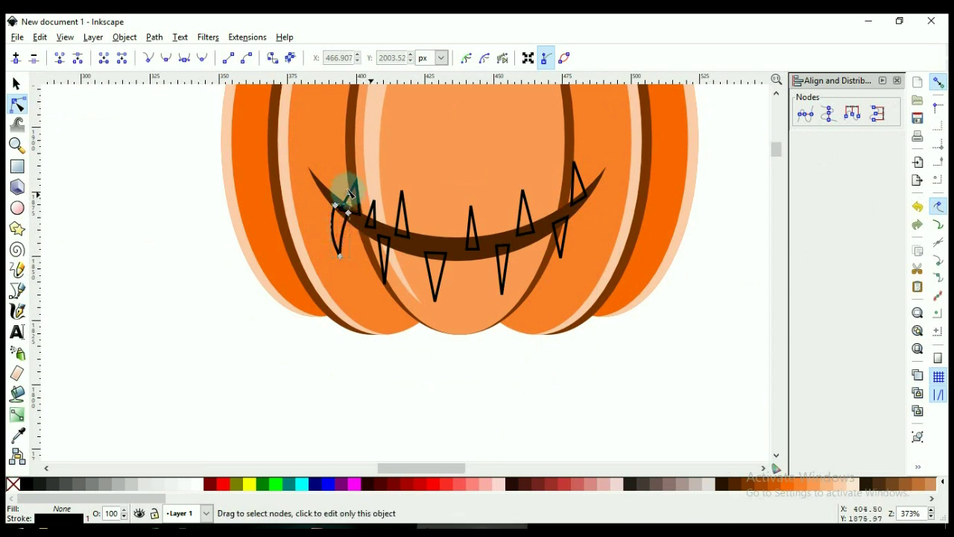
click(350, 202)
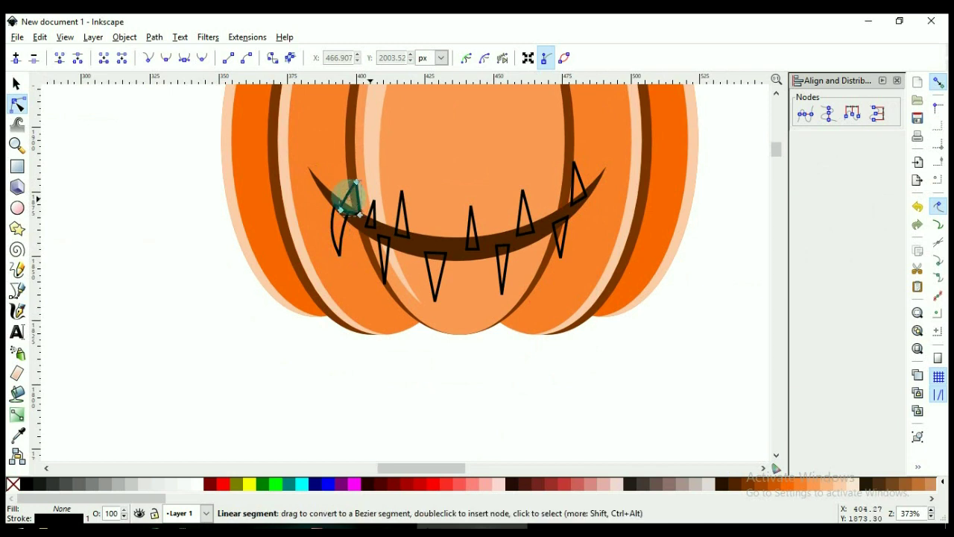
drag(359, 204, 373, 216)
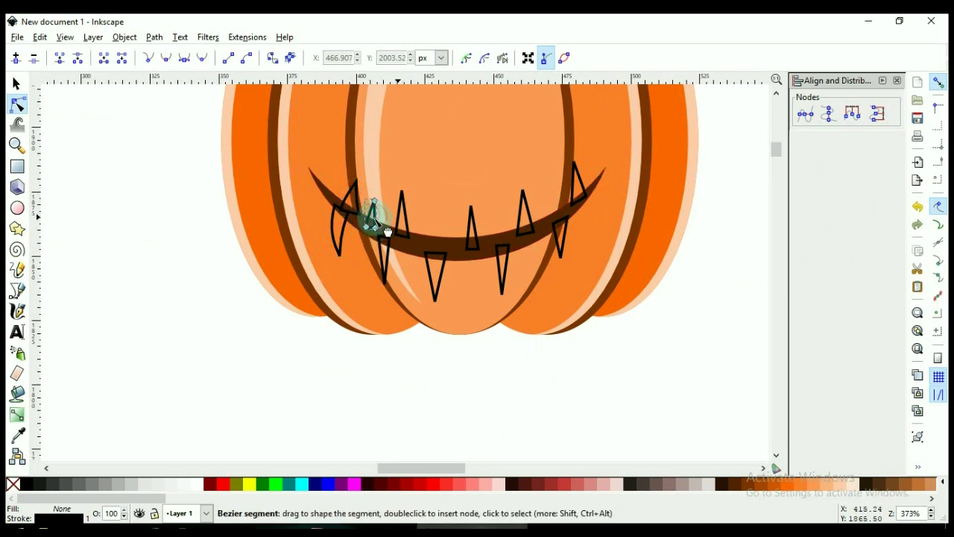
click(379, 251)
click(383, 256)
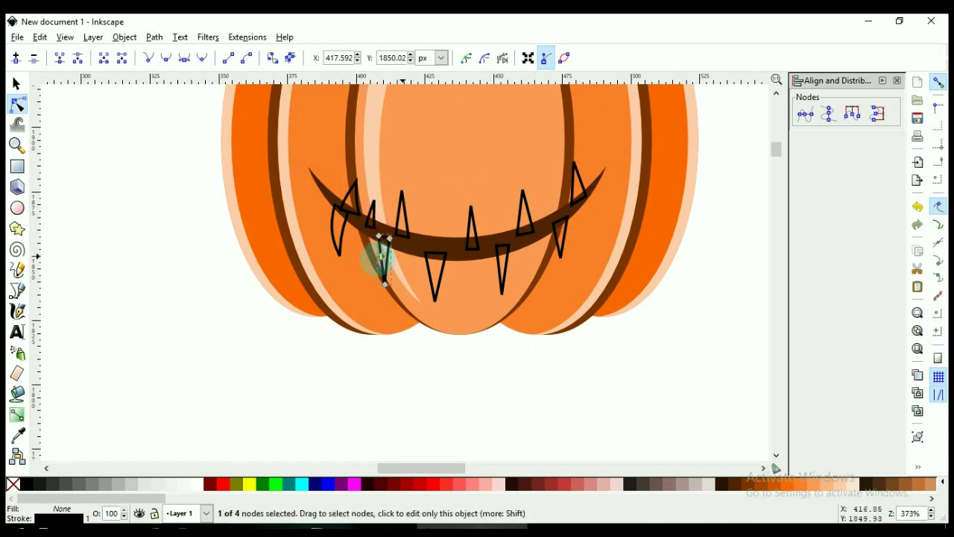
mouse_move(387, 270)
mouse_down()
mouse_move(387, 282)
mouse_move(383, 261)
mouse_move(396, 273)
mouse_up()
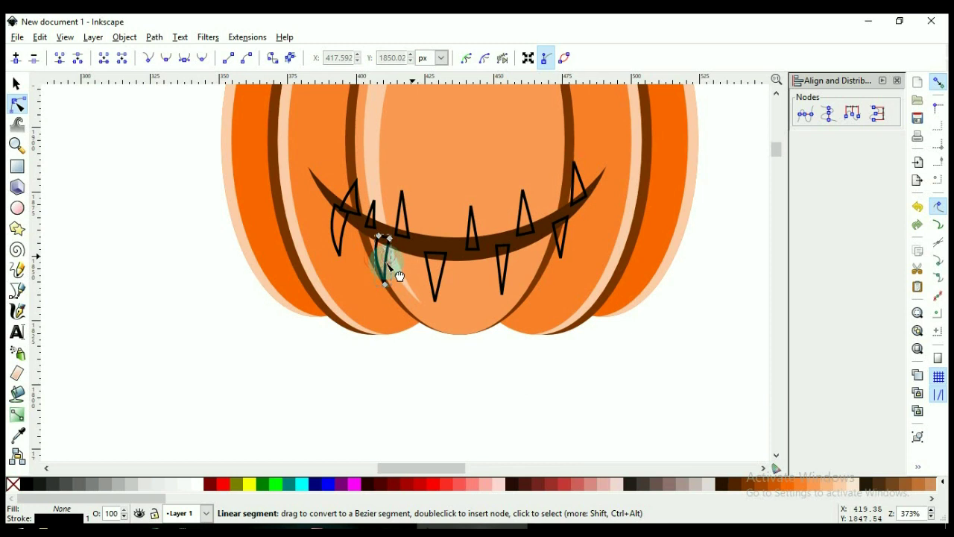
click(399, 216)
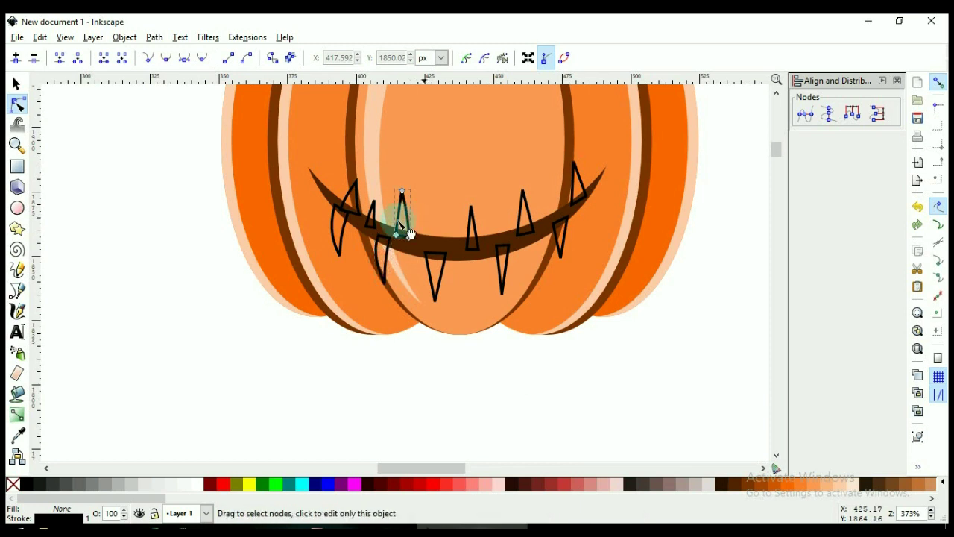
mouse_move(402, 225)
mouse_down()
mouse_move(390, 216)
mouse_move(405, 219)
mouse_up()
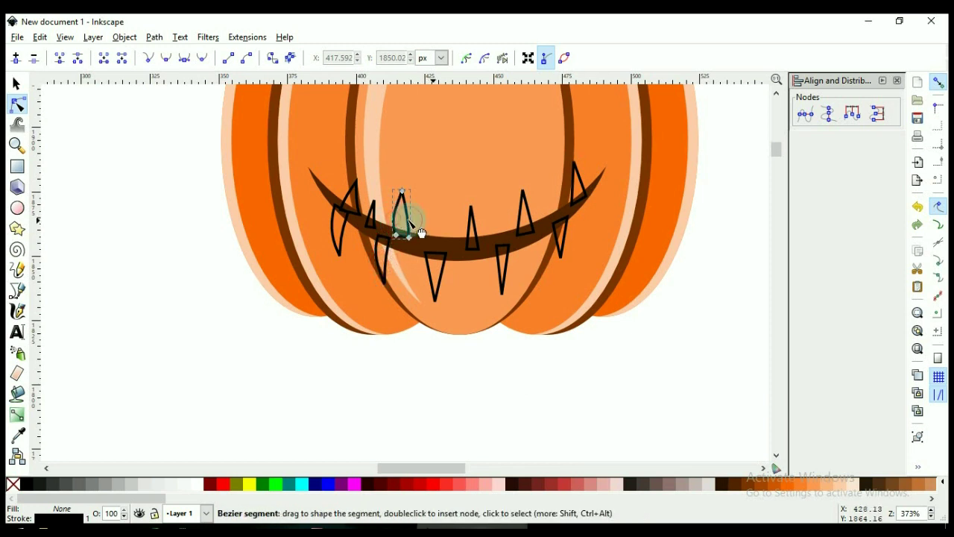
Reshape the middle and right teeth, bowing the upper-right tooth's right side outward.
click(429, 269)
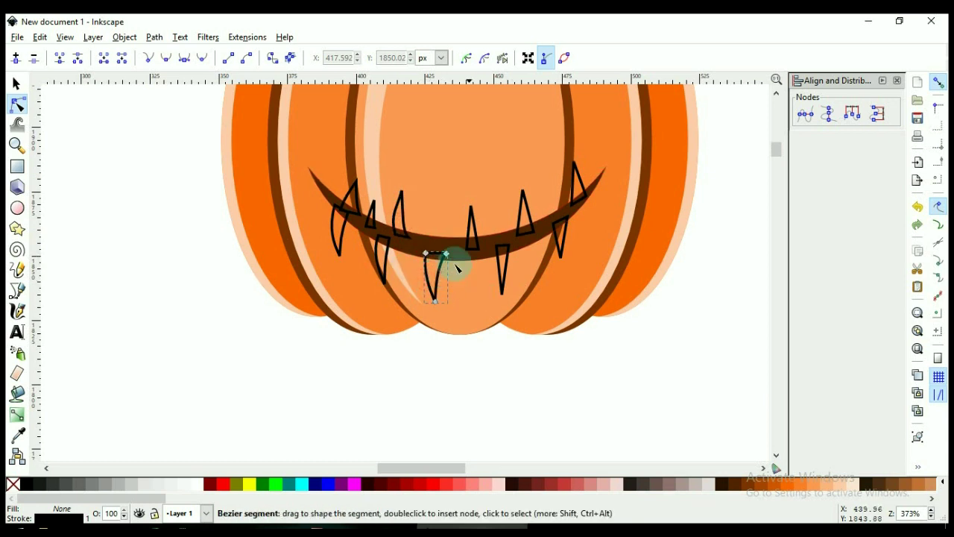
click(467, 237)
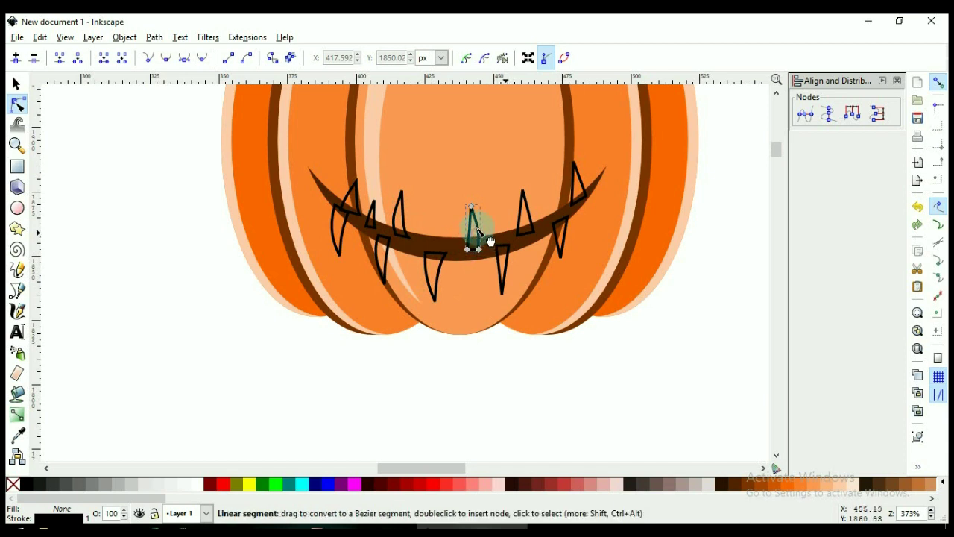
click(521, 221)
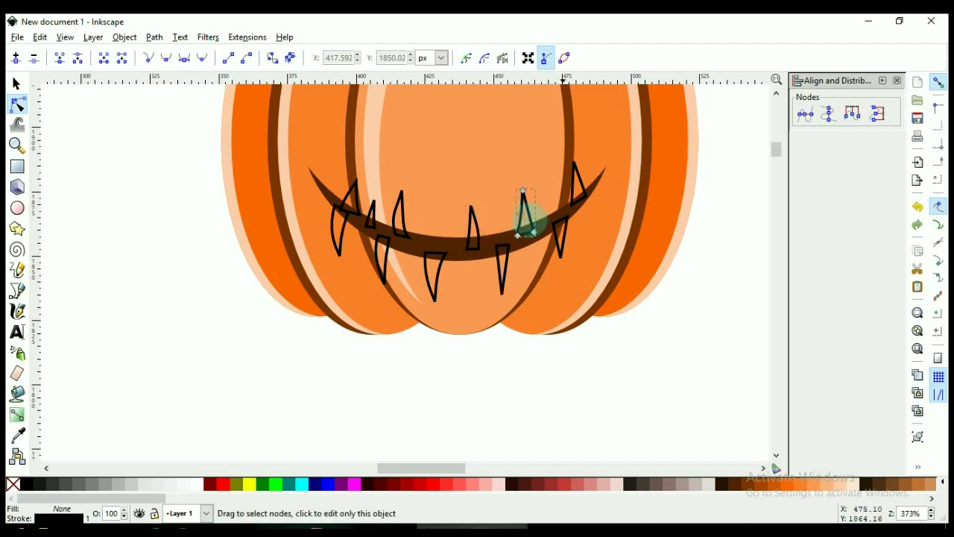
click(506, 273)
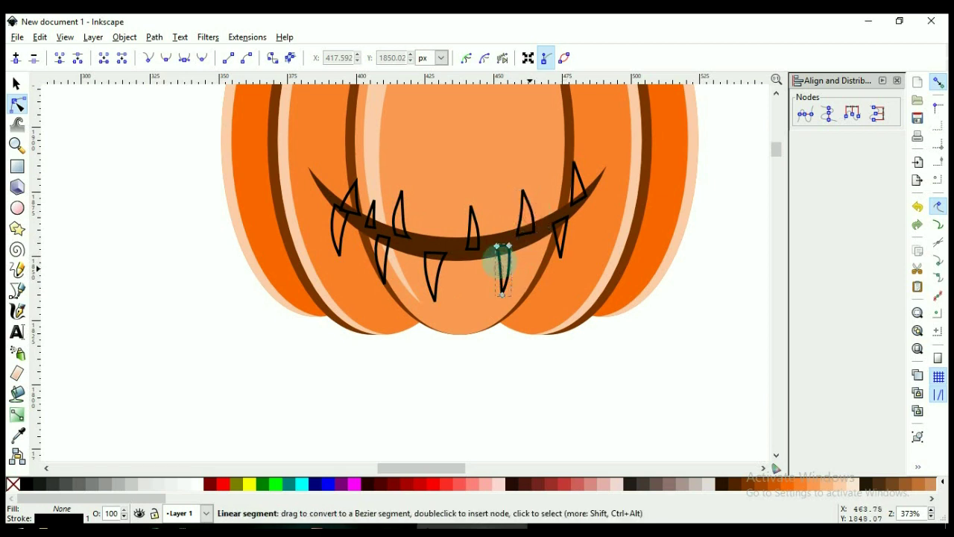
click(558, 235)
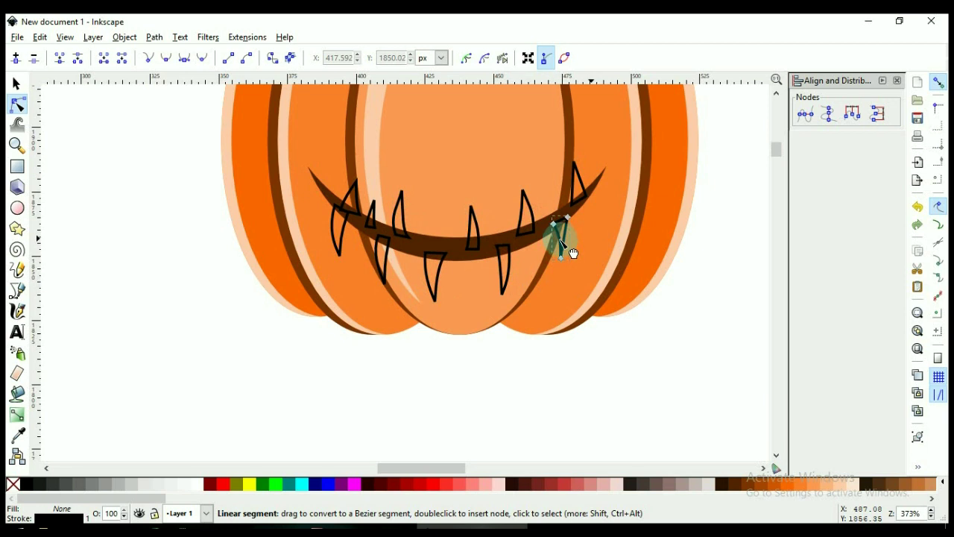
click(574, 200)
drag(583, 200, 581, 179)
Select the grin and all its teeth, adding the upper-right tooth with Shift.
key(s)
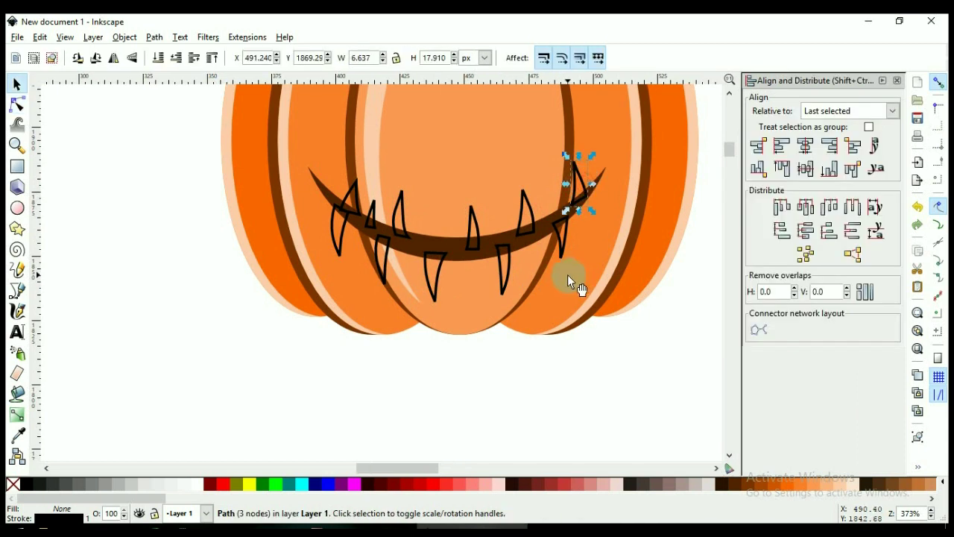
scroll(476, 280, up, 2)
click(470, 283)
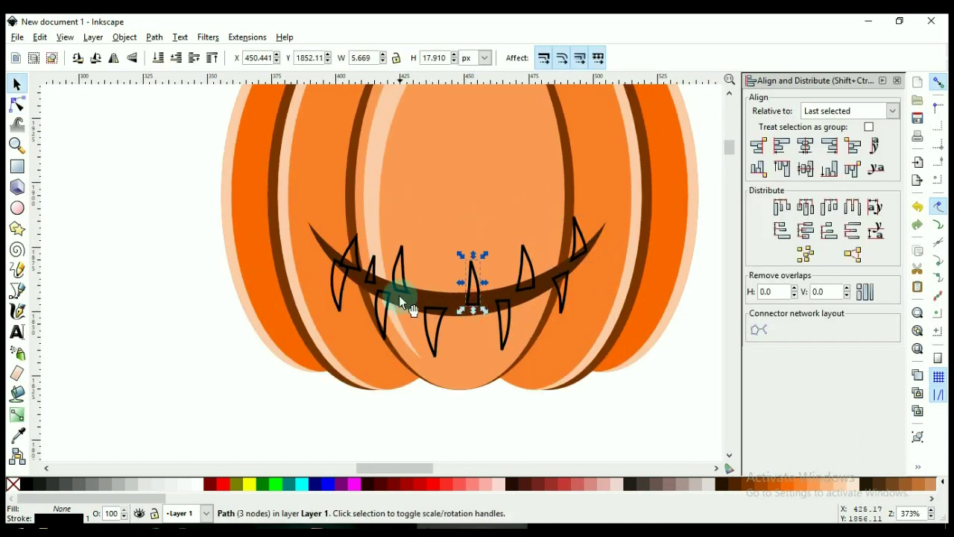
drag(401, 287, 415, 290)
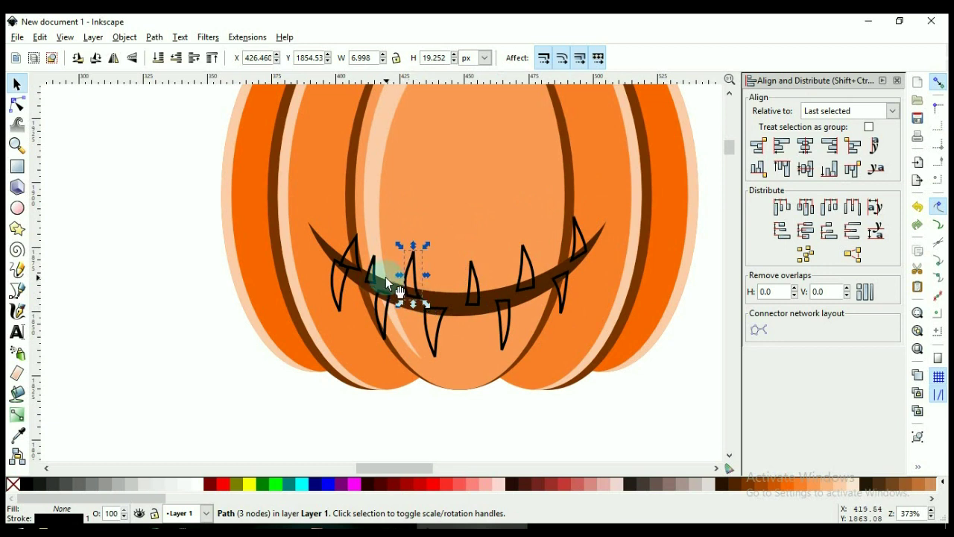
scroll(383, 280, down, 2)
drag(286, 420, 594, 140)
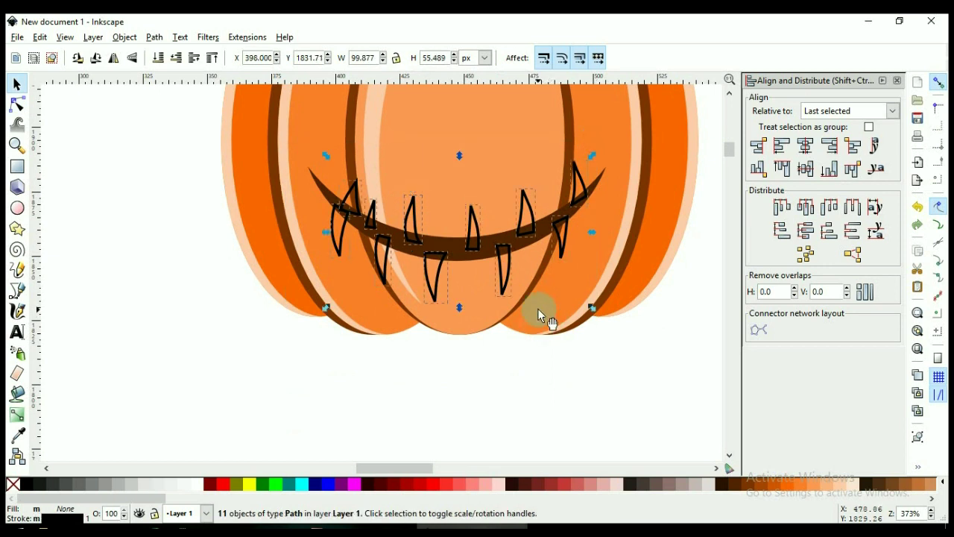
key(shift)
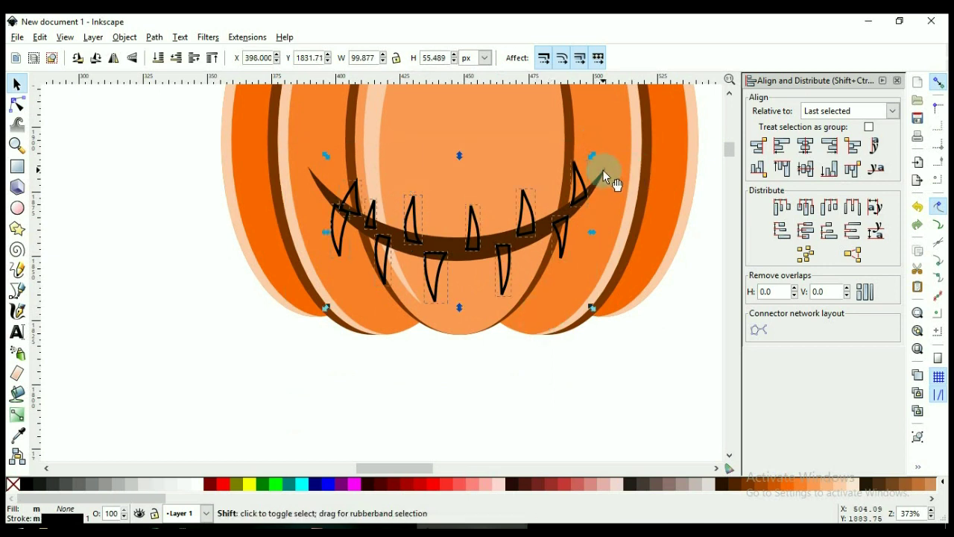
shift+click(601, 173)
scroll(427, 266, down, 2)
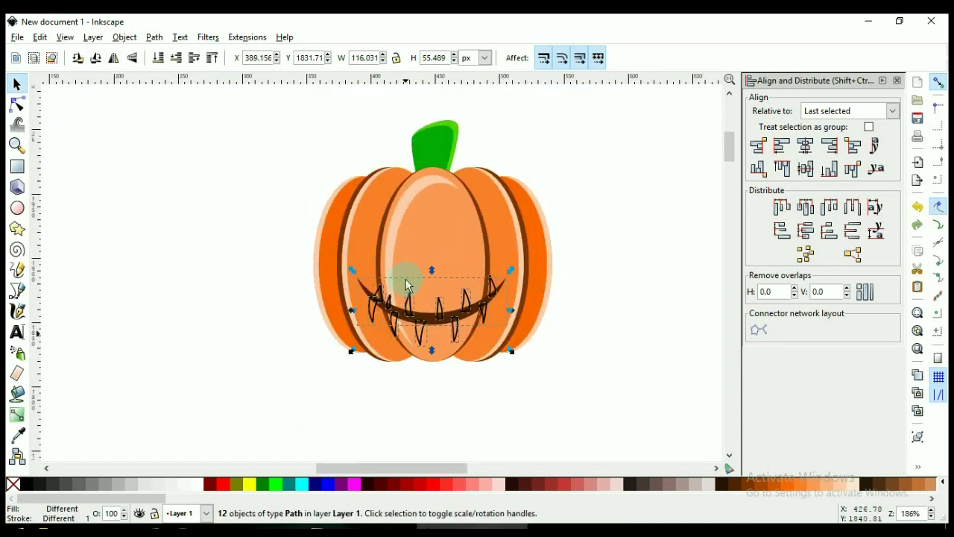
Union the selection into one dark brown 37-node mouth path.
click(156, 39)
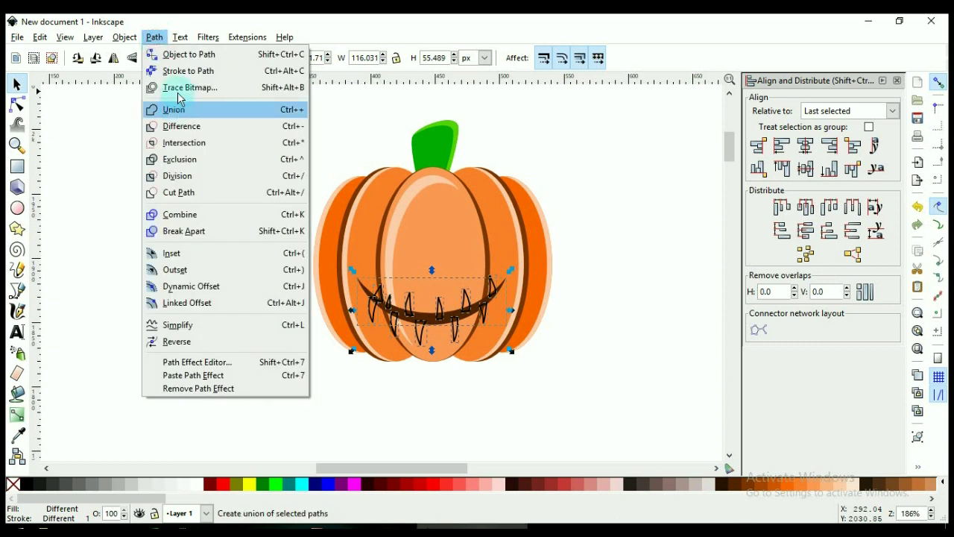
click(159, 37)
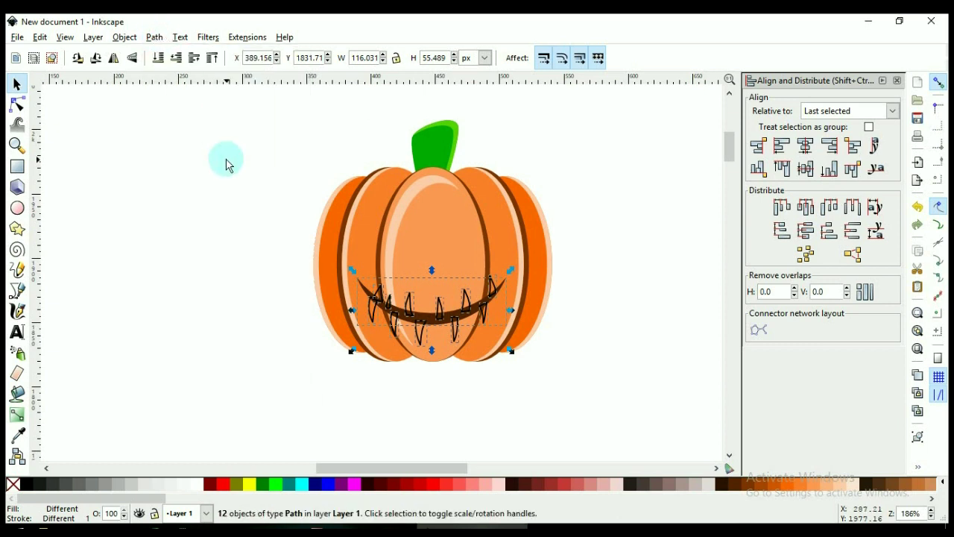
key(ctrl)
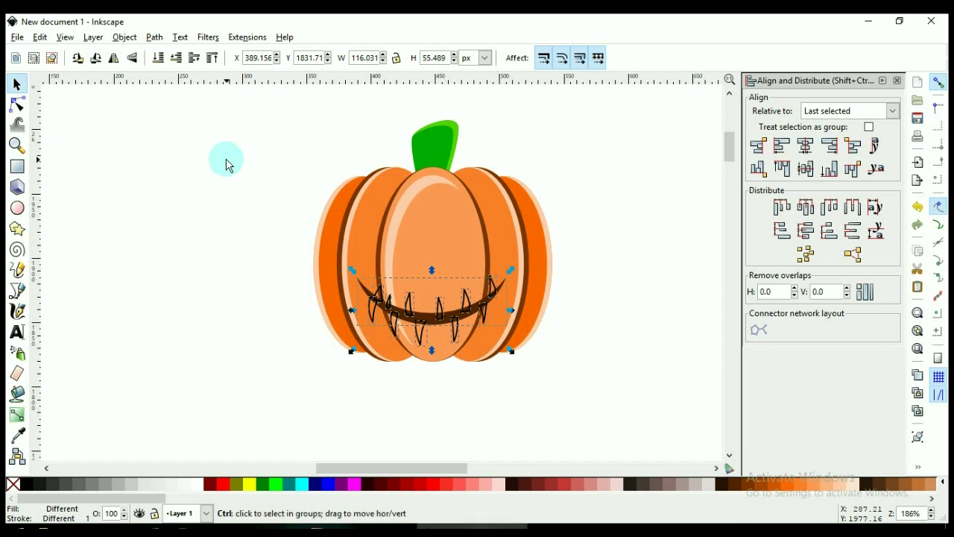
key(shift)
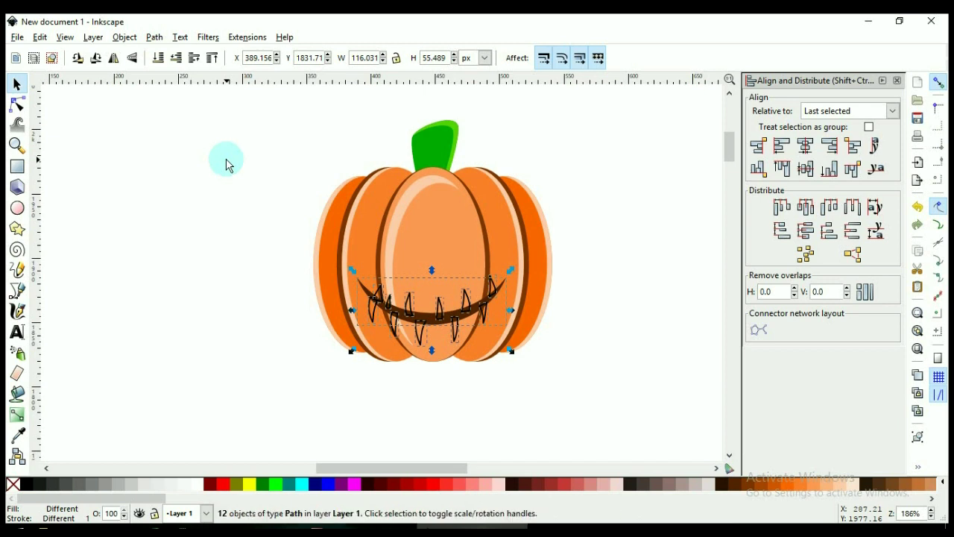
key(ctrl)
key(ctrl+plus)
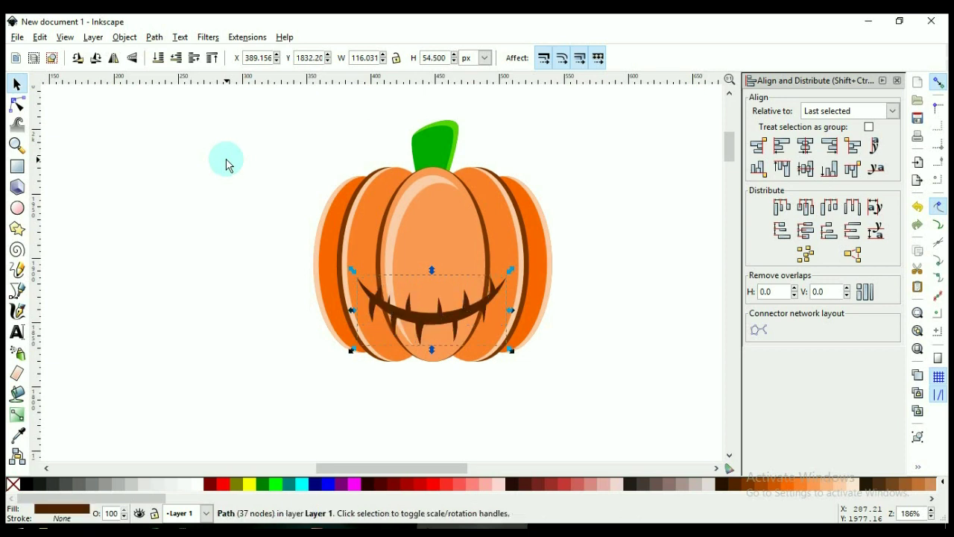
key(ctrl)
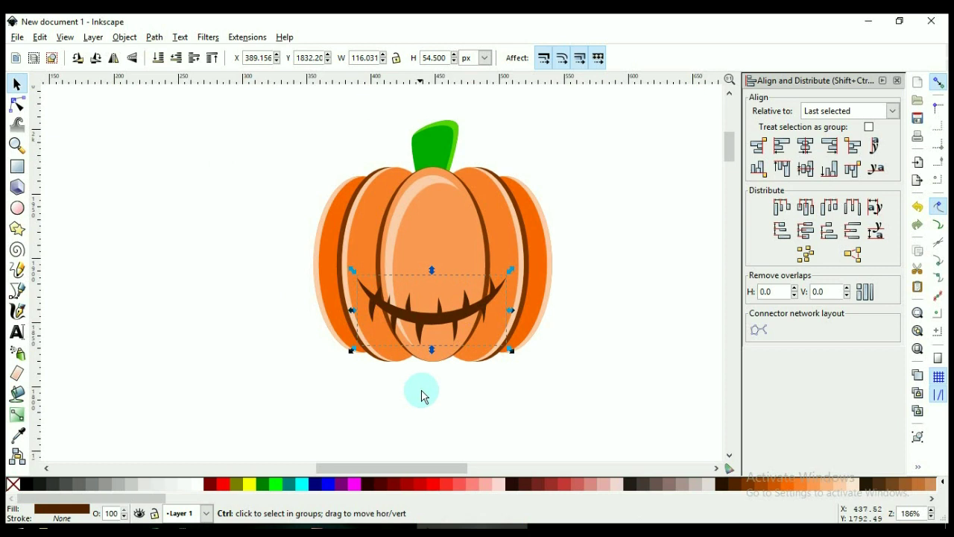
Check the reference thumbnail, then raise the Pencil tool's smoothing from 4 to 37.
ctrl+scroll(413, 386, down, 2)
scroll(412, 387, up, 1)
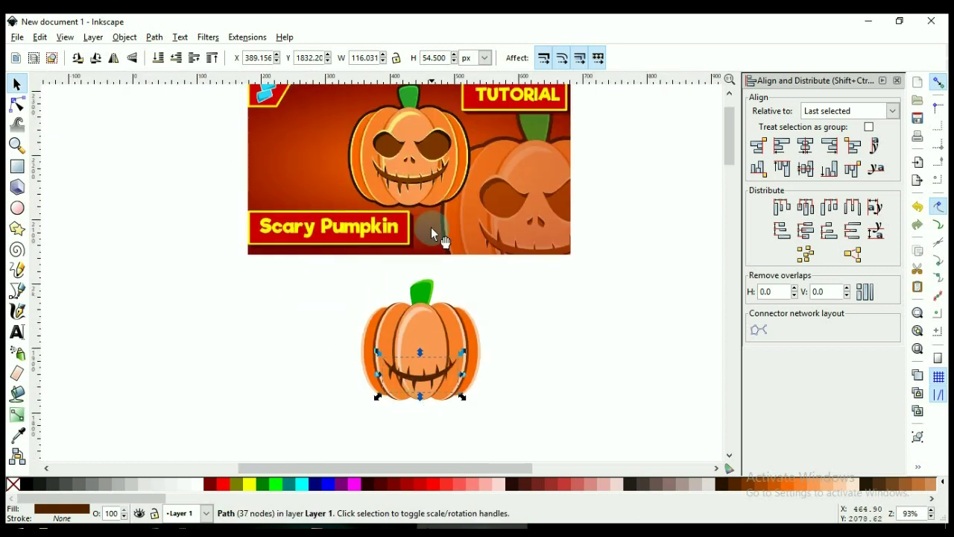
key(ctrl)
click(17, 270)
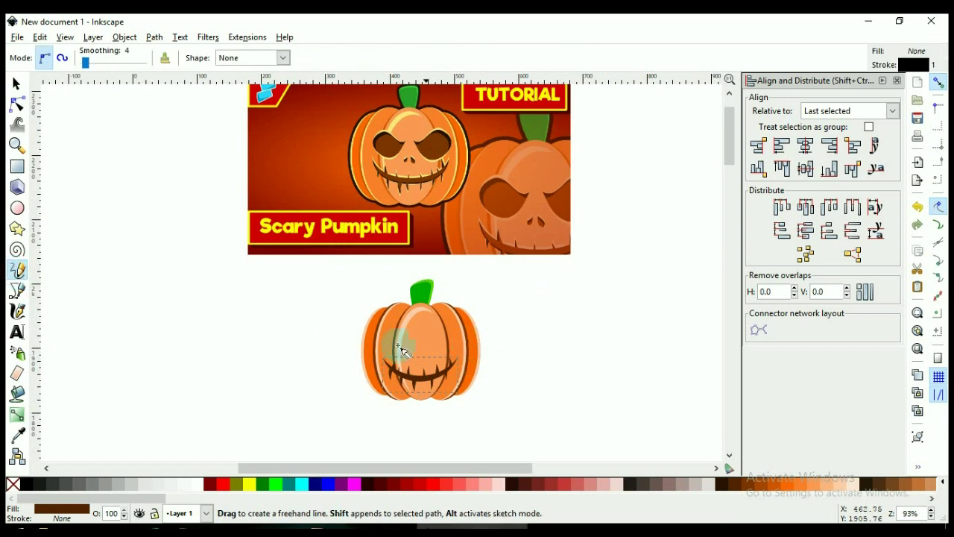
click(86, 65)
drag(85, 66, 90, 68)
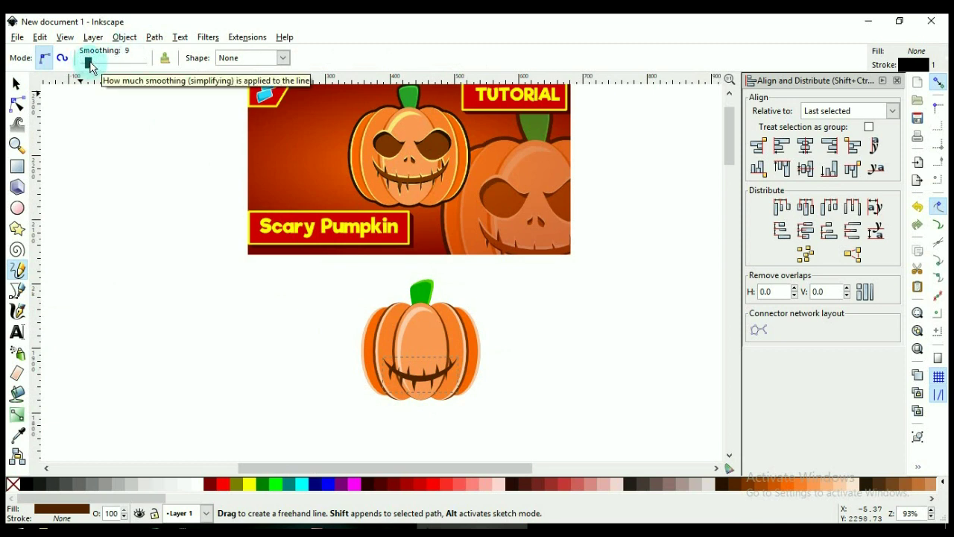
drag(90, 67, 107, 69)
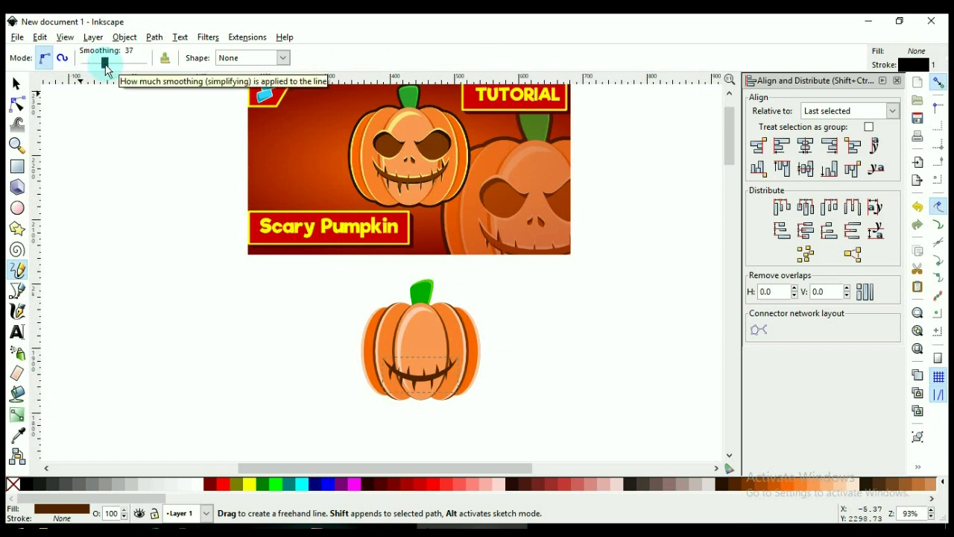
ctrl+scroll(420, 388, up, 4)
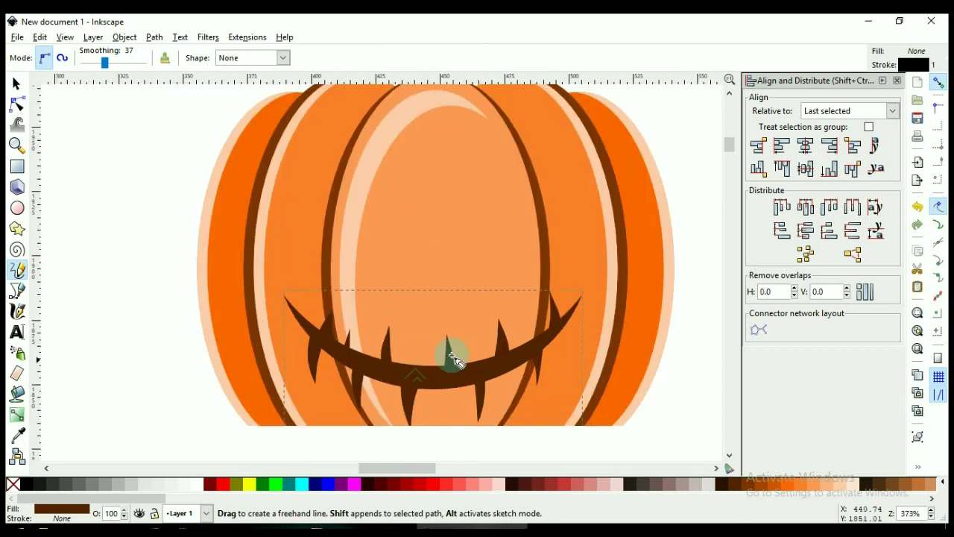
Draw a closed freehand eye shape on the pumpkin's upper right and shift it up.
mouse_move(454, 218)
mouse_down()
mouse_move(532, 184)
mouse_move(589, 240)
mouse_move(484, 283)
mouse_move(450, 214)
mouse_up()
key(ctrl+z)
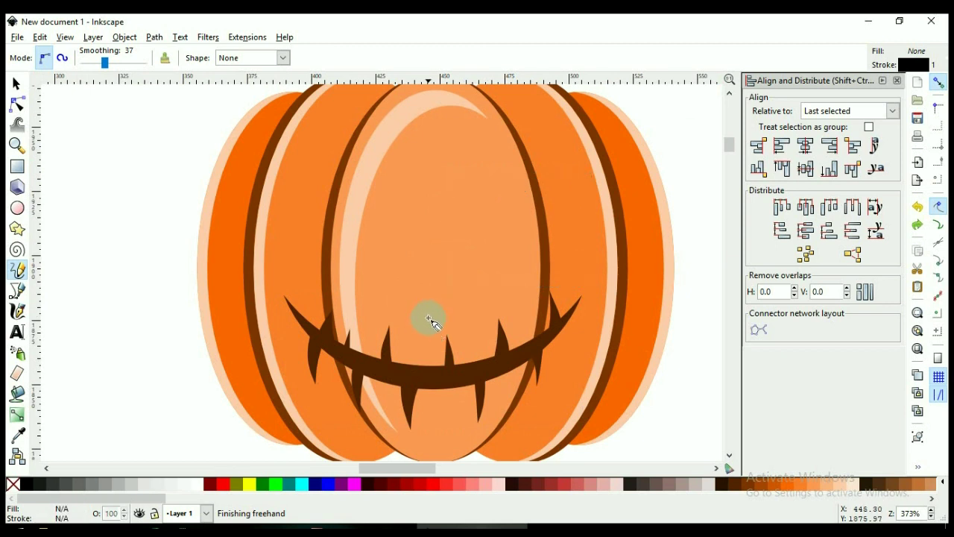
mouse_move(453, 222)
mouse_down()
mouse_move(483, 226)
mouse_move(514, 203)
mouse_move(576, 187)
mouse_move(603, 232)
mouse_move(569, 288)
mouse_move(532, 293)
mouse_move(514, 289)
mouse_move(452, 223)
mouse_up()
key(s)
drag(577, 284, 570, 270)
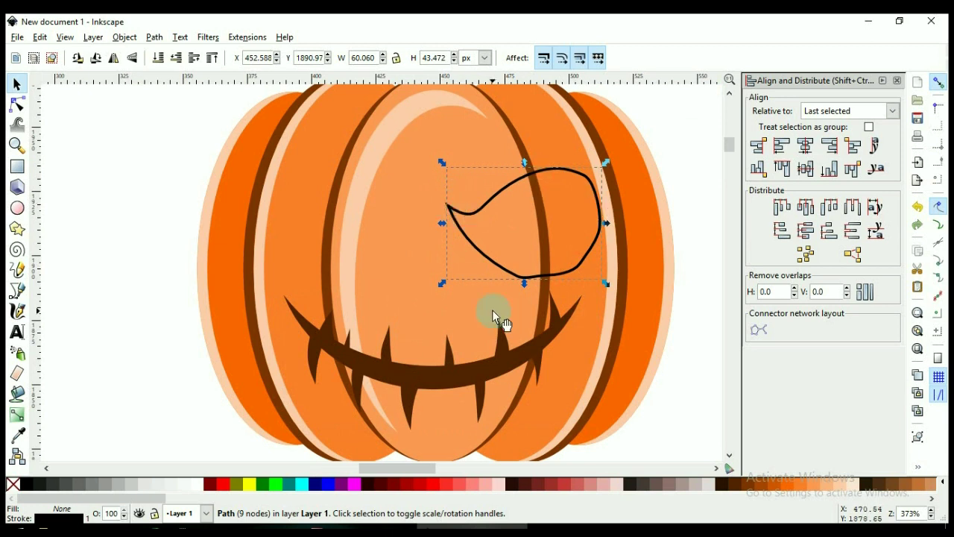
Delete the eye's extra nodes and smooth the remaining five into a teardrop.
key(n)
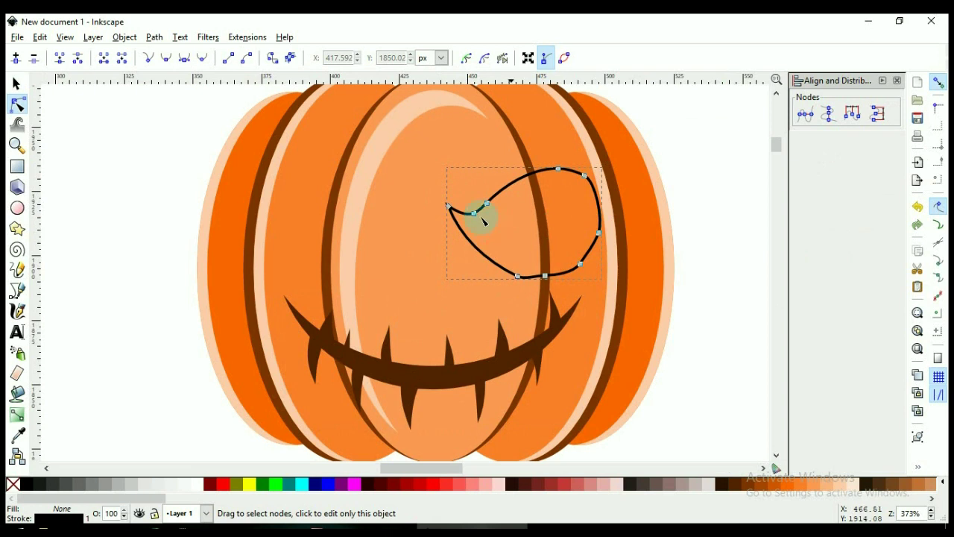
click(492, 203)
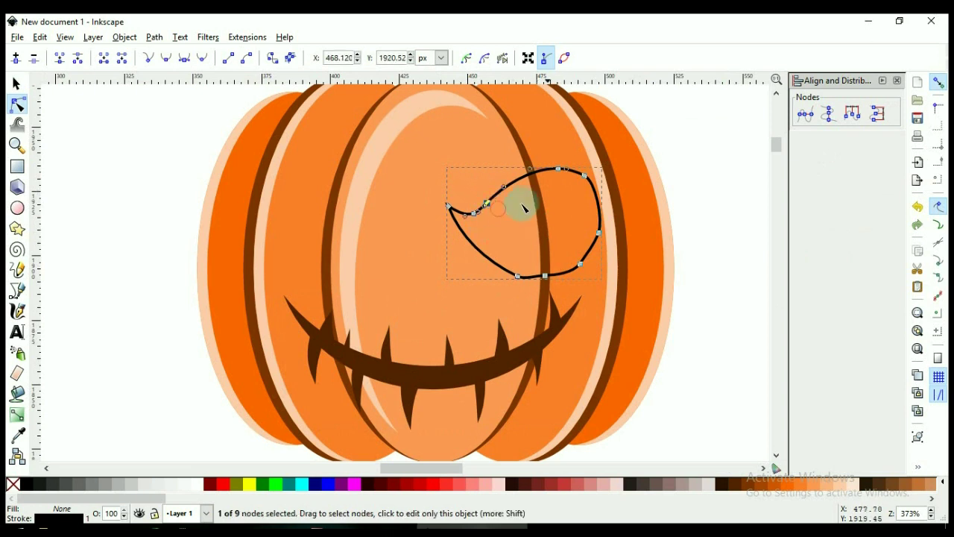
key(Delete)
drag(603, 166, 590, 294)
key(Delete)
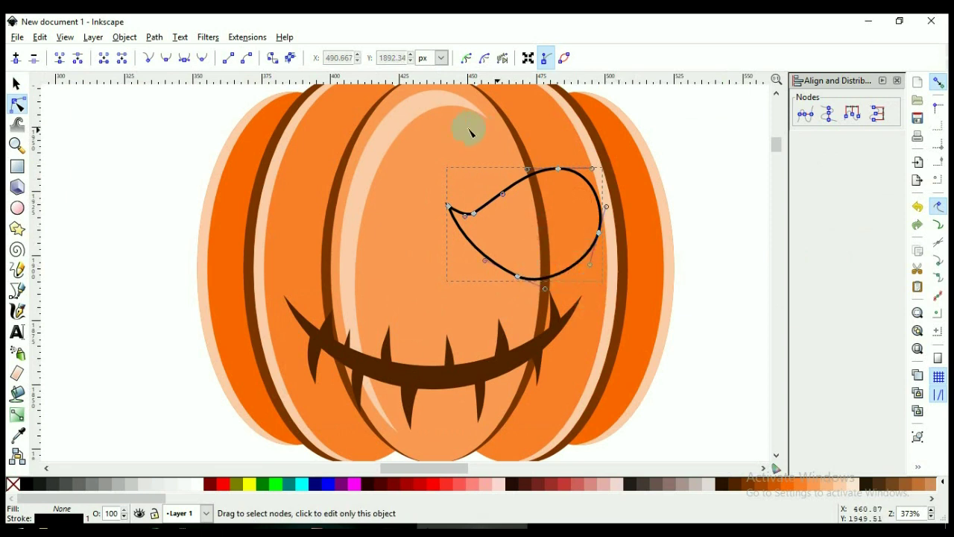
drag(466, 122, 635, 324)
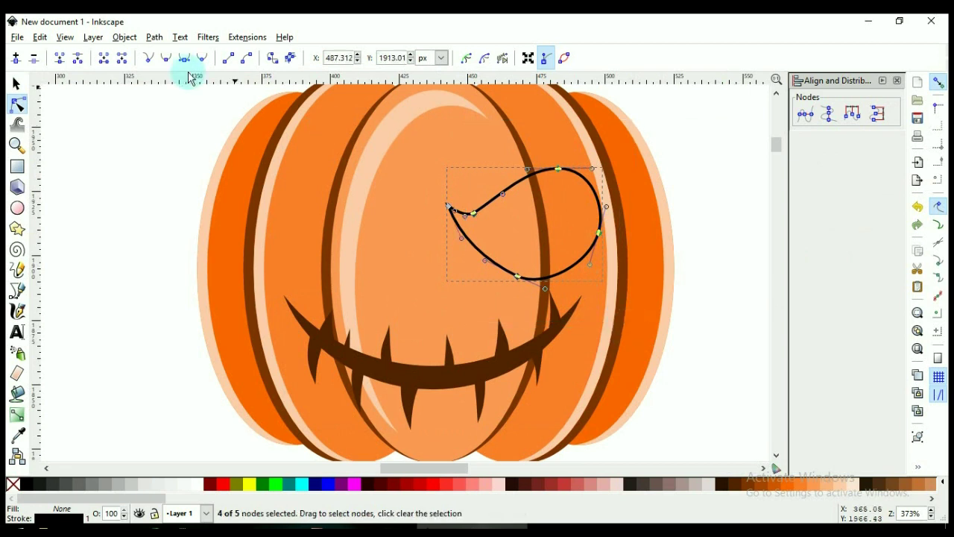
click(169, 63)
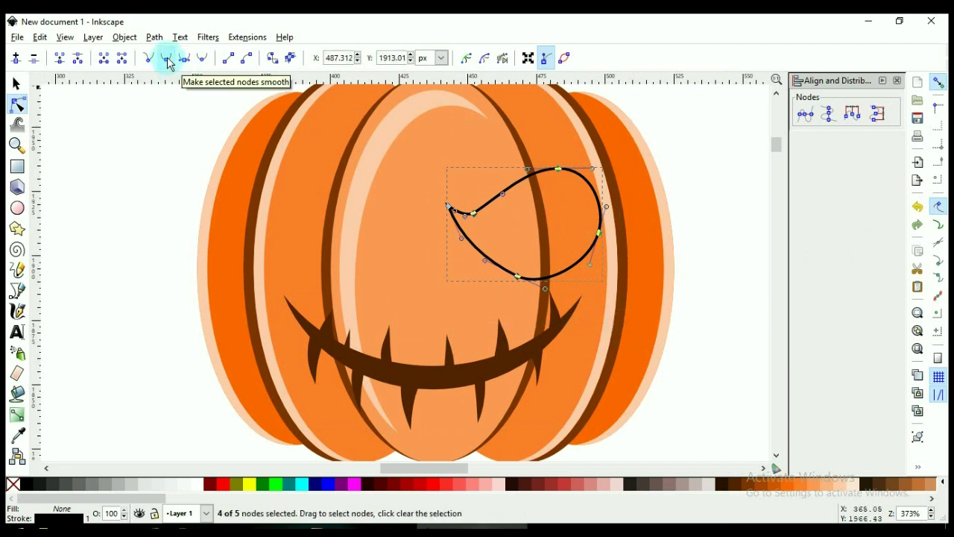
click(169, 63)
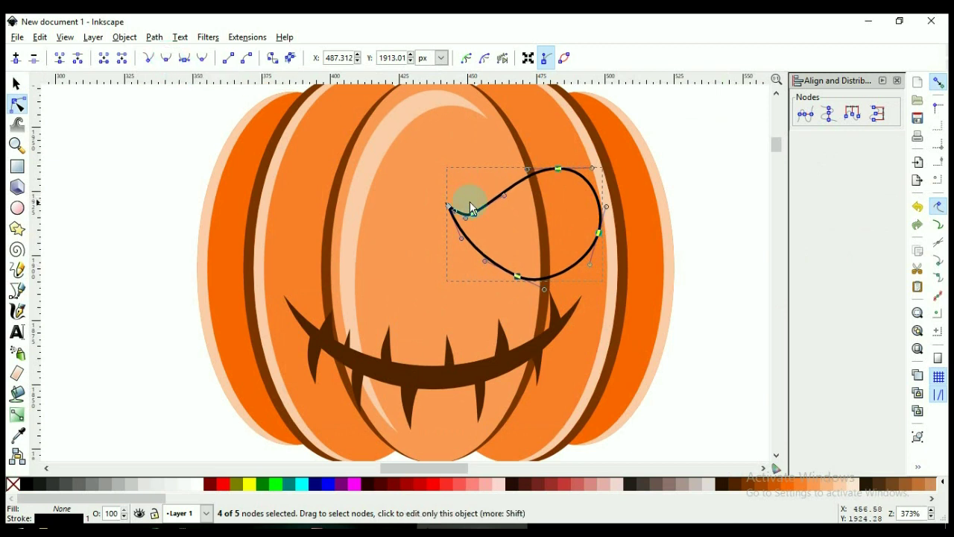
key(s)
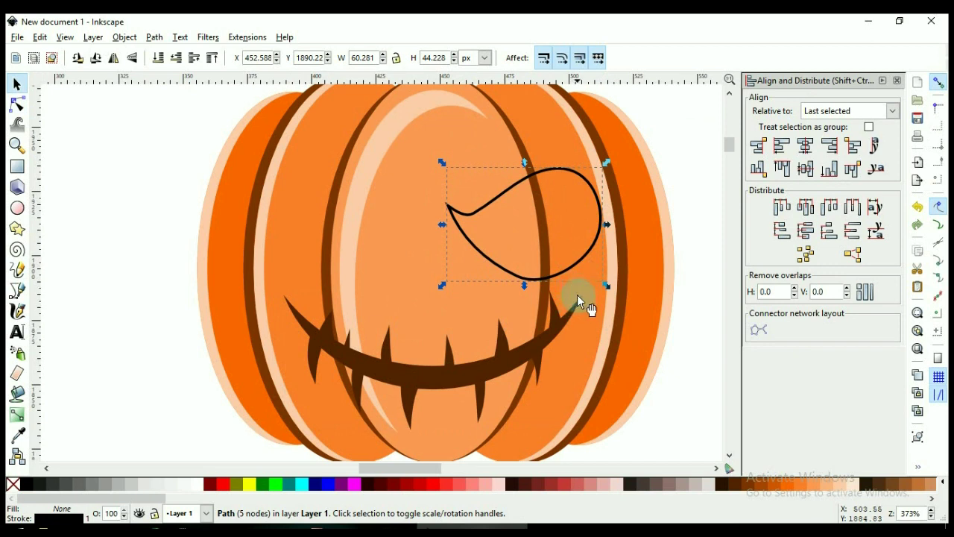
Give the eye the grin's dark brown fill with the Dropper and remove its black stroke.
key(d)
click(473, 372)
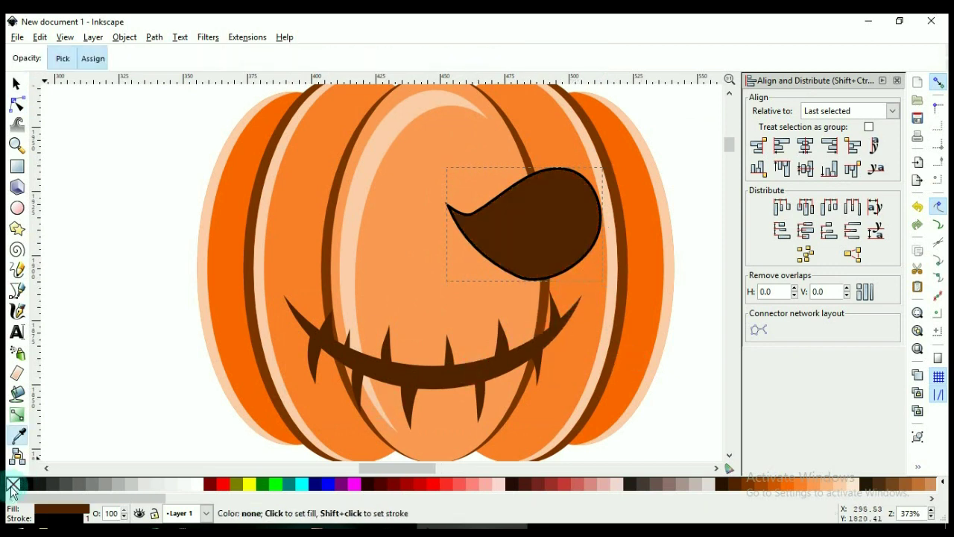
shift+click(13, 485)
key(s)
scroll(516, 333, down, 2)
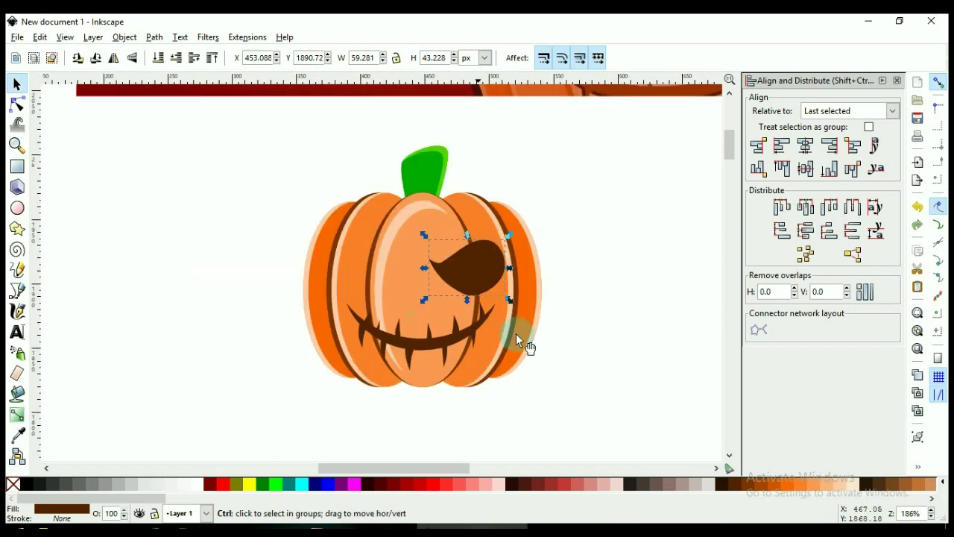
scroll(513, 342, up, 5)
scroll(510, 351, up, 5)
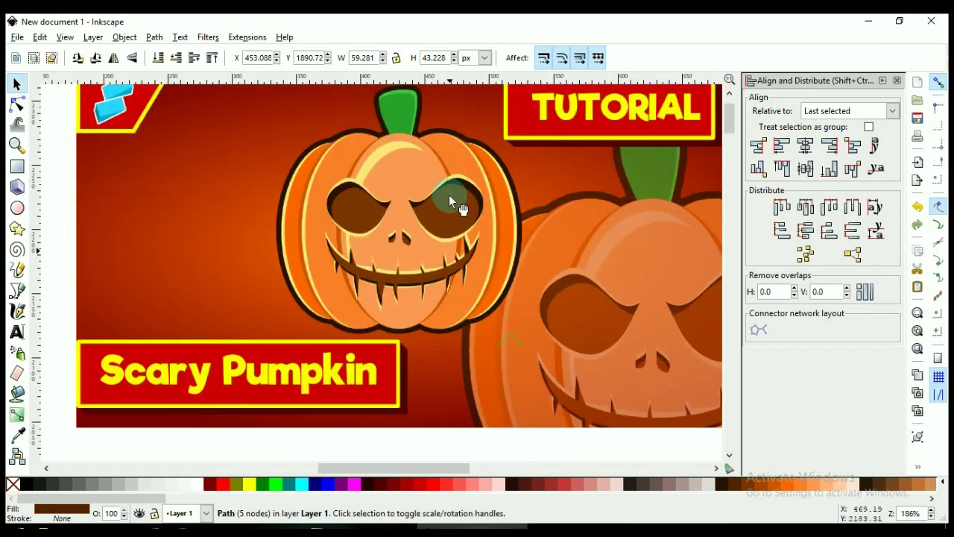
scroll(432, 269, down, 10)
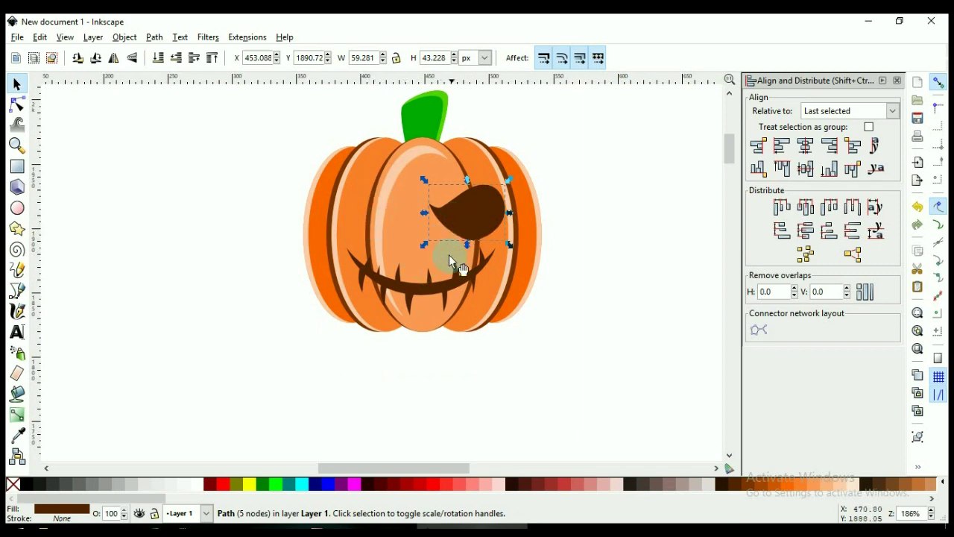
scroll(457, 298, up, 10)
scroll(455, 302, down, 5)
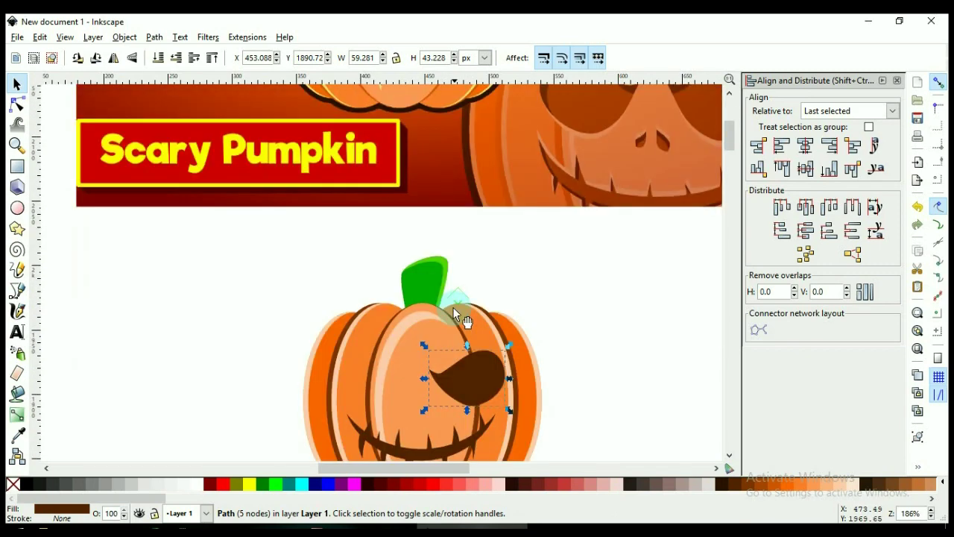
scroll(454, 309, down, 3)
scroll(456, 237, up, 2)
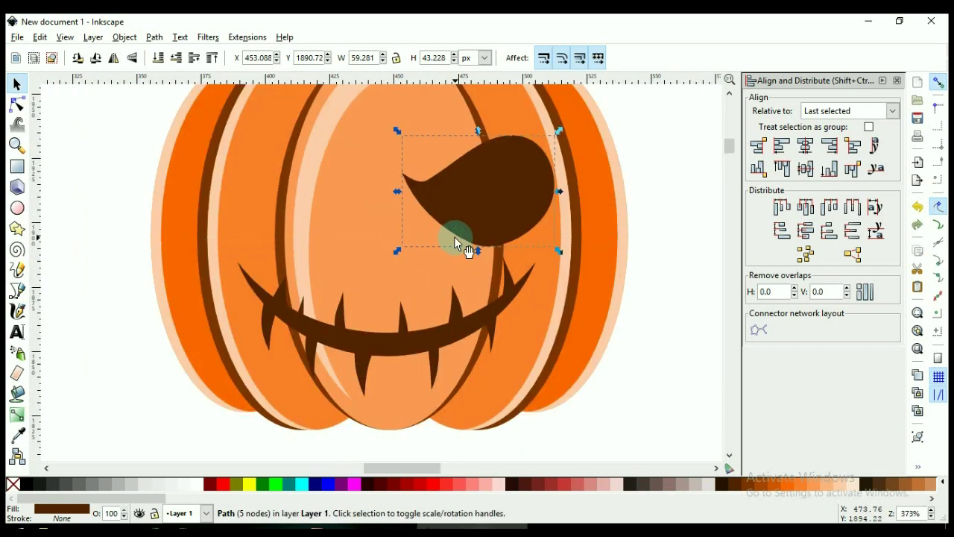
Adjust the eye's tip node and handle so its inner point curves more neatly.
key(n)
drag(401, 174, 409, 171)
drag(427, 210, 421, 209)
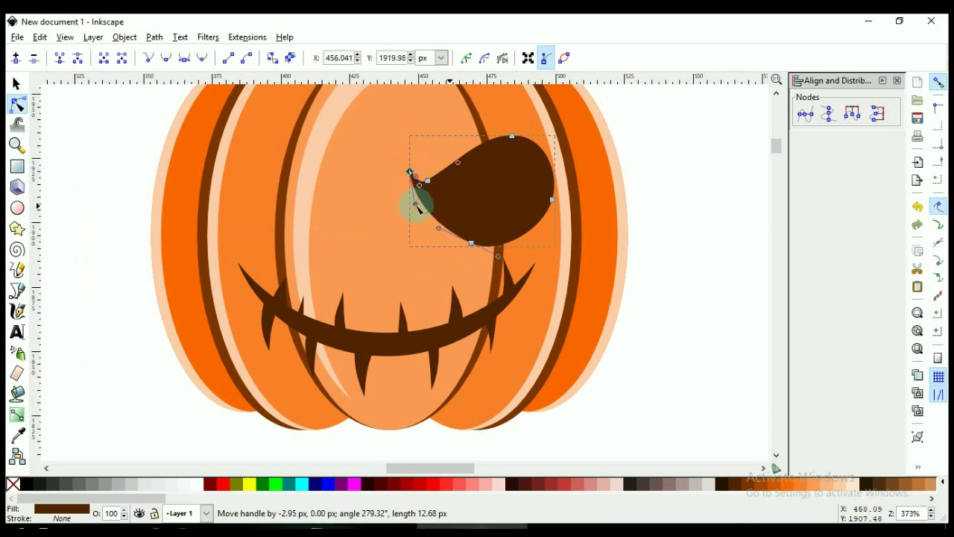
key(s)
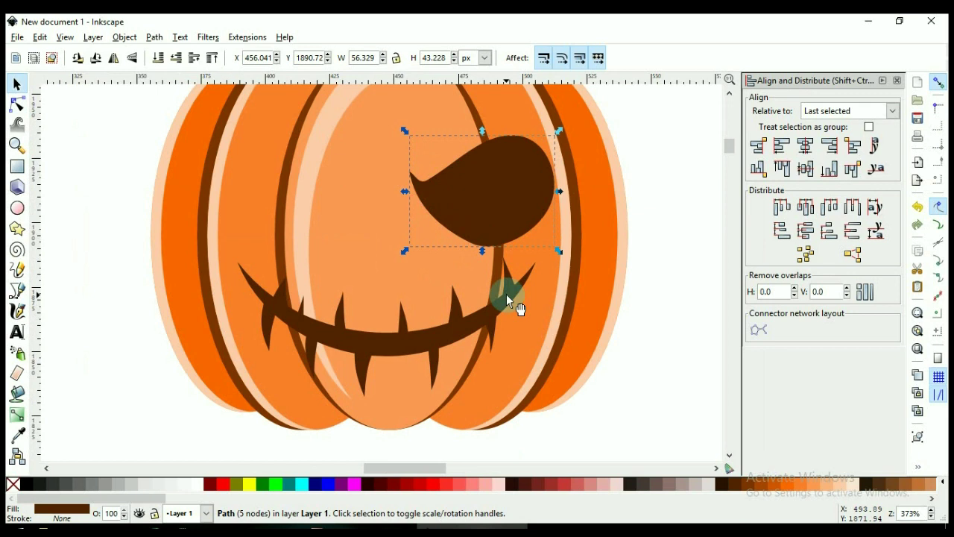
click(471, 197)
Draw two small freehand nostril shapes below the eye with the Pencil.
click(18, 270)
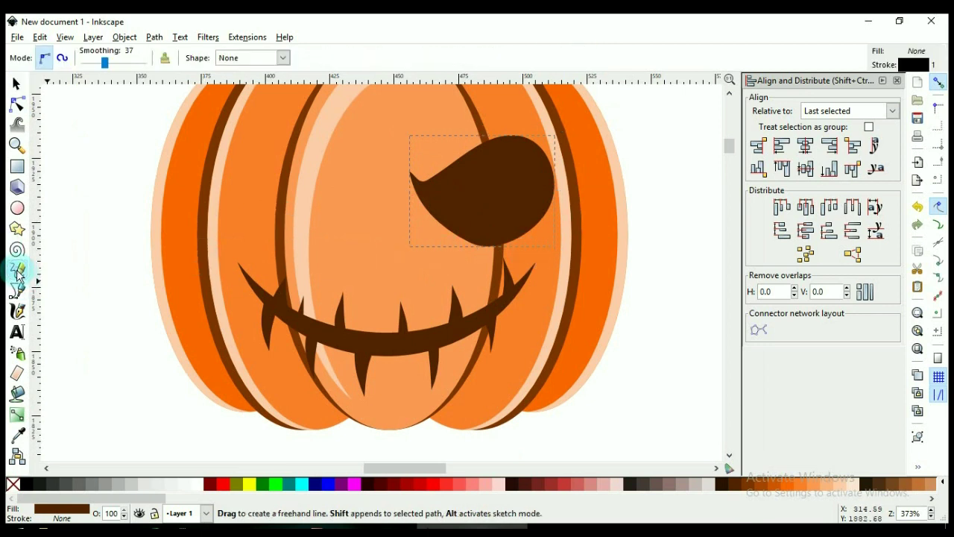
scroll(403, 246, up, 15)
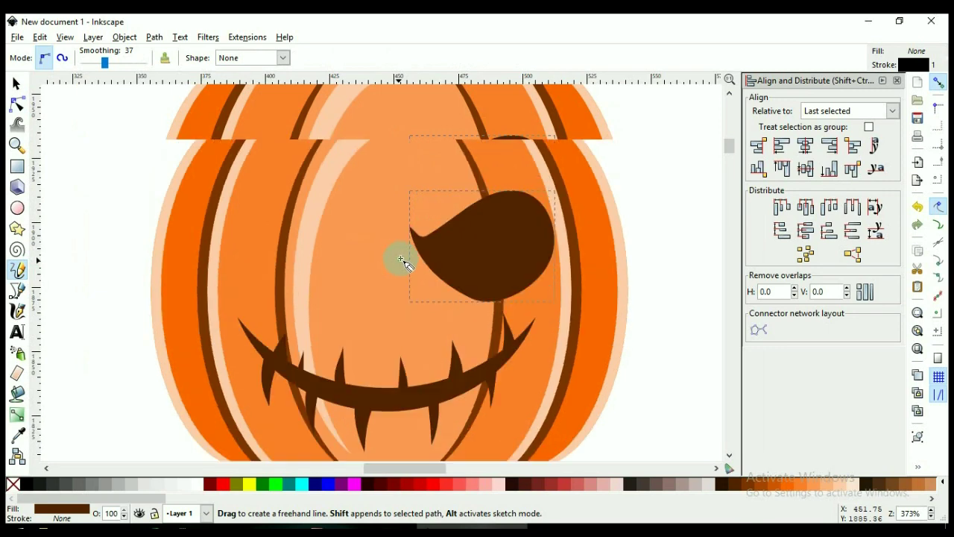
scroll(402, 261, up, 3)
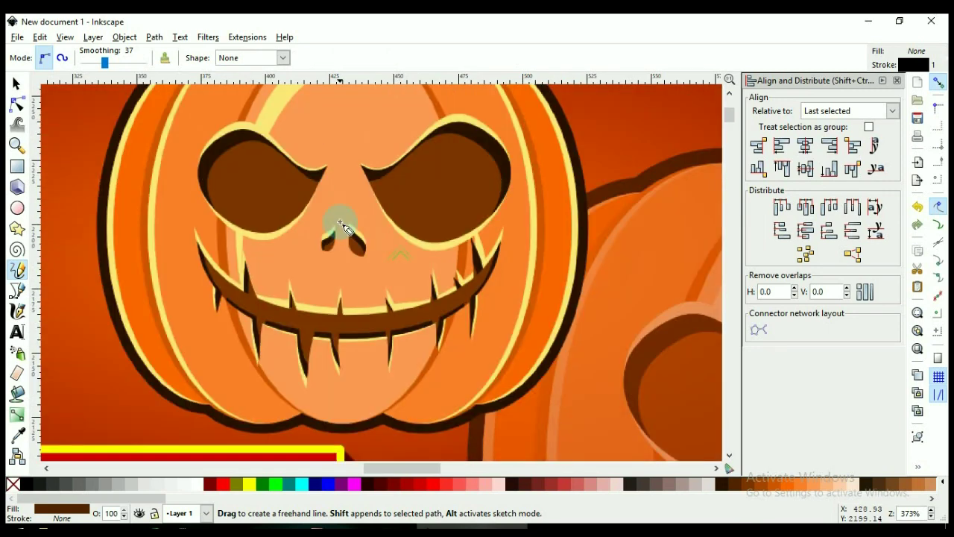
scroll(320, 241, down, 11)
scroll(388, 329, down, 10)
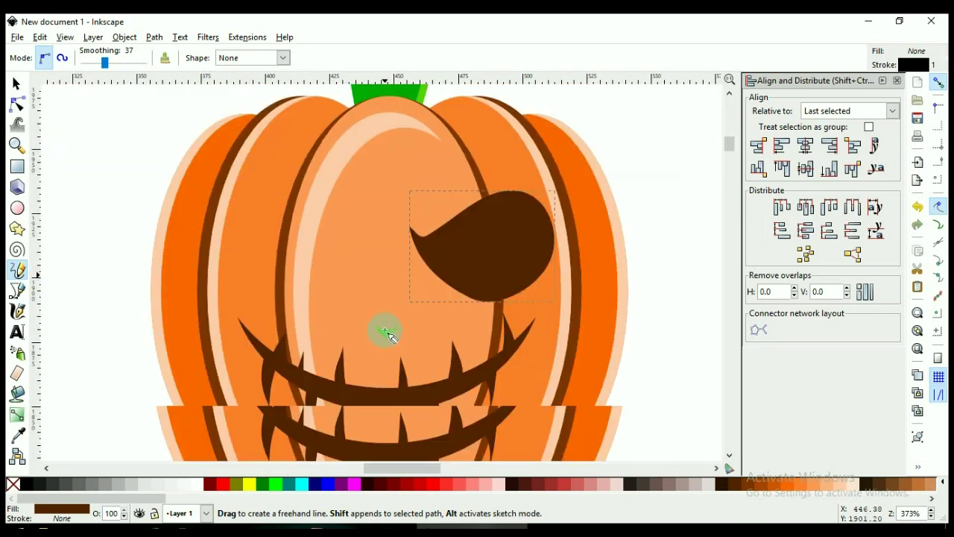
scroll(416, 249, up, 1)
mouse_move(395, 242)
mouse_down()
mouse_move(400, 266)
mouse_move(396, 240)
mouse_move(360, 252)
mouse_move(373, 251)
mouse_move(369, 238)
mouse_up()
key(space)
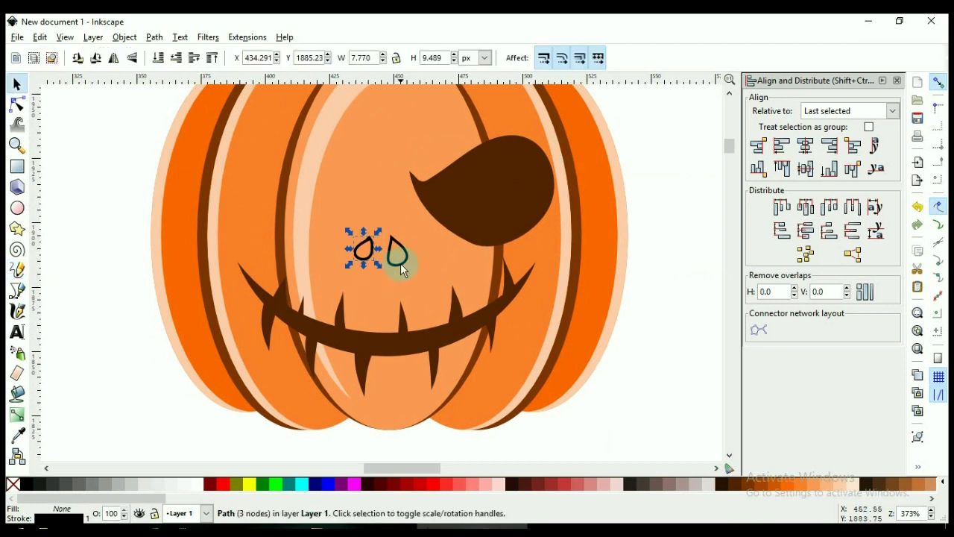
Shrink the right nostril slightly and tilt it about 14 degrees.
click(395, 258)
drag(379, 272, 380, 272)
click(395, 250)
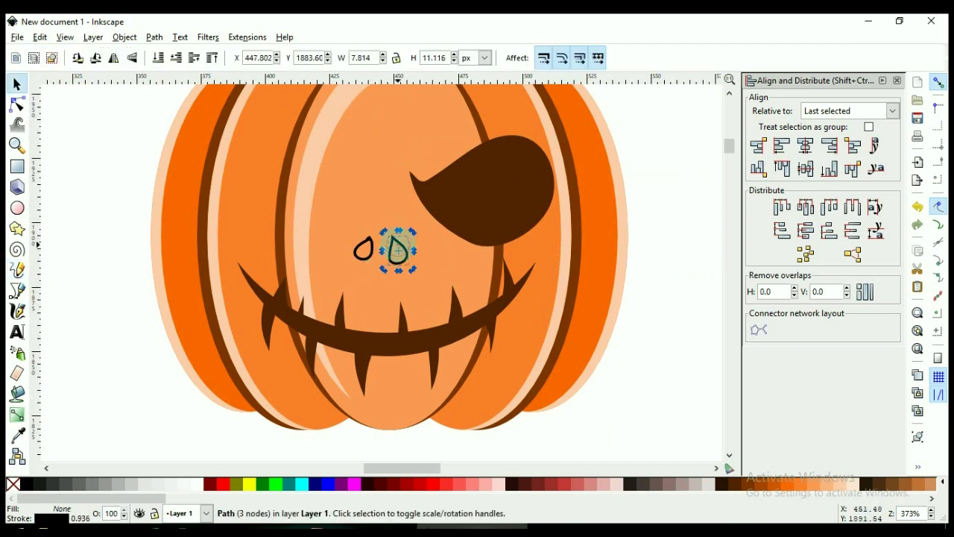
drag(384, 231, 382, 239)
Combine both nostrils into one shape filled with the eye's dark brown.
click(373, 249)
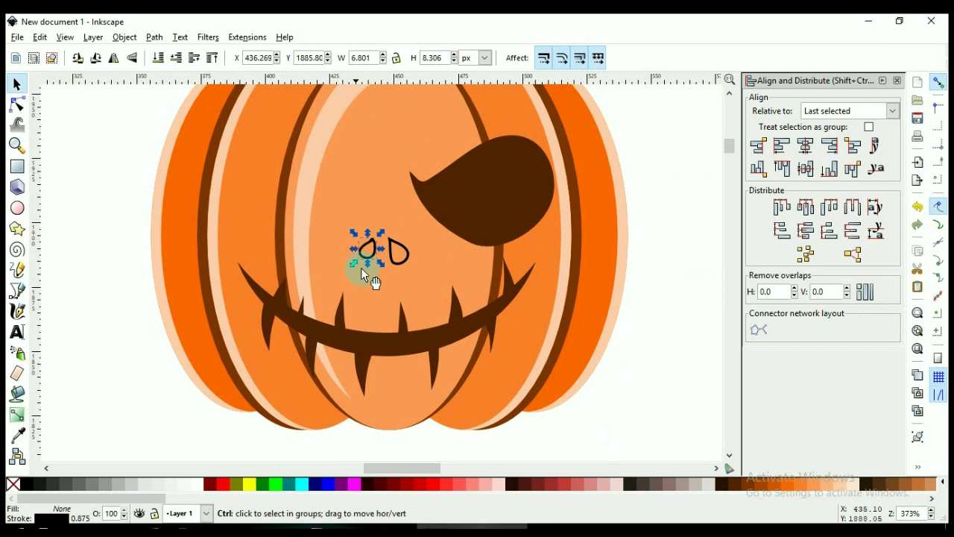
shift+click(395, 260)
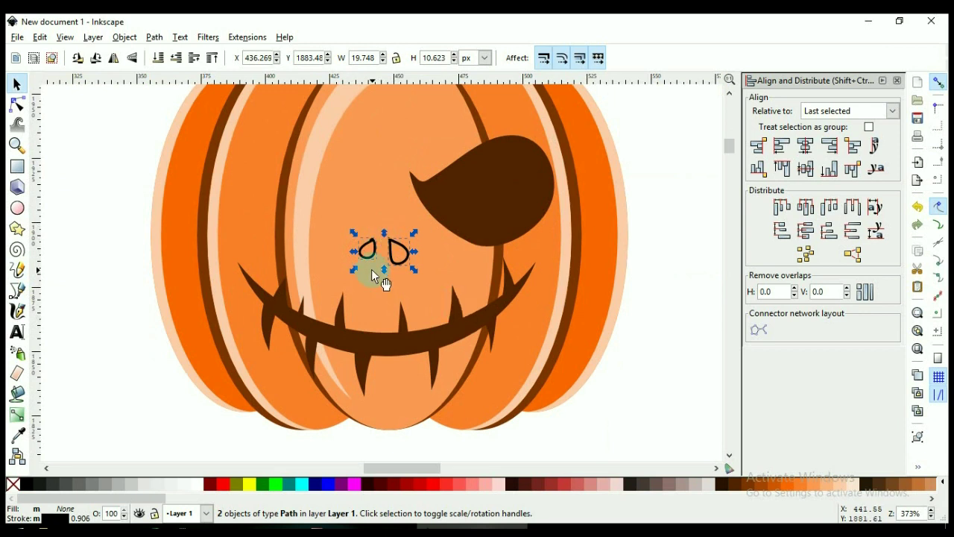
key(ctrl+plus)
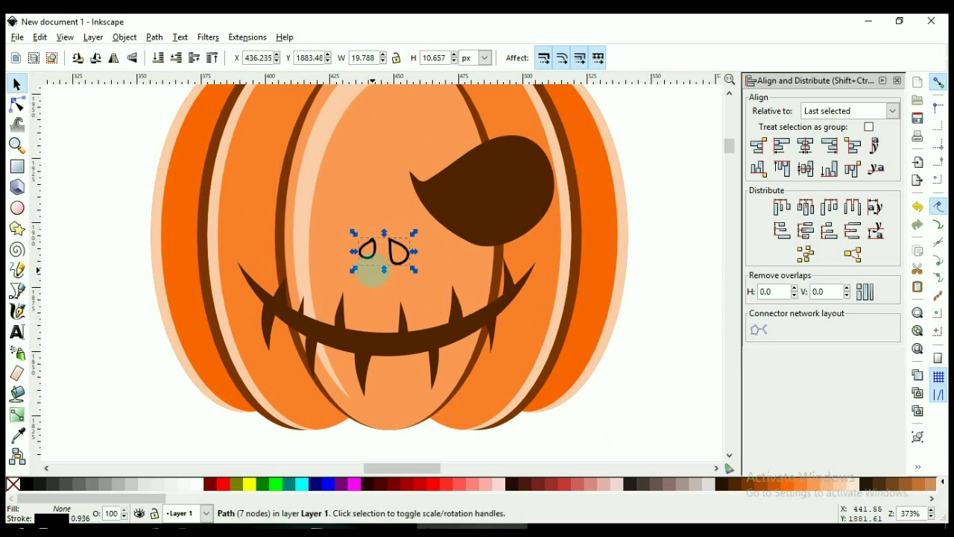
key(d)
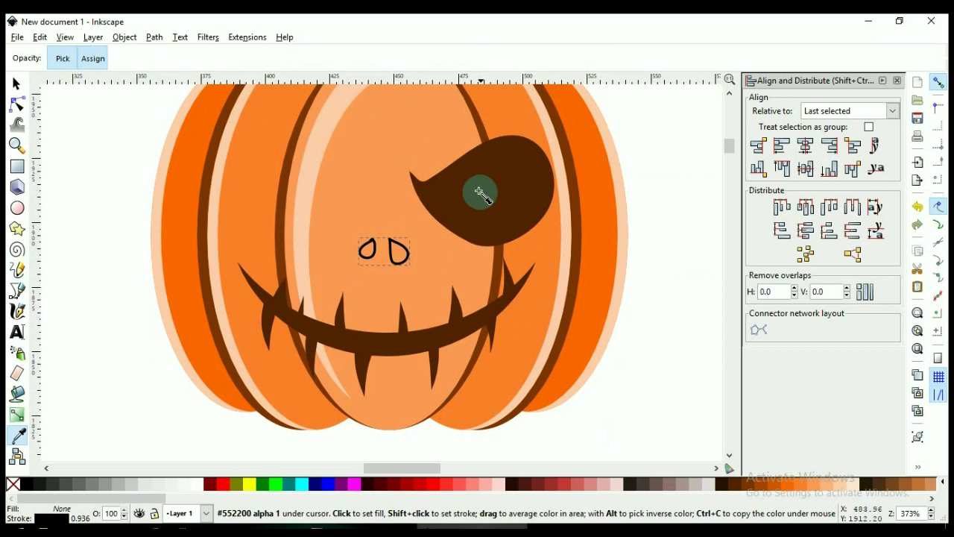
click(499, 183)
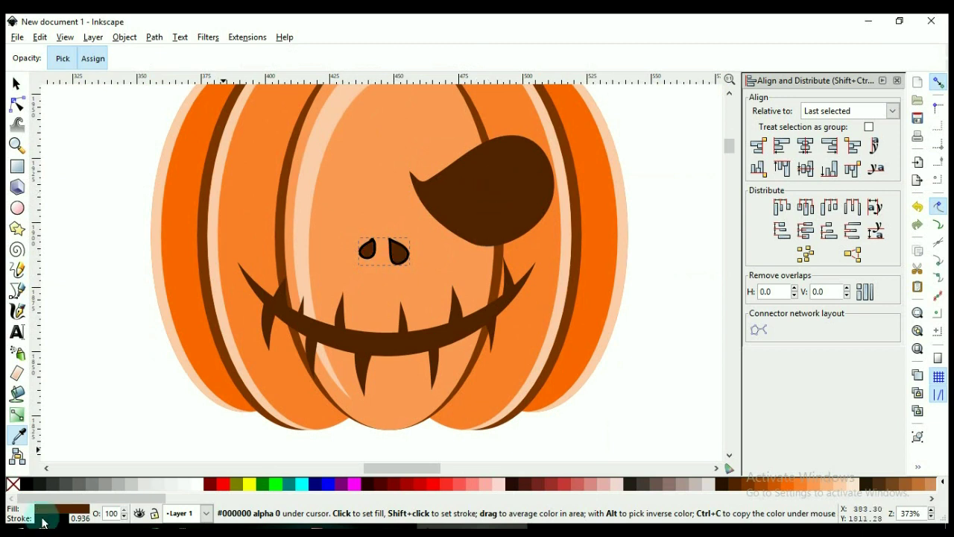
key(s)
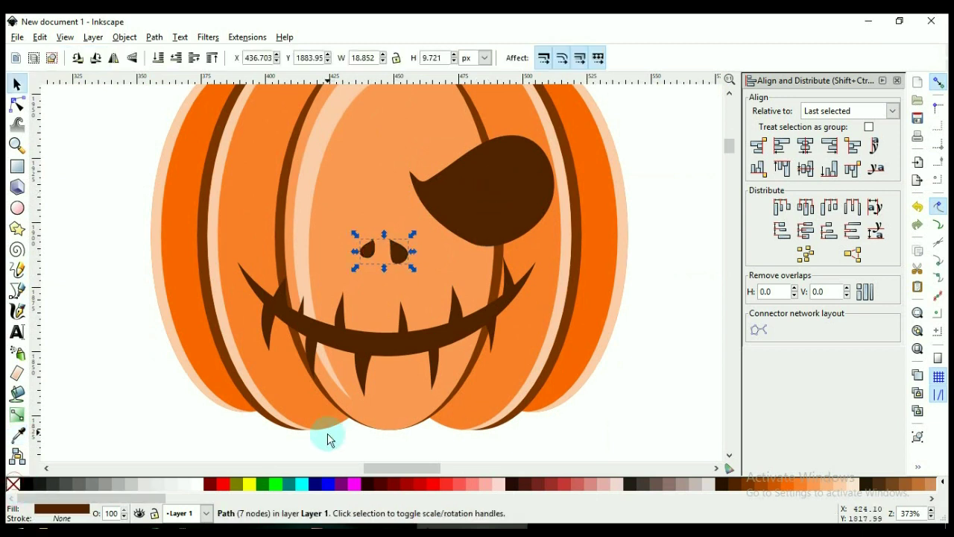
scroll(504, 329, up, 10)
scroll(504, 332, down, 10)
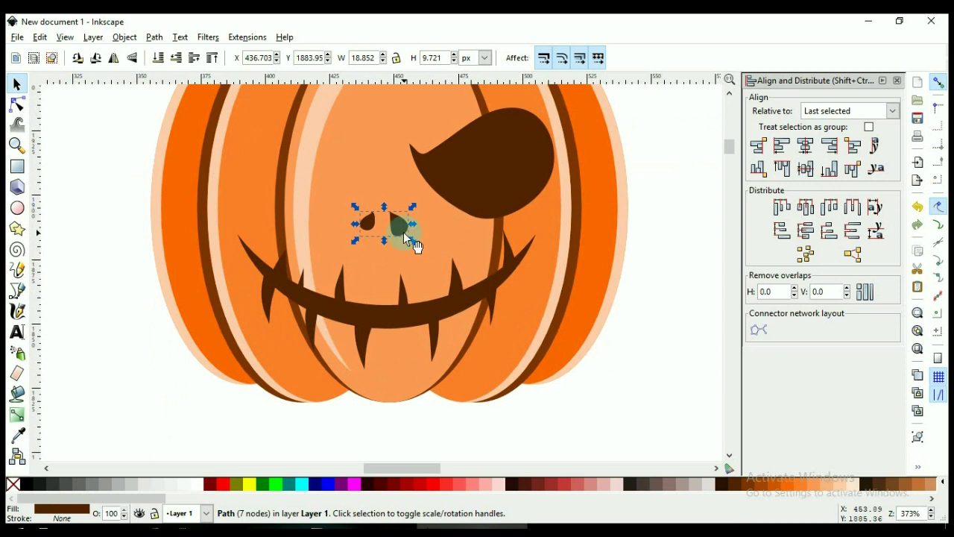
click(467, 313)
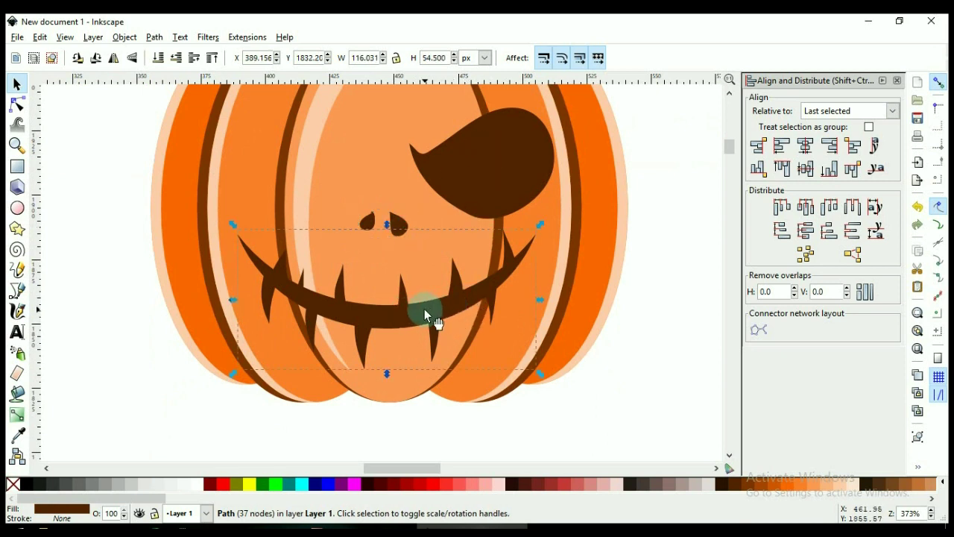
Give the mouth a darker brown and make a yellow copy shrunk slightly about its centre.
key(ctrl)
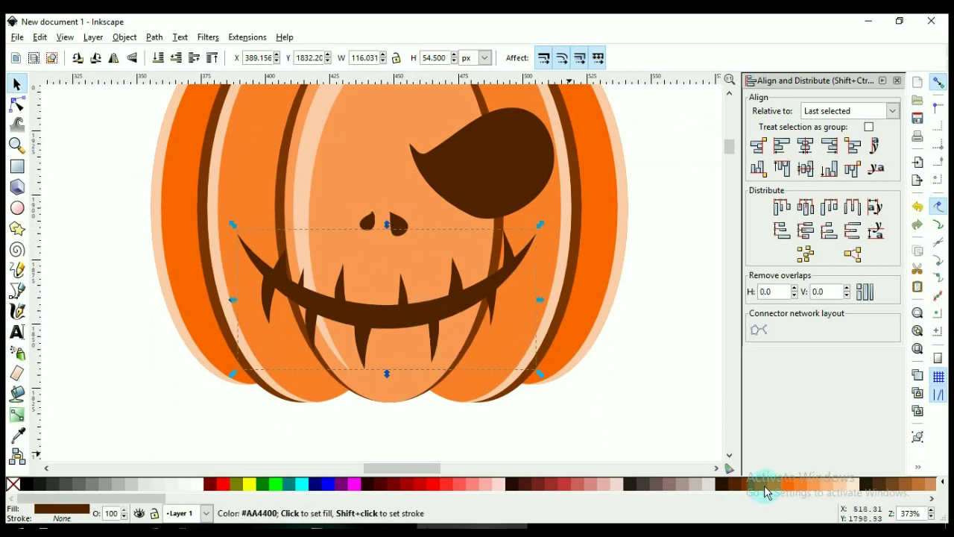
click(719, 489)
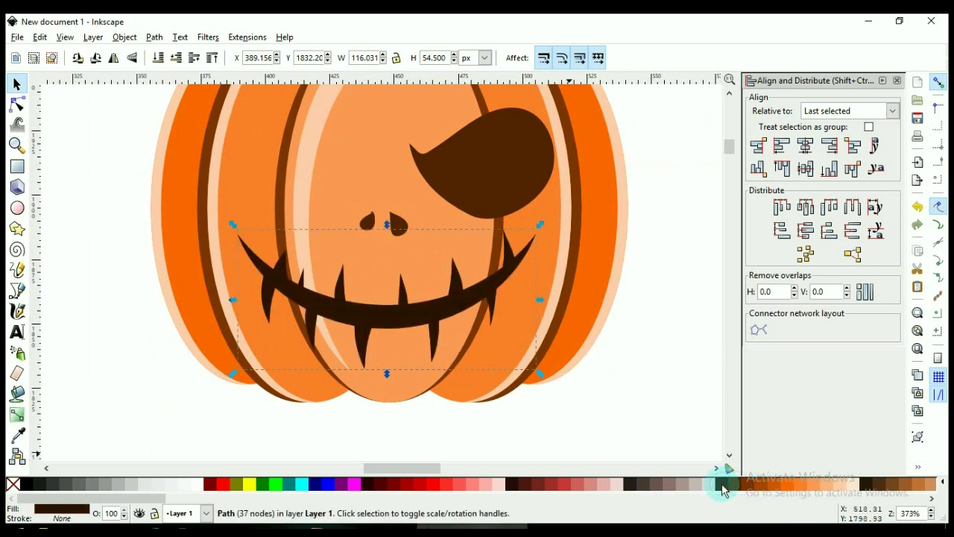
click(385, 319)
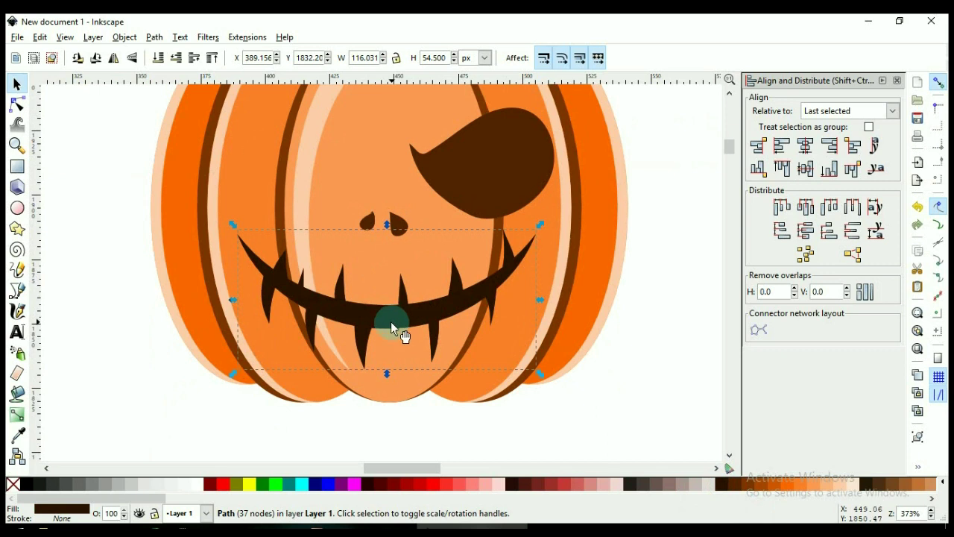
key(ctrl)
click(250, 485)
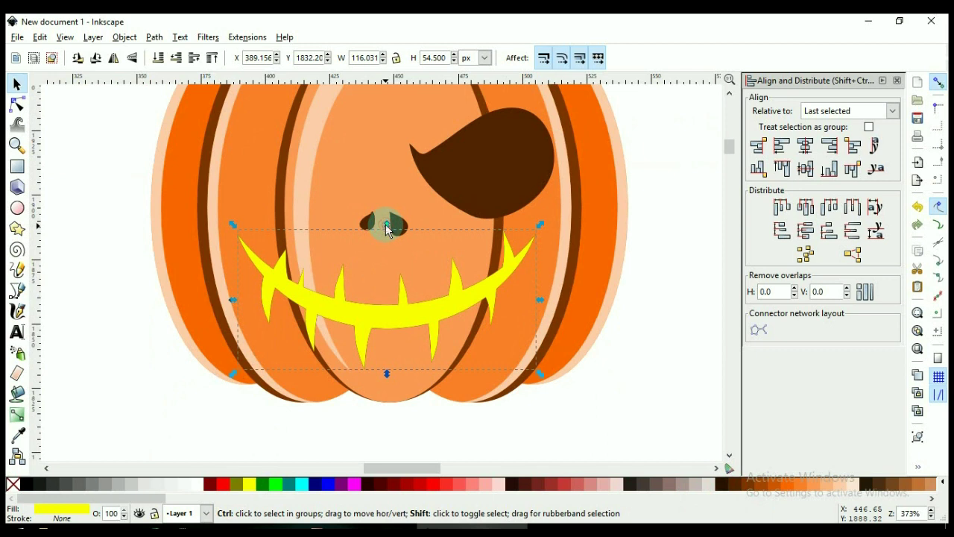
drag(387, 225, 387, 239)
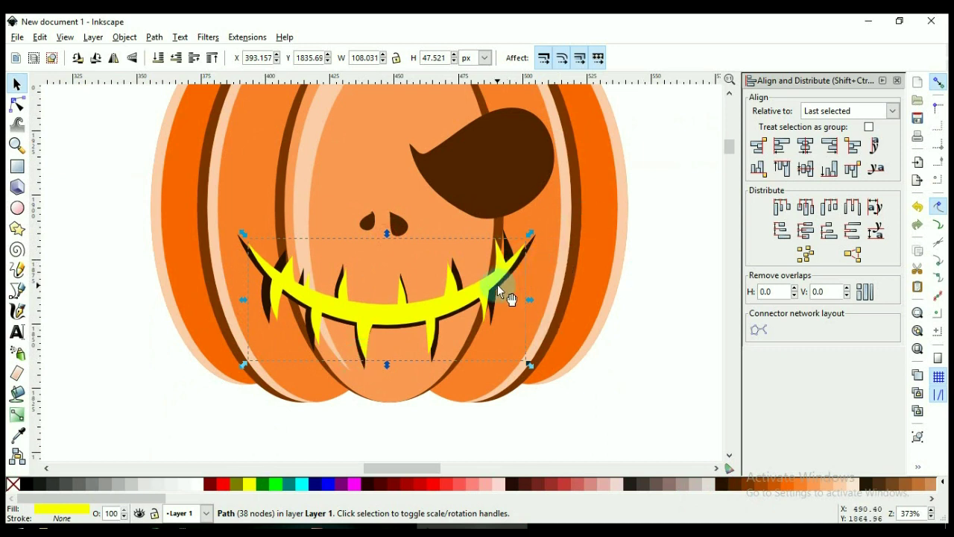
Merge the yellow copy with the dark mouth into a single 61-node brown path.
shift+click(533, 241)
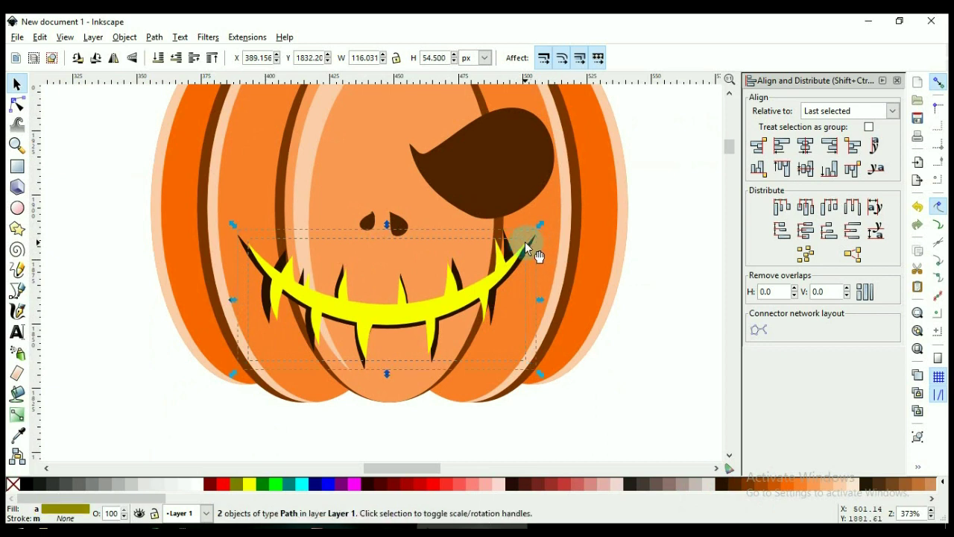
key(ctrl+plus)
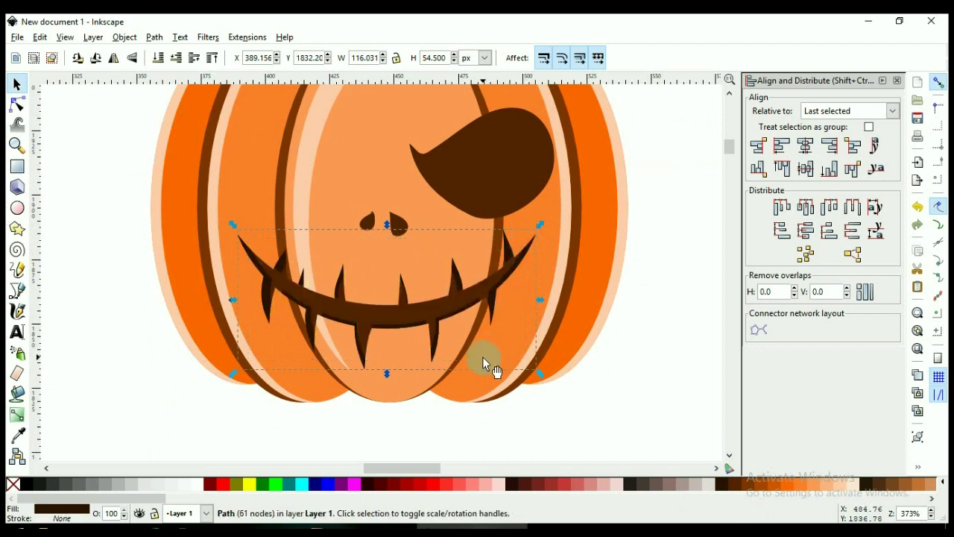
click(154, 39)
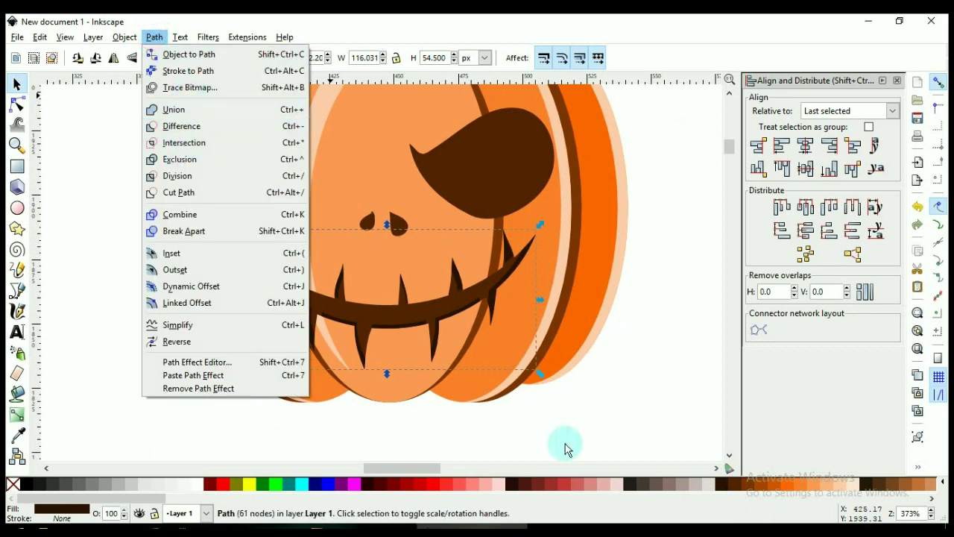
click(492, 299)
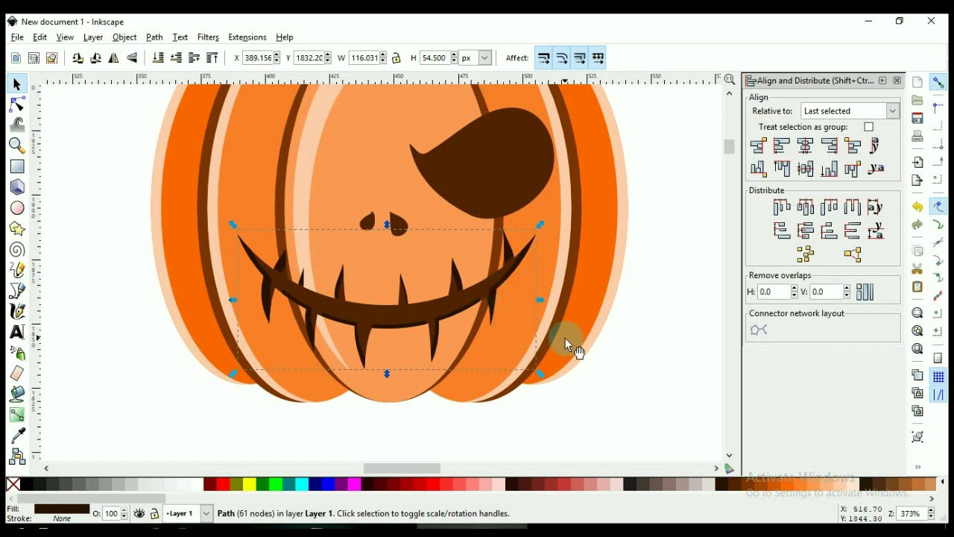
scroll(431, 342, up, 2)
scroll(432, 357, down, 2)
scroll(399, 308, up, 2)
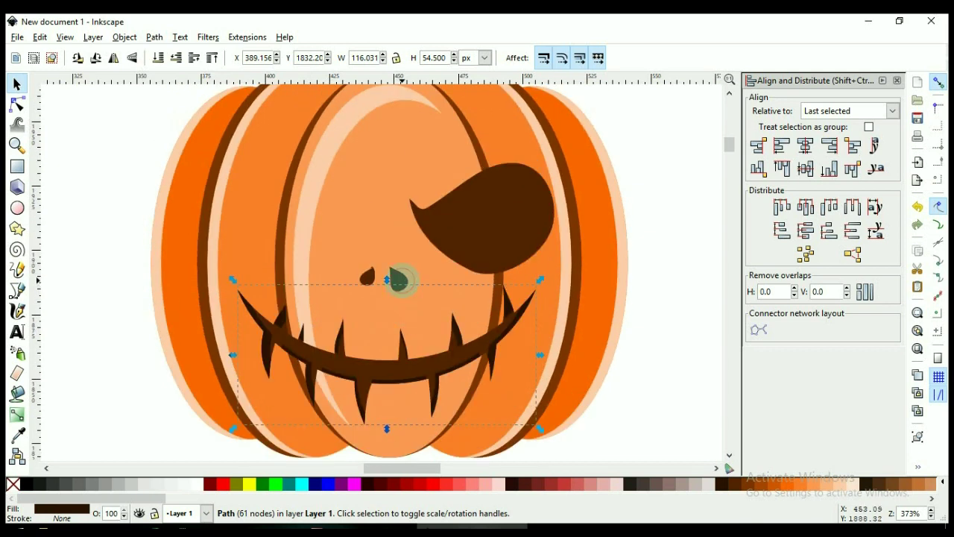
Fill the nose dark brown, then duplicate it as a red copy squashed down from the top.
click(401, 282)
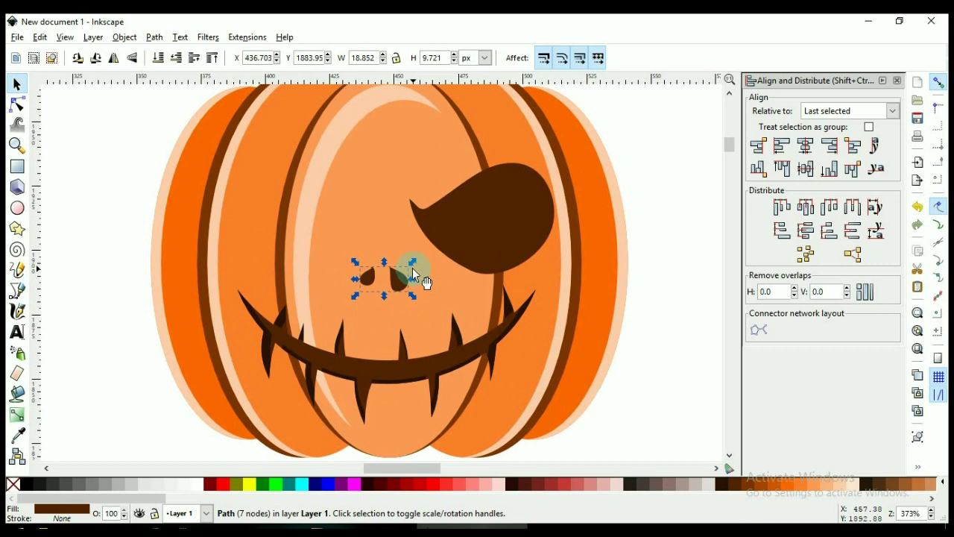
key(d)
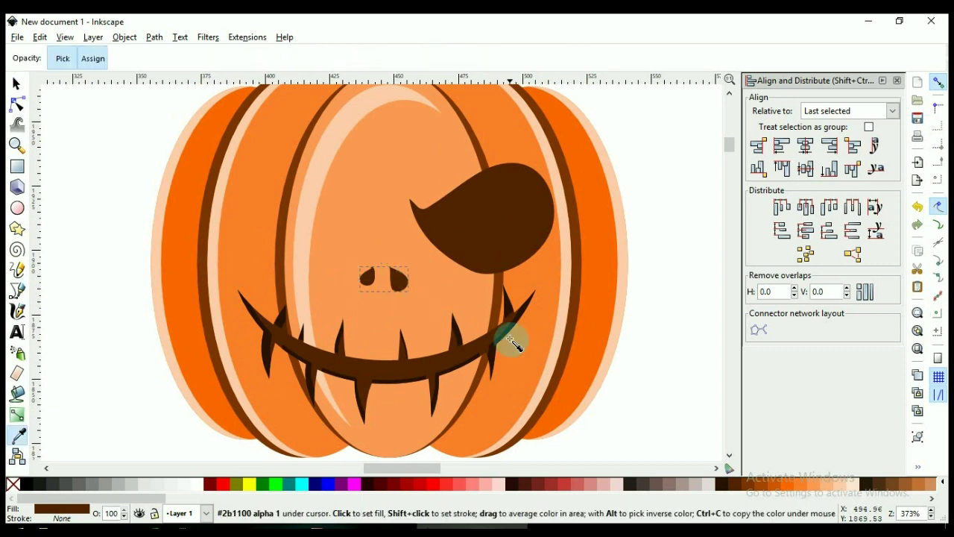
click(510, 311)
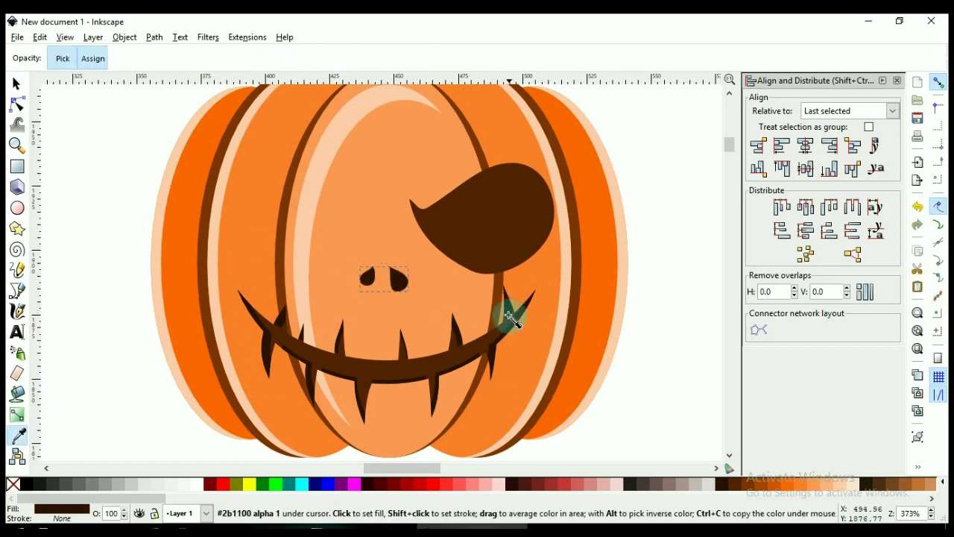
key(s)
key(ctrl+d)
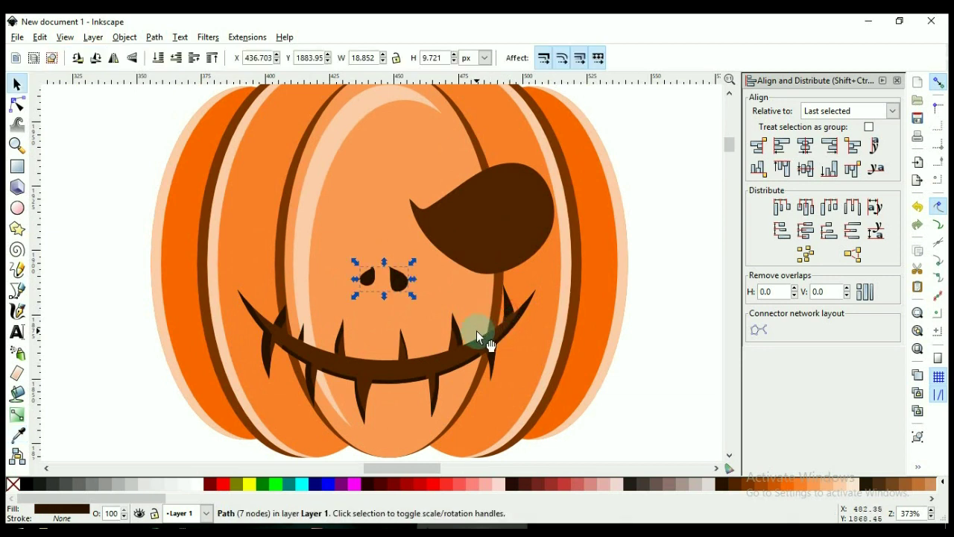
click(431, 485)
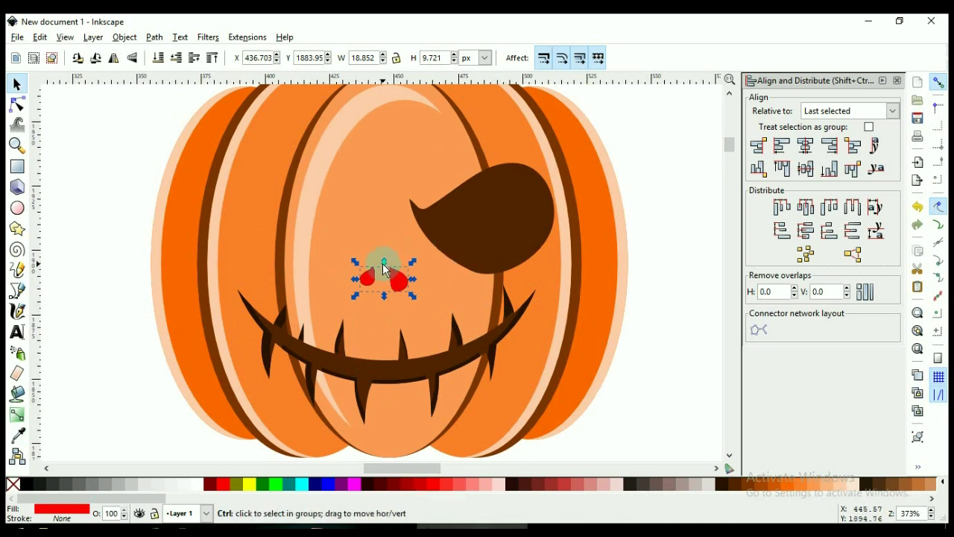
drag(385, 265, 386, 270)
Merge the red copy with the dark nose into one 15-node brown path.
scroll(363, 258, up, 4)
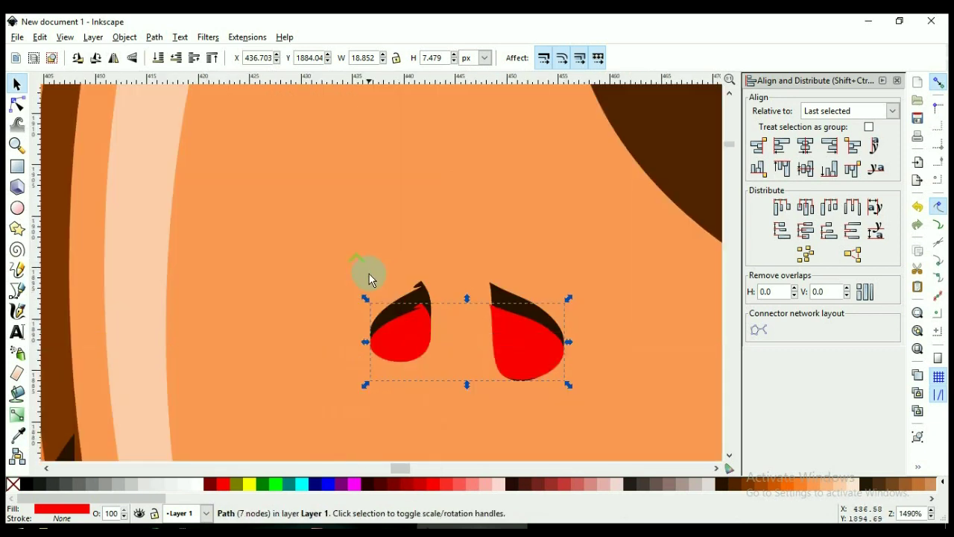
shift+click(421, 285)
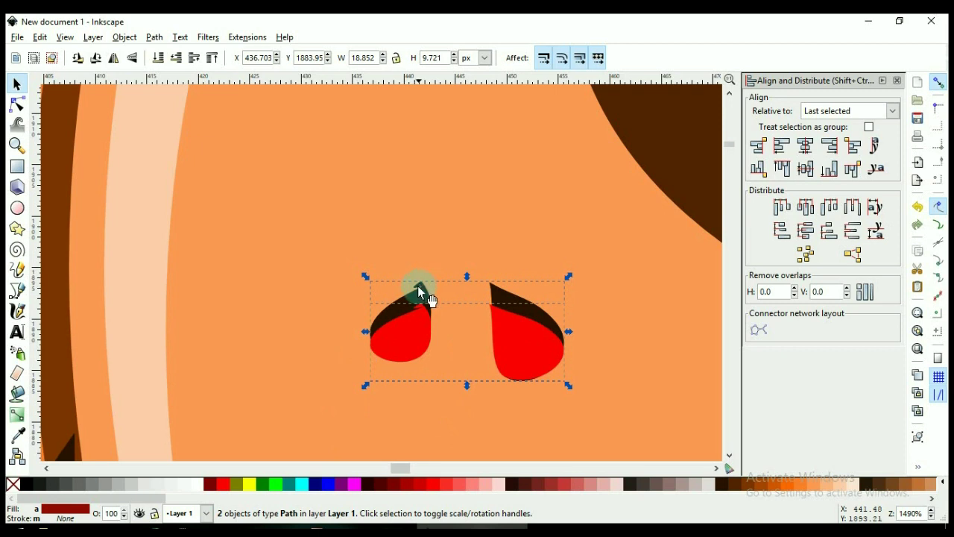
click(17, 104)
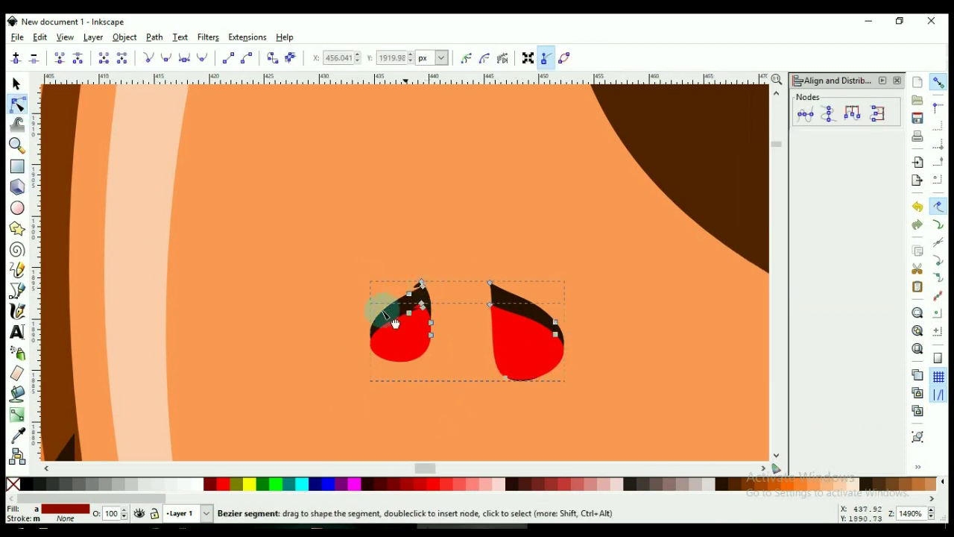
key(s)
ctrl+scroll(366, 330, down, 2)
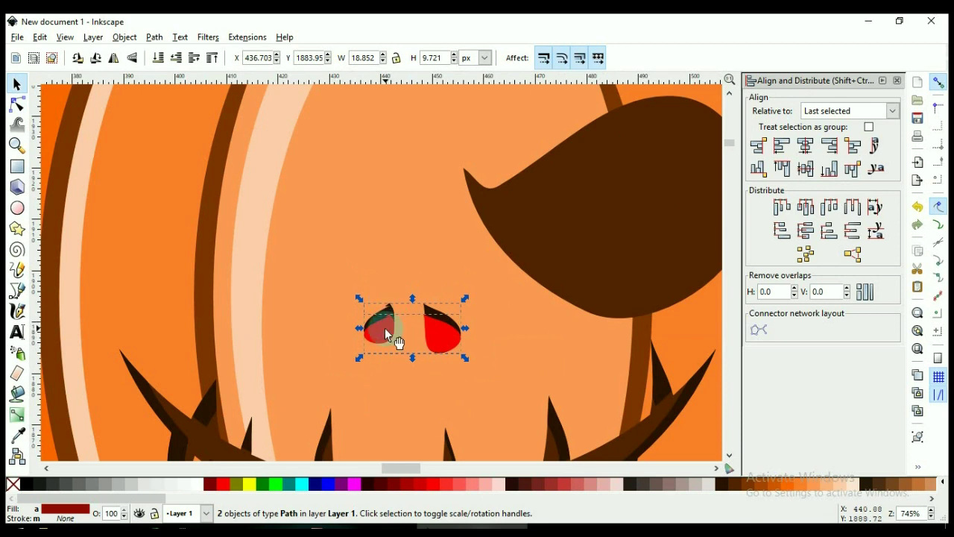
key(ctrl+plus)
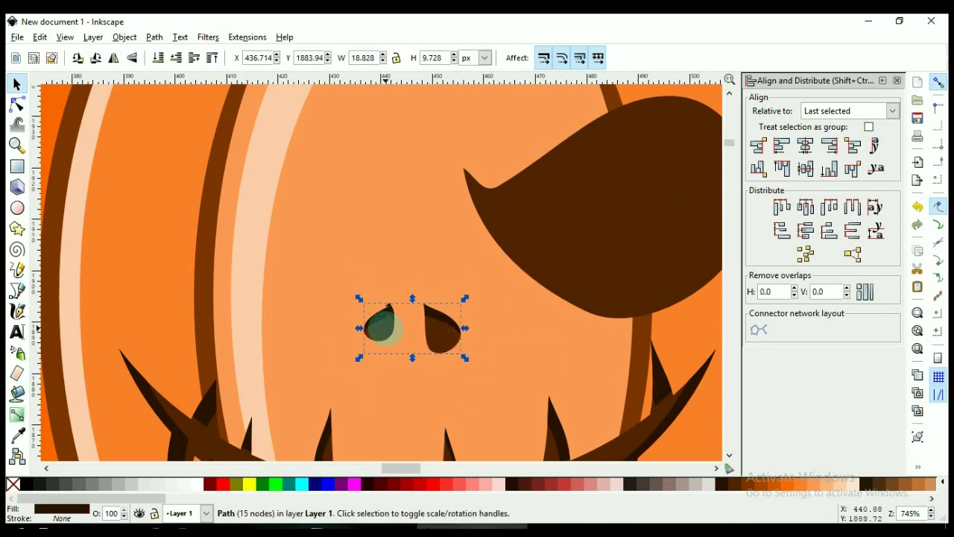
scroll(380, 328, down, 3)
click(418, 291)
Sample dark brown onto the eye, then recolour the front copy lime and nudge it down.
scroll(418, 291, up, 2)
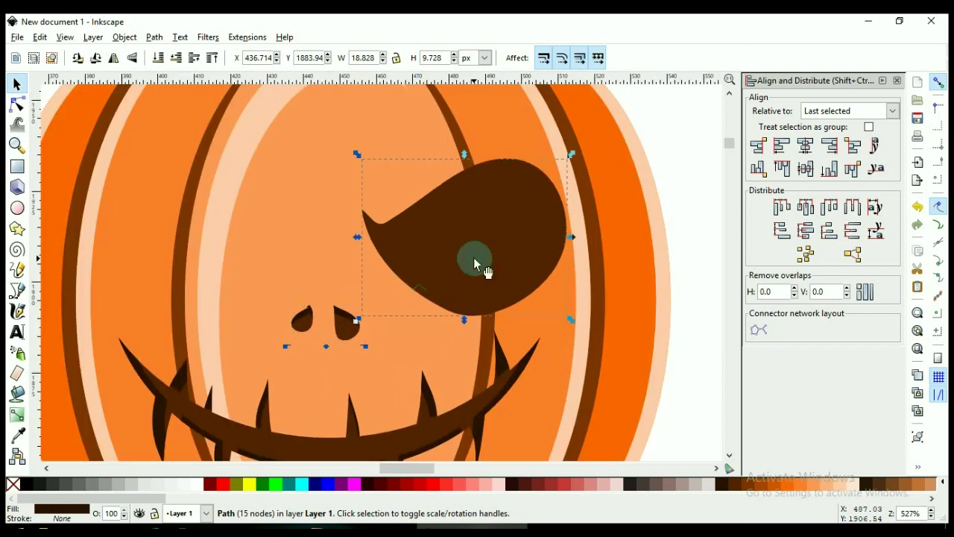
ctrl+click(463, 298)
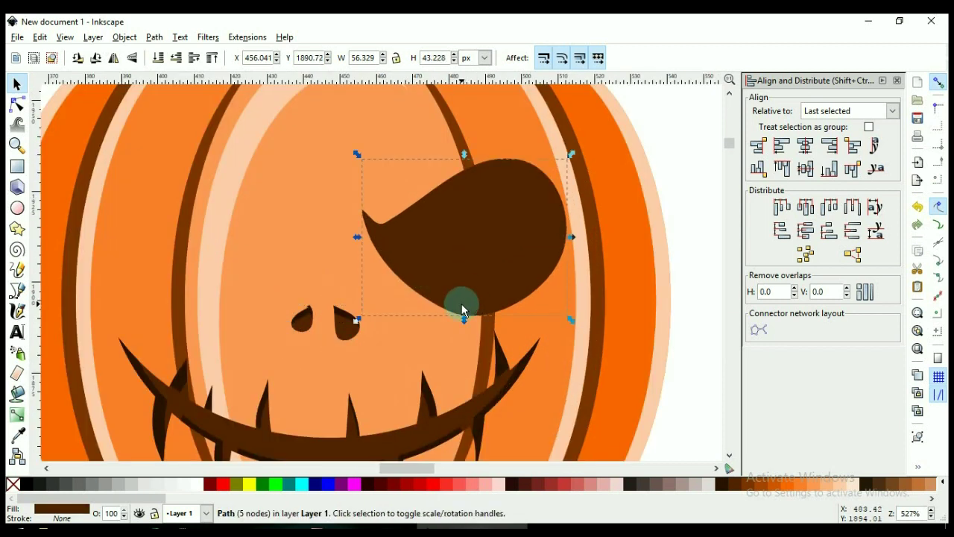
key(d)
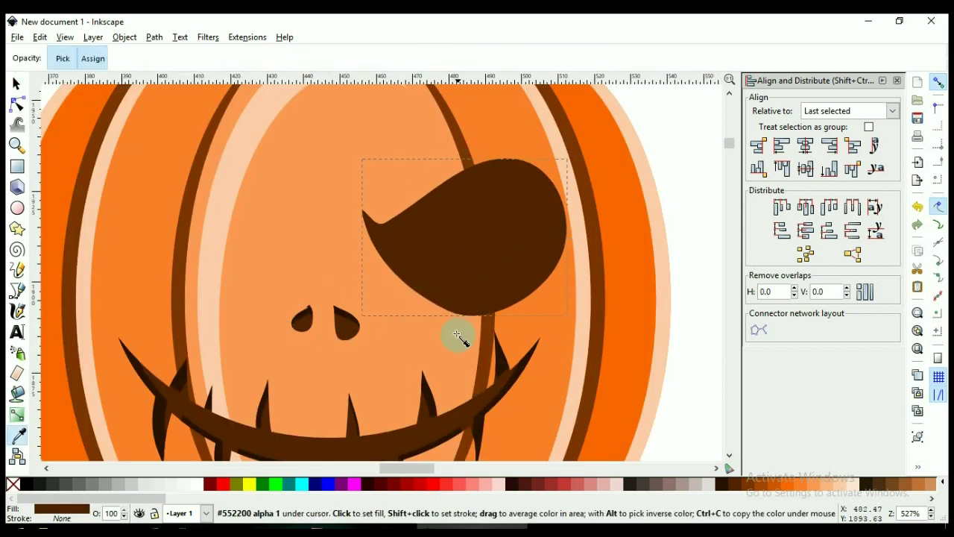
click(504, 365)
key(s)
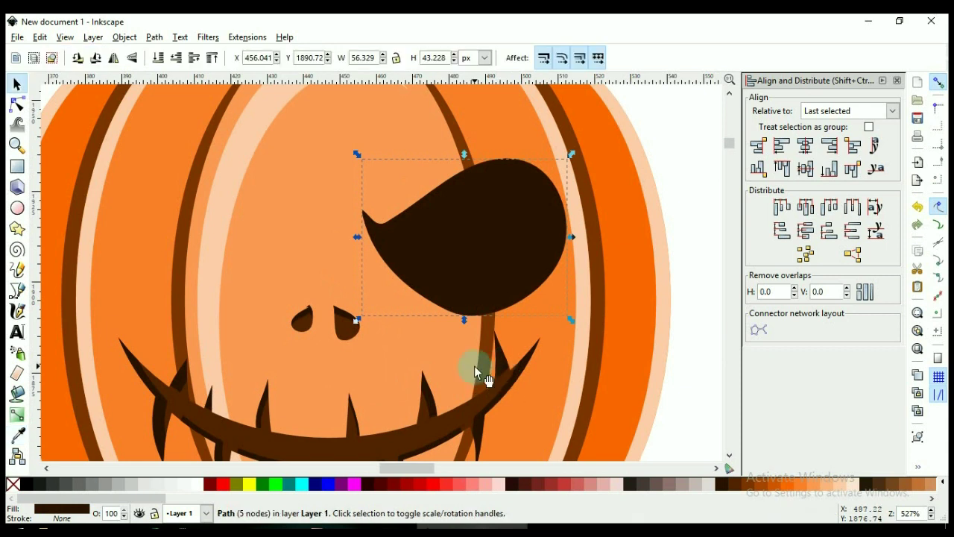
click(276, 485)
key(d)
key(s)
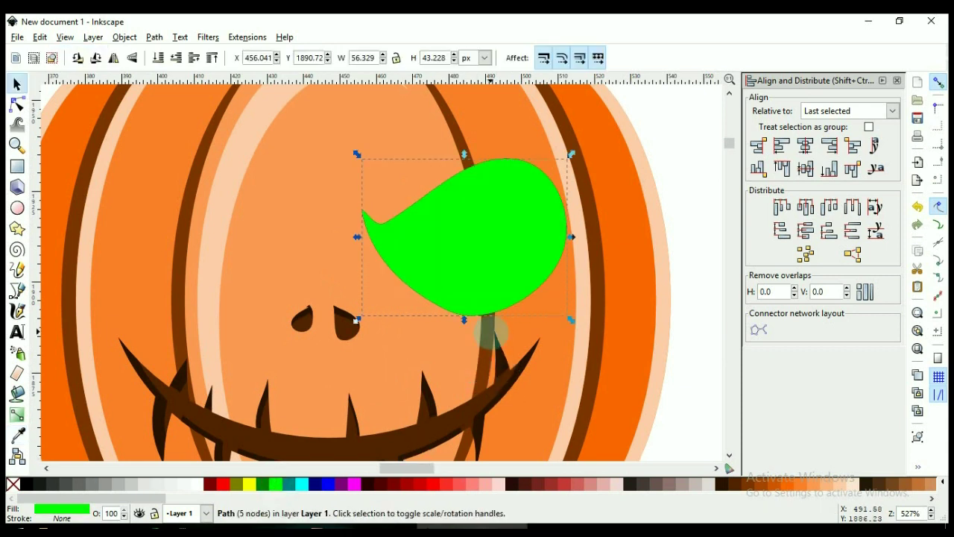
key(Down)
key(Down)
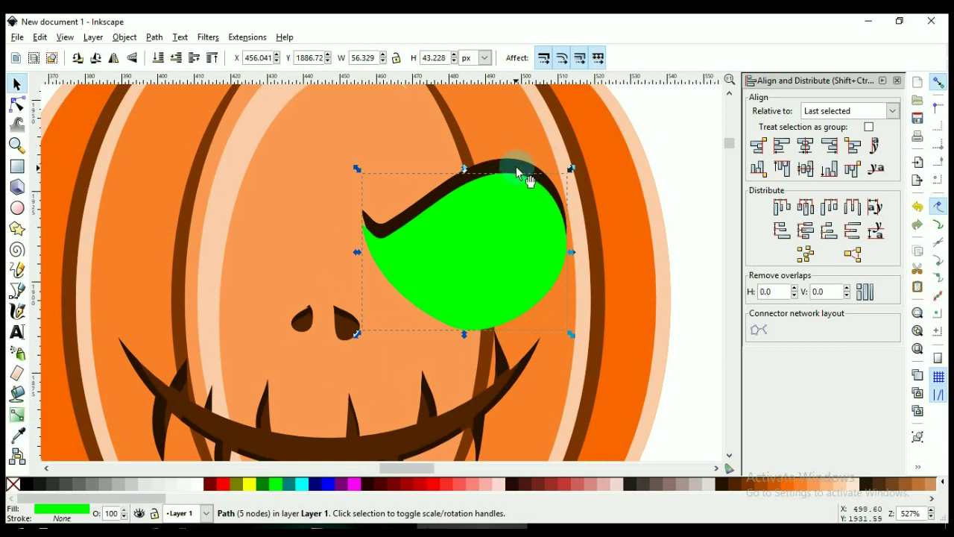
Select the dark eye copy too and trim it into a slimmer 7-node crescent.
key(ctrl)
key(shift)
shift+click(524, 159)
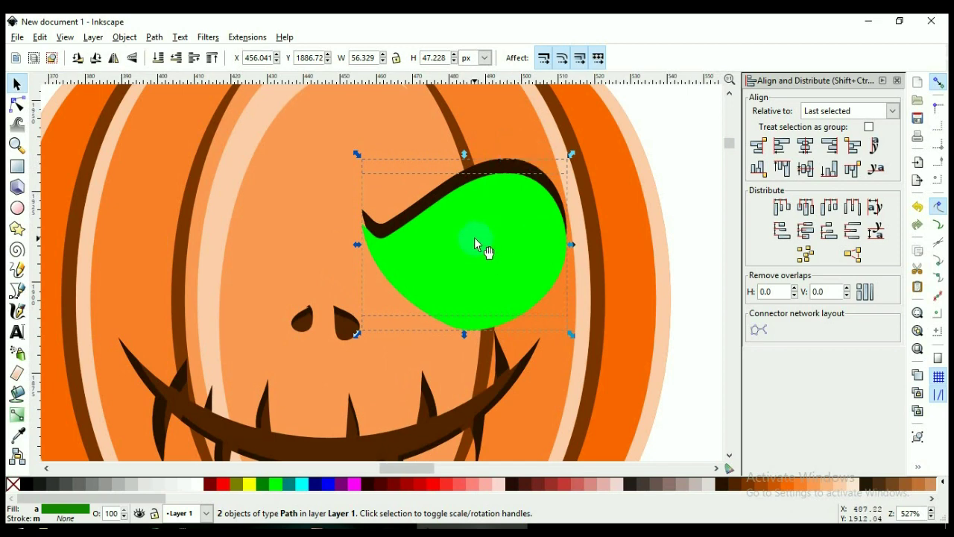
scroll(478, 246, down, 2)
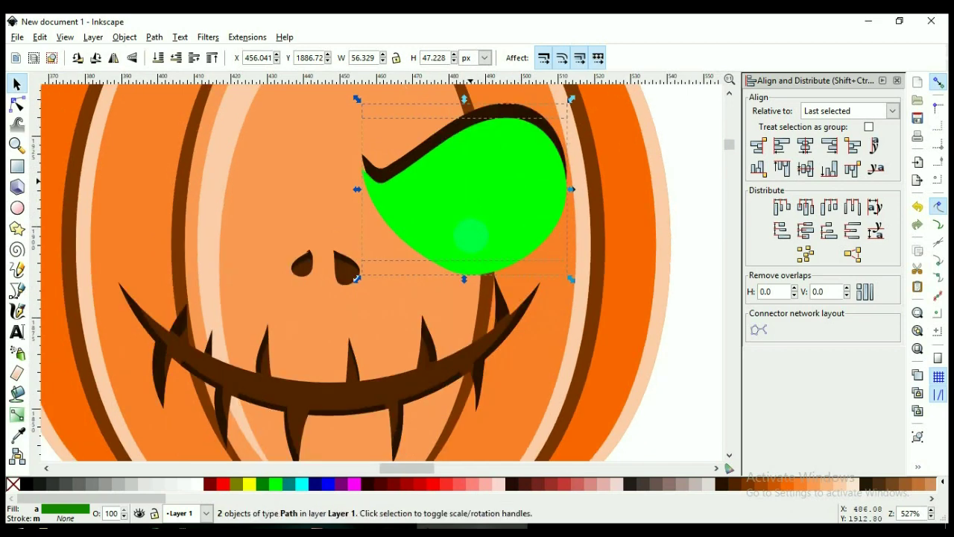
scroll(484, 274, down, 2)
key(ctrl+z)
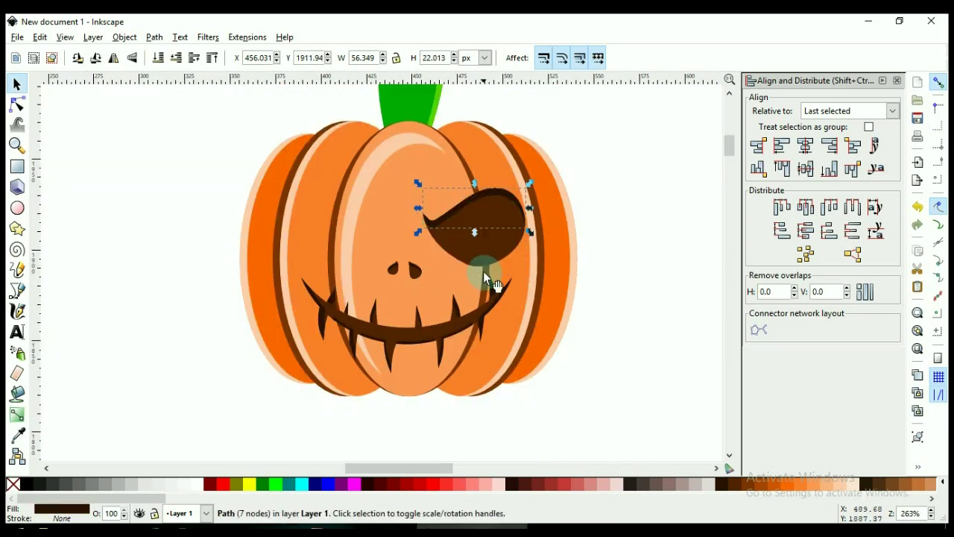
Select the 13-object pumpkin group and scroll up to show the Scary Pumpkin reference above it.
click(578, 262)
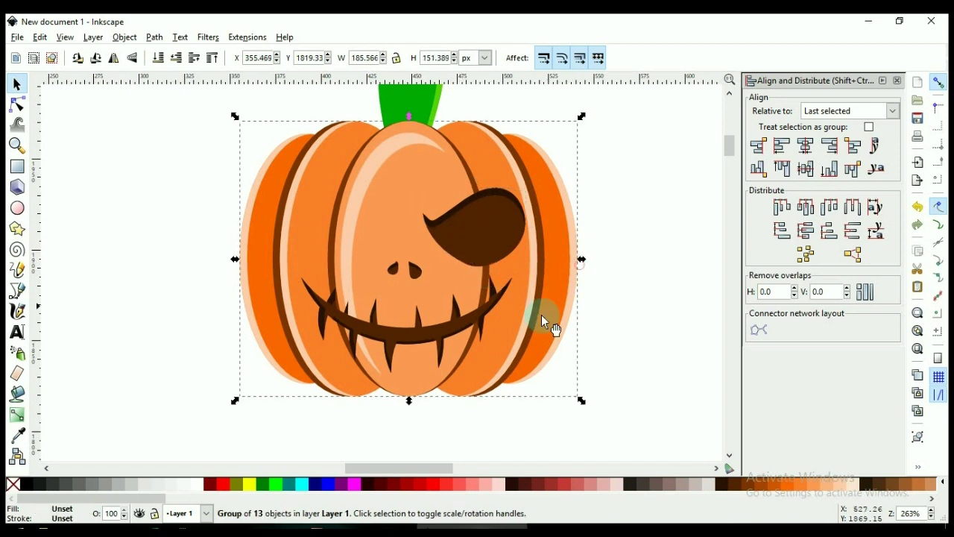
scroll(600, 289, up, 12)
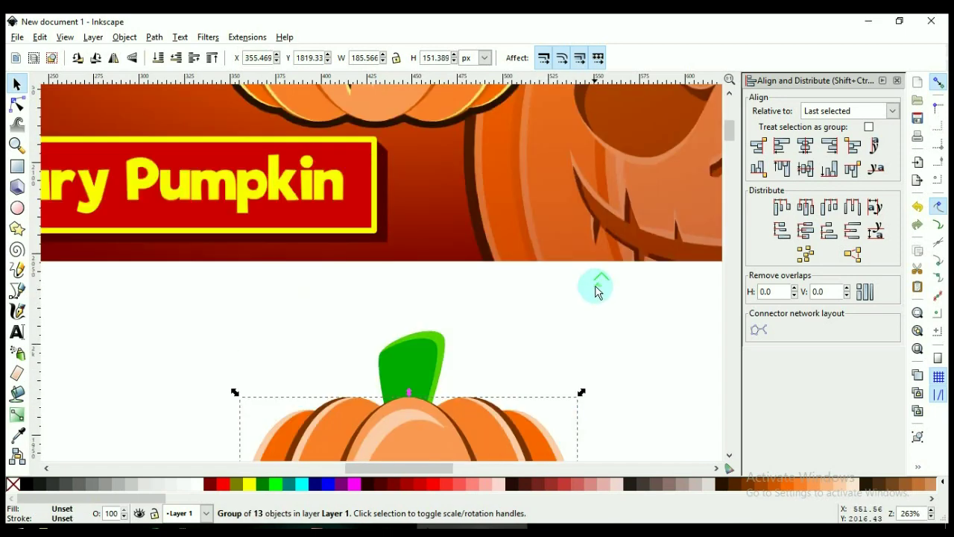
scroll(502, 168, up, 2)
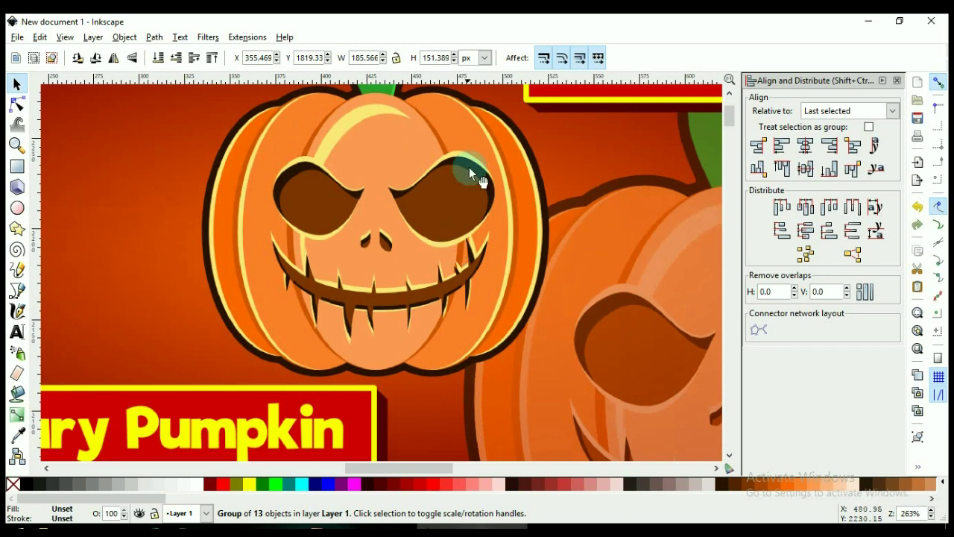
scroll(454, 283, down, 14)
Give a copy of the brown eye a pale peach fill, stretch it taller, and lower it behind the eye.
click(585, 252)
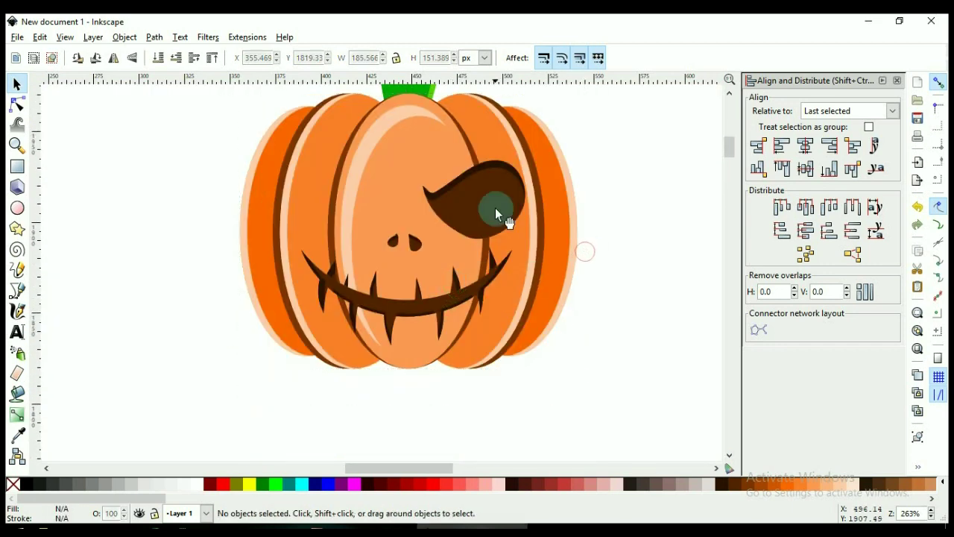
click(459, 213)
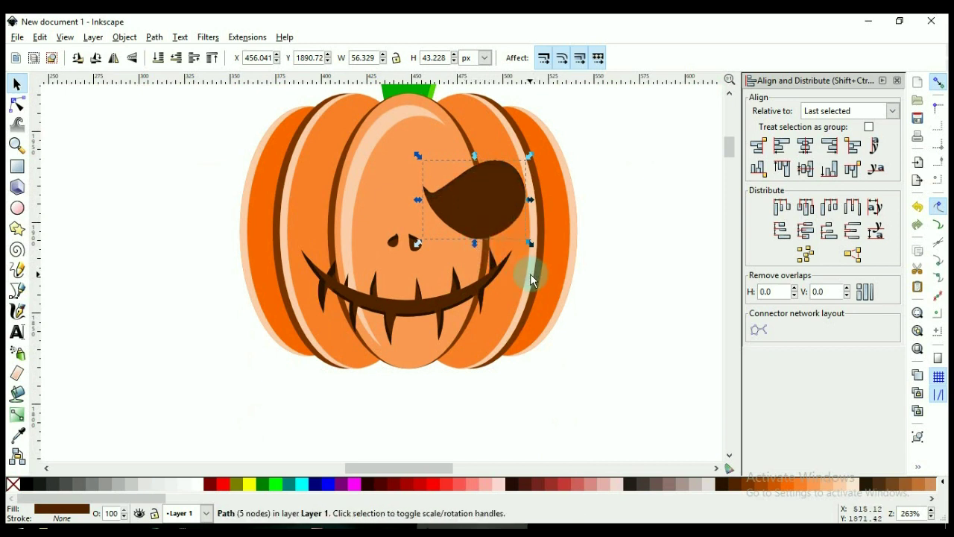
key(d)
click(377, 134)
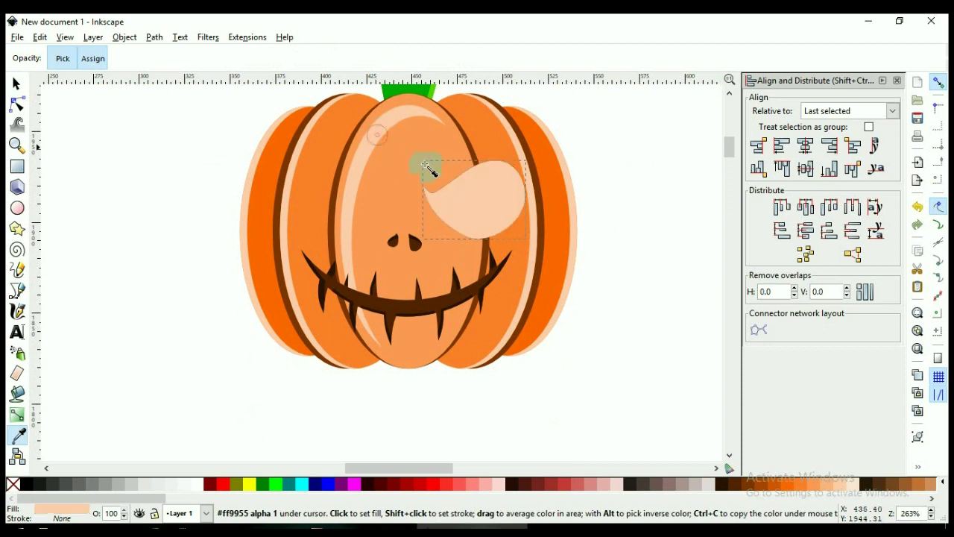
key(s)
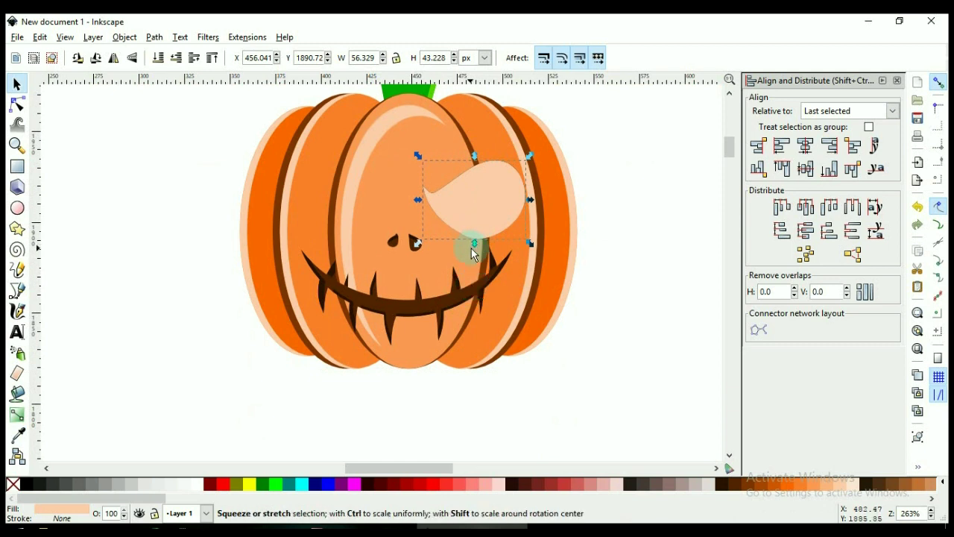
drag(475, 156, 474, 147)
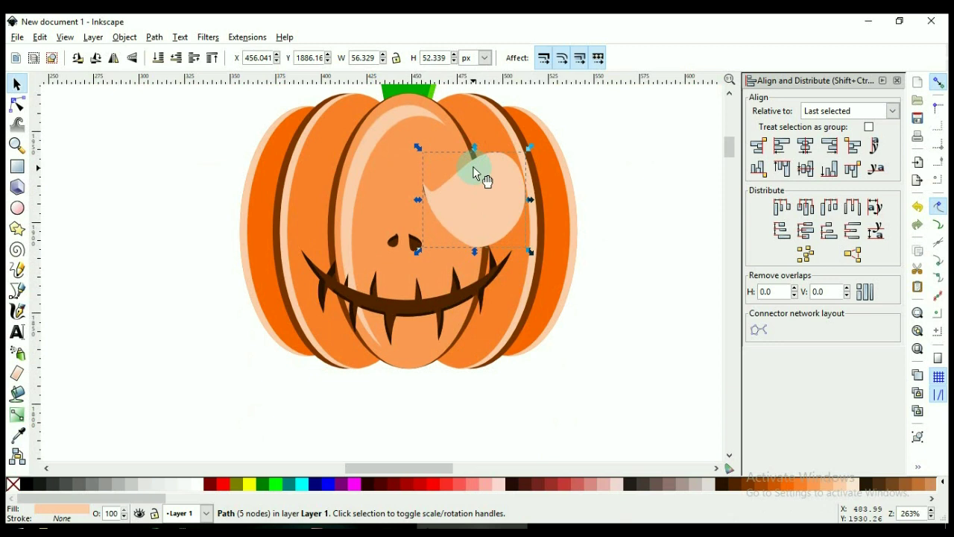
key(Page_Down)
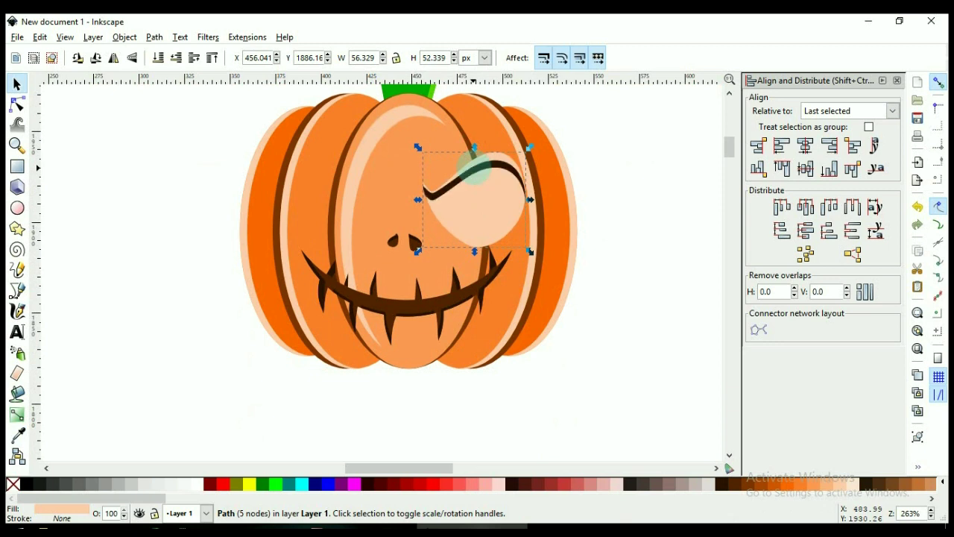
key(Page_Down)
drag(475, 147, 473, 150)
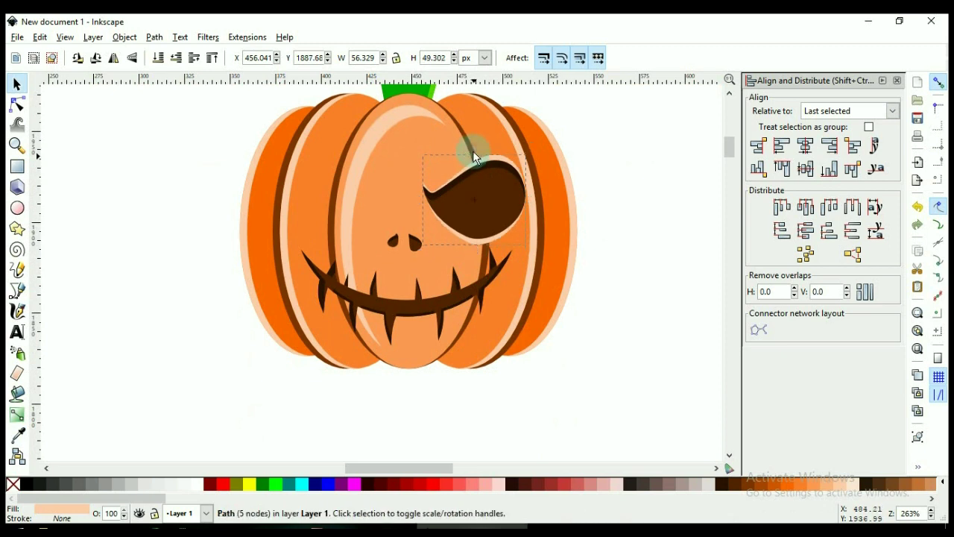
key(d)
key(d)
Put a pale peach, slightly taller copy behind the brown nostrils as a rim highlight.
ctrl+scroll(394, 251, up, 3)
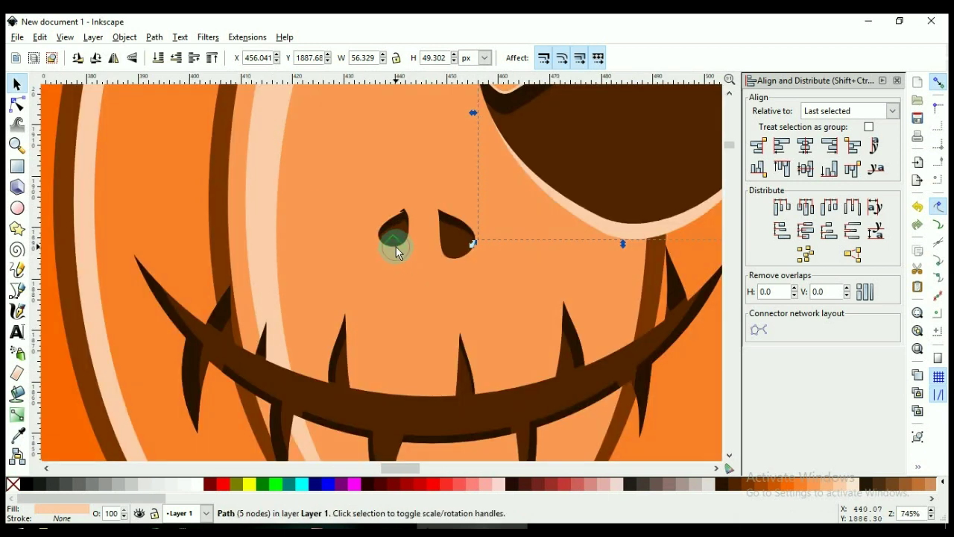
click(395, 250)
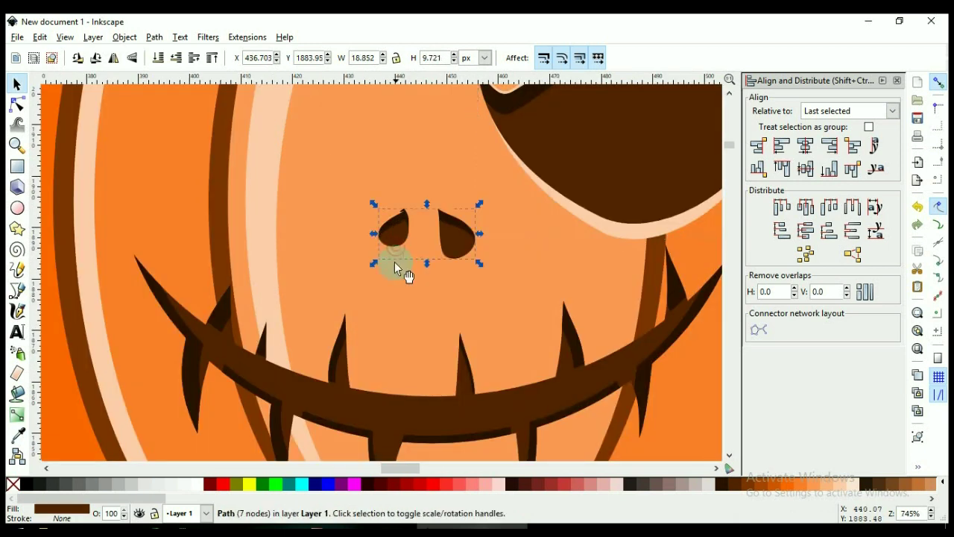
click(454, 248)
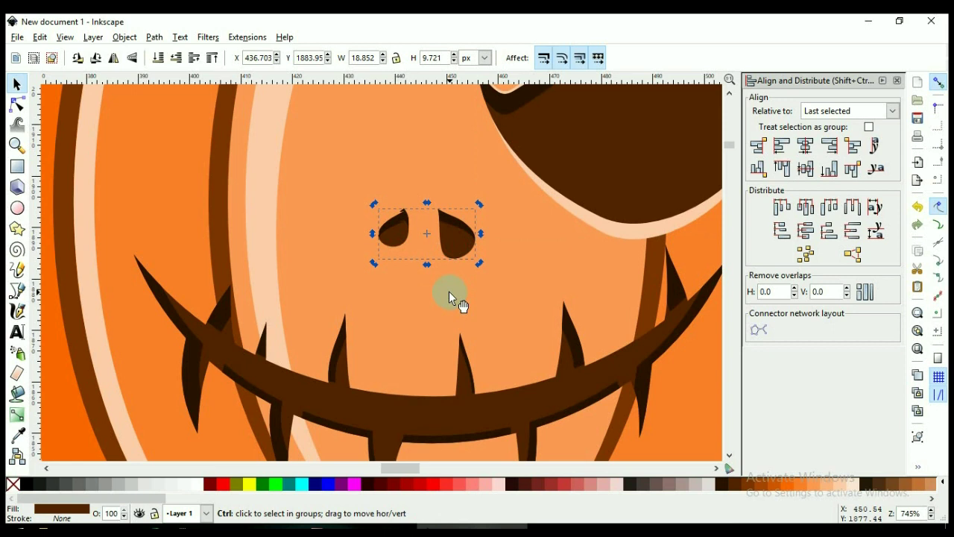
key(d)
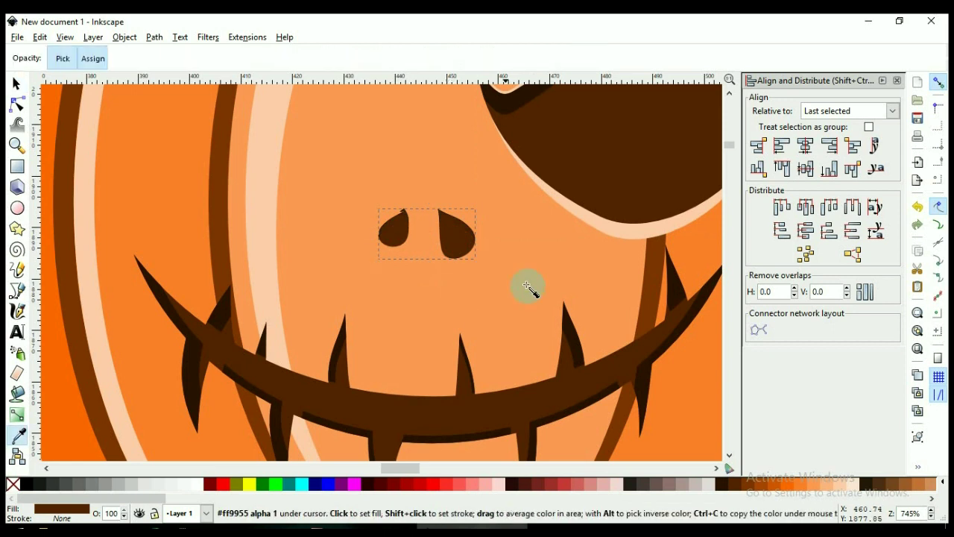
click(622, 238)
key(s)
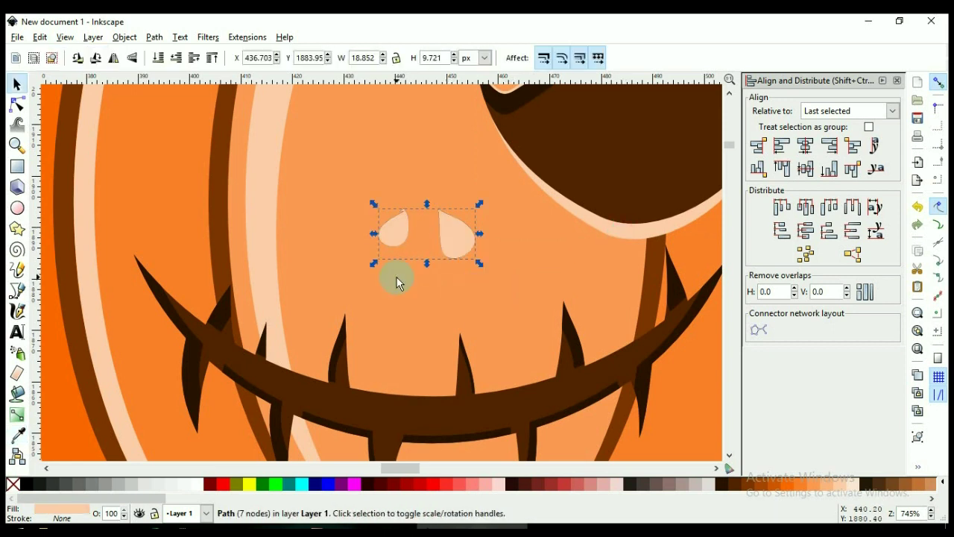
drag(427, 204, 426, 198)
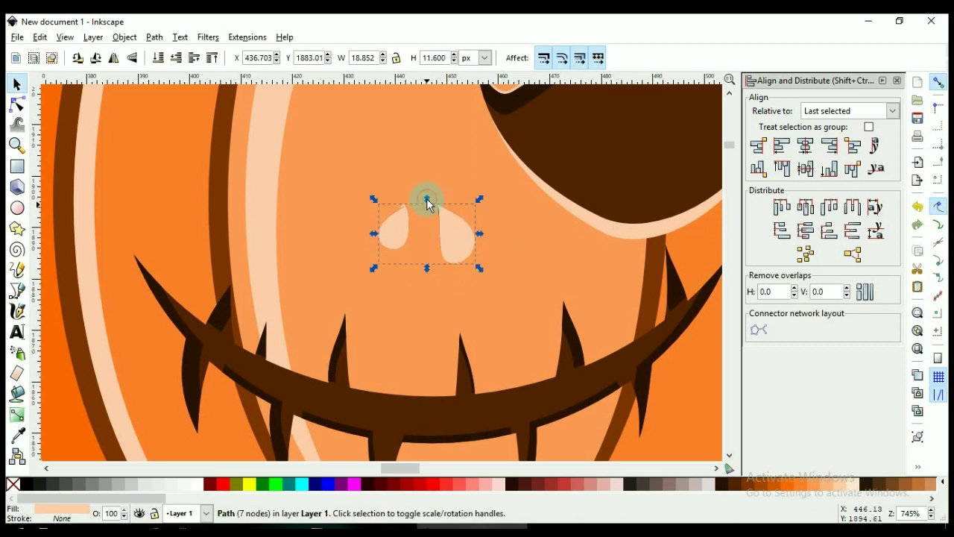
key(d)
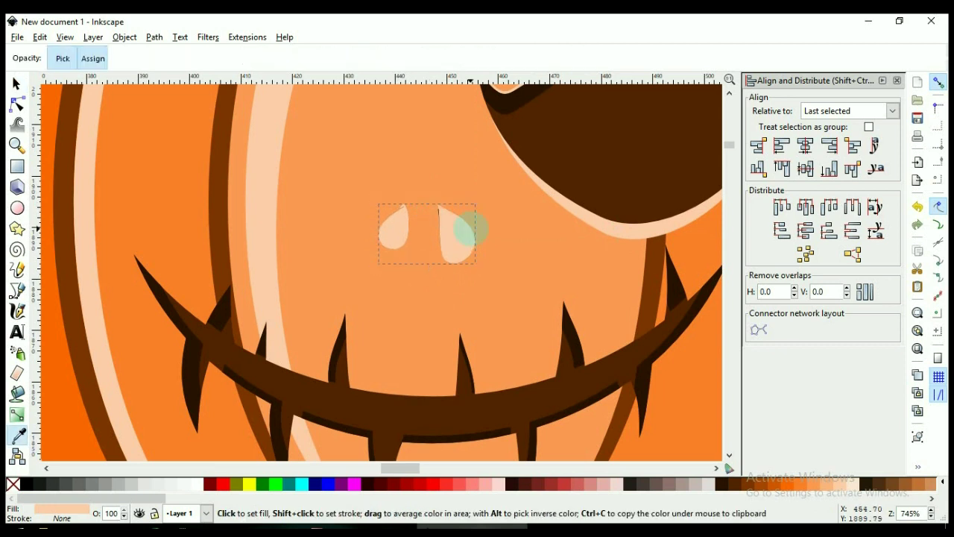
click(465, 255)
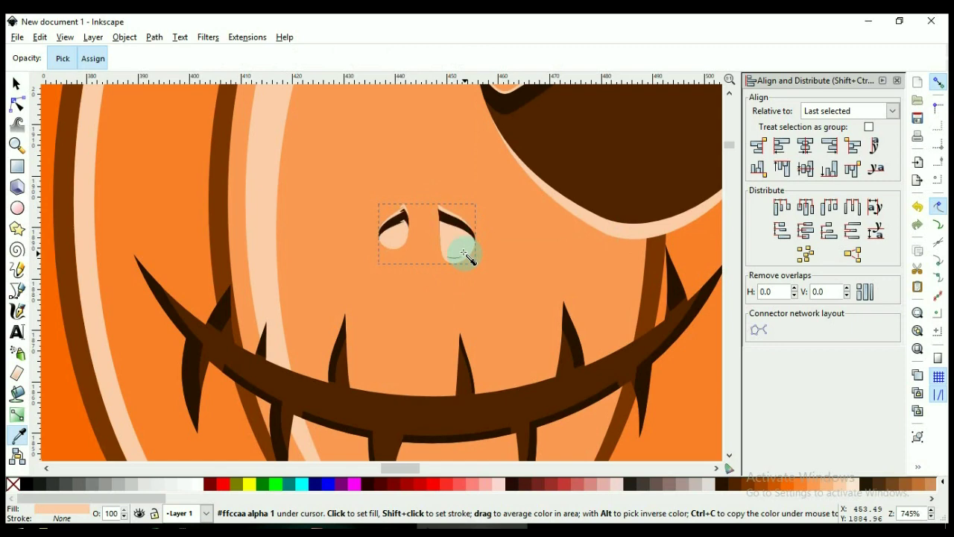
scroll(437, 266, down, 8)
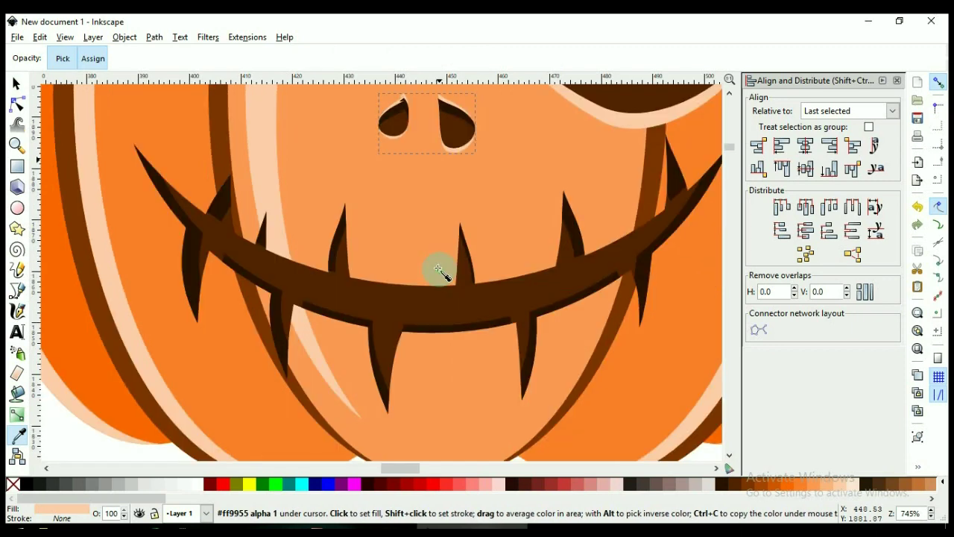
key(s)
scroll(433, 280, up, 5)
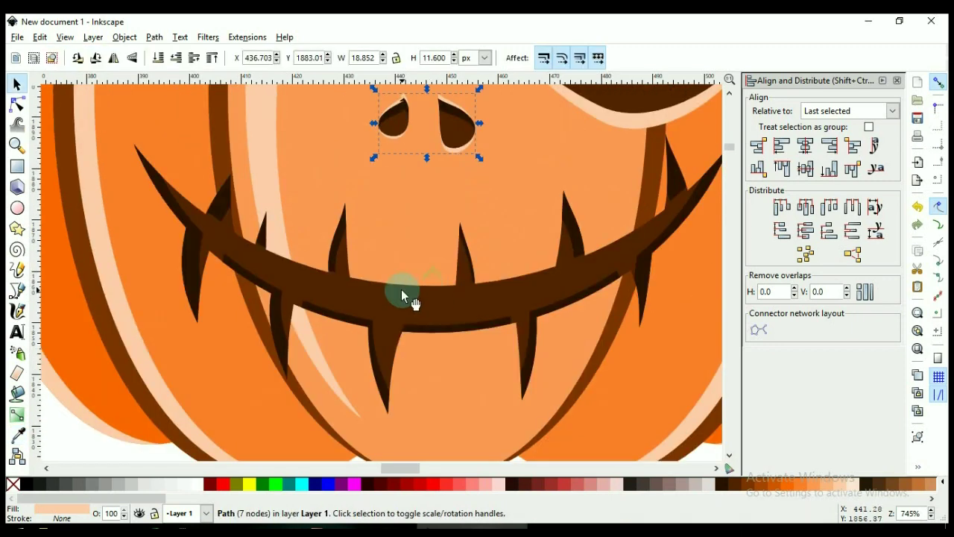
Make a pale peach copy of the mouth and stretch it taller around its centre.
click(403, 297)
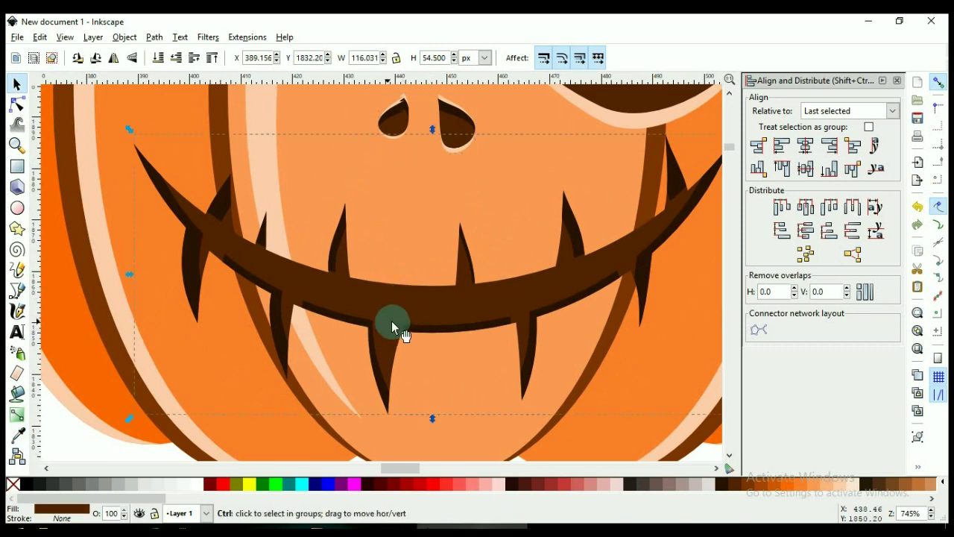
key(ctrl+z)
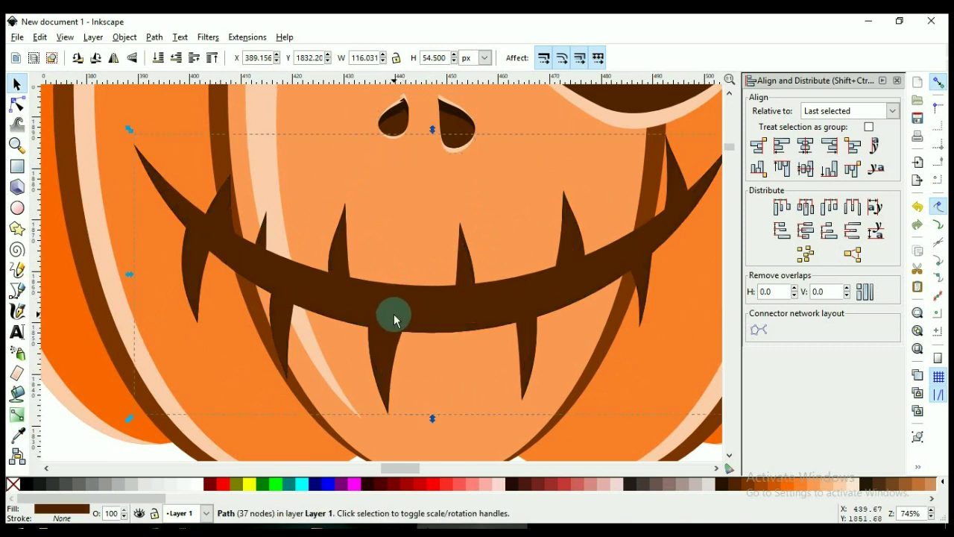
key(d)
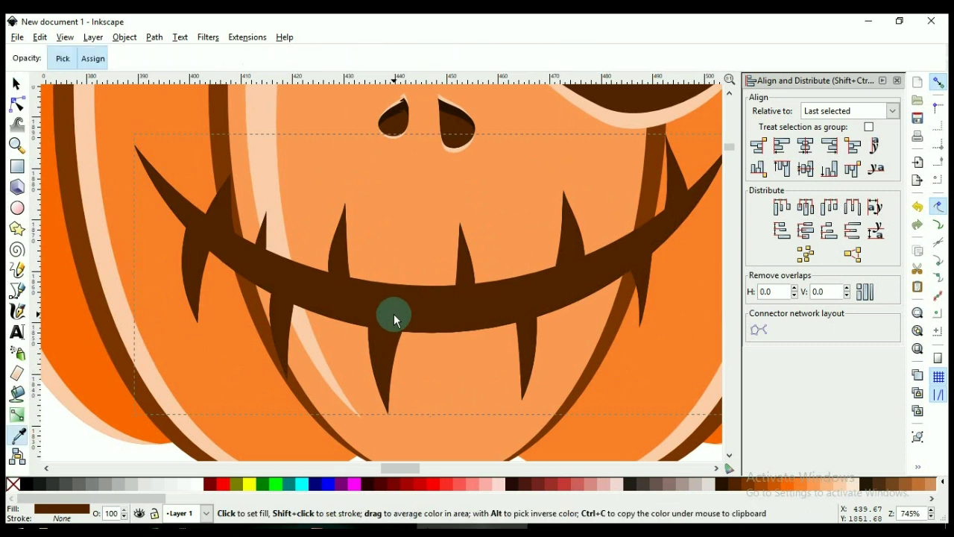
click(262, 172)
key(d)
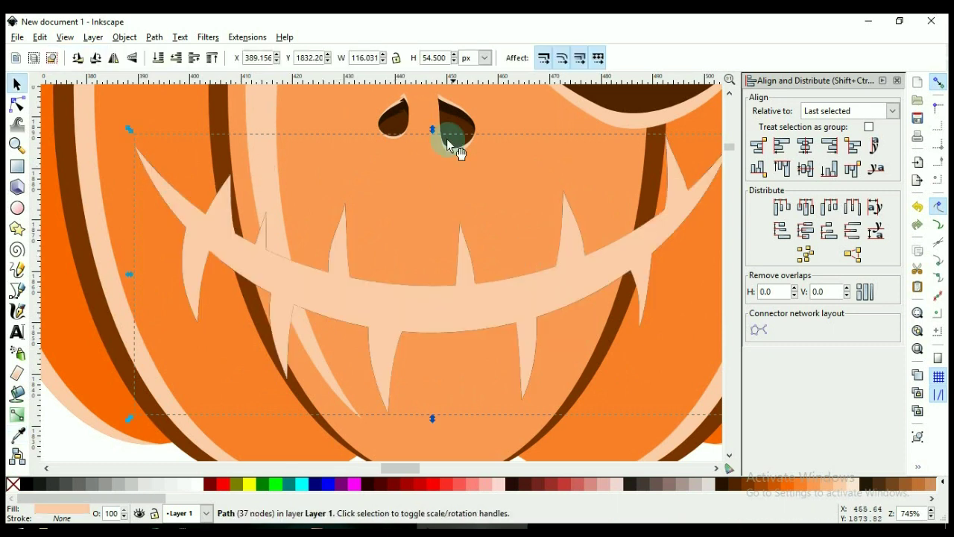
key(shift)
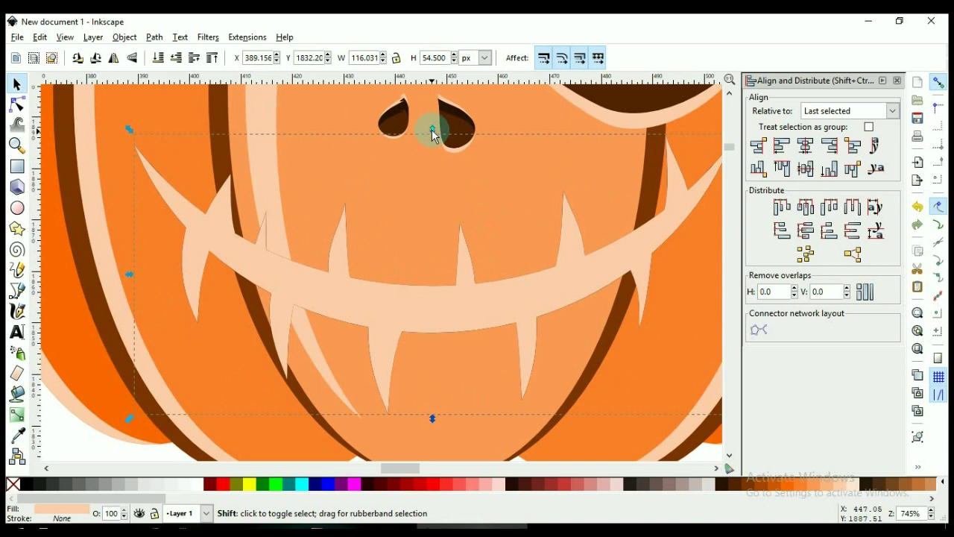
drag(432, 131, 431, 118)
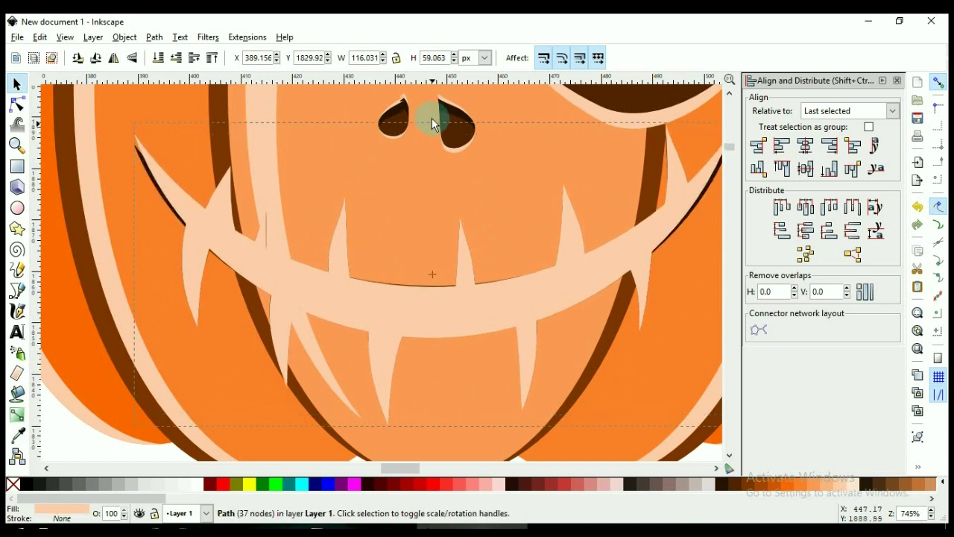
Send the peach mouth copy two levels down, behind the brown mouth.
alt+click(431, 116)
scroll(351, 277, down, 2)
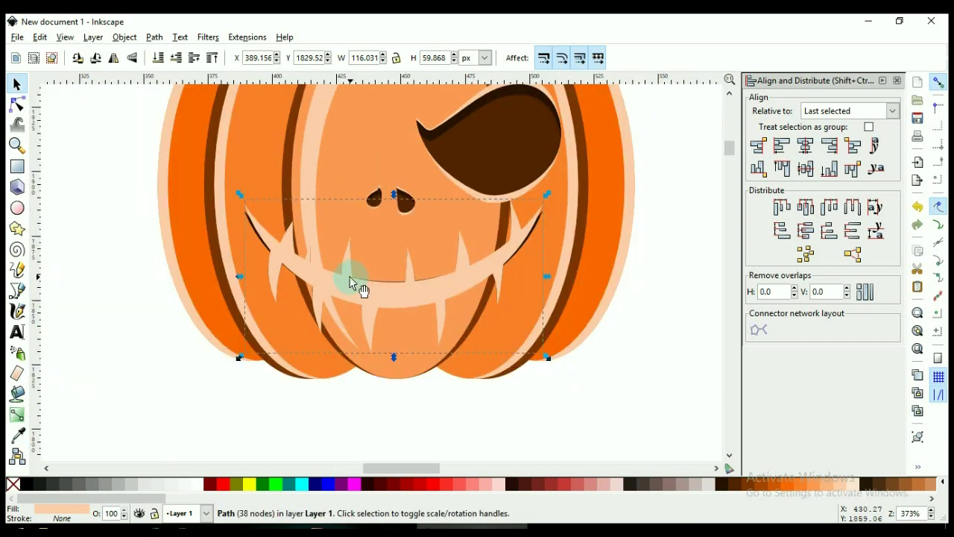
key(d)
key(s)
key(Page_Down)
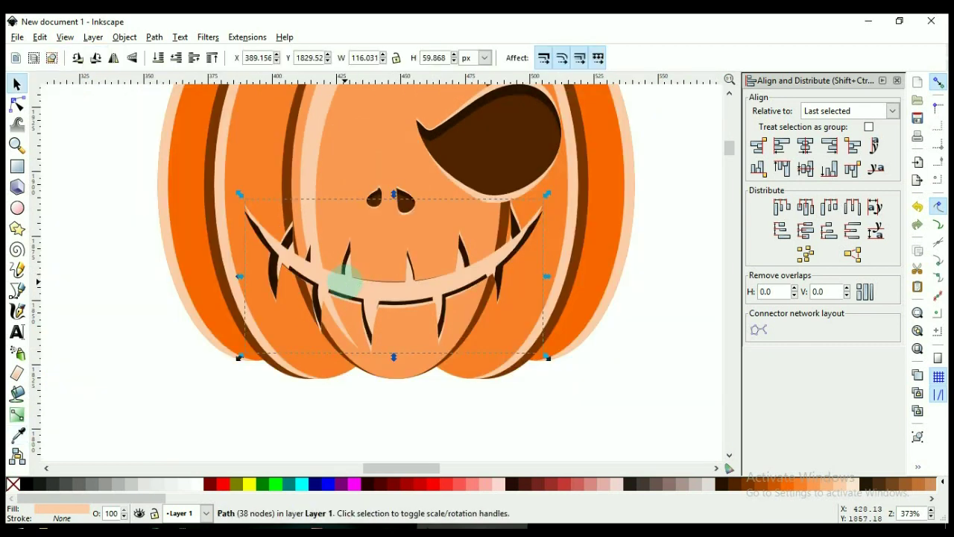
key(Page_Down)
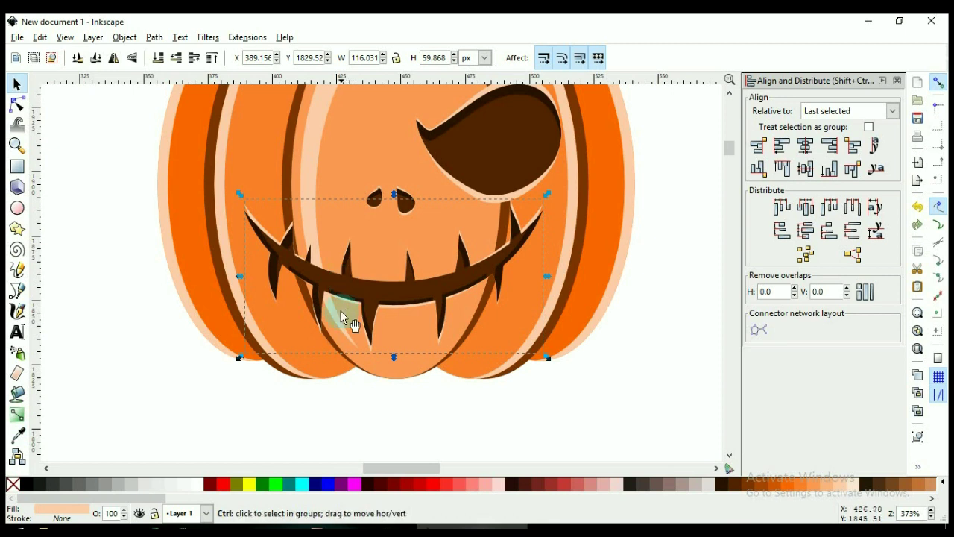
scroll(340, 312, down, 2)
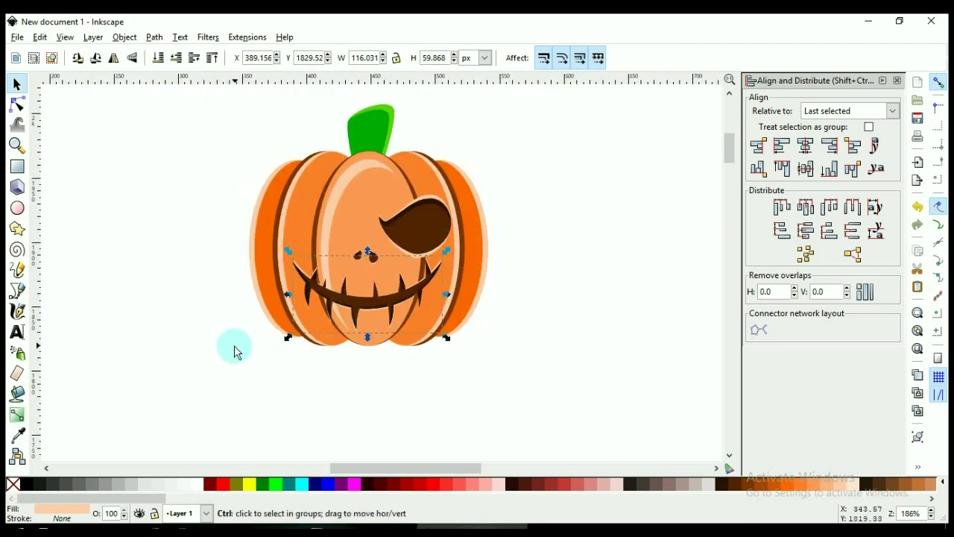
Select the mouth, nose and eye together and group them.
scroll(244, 351, up, 1)
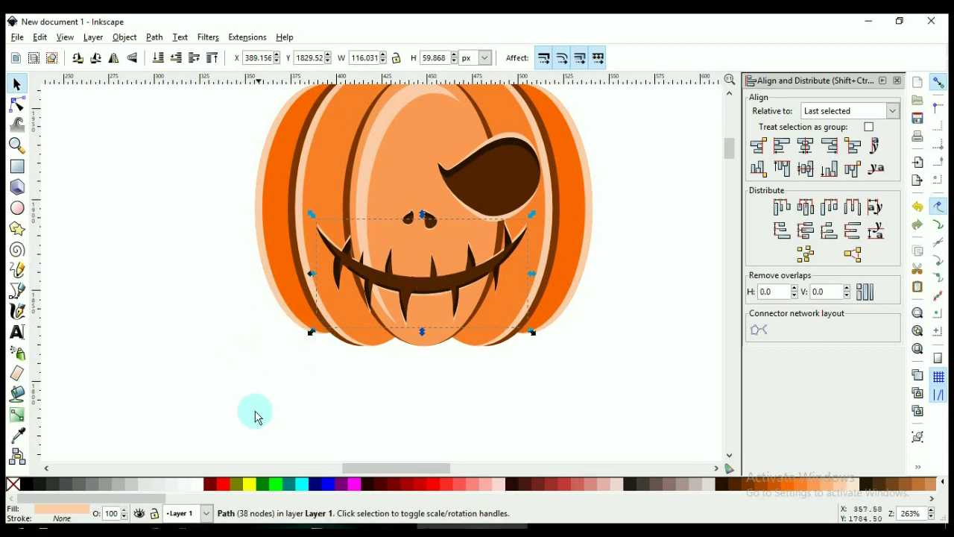
key(ctrl)
scroll(387, 289, up, 2)
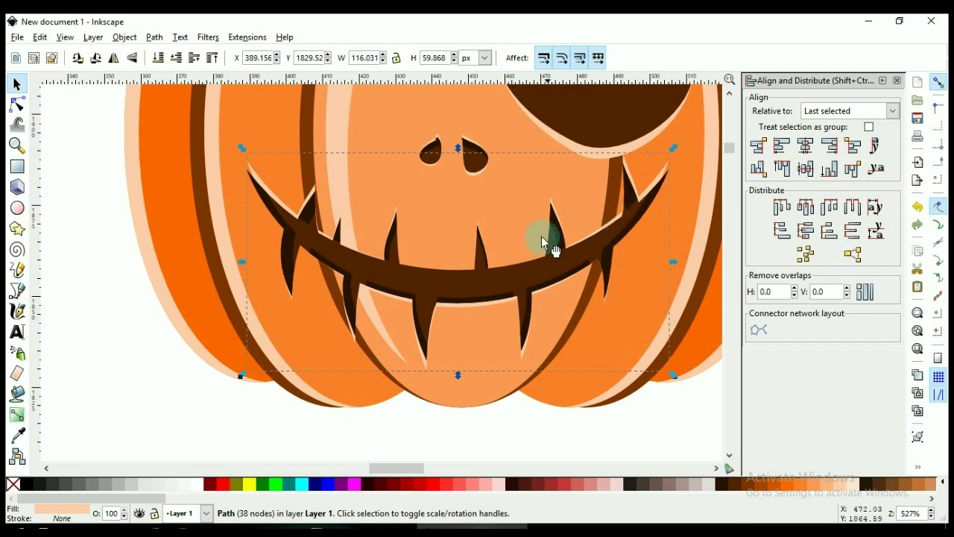
scroll(474, 219, up, 4)
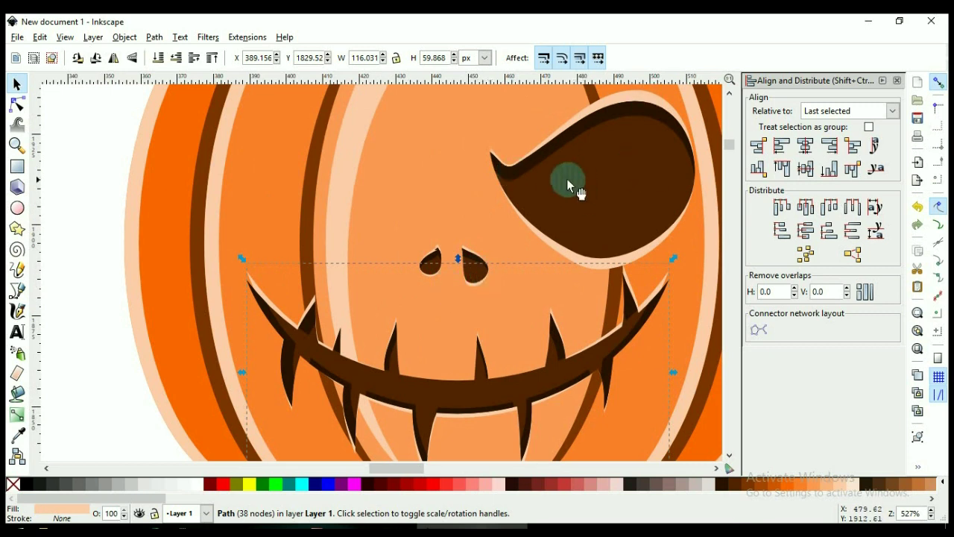
scroll(458, 171, down, 2)
scroll(462, 179, down, 1)
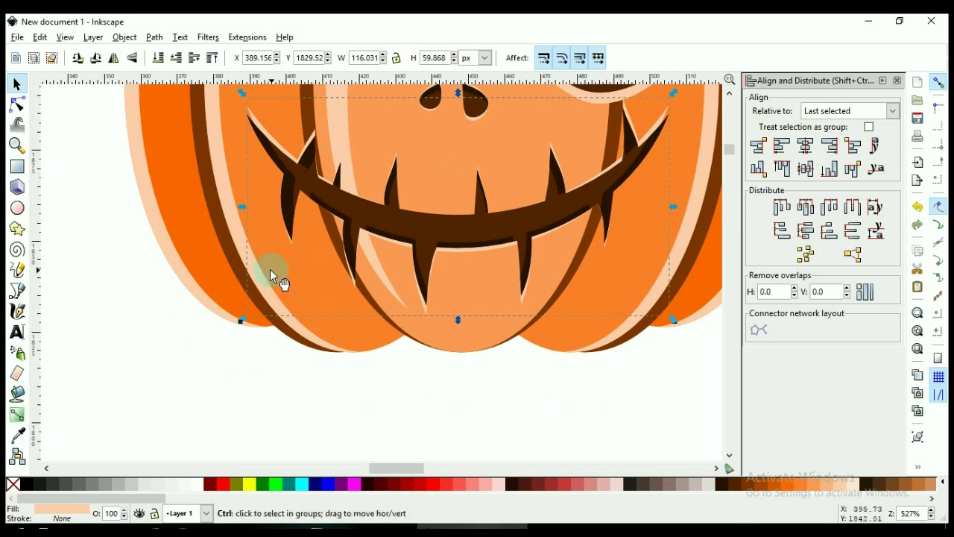
scroll(270, 269, down, 2)
drag(188, 400, 522, 188)
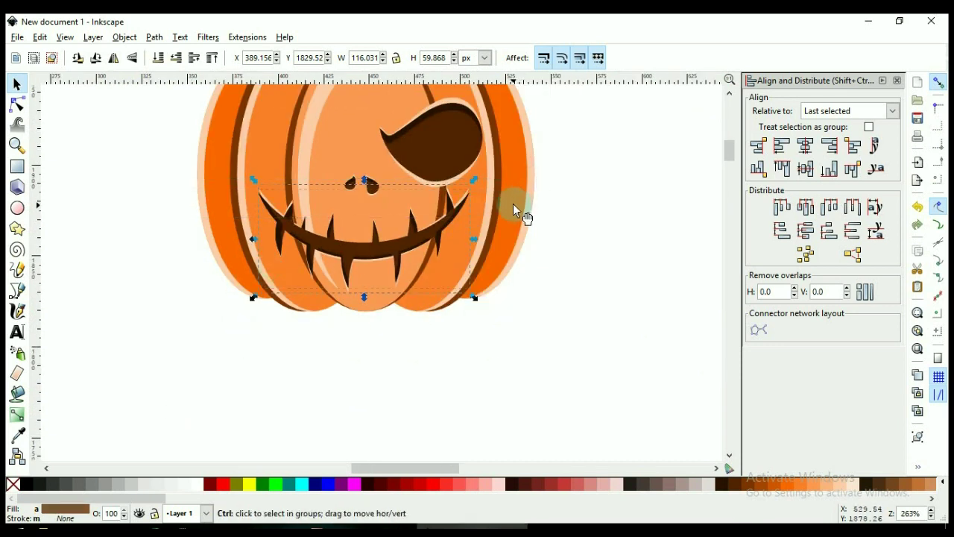
key(ctrl+g)
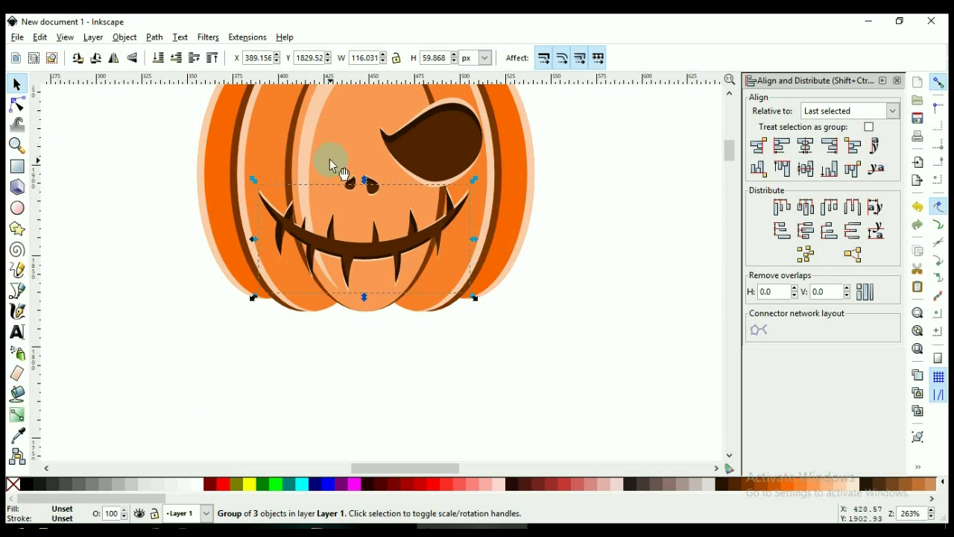
Group the brown eye and its peach highlight into one 3-object group.
drag(138, 144, 405, 219)
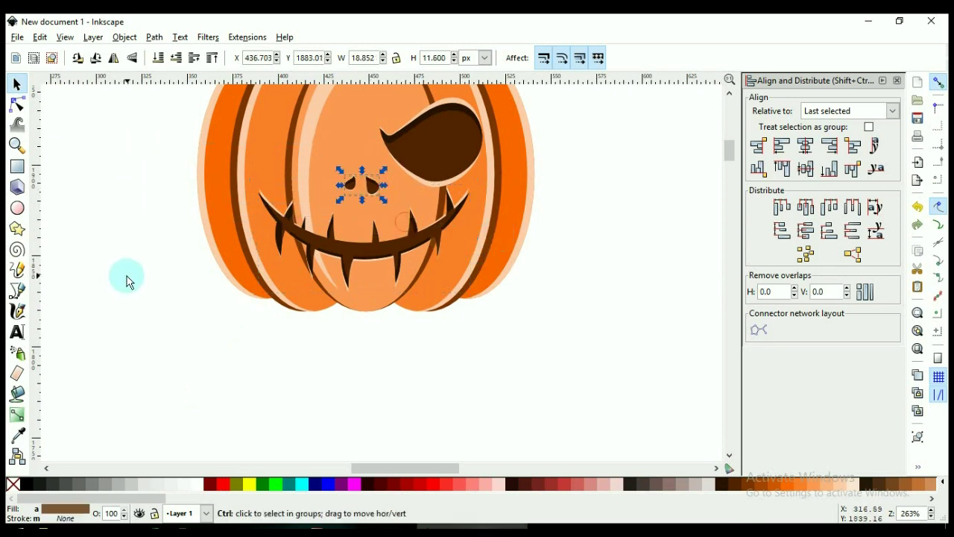
scroll(502, 303, up, 2)
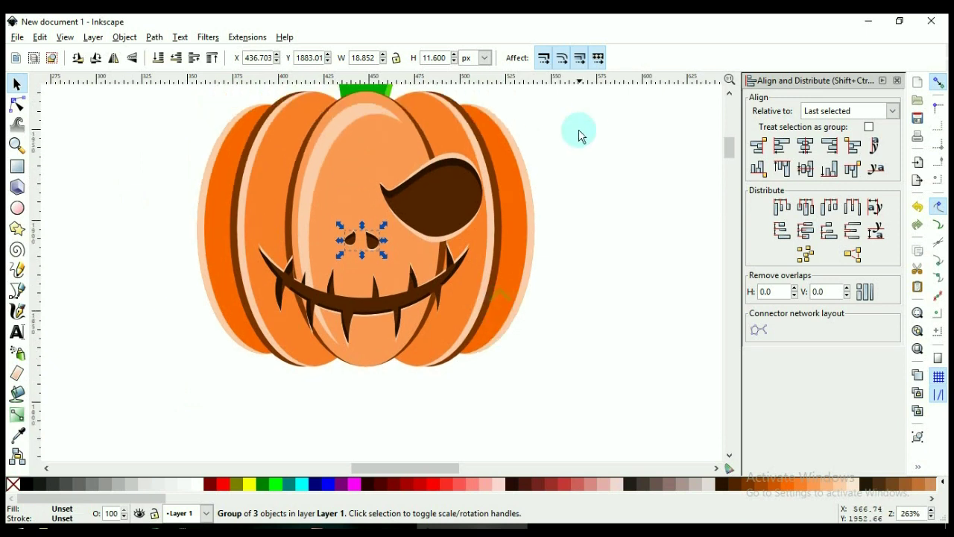
drag(601, 128, 363, 269)
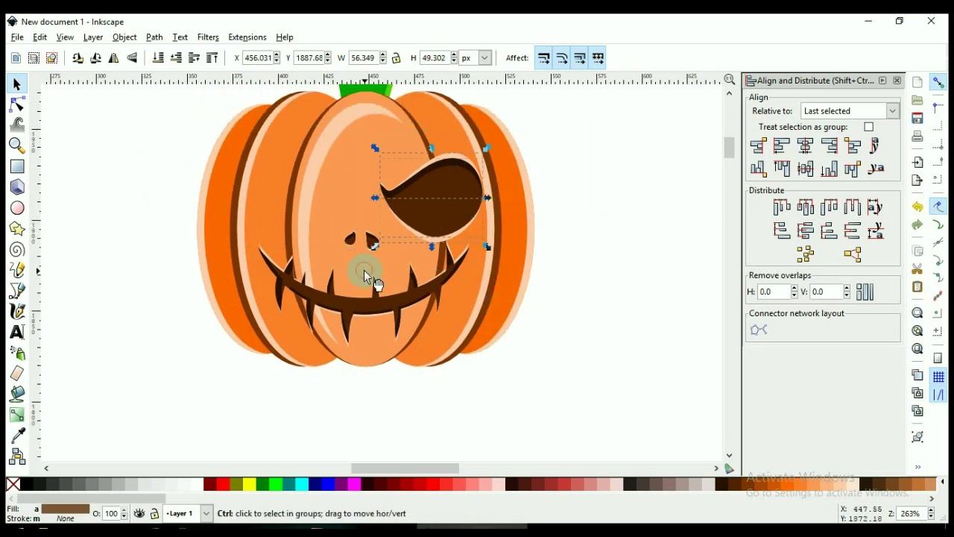
key(ctrl+g)
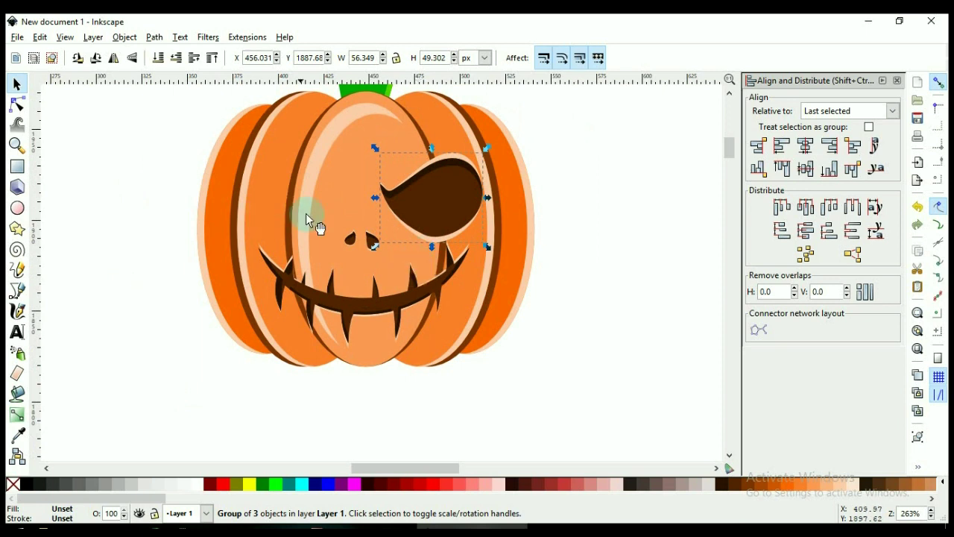
click(454, 188)
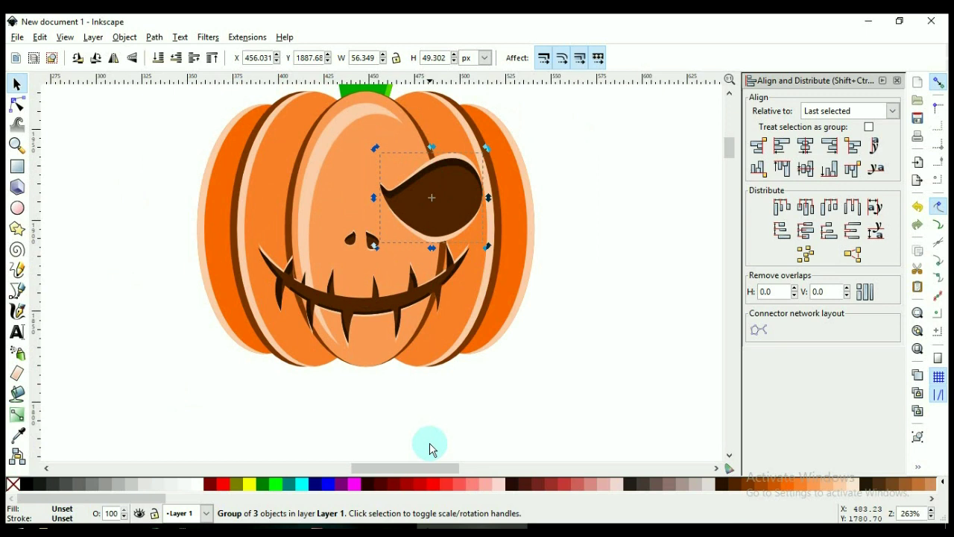
drag(424, 466, 411, 466)
scroll(645, 170, up, 2)
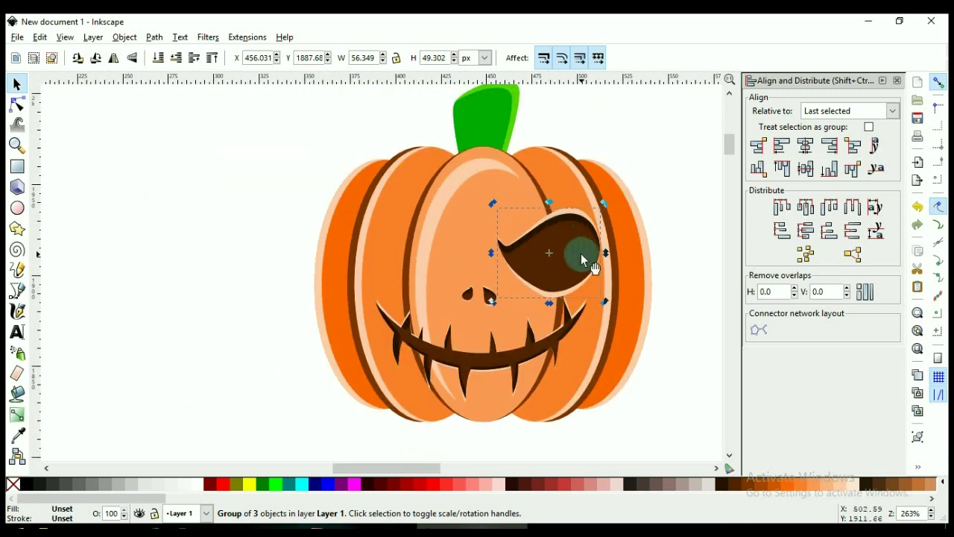
Mirror the eye copy horizontally, move it left of the face, and enlarge it to about 59.8 × 52.3 px.
click(114, 61)
key(d)
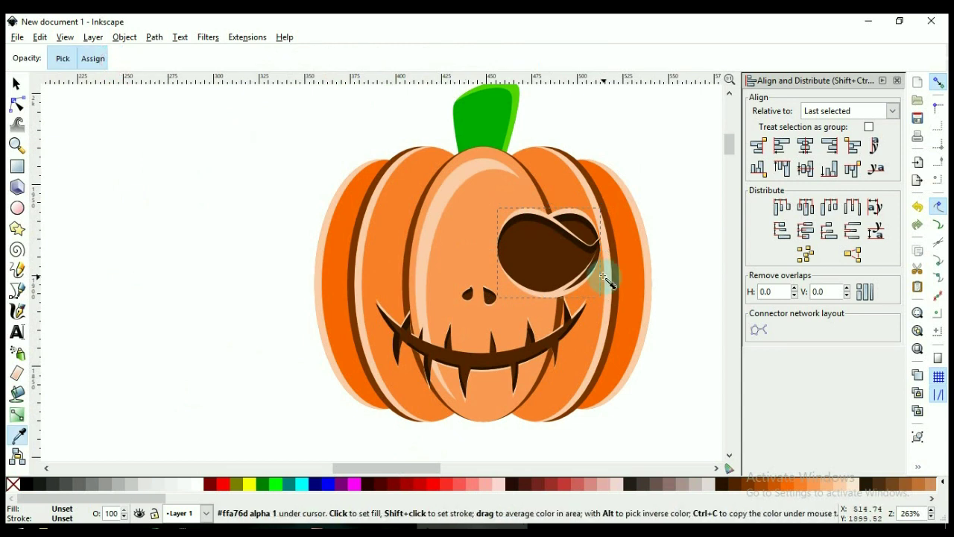
key(s)
drag(580, 259, 444, 270)
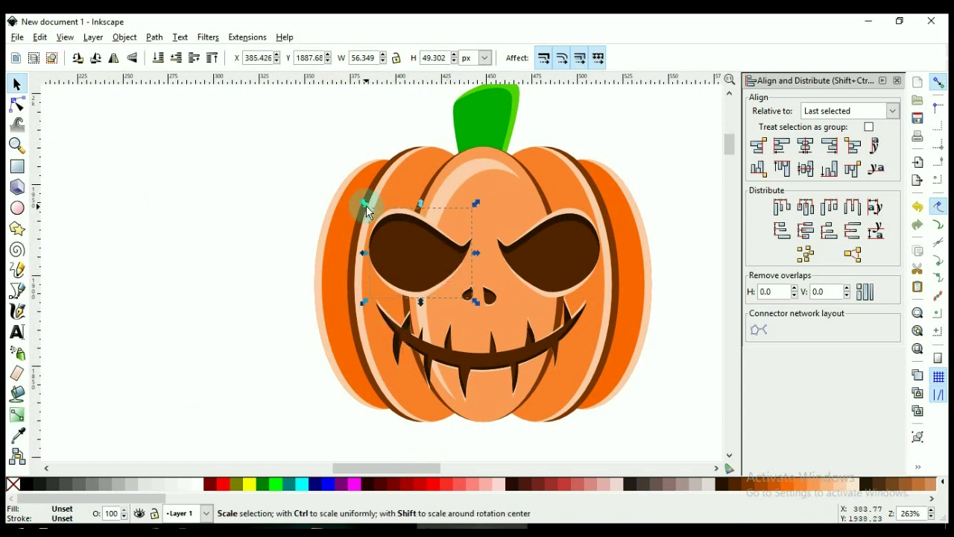
drag(366, 210, 357, 196)
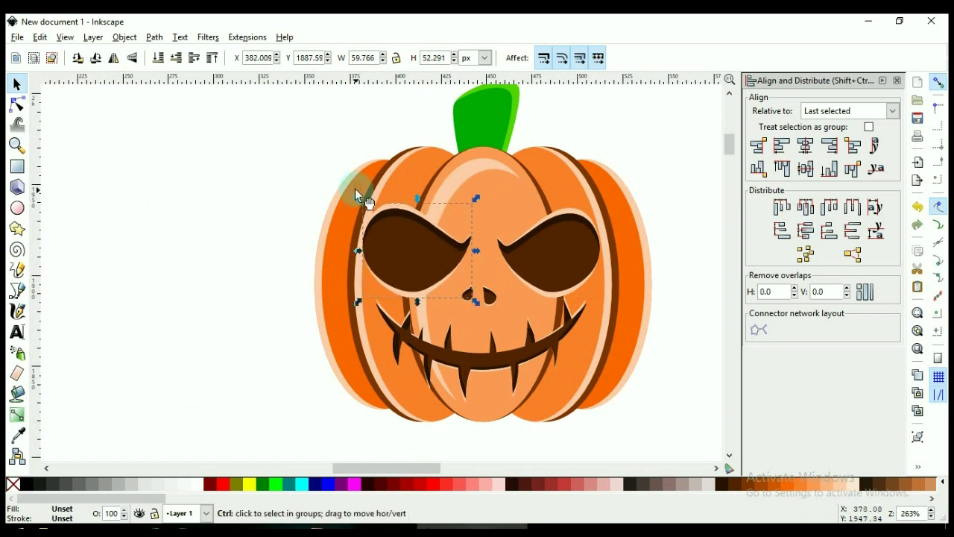
key(minus)
key(minus)
key(minus)
key(minus)
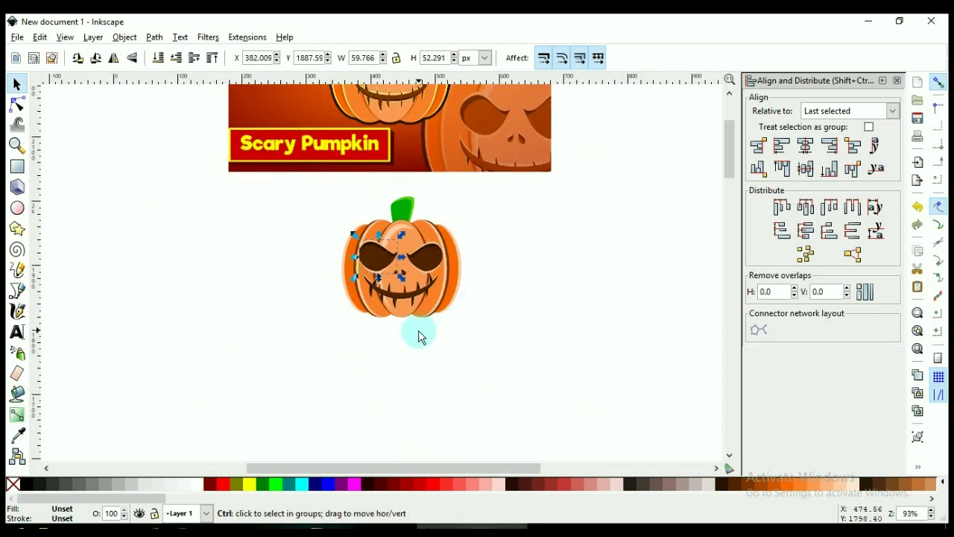
Shrink the left eye to 51.256 × 44.846 px and nudge it left to about X 388.4, Y 1887.4.
key(grave)
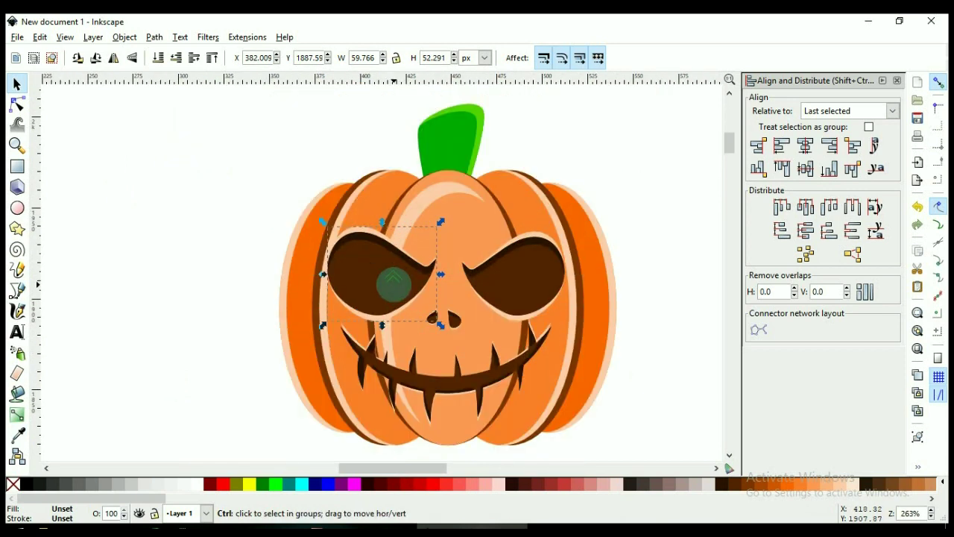
drag(325, 226, 340, 237)
mouse_move(395, 296)
mouse_down()
mouse_move(377, 287)
mouse_move(383, 295)
mouse_up()
scroll(334, 277, down, 2)
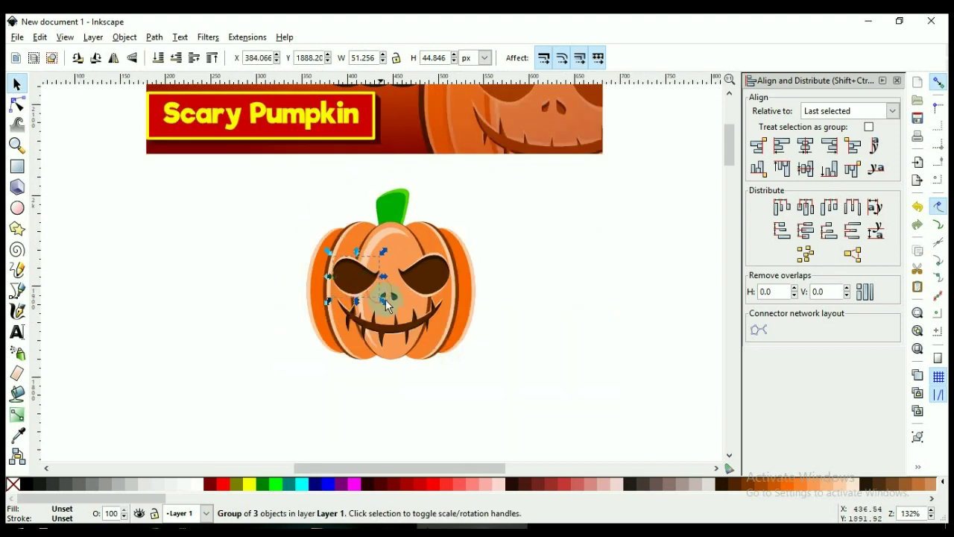
scroll(483, 350, up, 3)
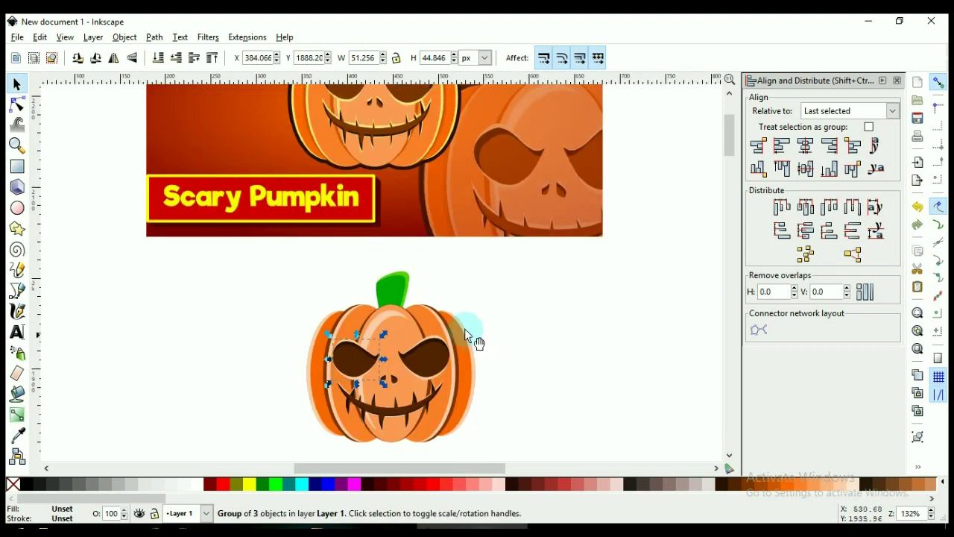
scroll(462, 282, up, 1)
scroll(464, 274, up, 2)
scroll(462, 278, down, 2)
scroll(462, 277, down, 1)
scroll(441, 304, up, 1)
scroll(406, 186, up, 4)
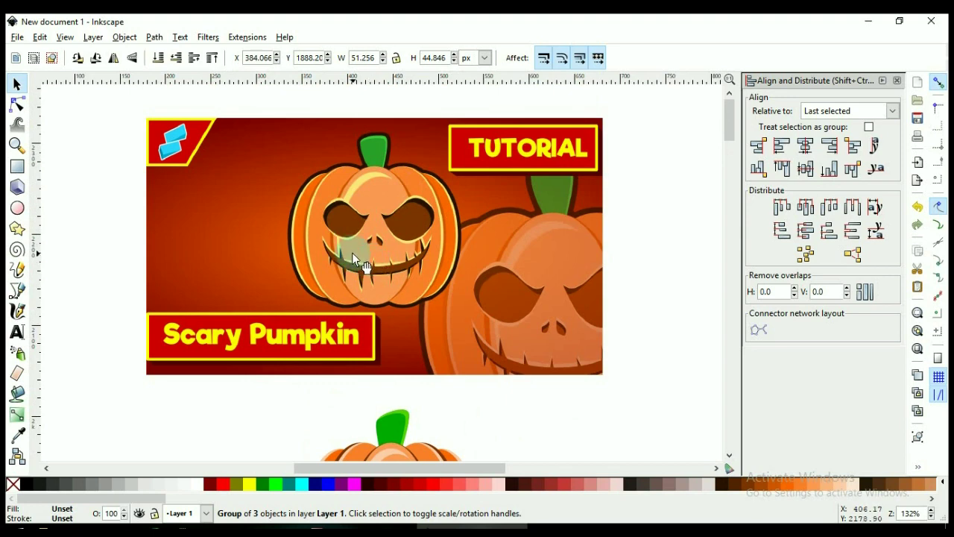
scroll(352, 252, down, 8)
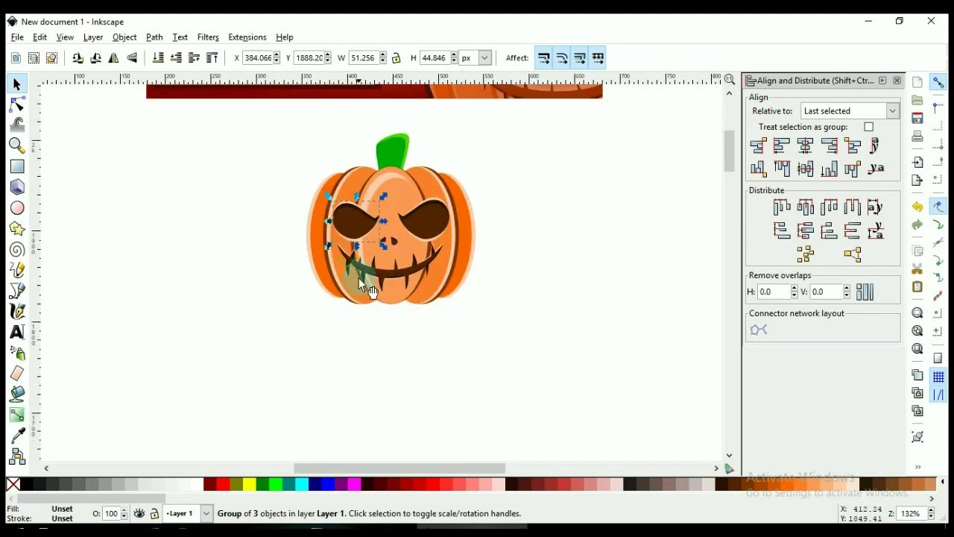
scroll(347, 230, up, 2)
Nudge the left eye slightly to the right.
scroll(352, 234, up, 2)
drag(370, 229, 389, 230)
scroll(243, 217, down, 2)
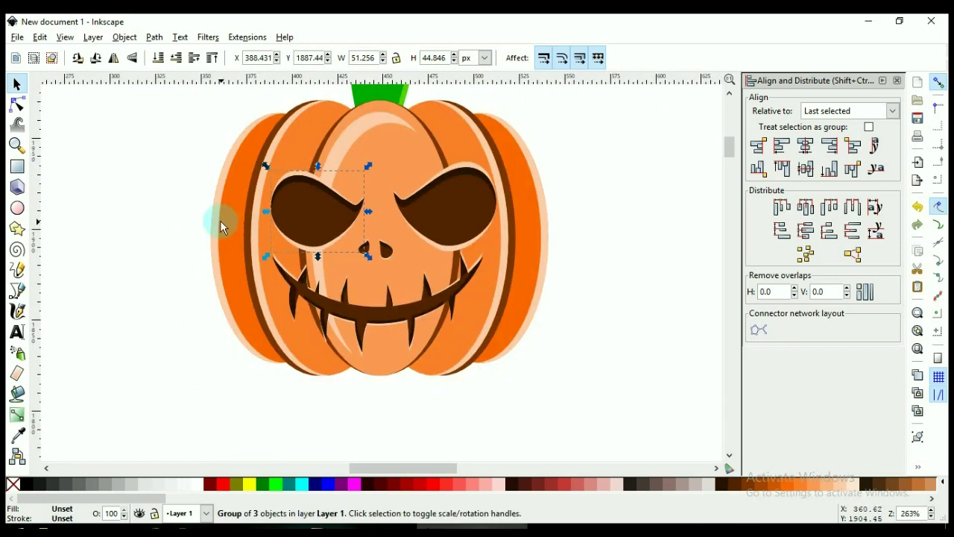
Select all the pale peach rim highlights on the pumpkin, both eyes and the nose.
ctrl+click(218, 228)
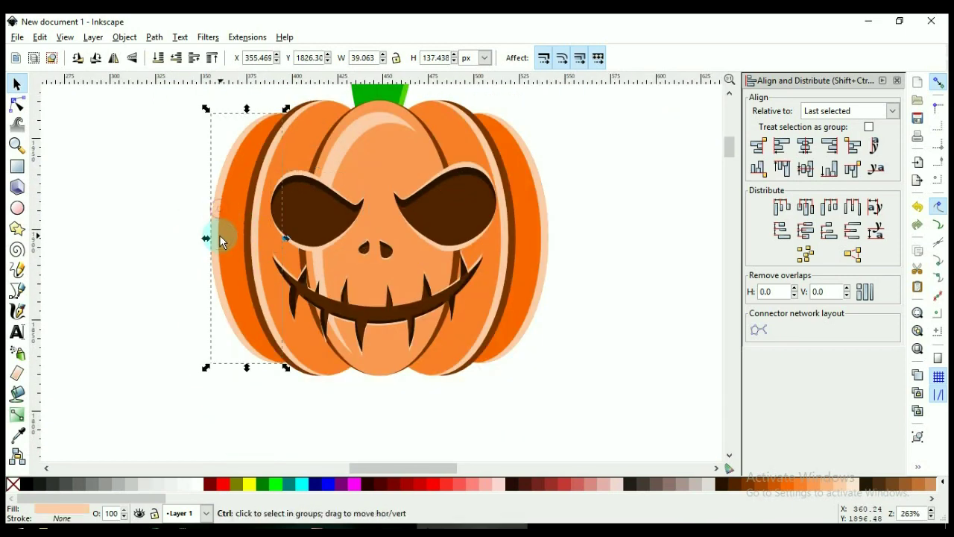
ctrl+shift+click(270, 154)
ctrl+shift+click(370, 134)
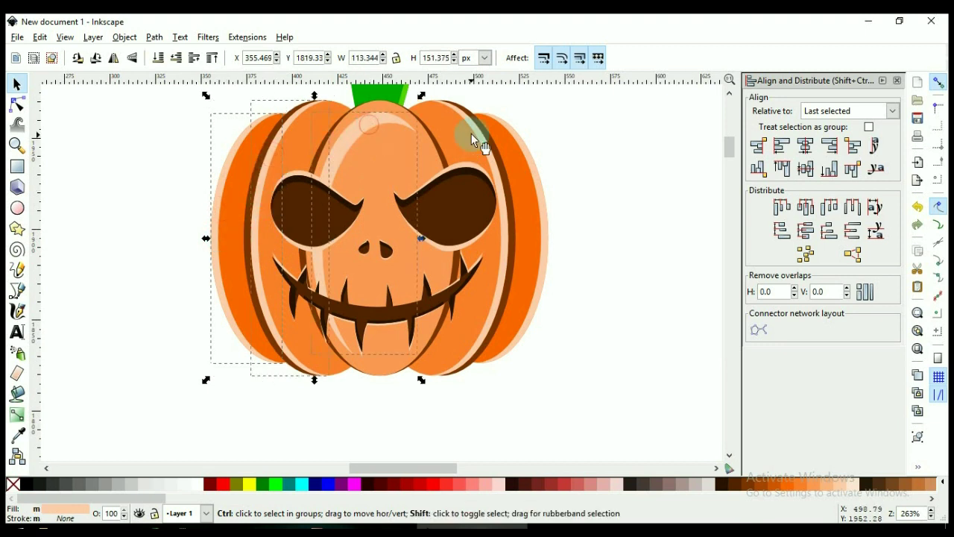
ctrl+shift+click(523, 182)
ctrl+shift+click(539, 180)
ctrl+shift+click(470, 160)
ctrl+shift+click(300, 175)
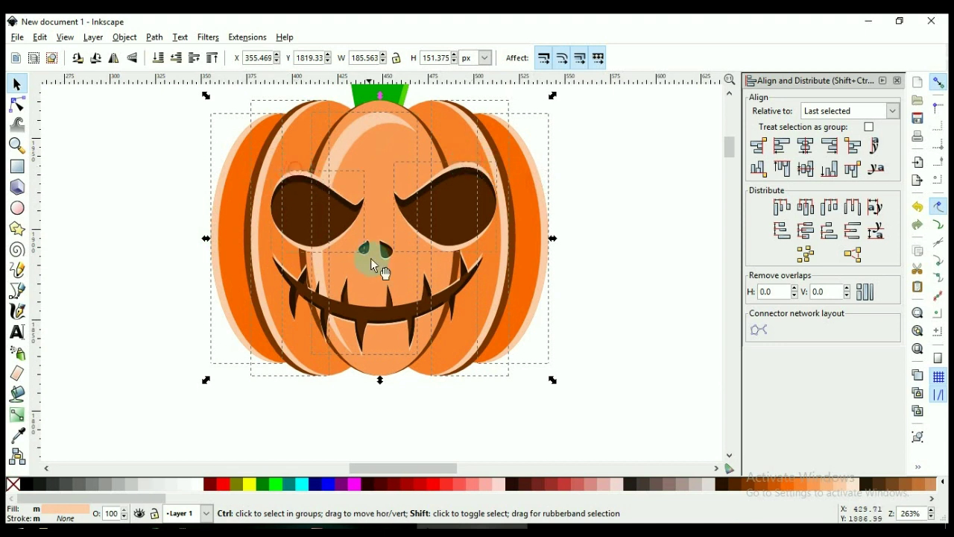
scroll(395, 262, up, 2)
ctrl+shift+click(401, 263)
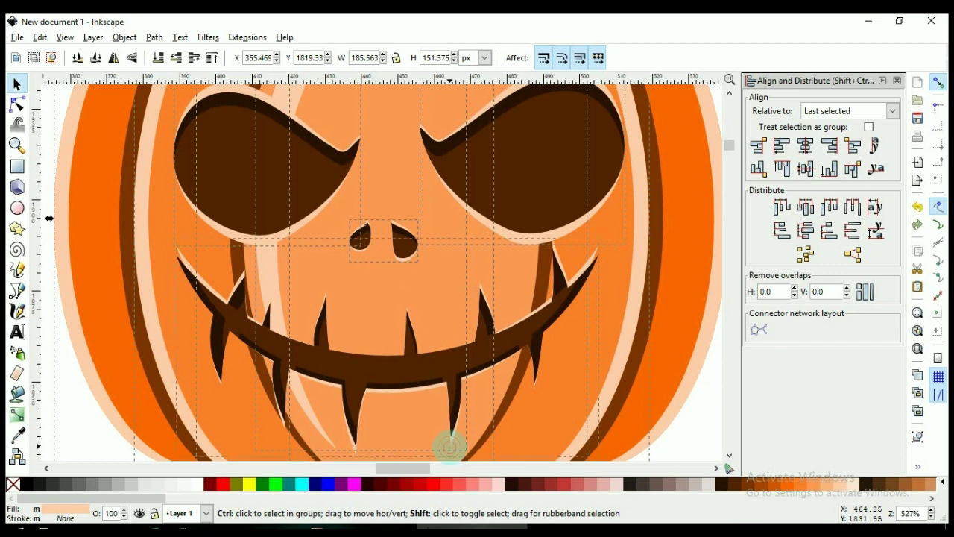
Recolour the selected highlights with the reference's light yellow, then deselect to check them.
scroll(428, 395, down, 2)
scroll(466, 336, down, 2)
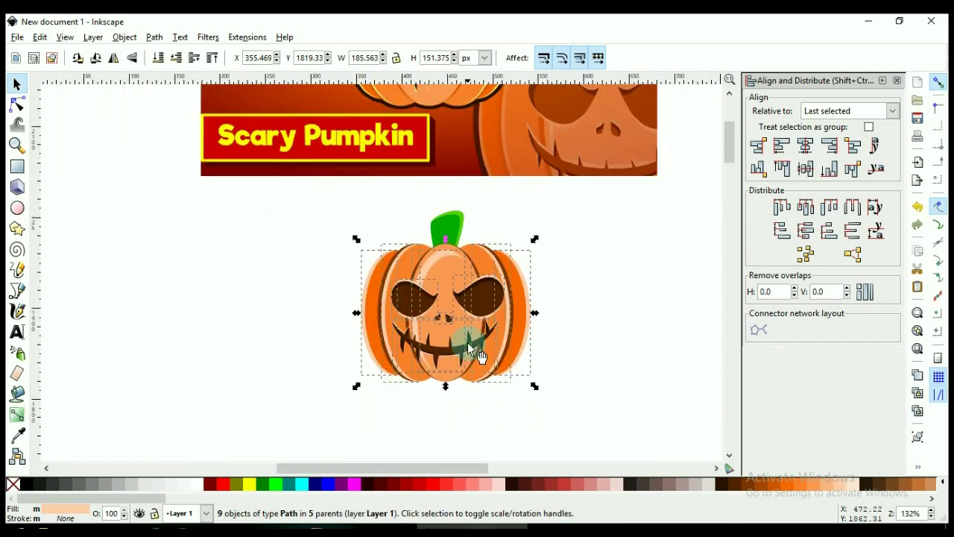
scroll(467, 342, up, 7)
key(d)
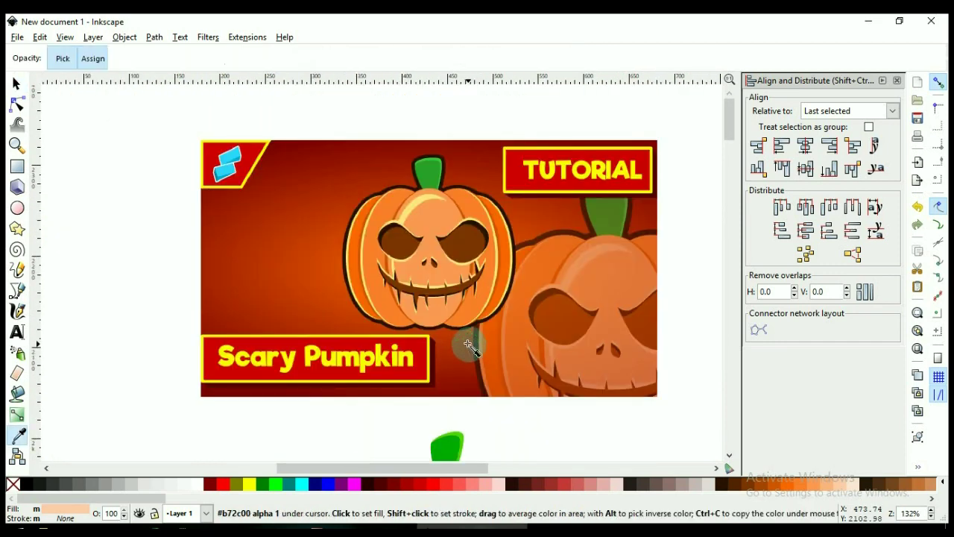
click(412, 211)
scroll(416, 216, down, 4)
scroll(422, 331, down, 3)
scroll(415, 186, up, 7)
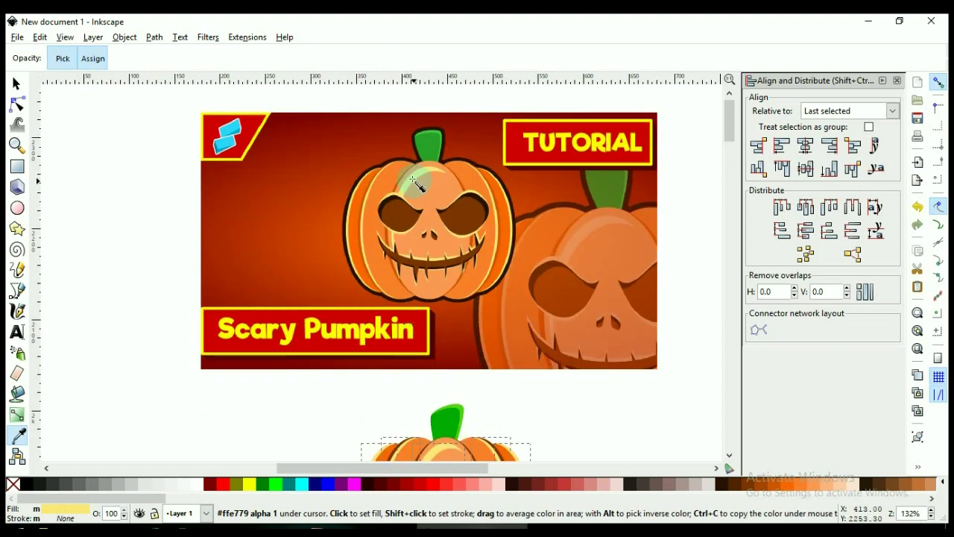
scroll(425, 216, down, 3)
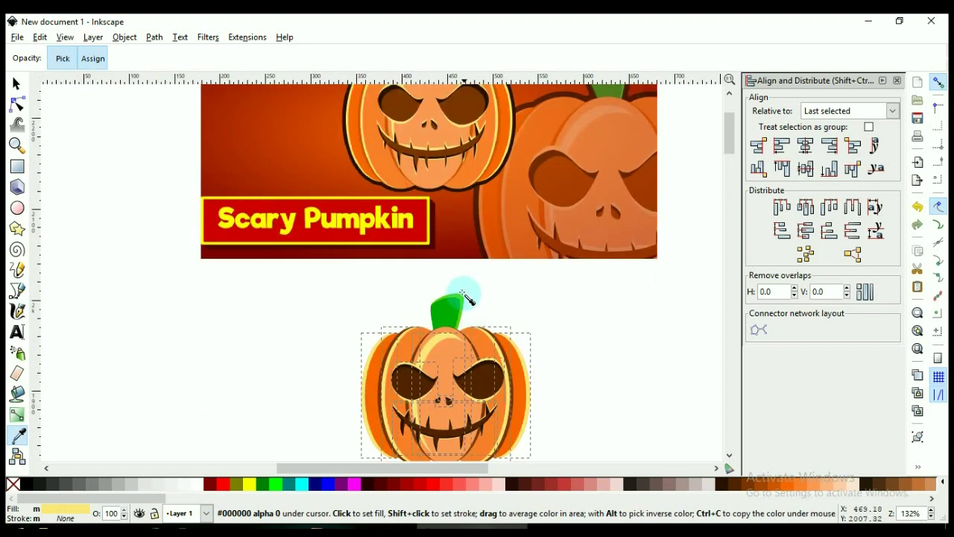
key(s)
scroll(458, 265, down, 1)
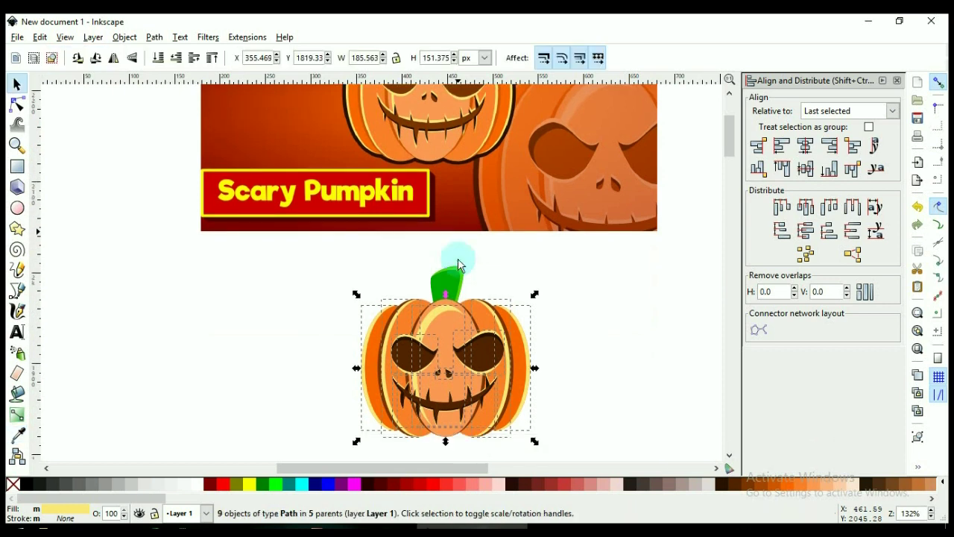
click(587, 336)
scroll(567, 343, up, 2)
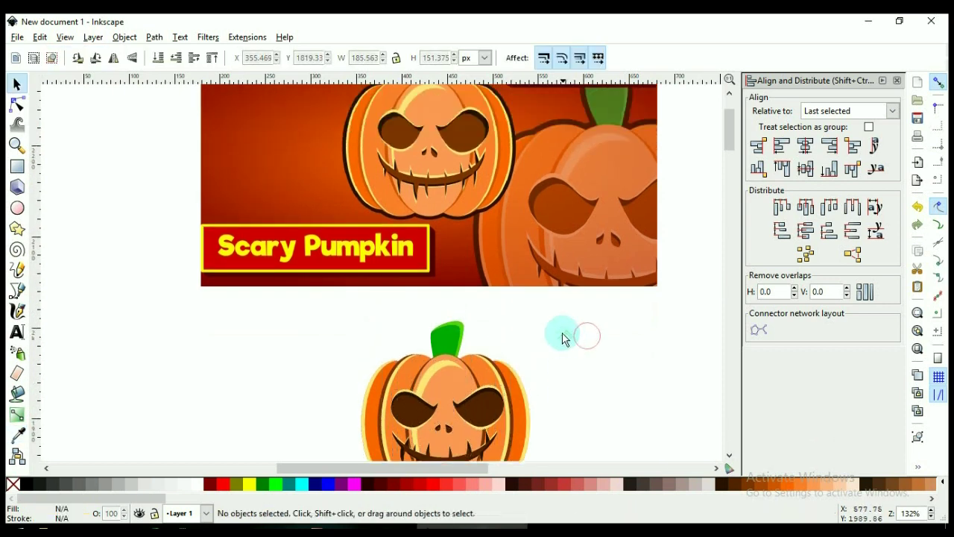
scroll(550, 390, down, 1)
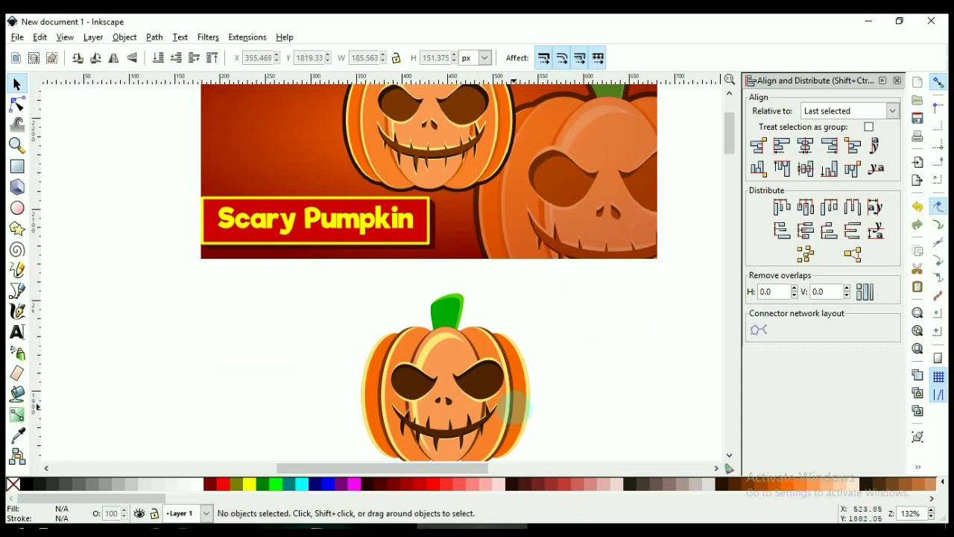
scroll(514, 407, down, 2)
scroll(513, 372, up, 2)
Select the pumpkin's body ellipse segments inside the group.
ctrl+click(521, 296)
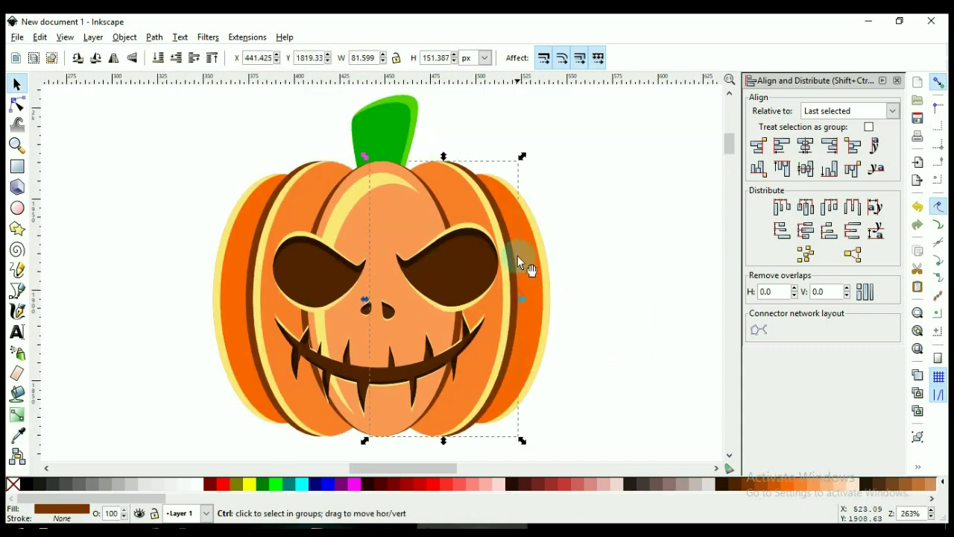
ctrl+shift+click(436, 203)
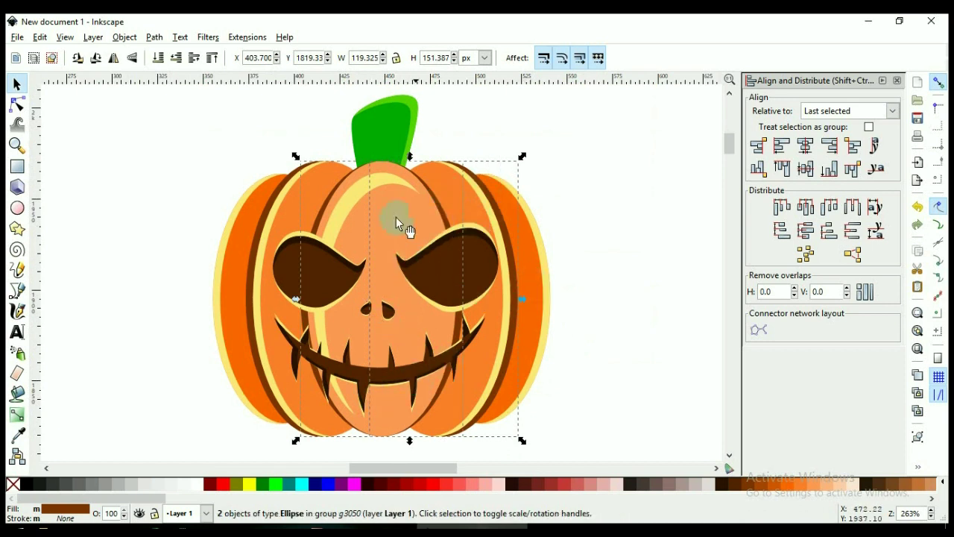
ctrl+shift+click(322, 201)
ctrl+shift+click(318, 204)
ctrl+shift+click(259, 207)
scroll(410, 341, down, 2)
Fill the selected ellipses with orange sampled from the reference, then deselect to review.
key(d)
scroll(452, 228, up, 3)
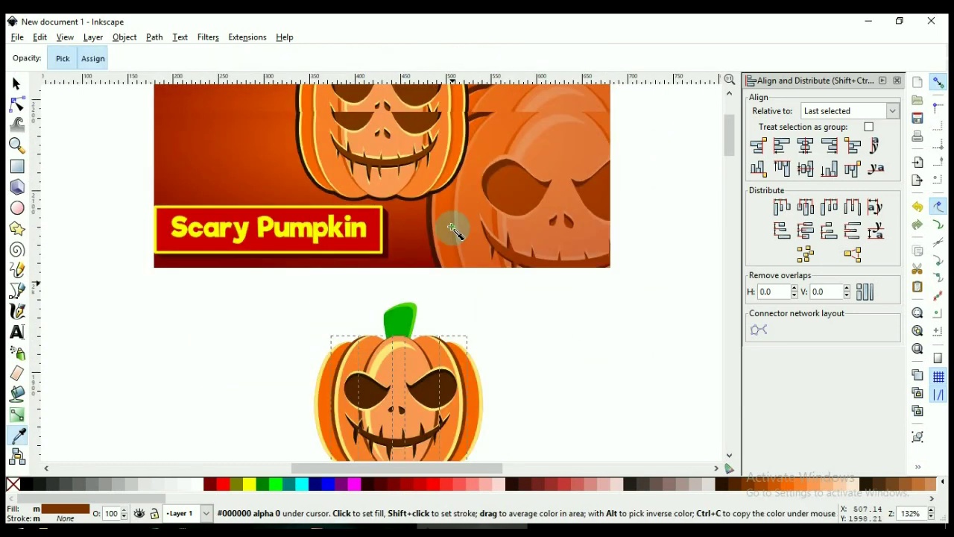
scroll(455, 142, up, 3)
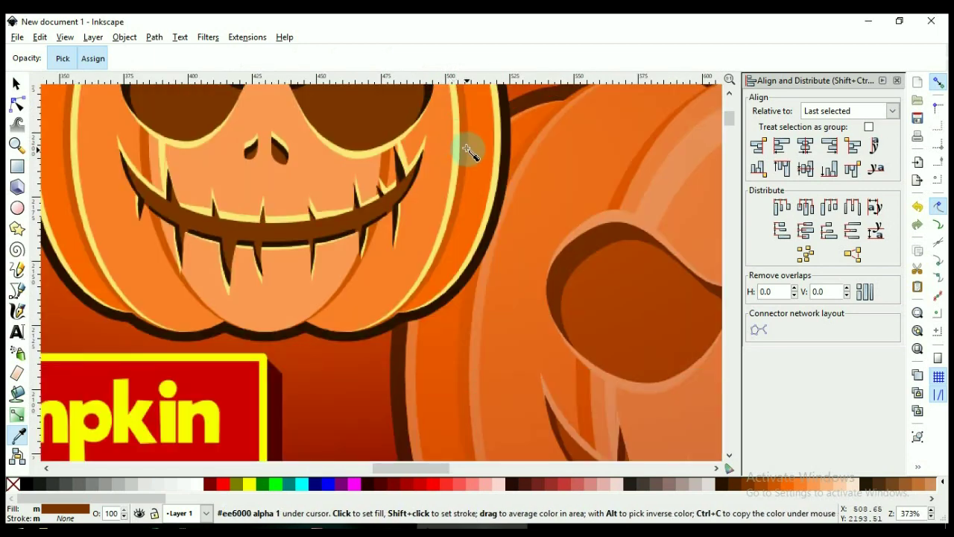
click(464, 144)
scroll(470, 198, down, 5)
scroll(470, 198, down, 3)
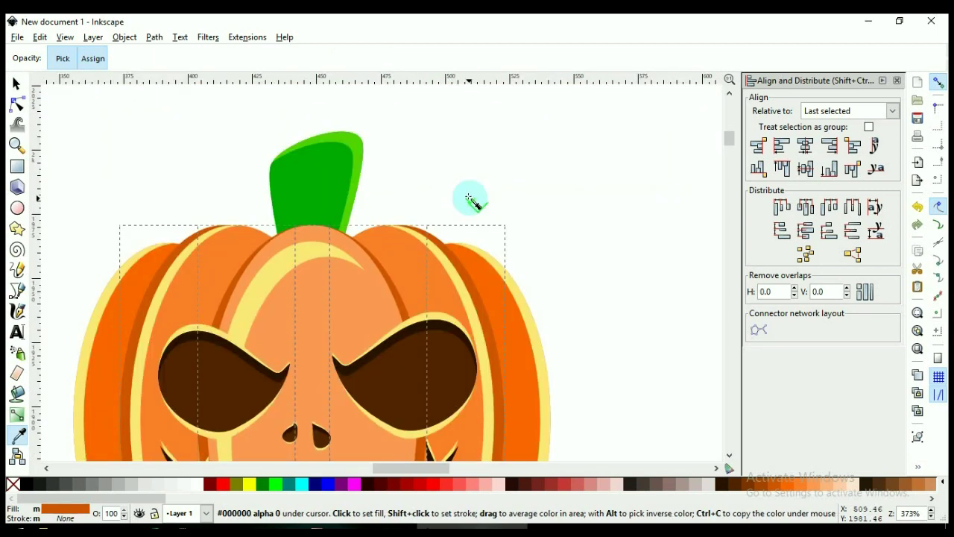
key(s)
scroll(586, 237, down, 2)
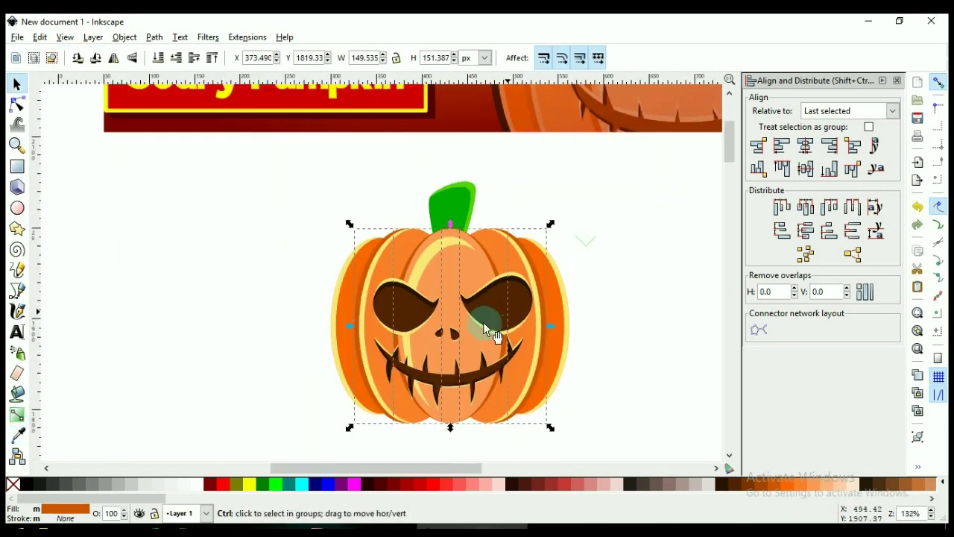
scroll(485, 322, down, 3)
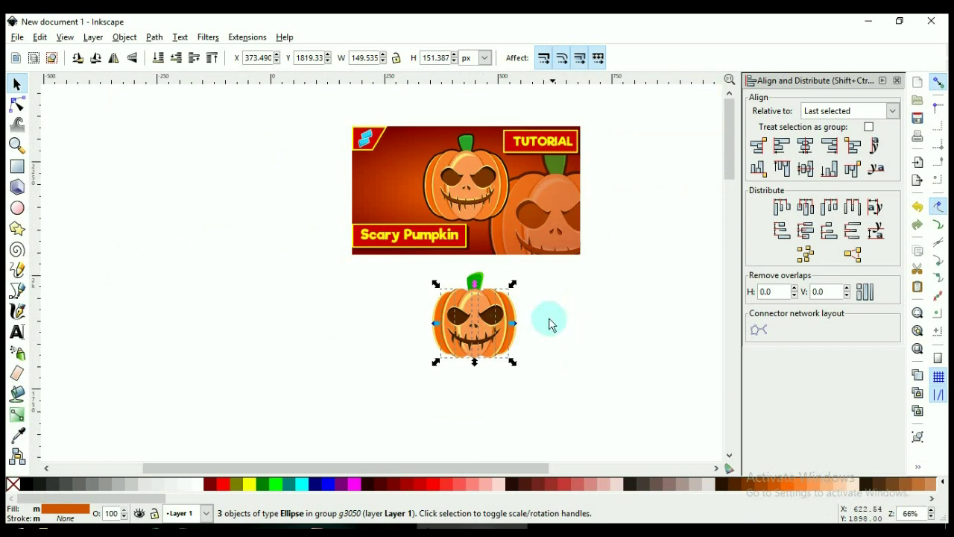
scroll(533, 320, up, 1)
scroll(518, 328, up, 2)
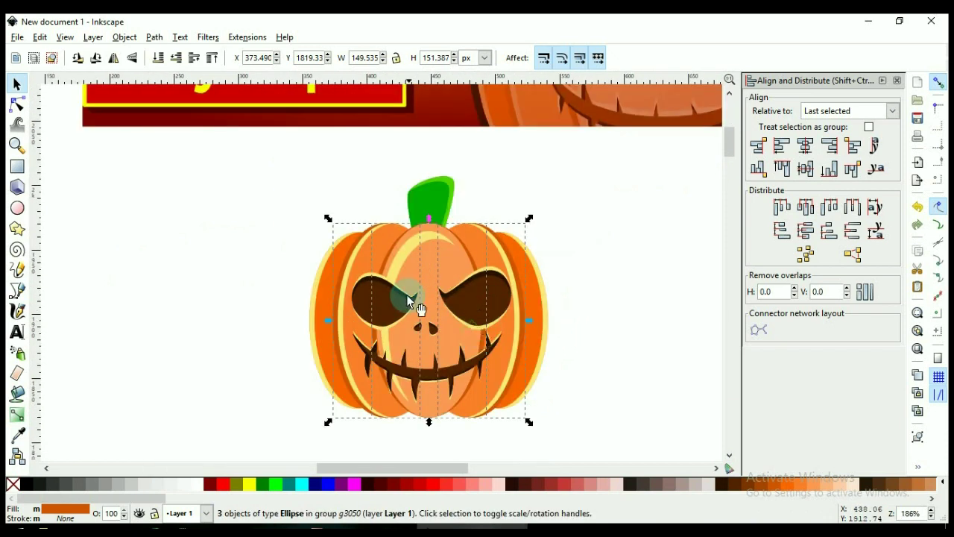
click(622, 264)
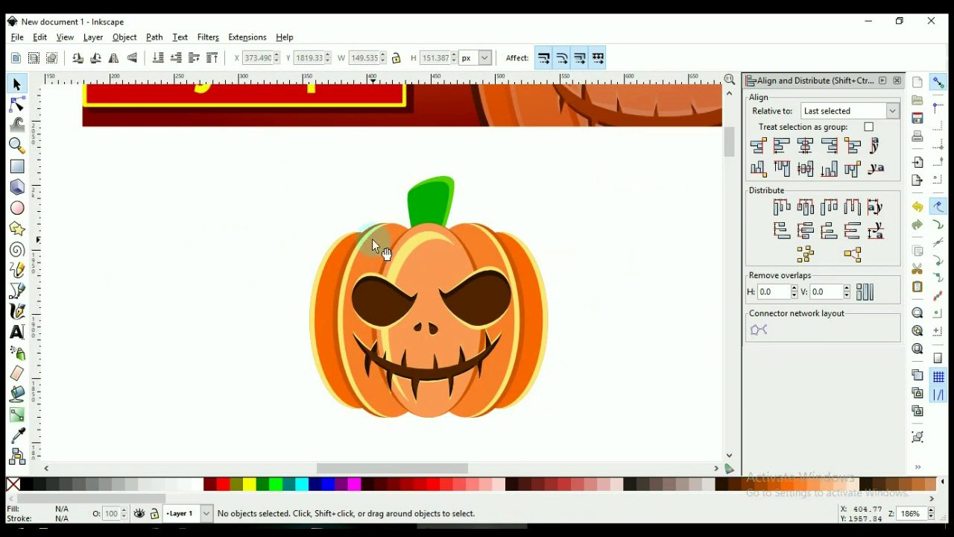
scroll(372, 233, down, 2)
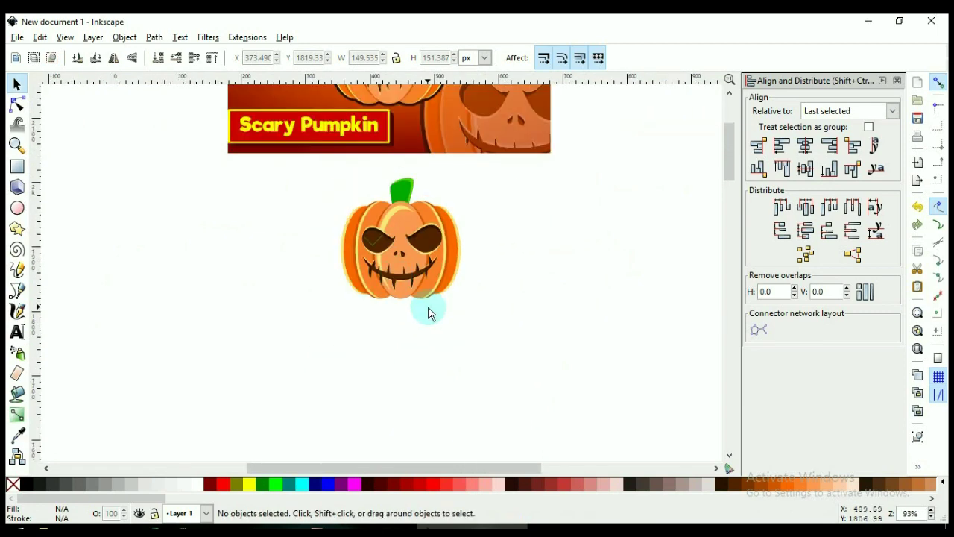
scroll(429, 309, up, 4)
scroll(428, 319, down, 1)
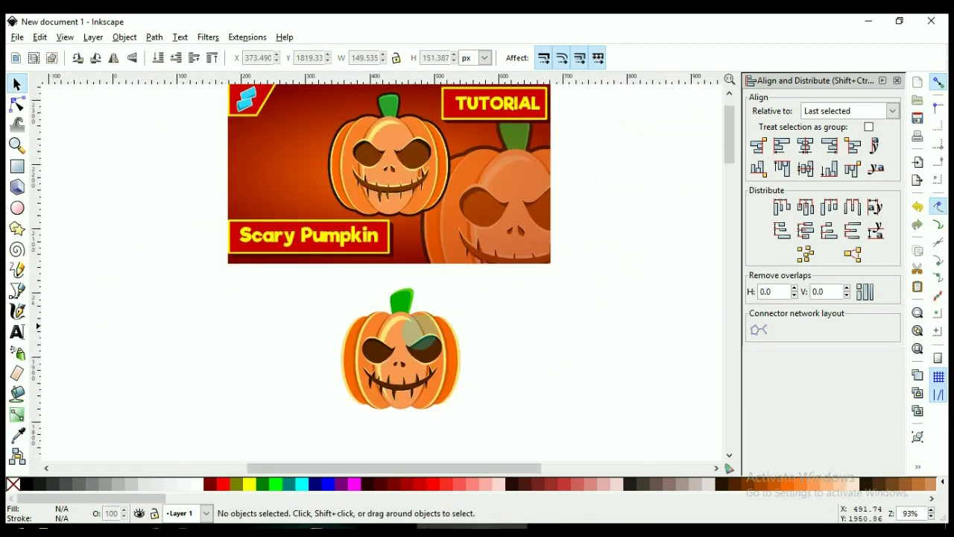
Group all six parts of the pumpkin into one object.
drag(263, 278, 553, 438)
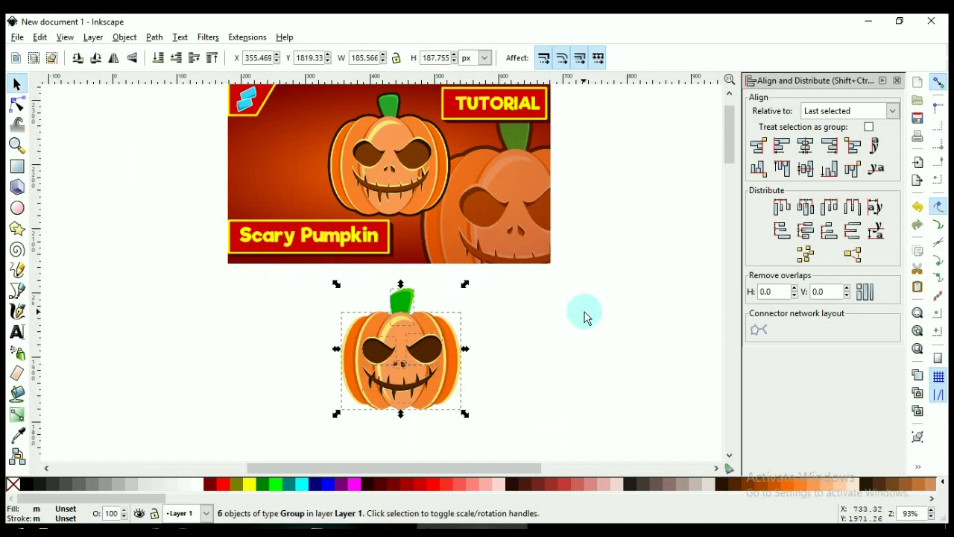
key(ctrl+g)
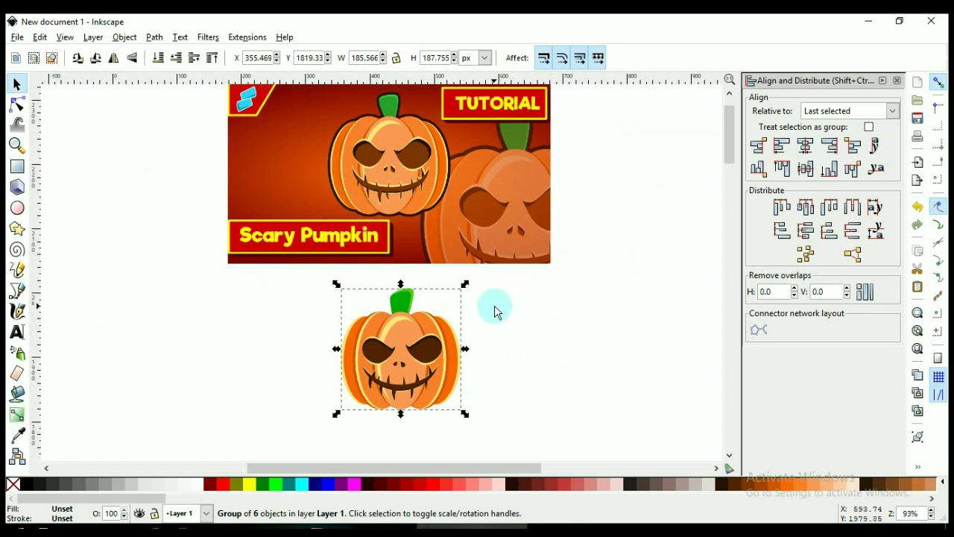
scroll(496, 318, down, 1)
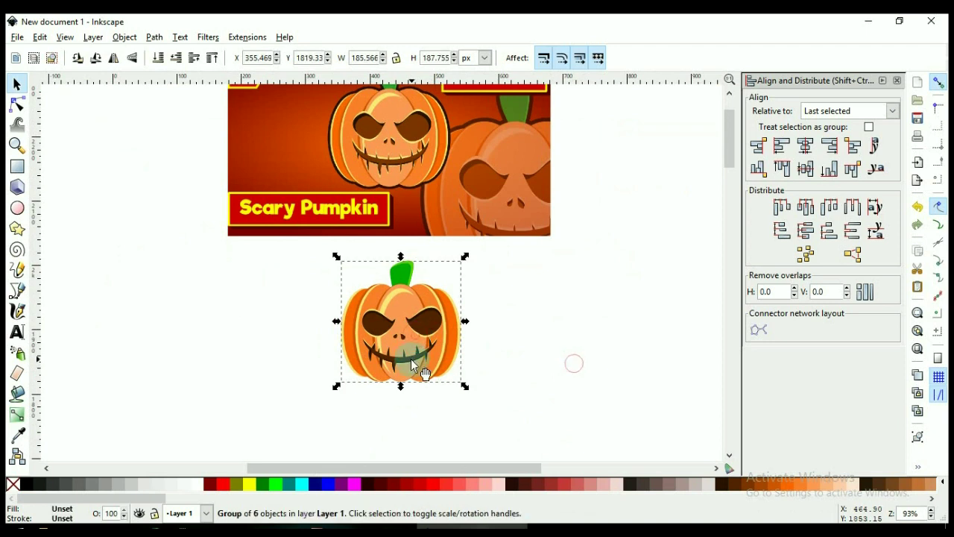
key(ctrl)
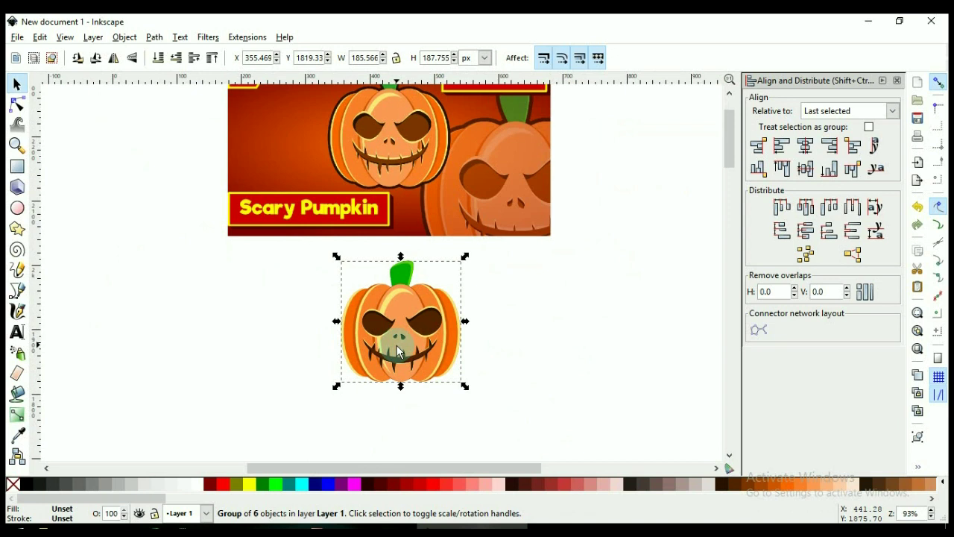
Duplicate the pumpkin, fully ungroup the copy, and union it into one green 128-node silhouette.
key(ctrl)
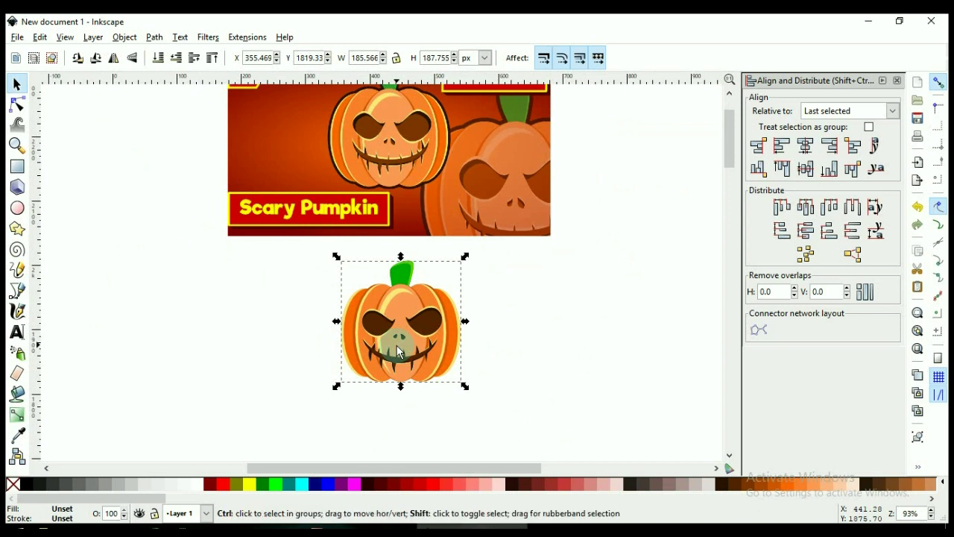
key(ctrl+shift+g)
key(ctrl+shift+g)
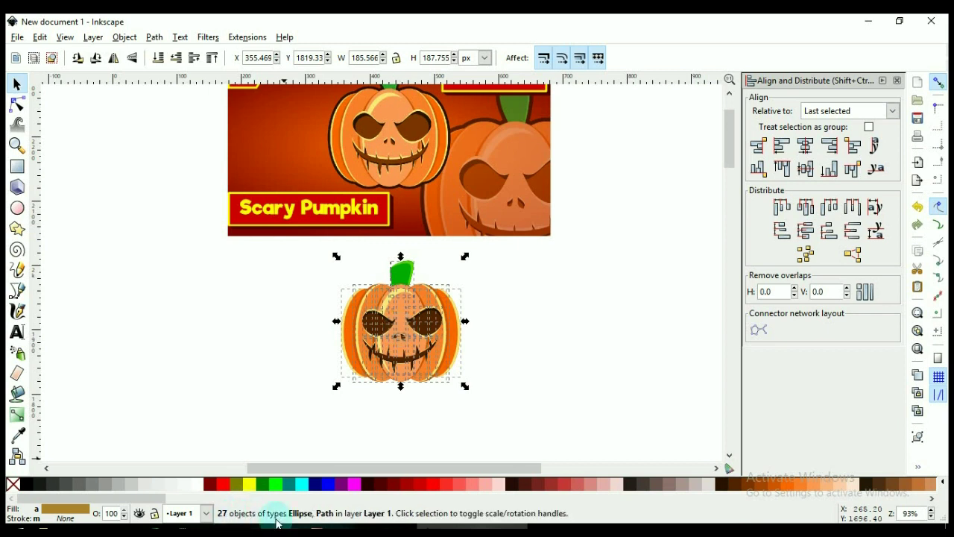
key(ctrl)
key(ctrl+shift+g)
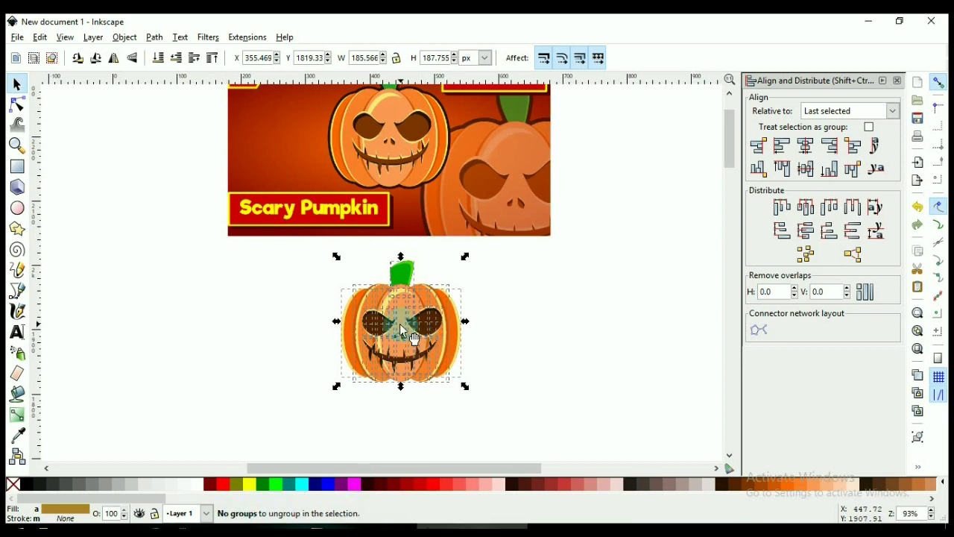
key(ctrl+shift)
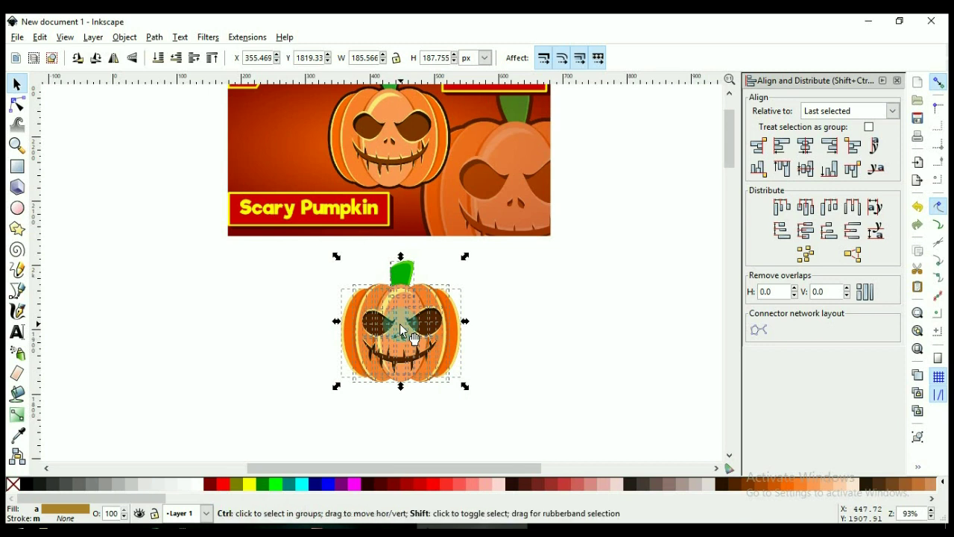
key(ctrl+plus)
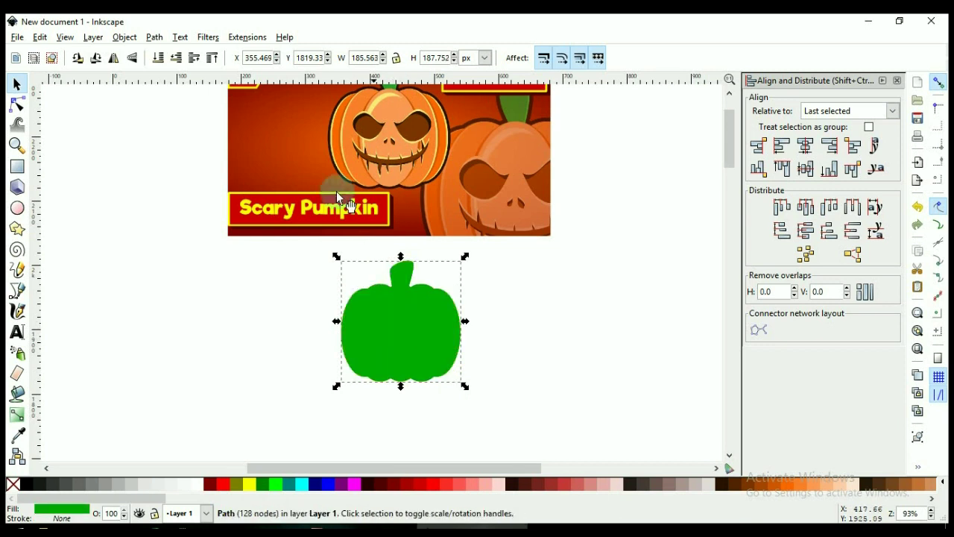
Fill the merged silhouette dark brown (#2B1100) and lower it behind the orange pumpkin.
click(155, 37)
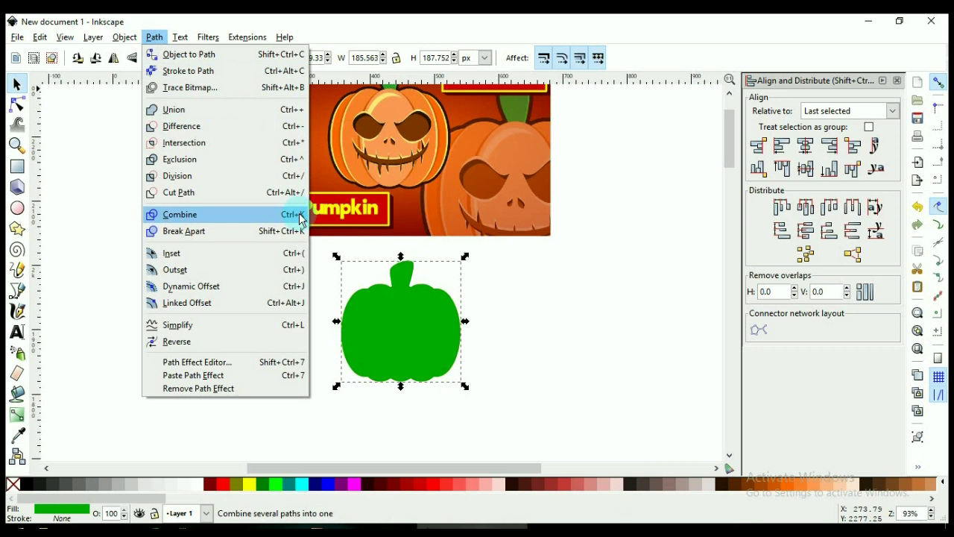
click(378, 339)
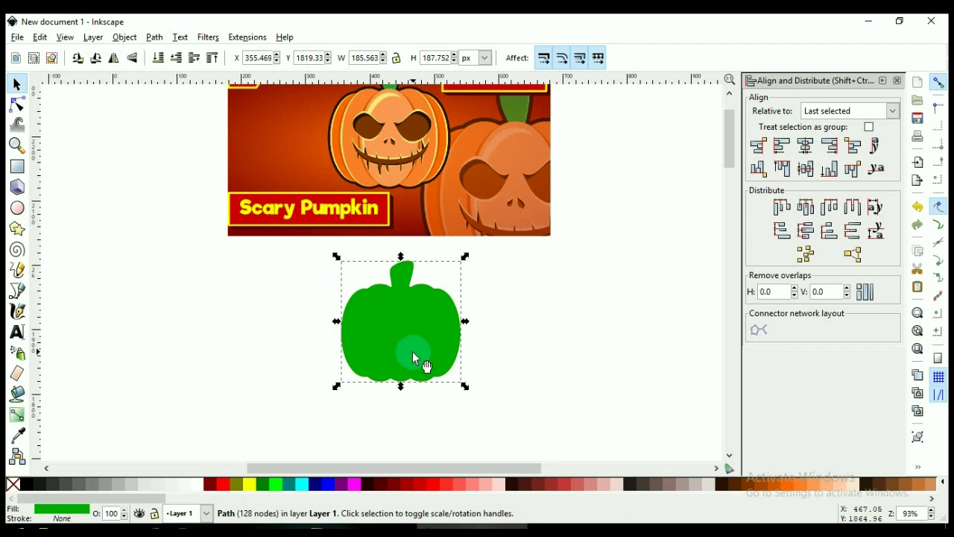
click(725, 484)
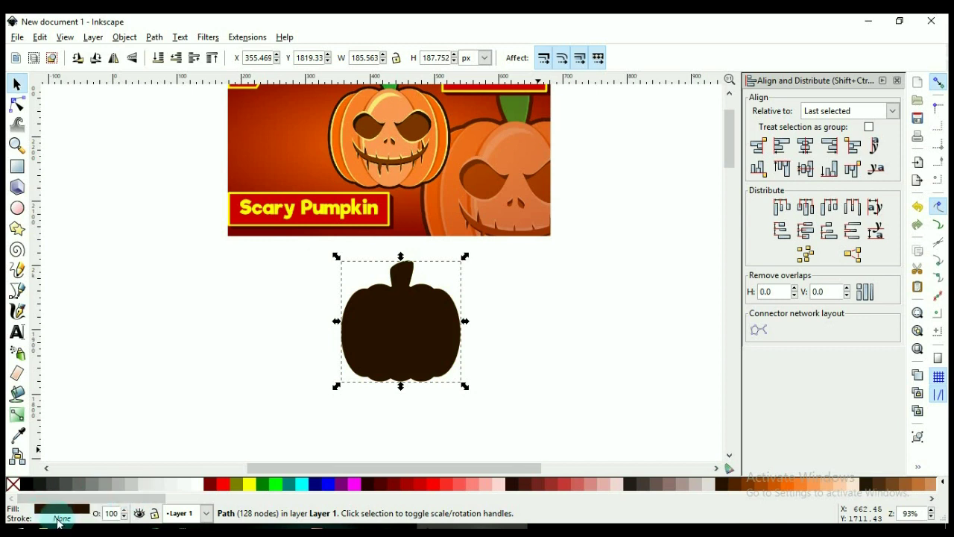
click(388, 349)
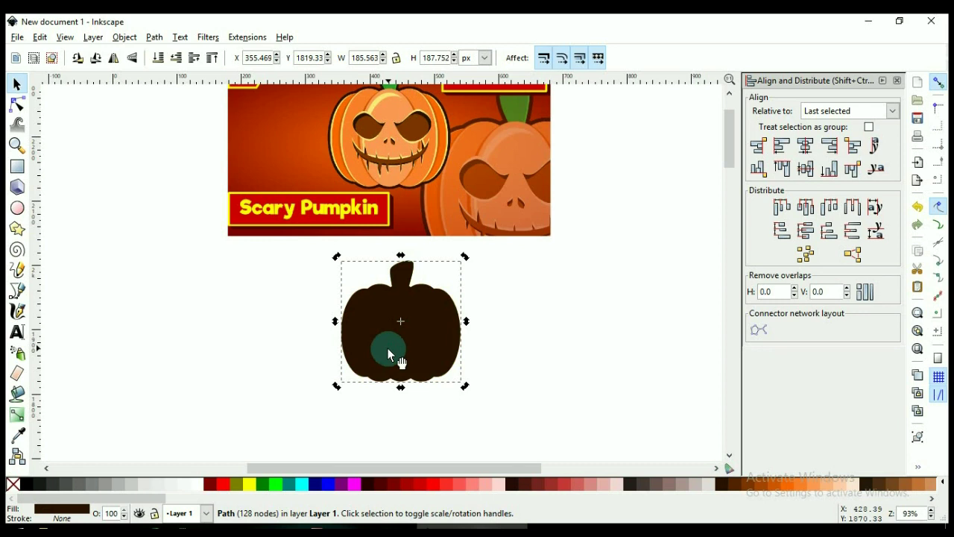
key(End)
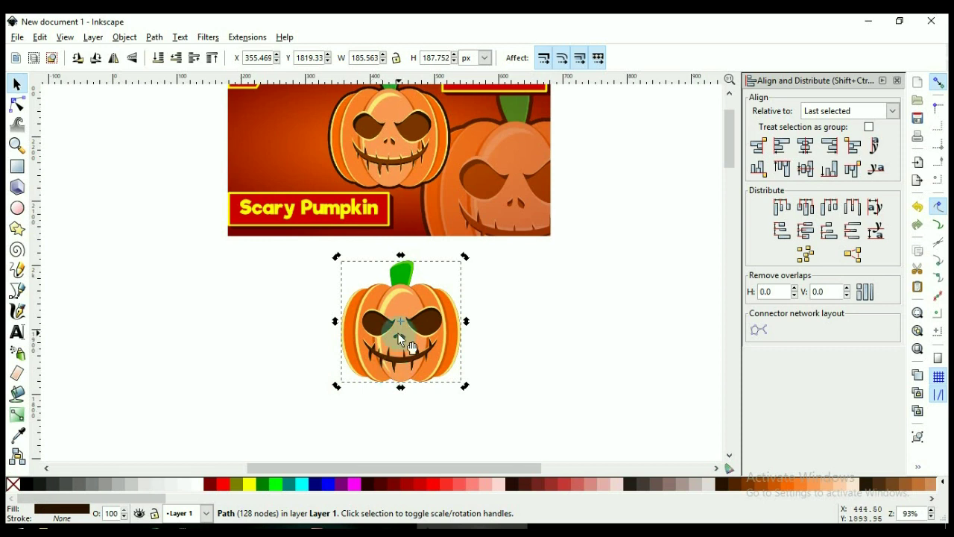
Simplify the dark silhouette with Ctrl+L so it becomes a thick outline.
key(ctrl+l)
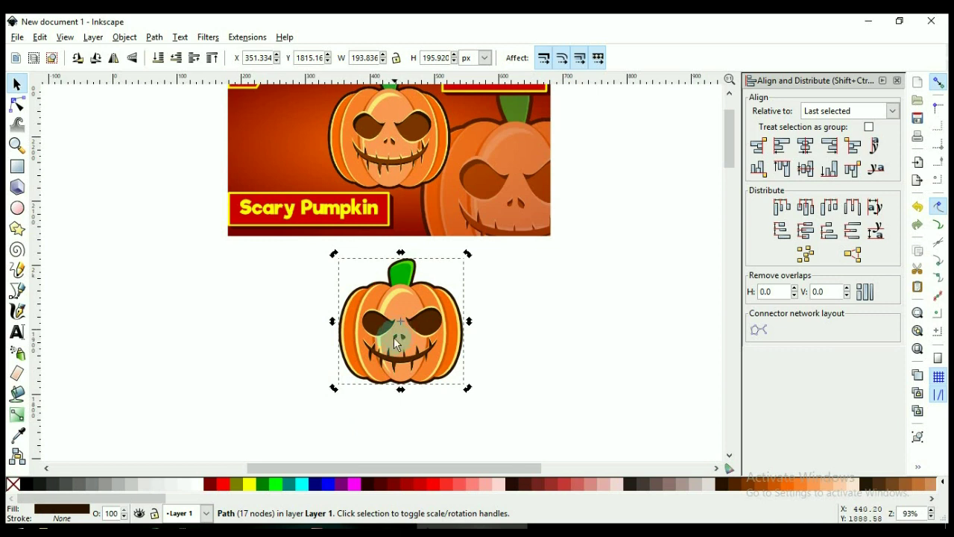
key(d)
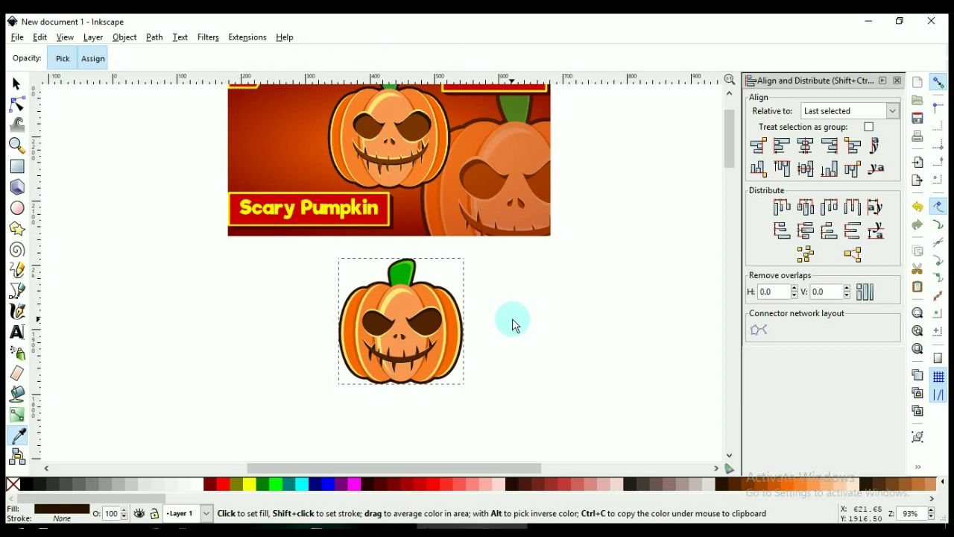
key(s)
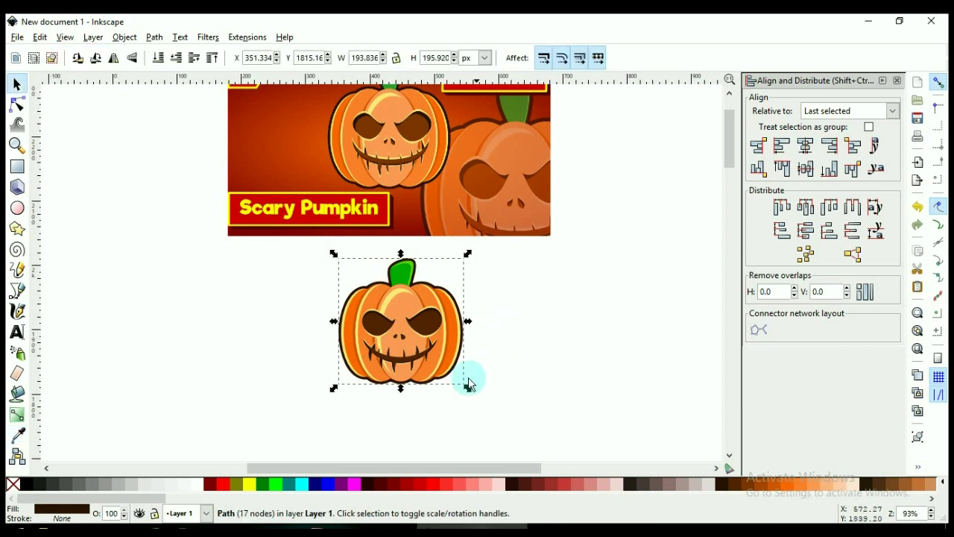
Group the dark brown outline with the pumpkin group as one object, then deselect.
click(422, 324)
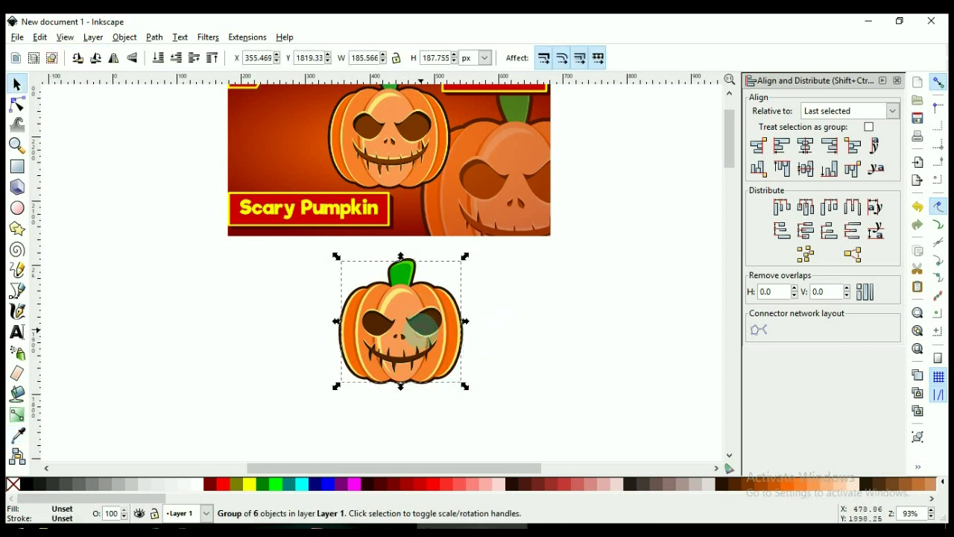
ctrl+click(463, 337)
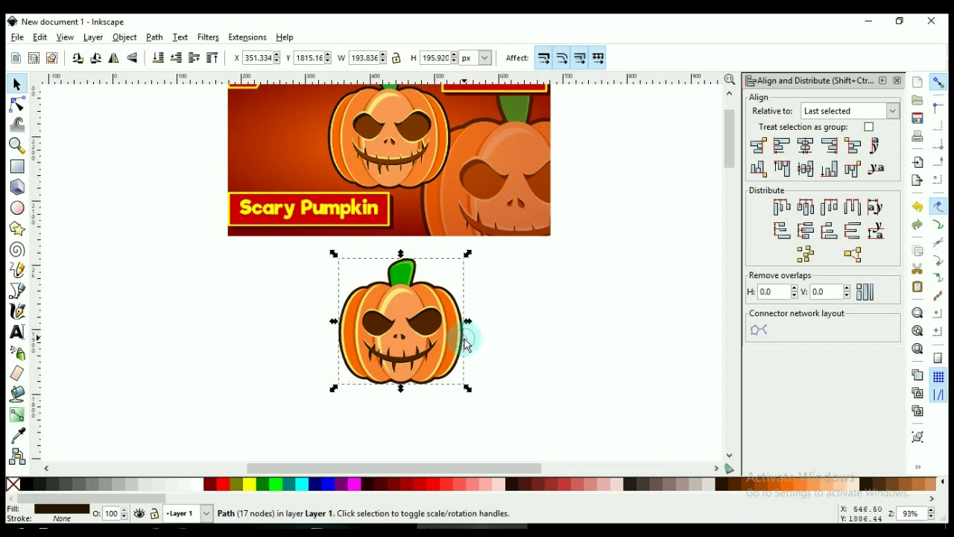
drag(268, 431, 525, 257)
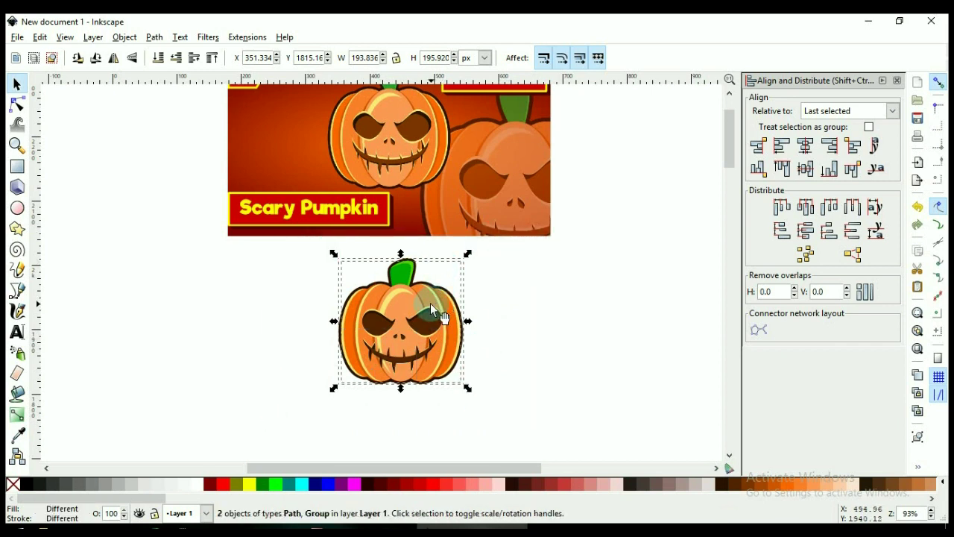
key(ctrl)
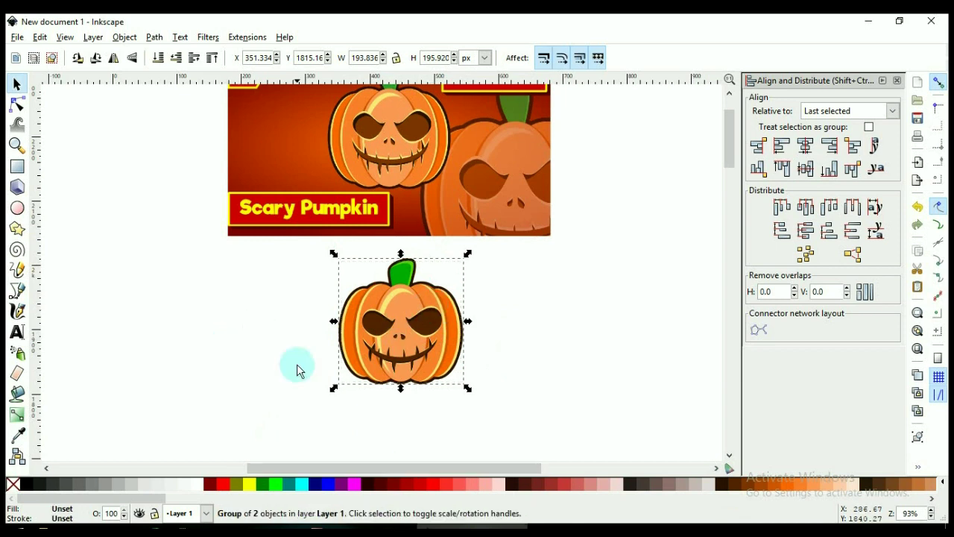
ctrl+scroll(296, 371, up, 1)
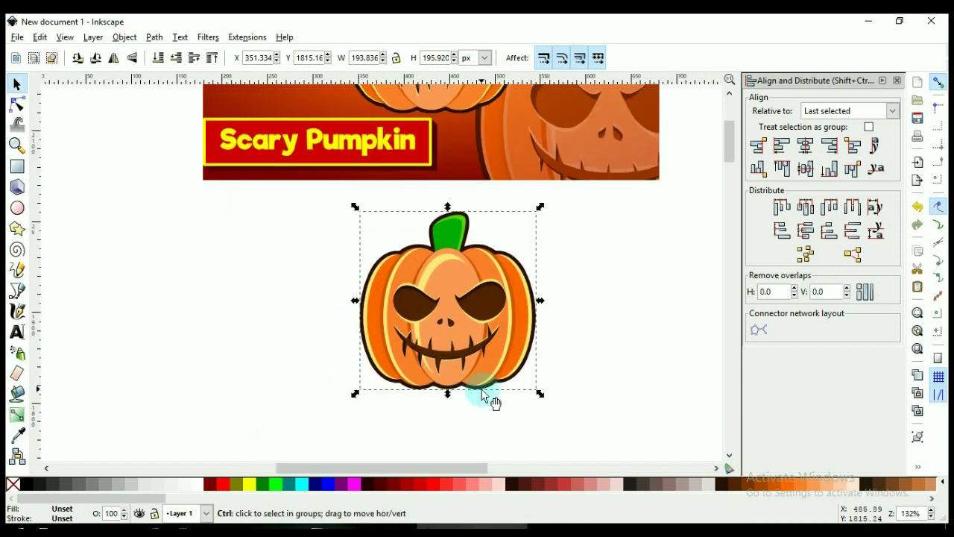
ctrl+scroll(482, 395, up, 2)
scroll(475, 388, up, 1)
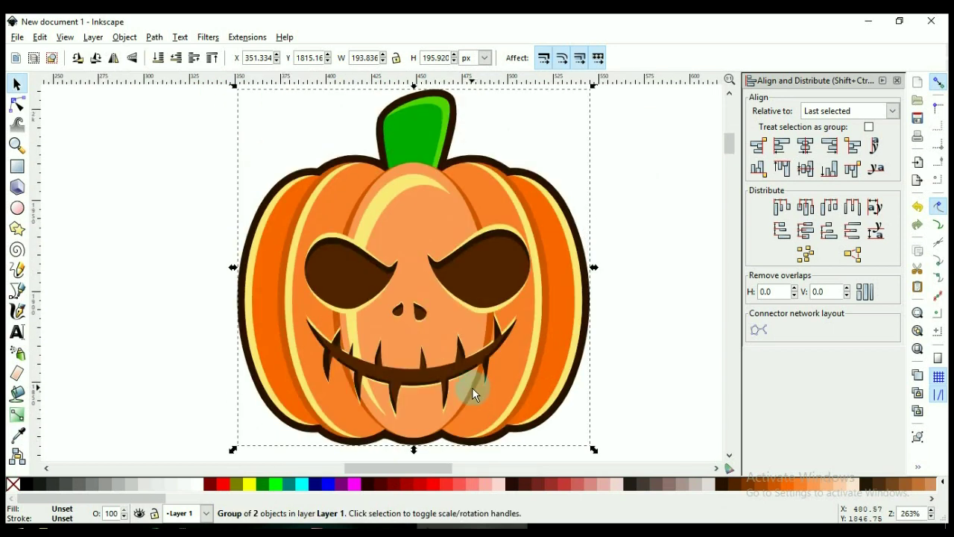
click(654, 365)
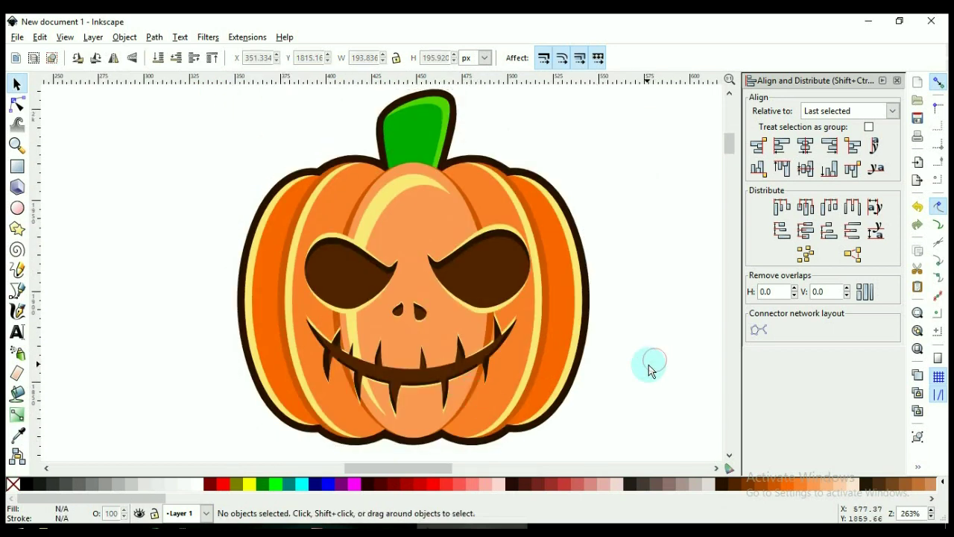